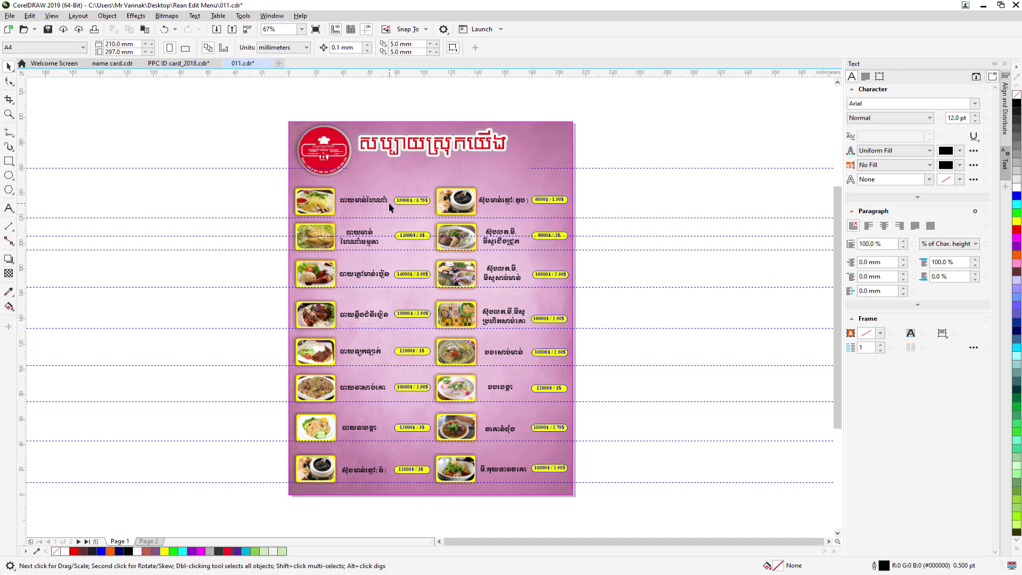
Start a new document with CMYK as its primary color mode.
click(10, 16)
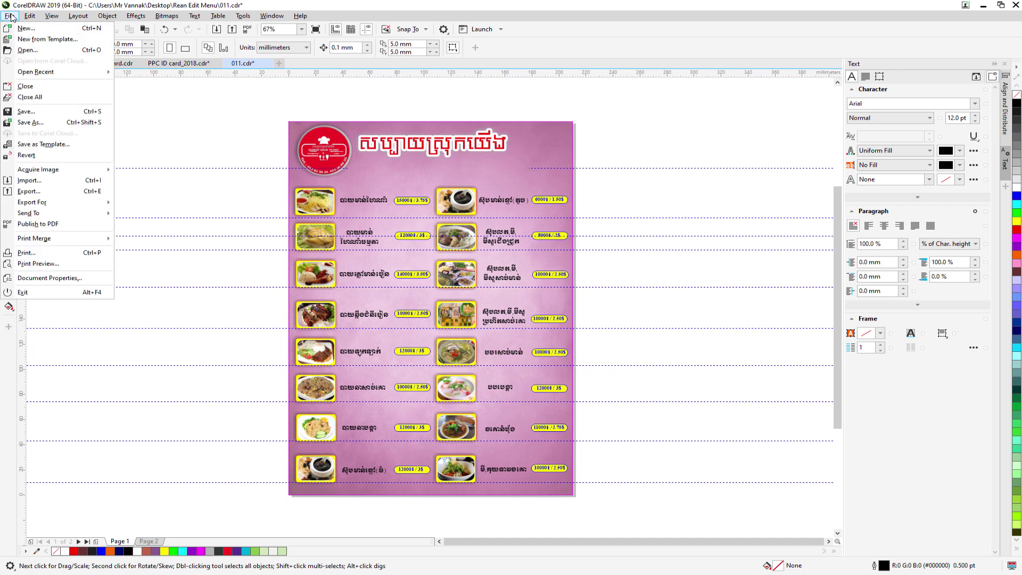
click(25, 30)
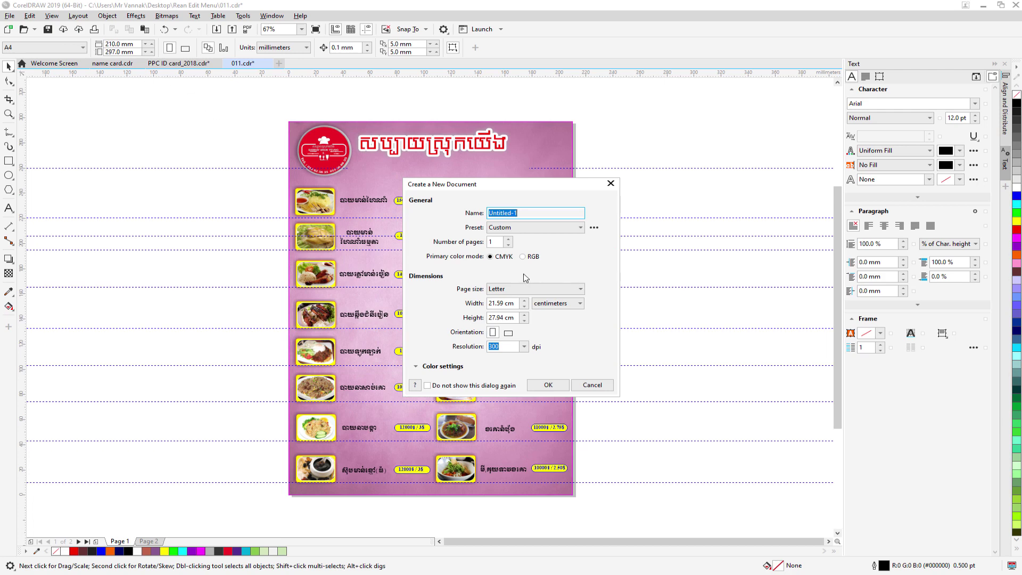
click(523, 256)
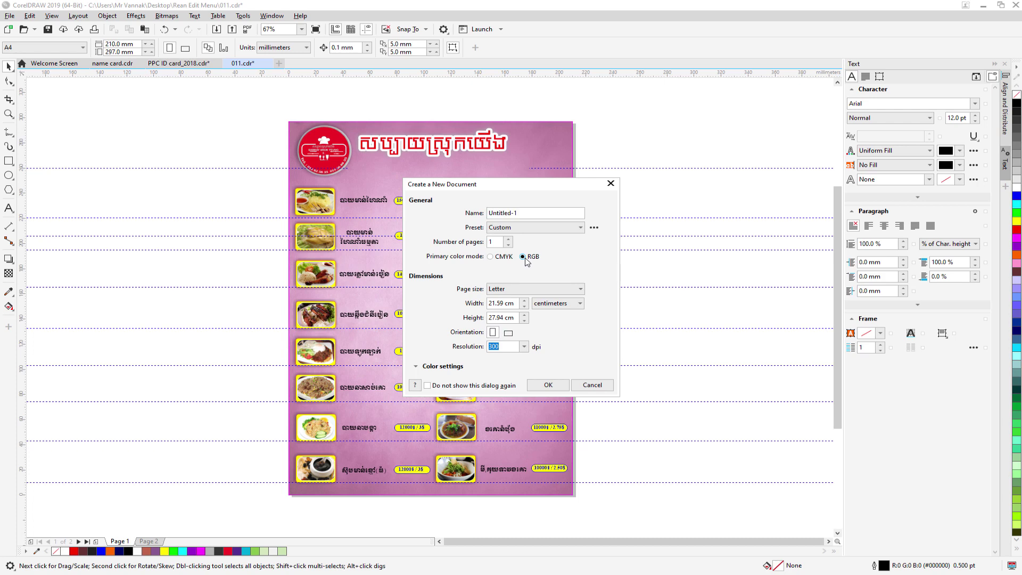
click(498, 258)
click(528, 260)
click(491, 257)
Set the new document's page size to A4 with its dimensions in centimeters.
click(514, 291)
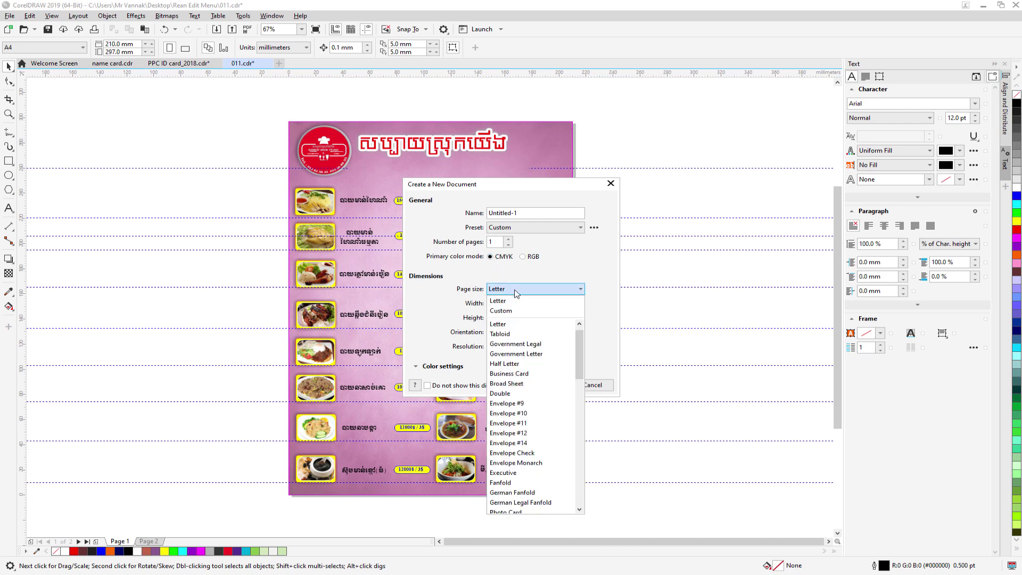
drag(581, 366, 574, 455)
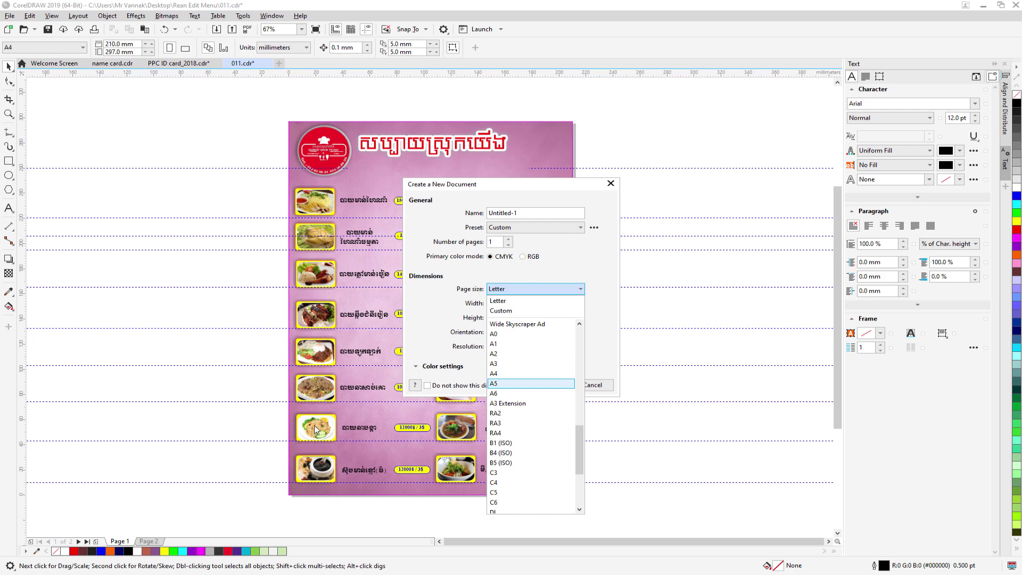
click(500, 374)
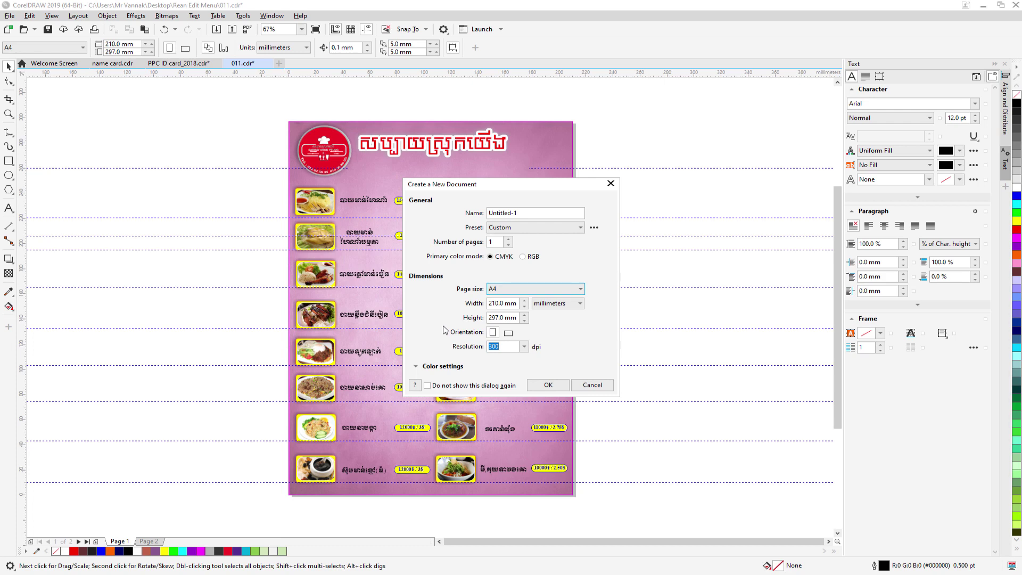
click(566, 306)
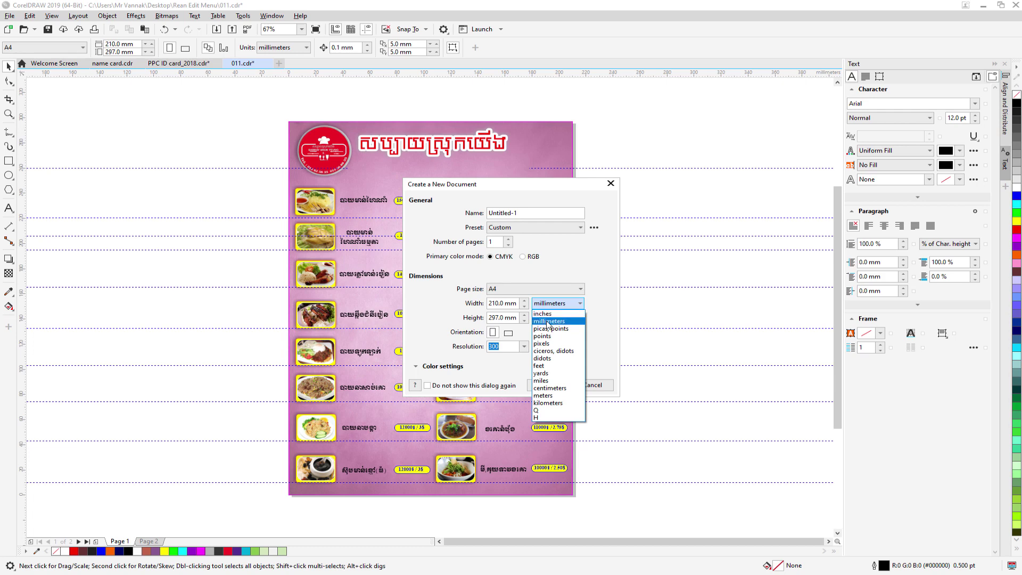
click(550, 388)
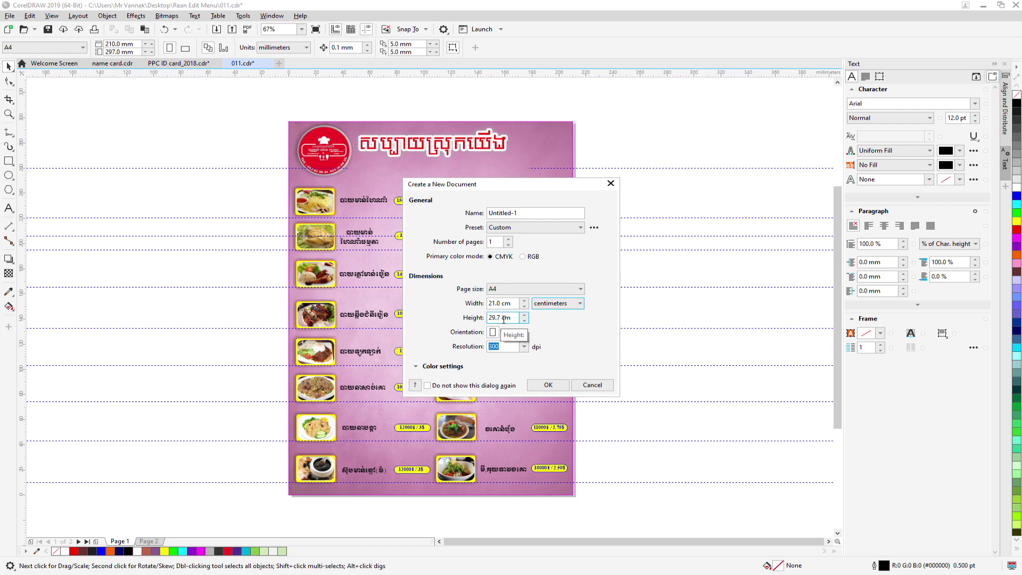
Choose portrait orientation with a 300 dpi resolution and create the document.
click(509, 334)
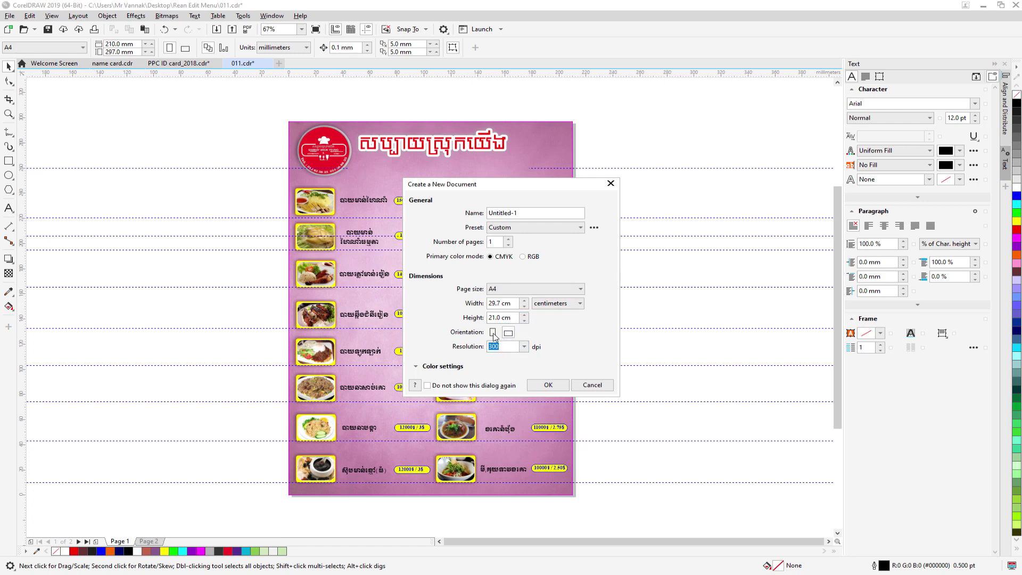
click(493, 333)
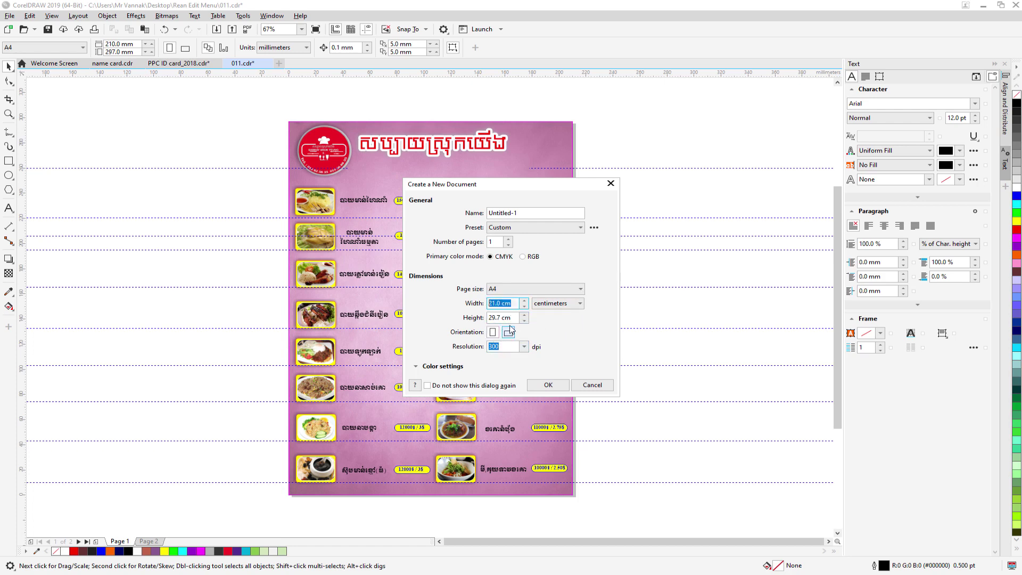
click(501, 317)
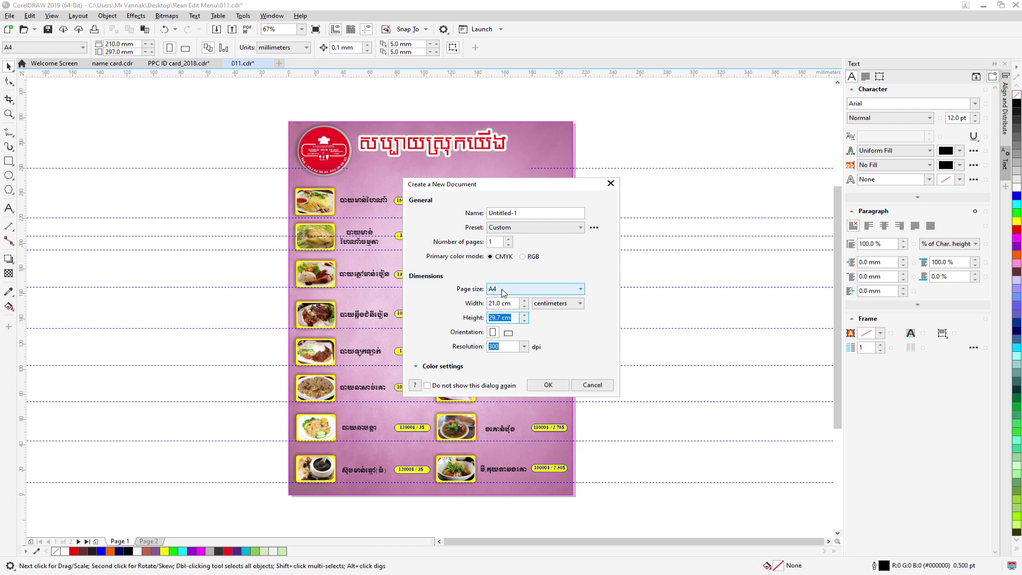
click(494, 333)
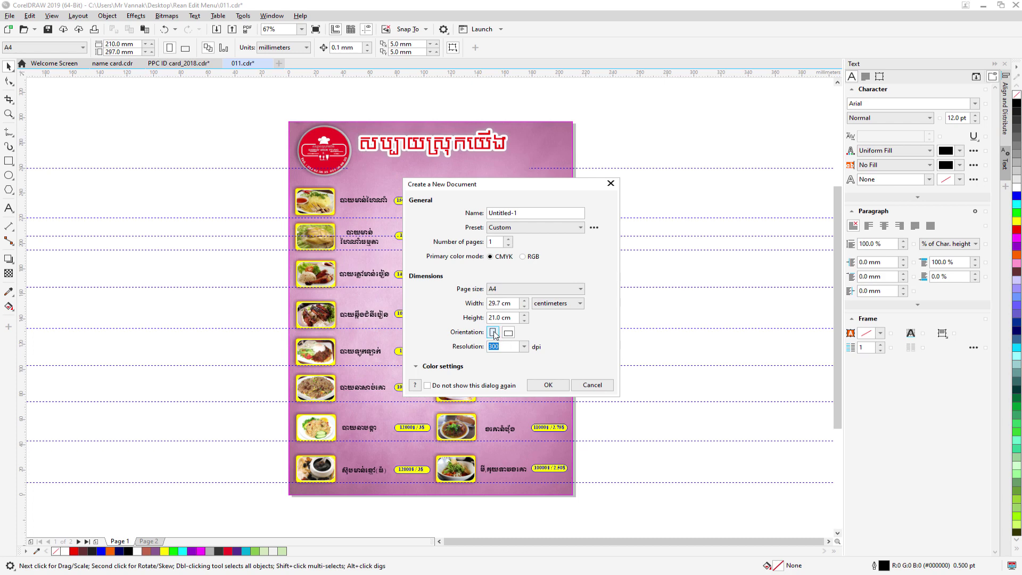
click(493, 332)
click(525, 347)
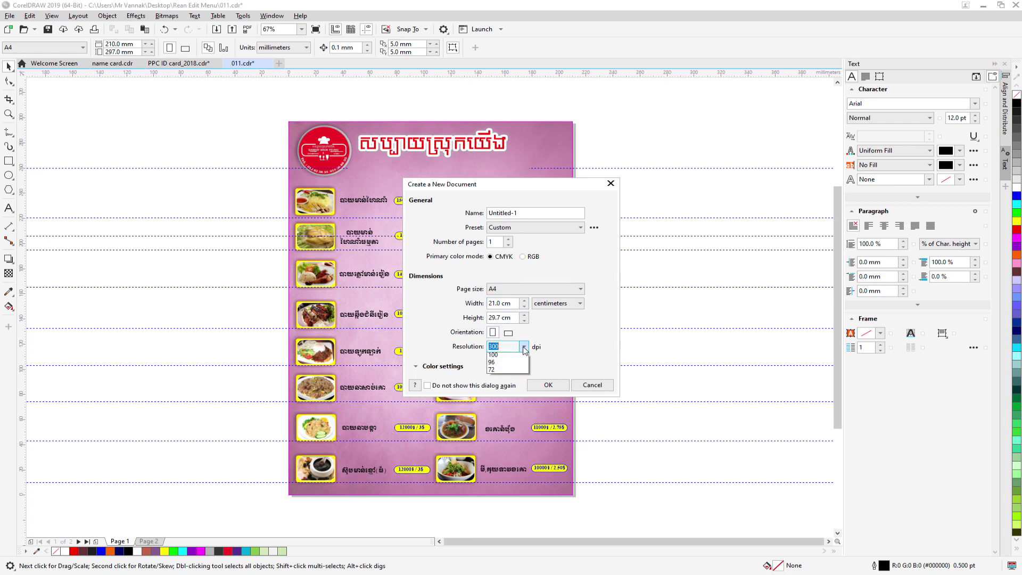
key(Escape)
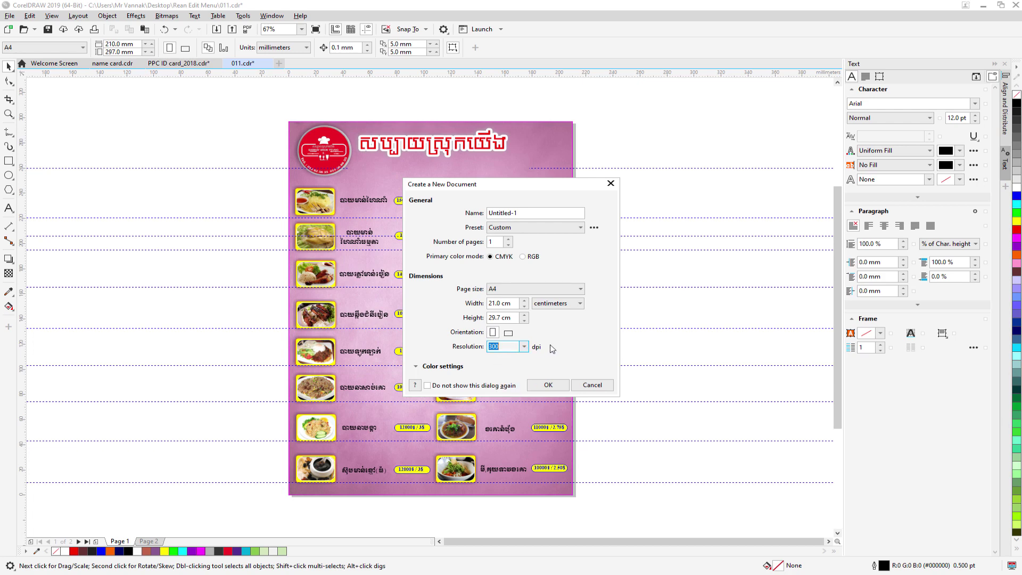
click(542, 388)
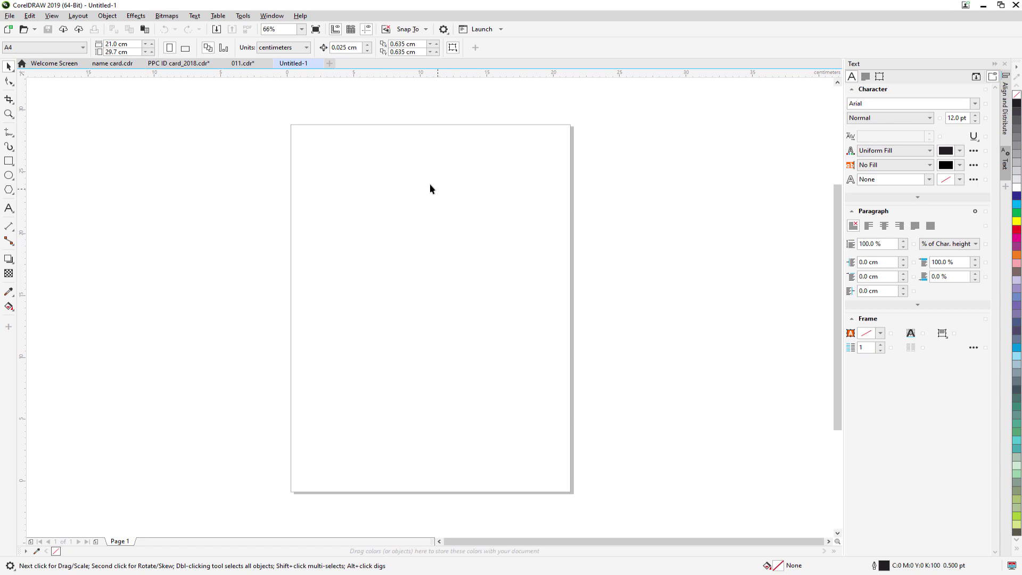
Check the purple background object of the menu in 011.cdr and return to the Untitled-1 document.
click(242, 63)
click(545, 141)
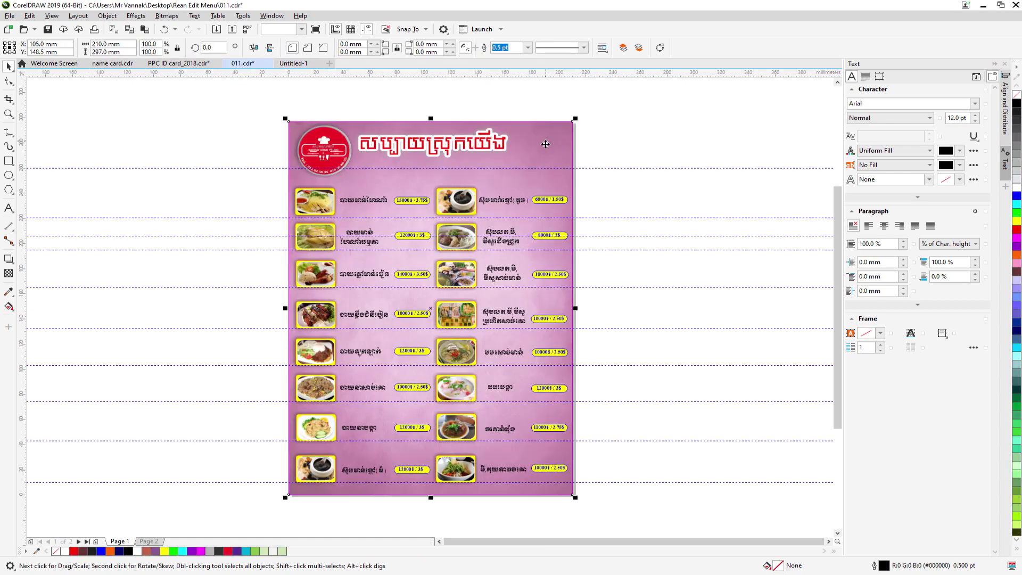
click(622, 118)
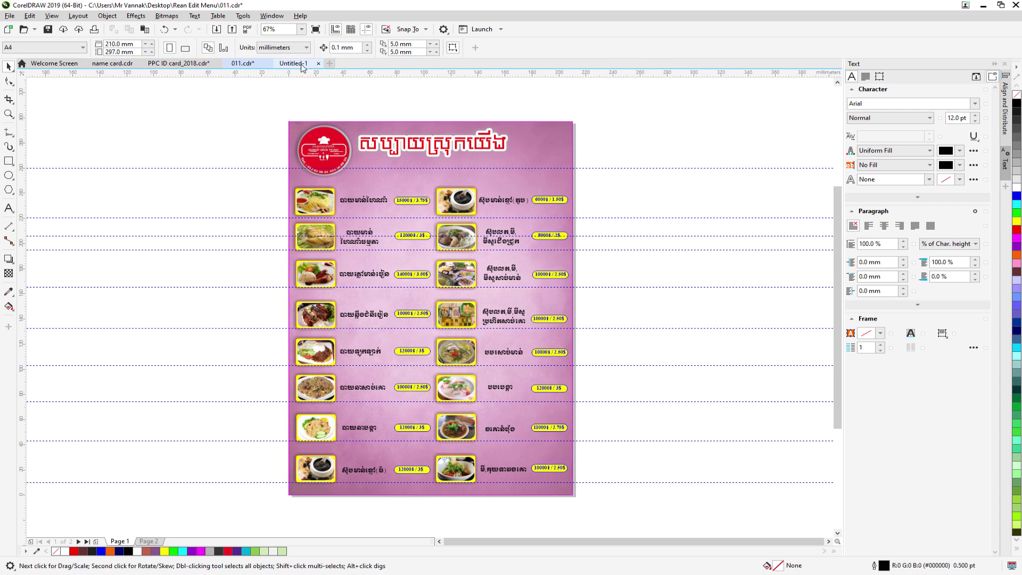
click(307, 64)
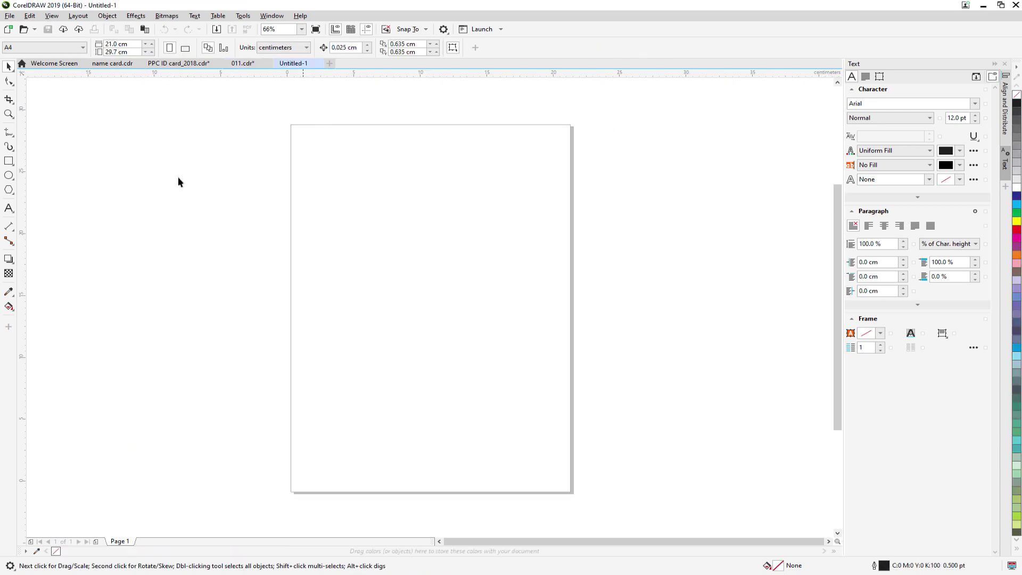
Draw a rectangle about 20.2 cm wide and 24.5 cm high over the upper part of the page.
click(9, 161)
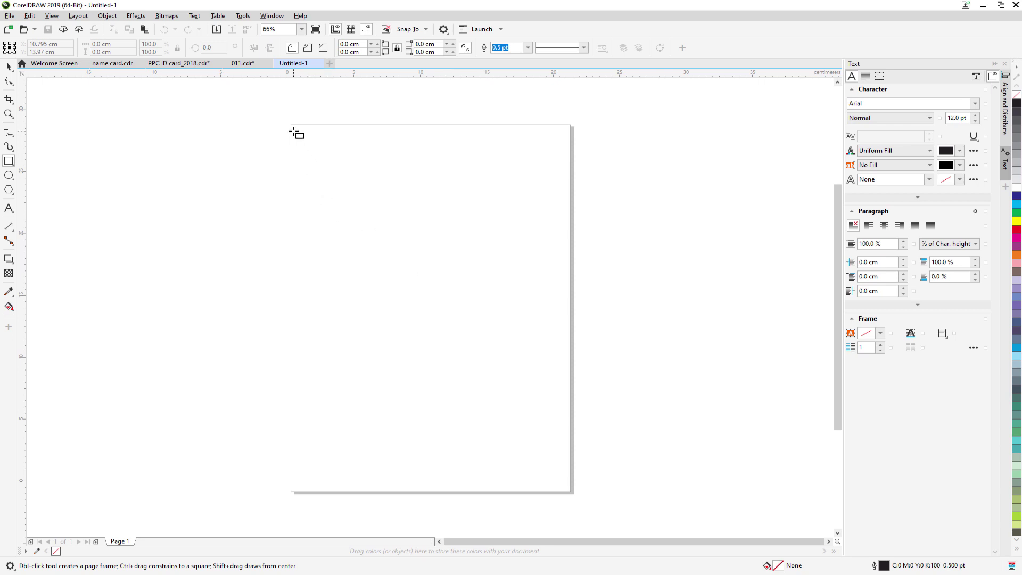
drag(296, 130, 565, 433)
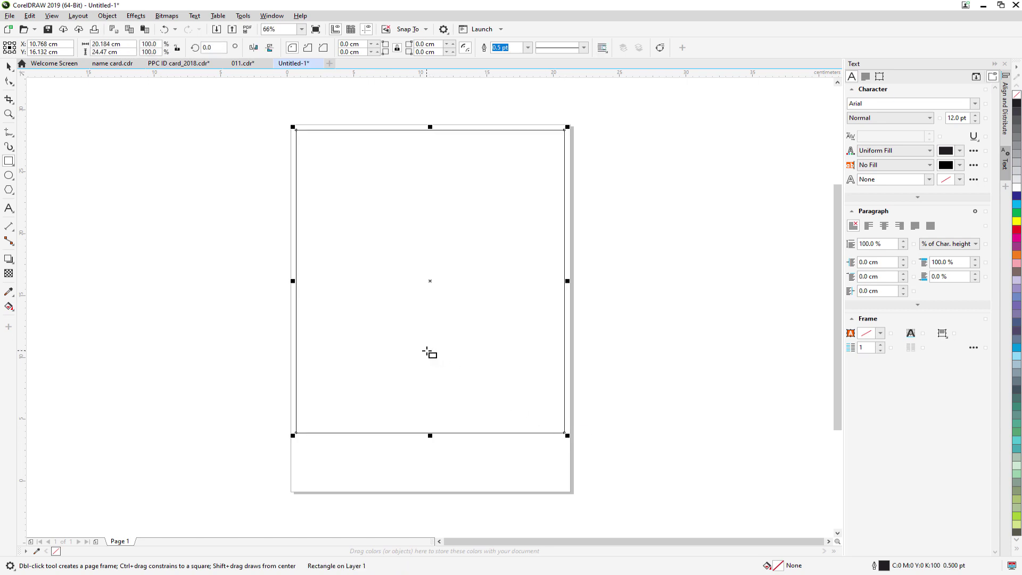
click(6, 68)
Set the rectangle's width to 21 cm and its height to 29.7 cm.
drag(128, 44, 91, 44)
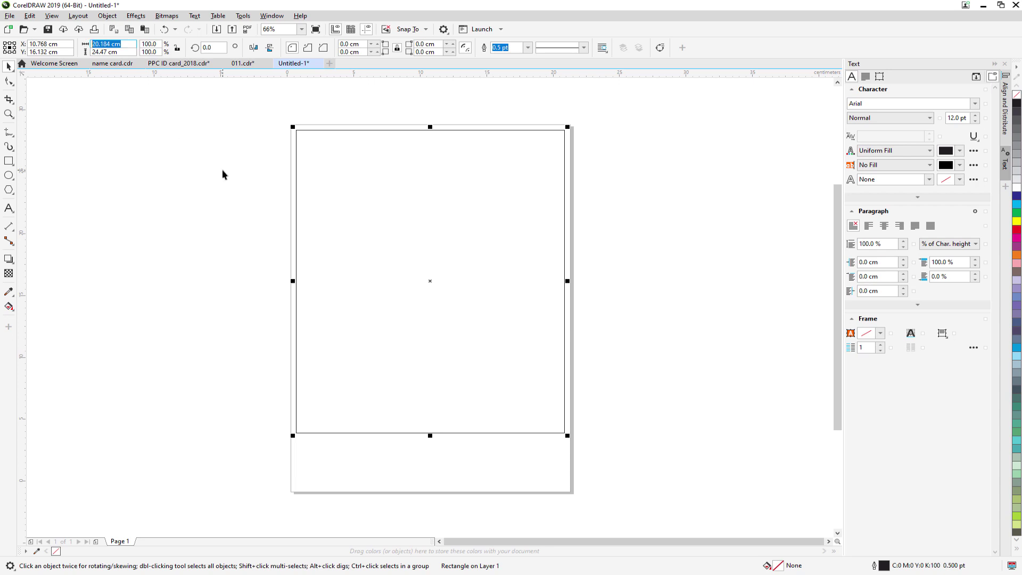
text(21)
key(Return)
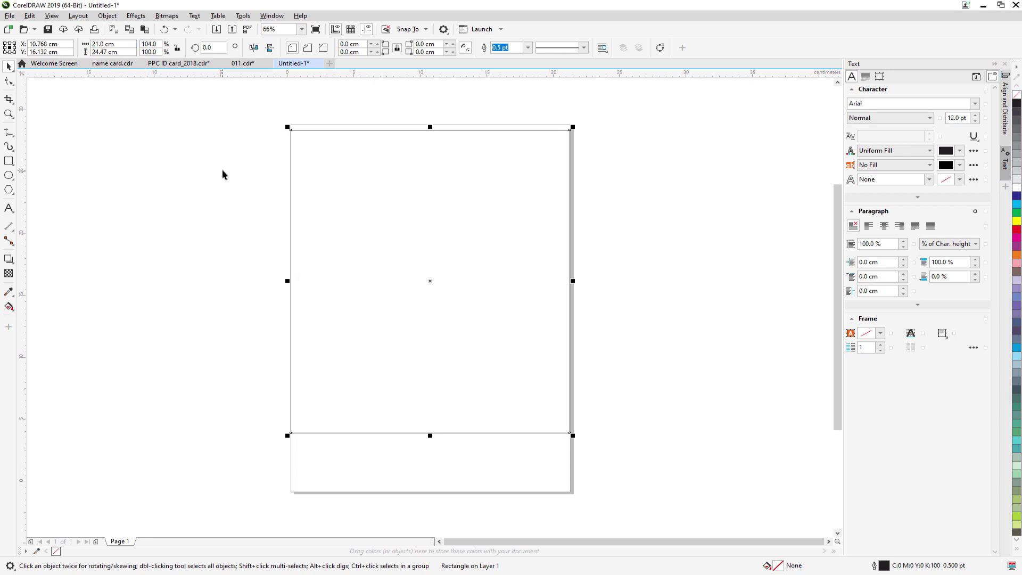
drag(118, 52, 78, 54)
text(29.7)
key(Return)
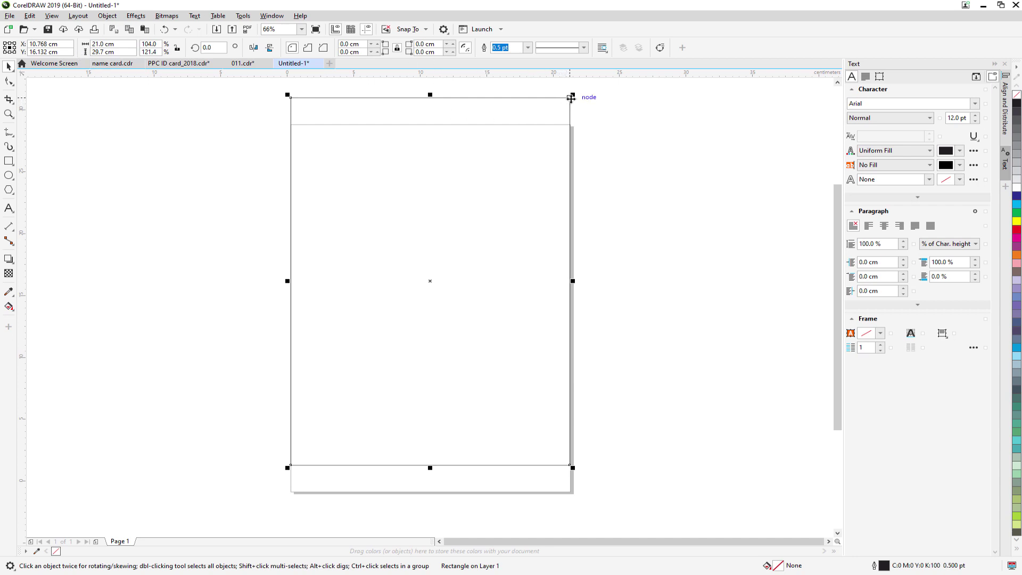
Center the rectangle on the page.
mouse_move(571, 100)
mouse_down()
mouse_move(570, 128)
mouse_move(574, 114)
mouse_up()
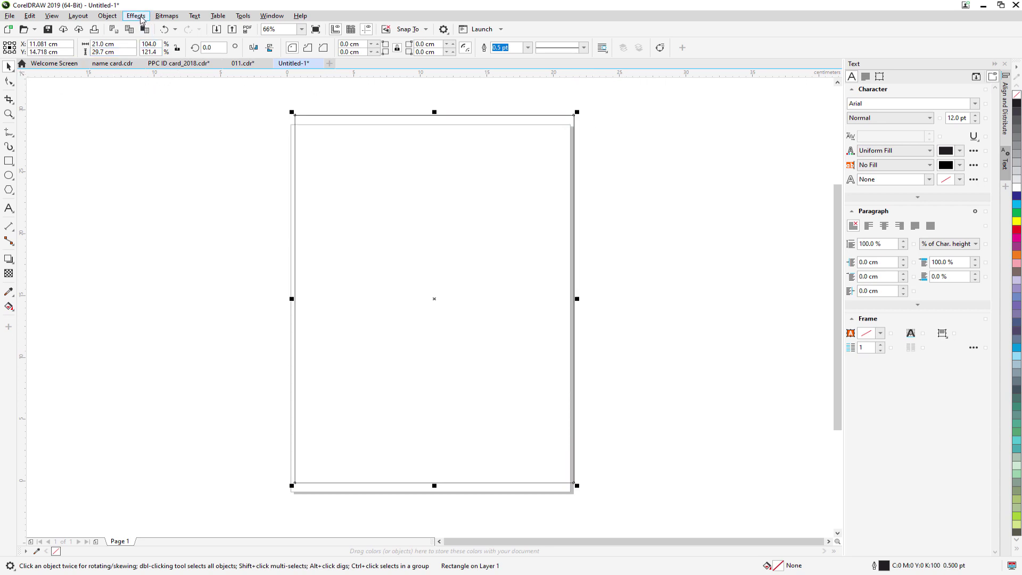
click(116, 158)
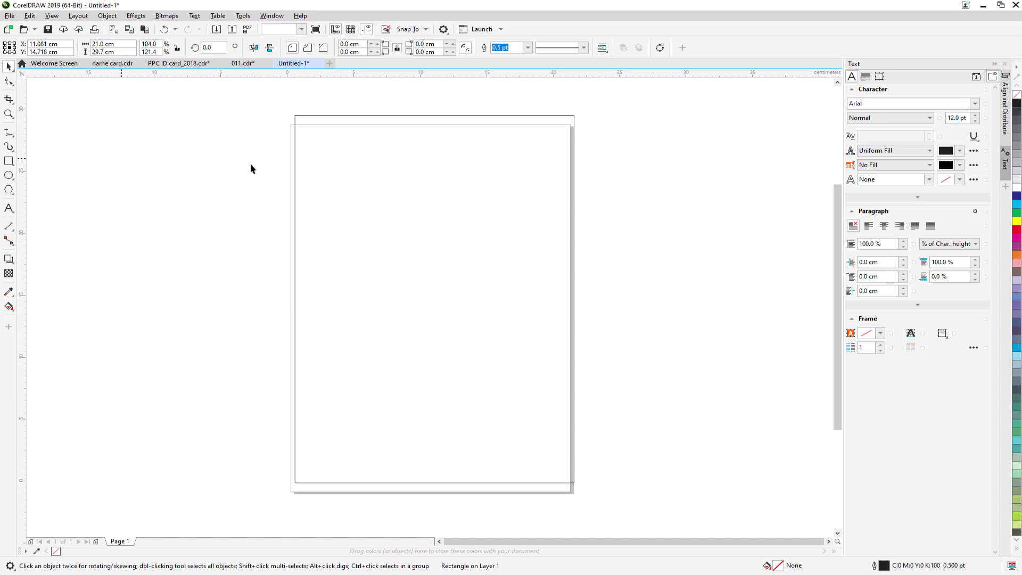
click(385, 115)
drag(363, 146, 363, 146)
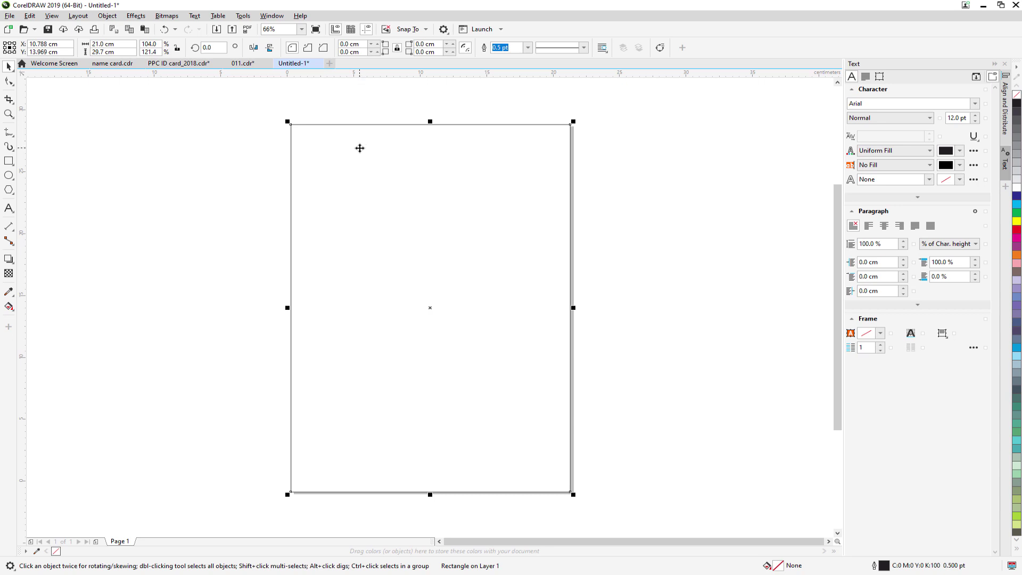
Fill the rectangle with red (C:0 M:100 Y:100 K:0) and center it on the page again.
click(191, 218)
drag(394, 197, 529, 192)
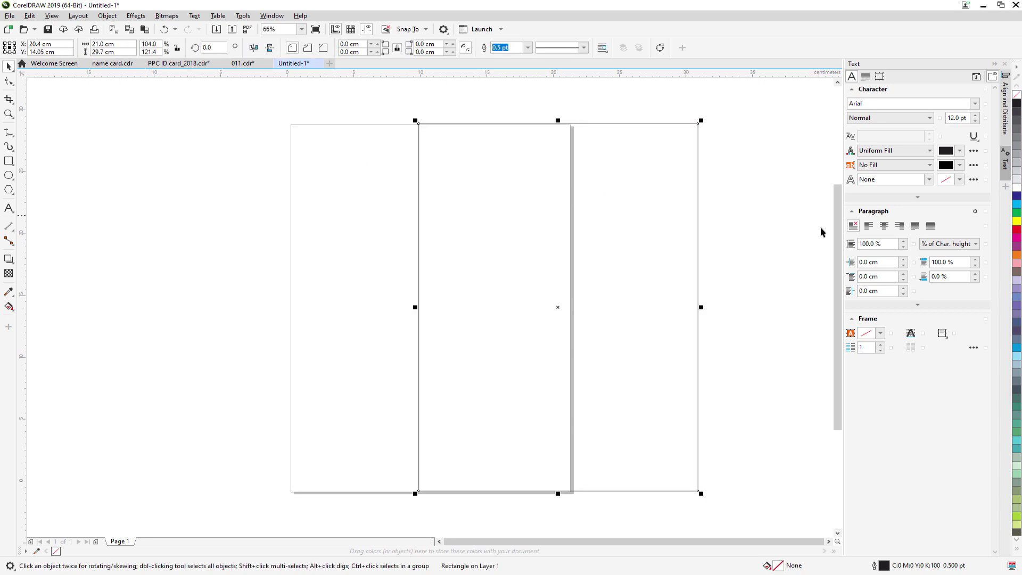
click(1017, 232)
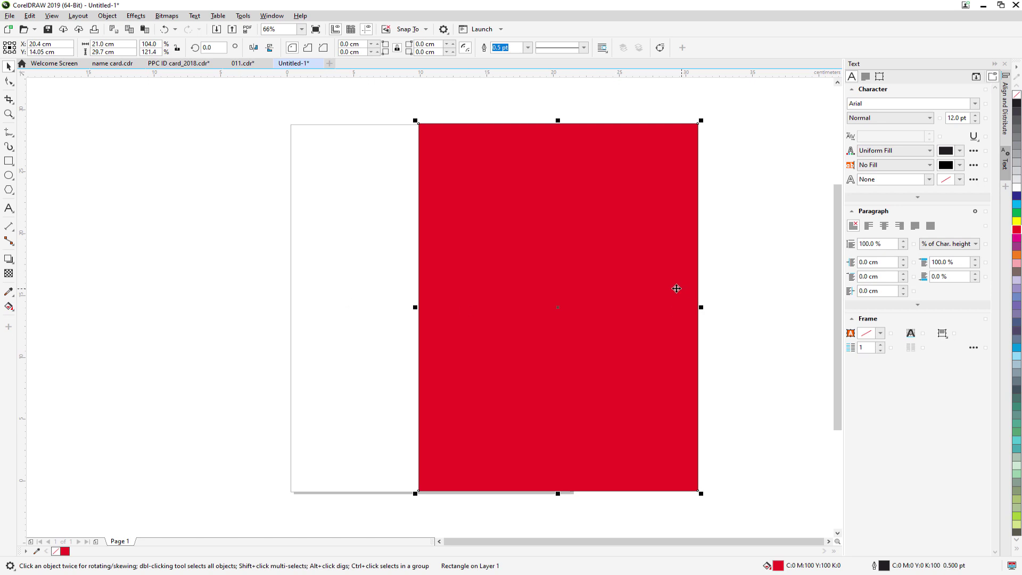
drag(676, 287, 655, 308)
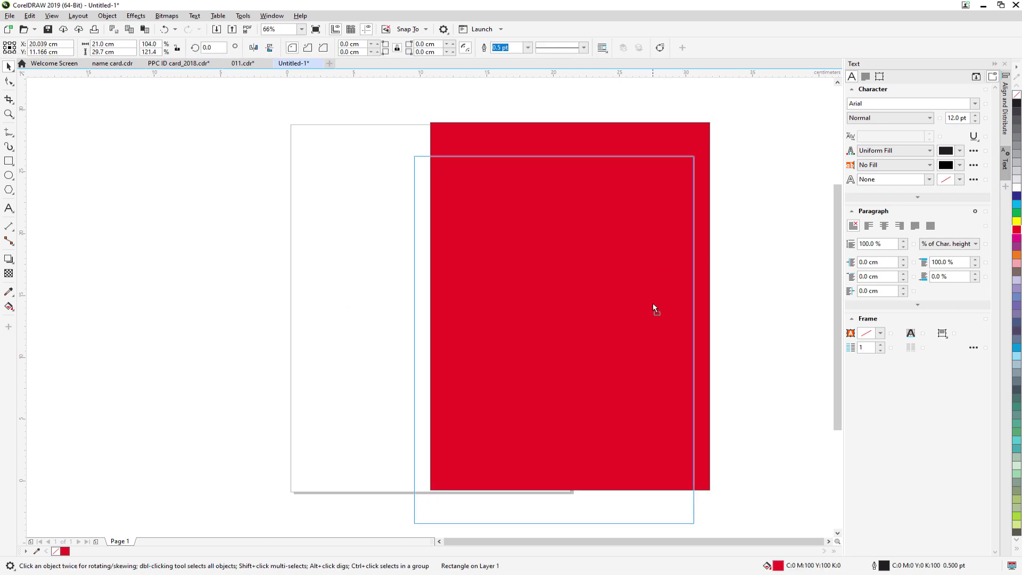
key(p)
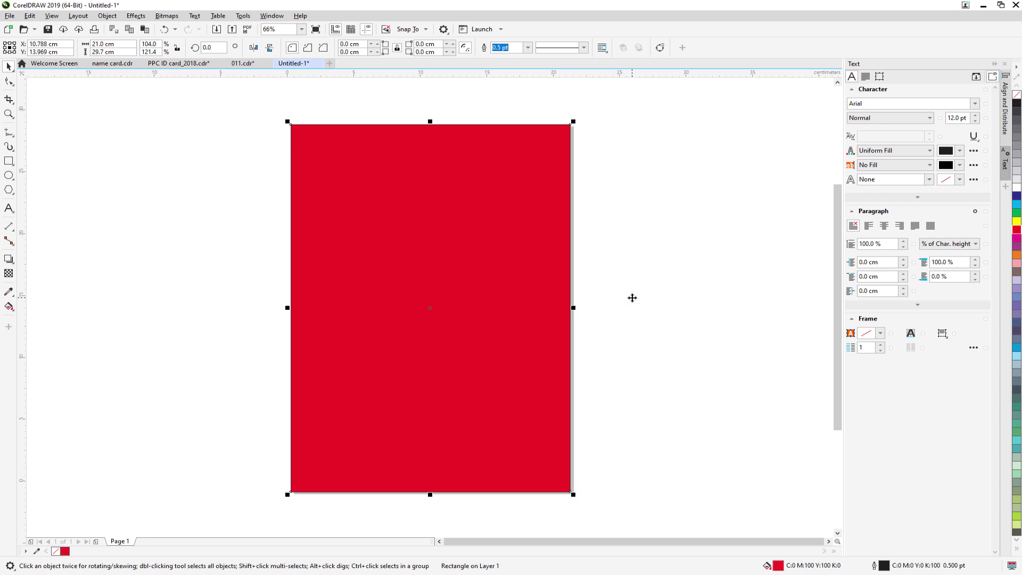
Try no fill, blue and orange on the page-sized rectangle, and return its fill to red.
click(1018, 99)
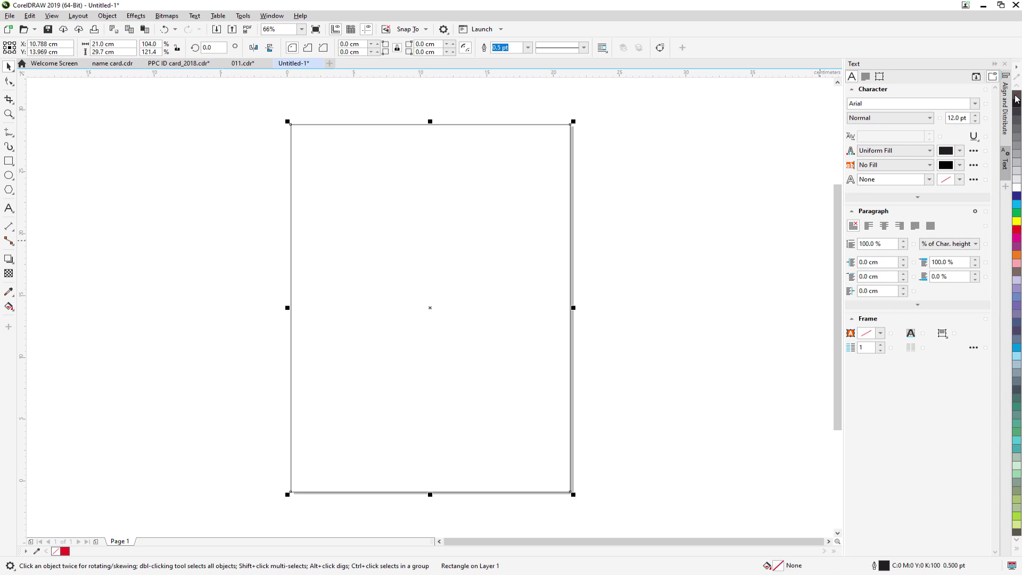
click(1017, 230)
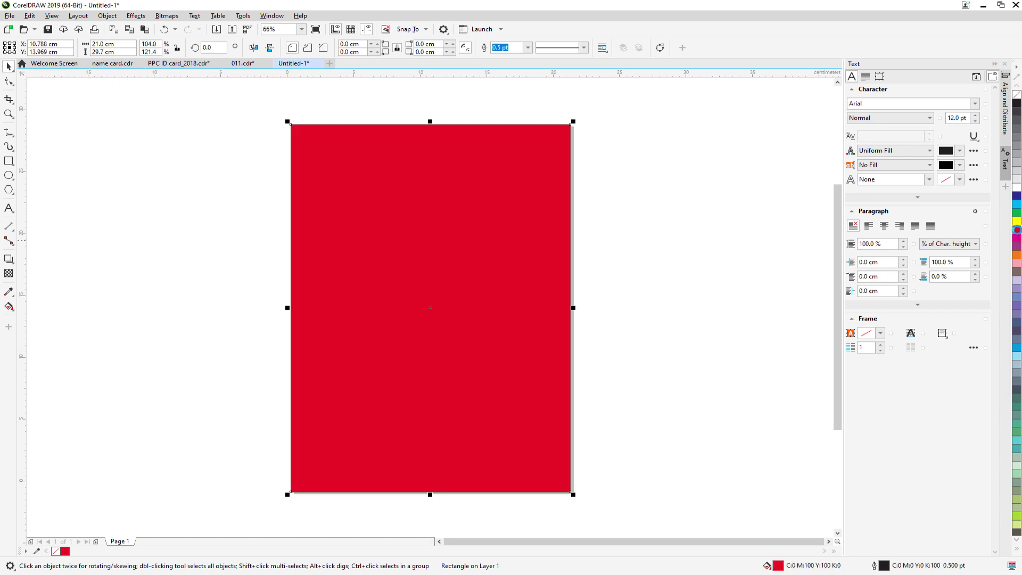
click(670, 338)
click(456, 316)
click(1017, 347)
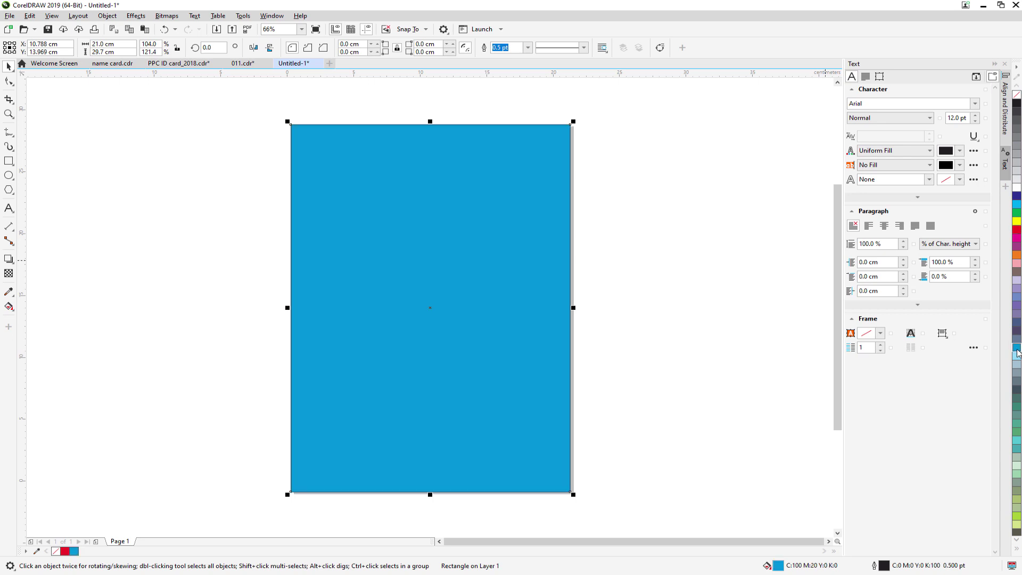
click(1017, 254)
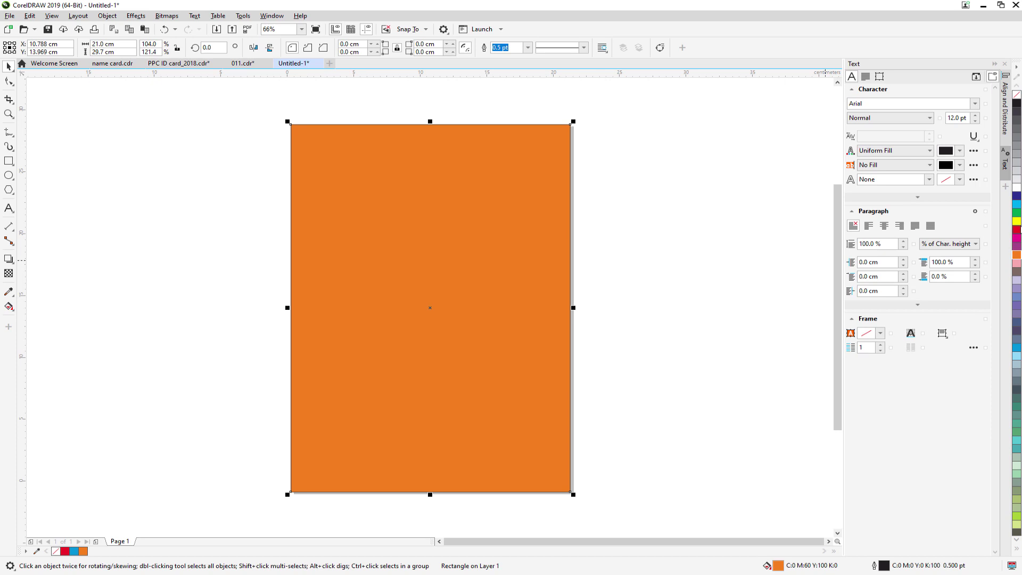
click(1016, 233)
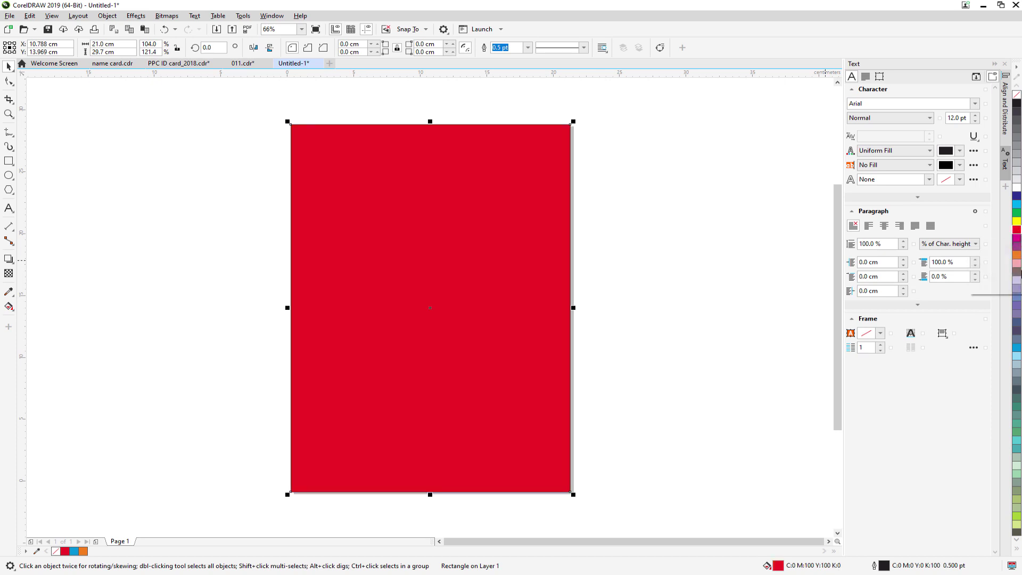
Fill the page-sized rectangle with dark red (C:20 M:100 Y:100 K:18) and convert it to a fountain fill with the Interactive Fill tool.
click(1016, 233)
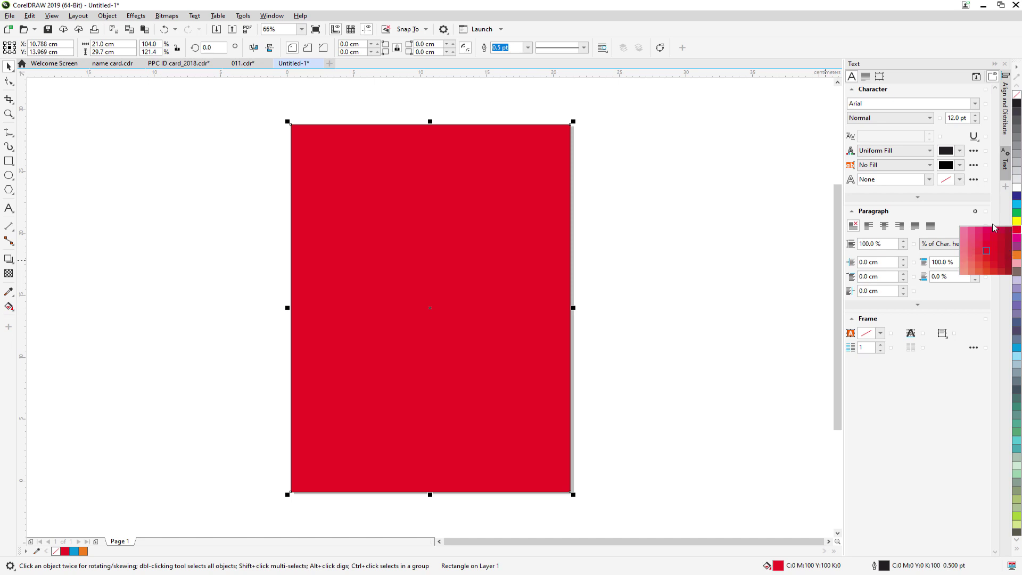
click(1010, 251)
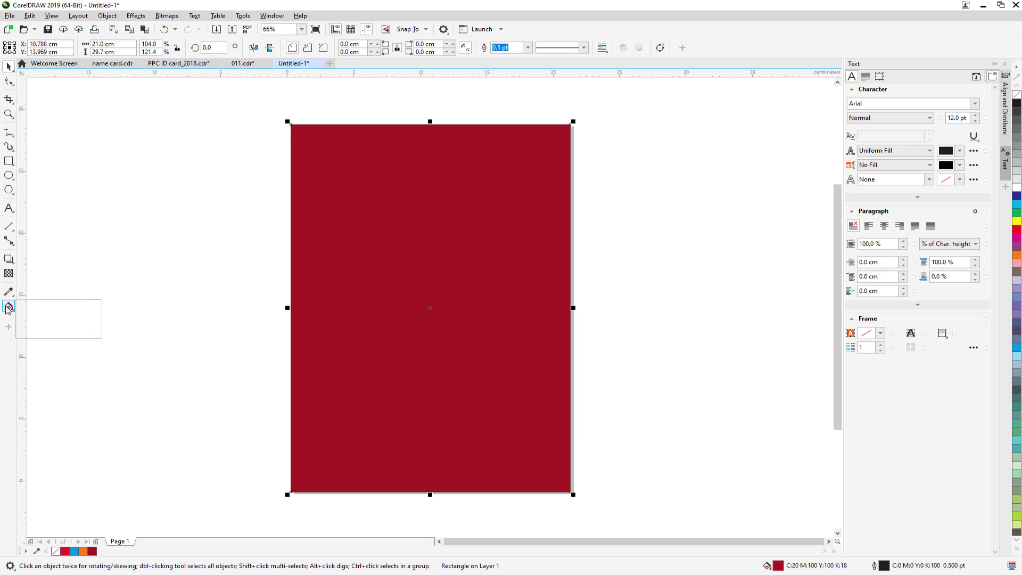
click(7, 308)
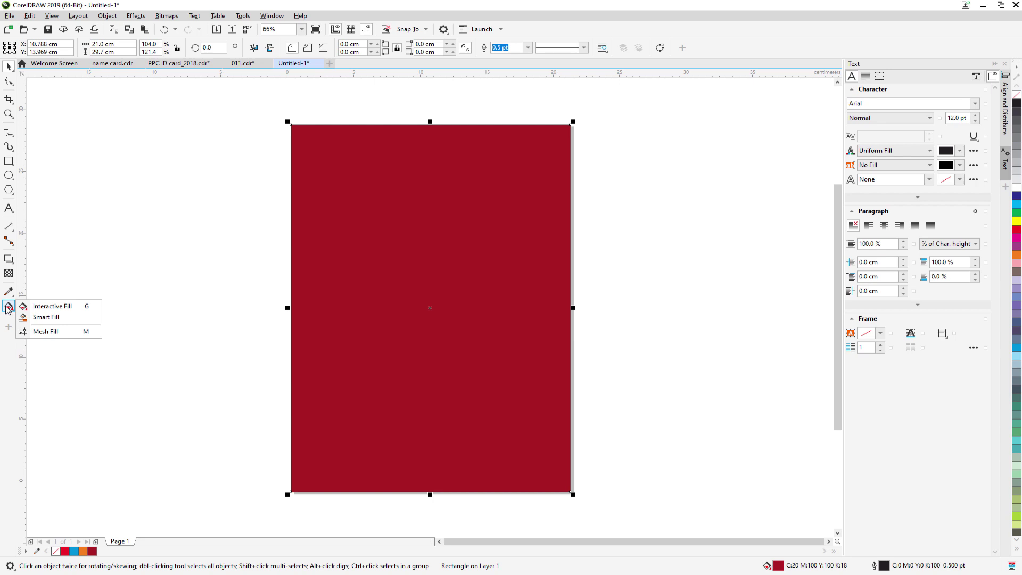
click(46, 306)
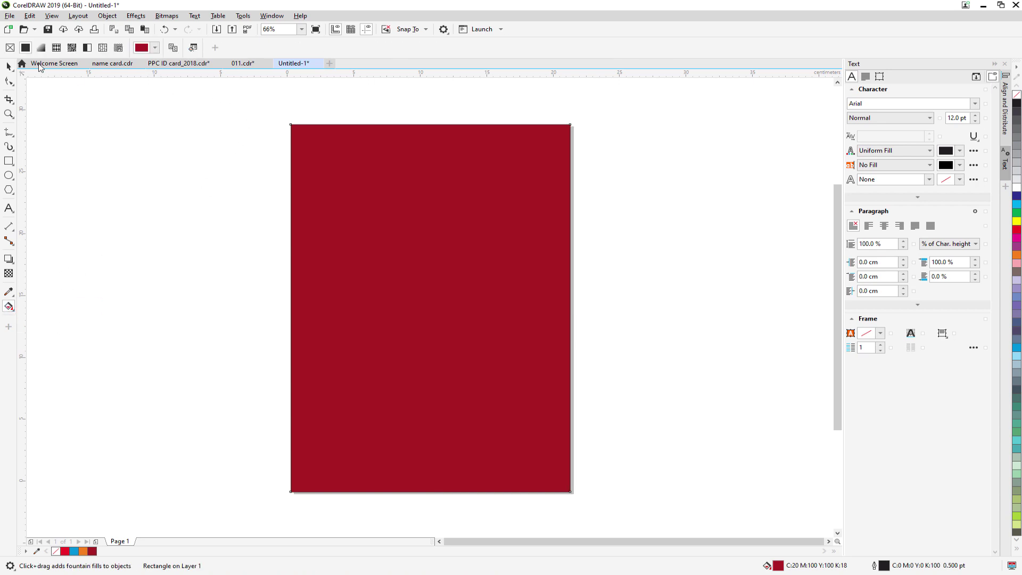
click(39, 49)
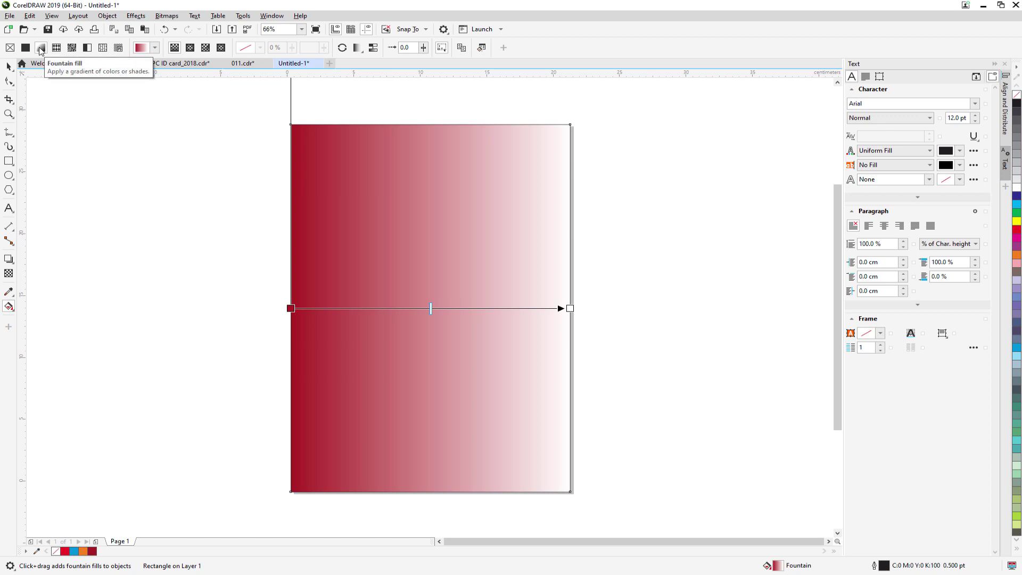
Try the multicolored and light blue preset fills on the rectangle, and apply the white-to-dark-gray preset Fountain Fill 033.
click(155, 48)
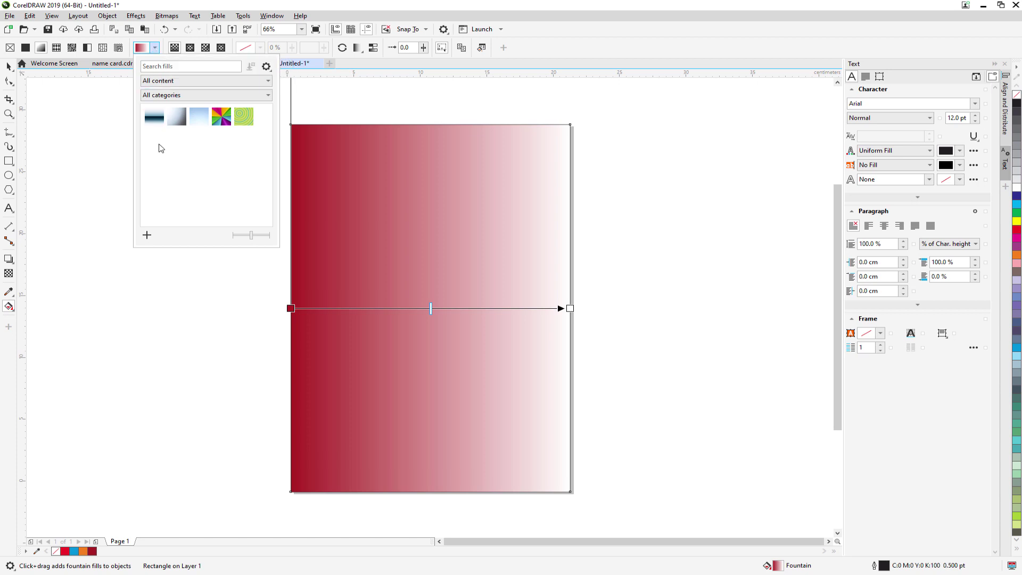
click(221, 122)
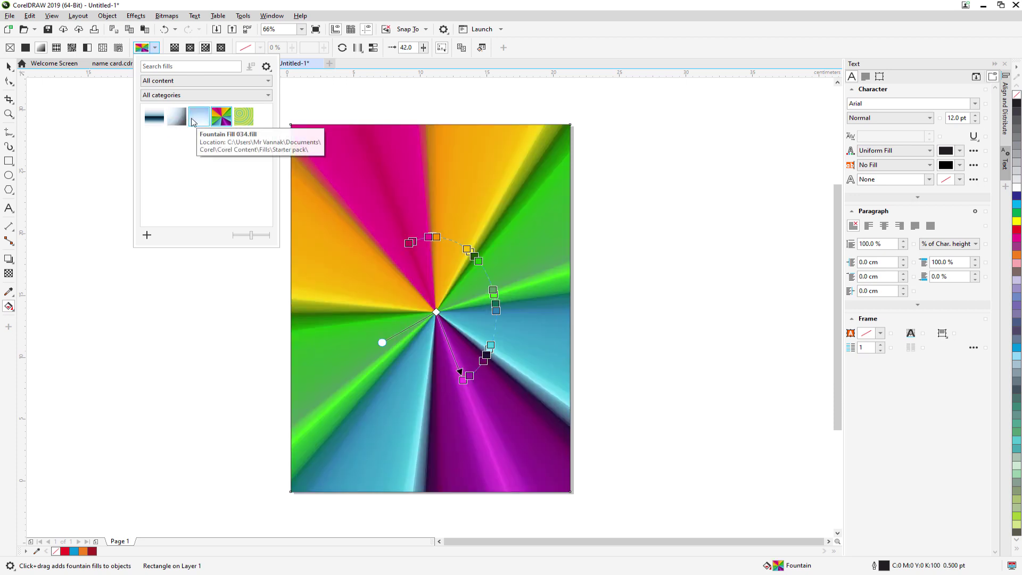
click(193, 122)
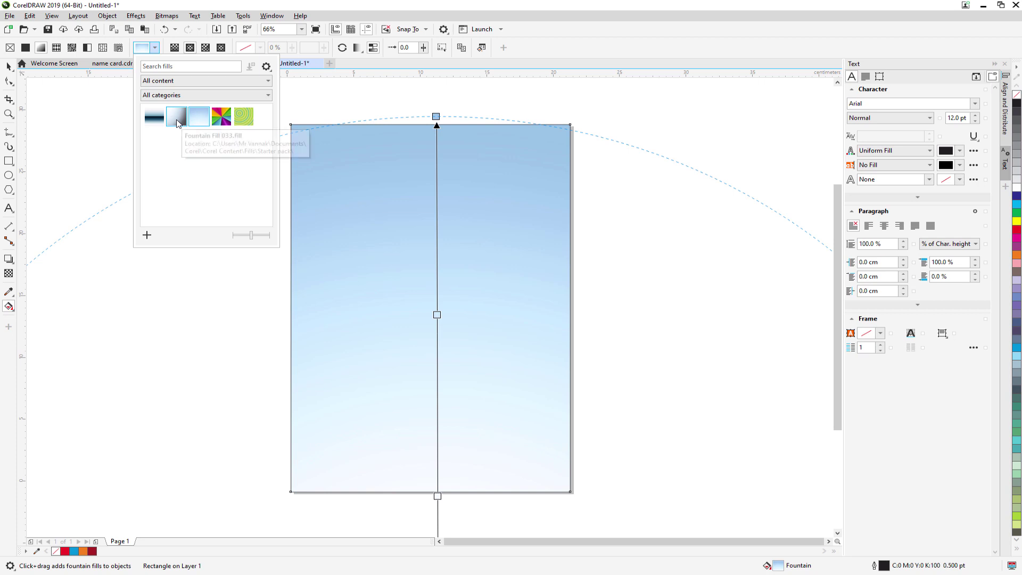
click(172, 127)
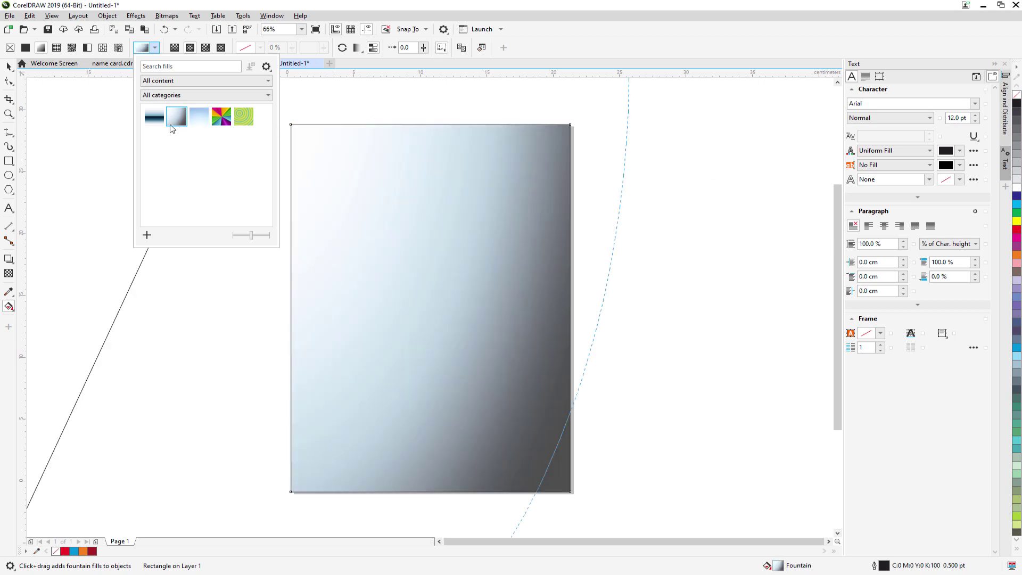
Try the linear, conical and rectangular fountain fill types on the rectangle, and return to elliptical.
click(190, 48)
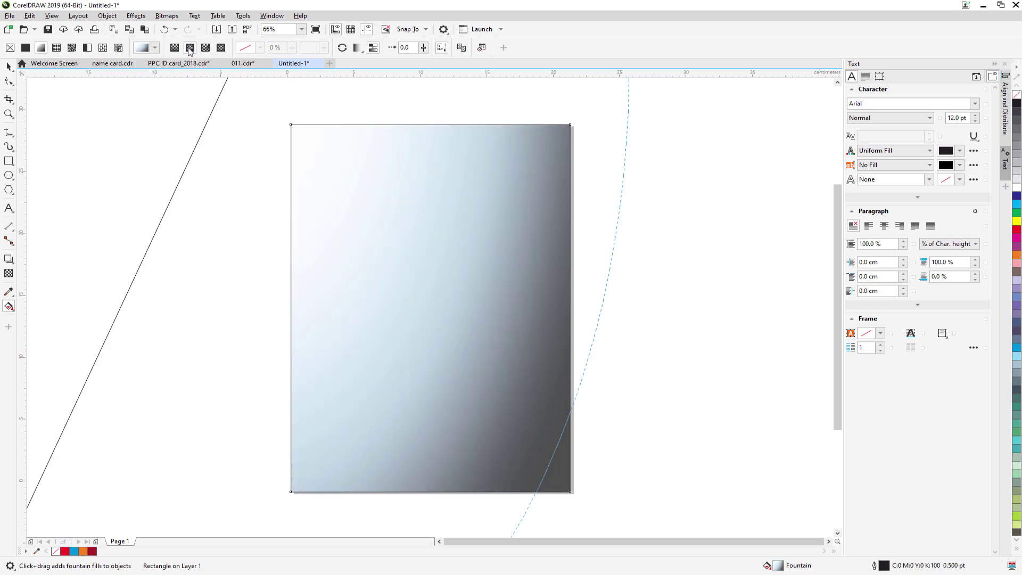
click(176, 52)
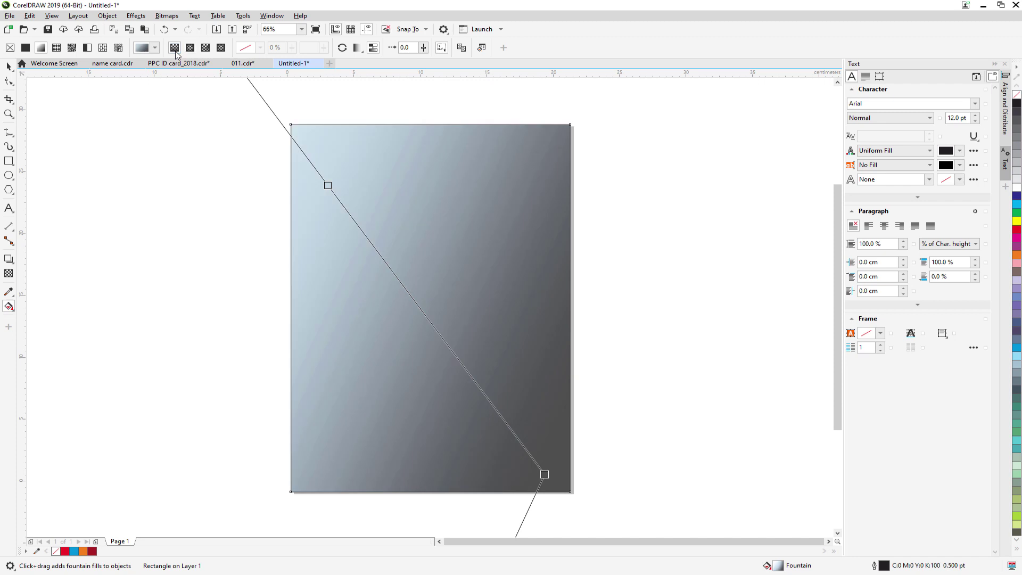
click(206, 49)
click(220, 49)
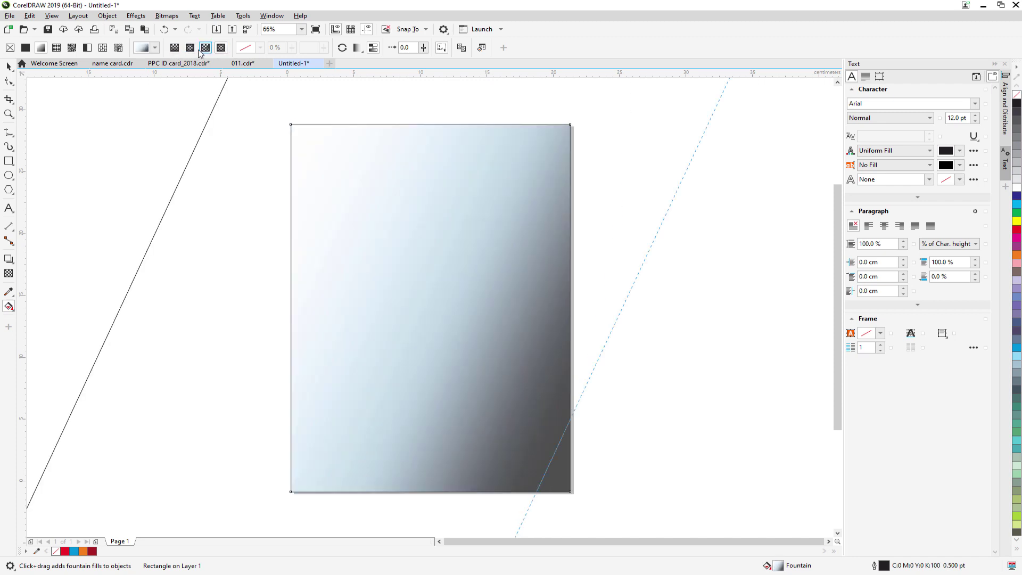
click(190, 47)
Move the elliptical gradient's center inside the rectangle and point its dark end toward the page's upper edge.
scroll(274, 182, down, 5)
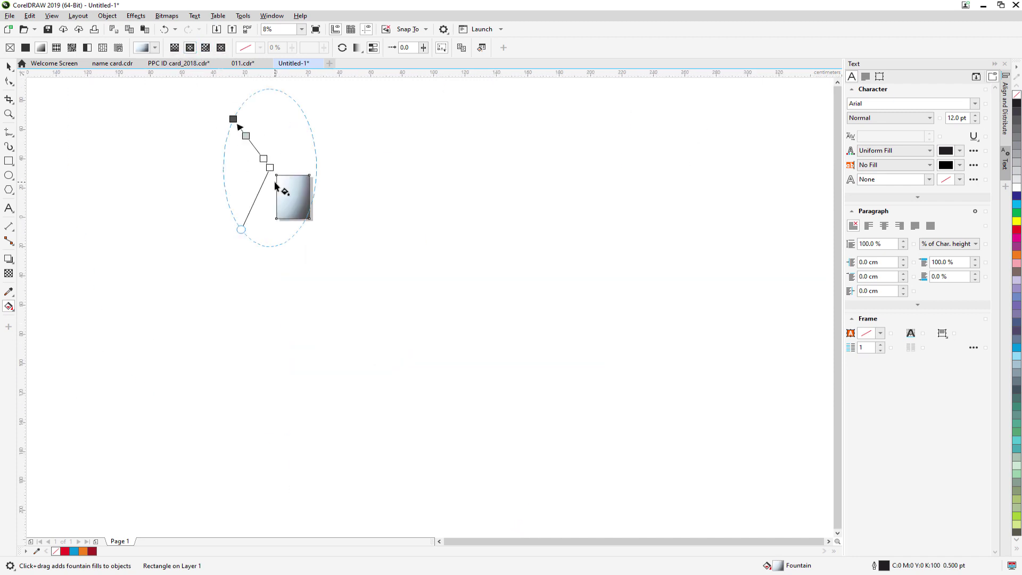
click(279, 190)
drag(266, 170, 277, 233)
mouse_move(234, 117)
mouse_down()
mouse_move(310, 197)
mouse_move(321, 191)
mouse_move(315, 206)
mouse_move(312, 197)
mouse_up()
scroll(292, 194, up, 4)
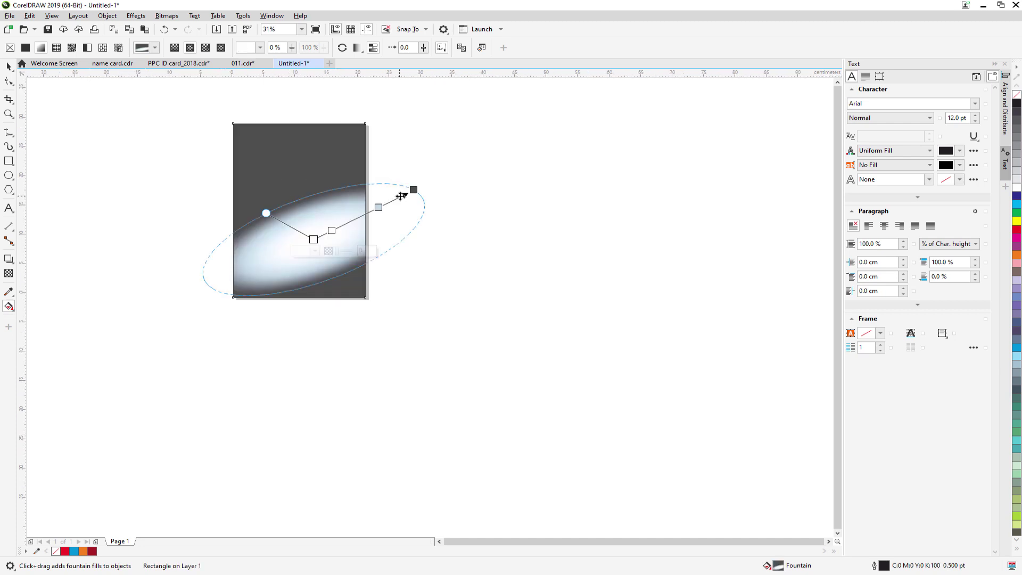
mouse_move(413, 190)
mouse_down()
mouse_move(354, 141)
mouse_move(291, 116)
mouse_up()
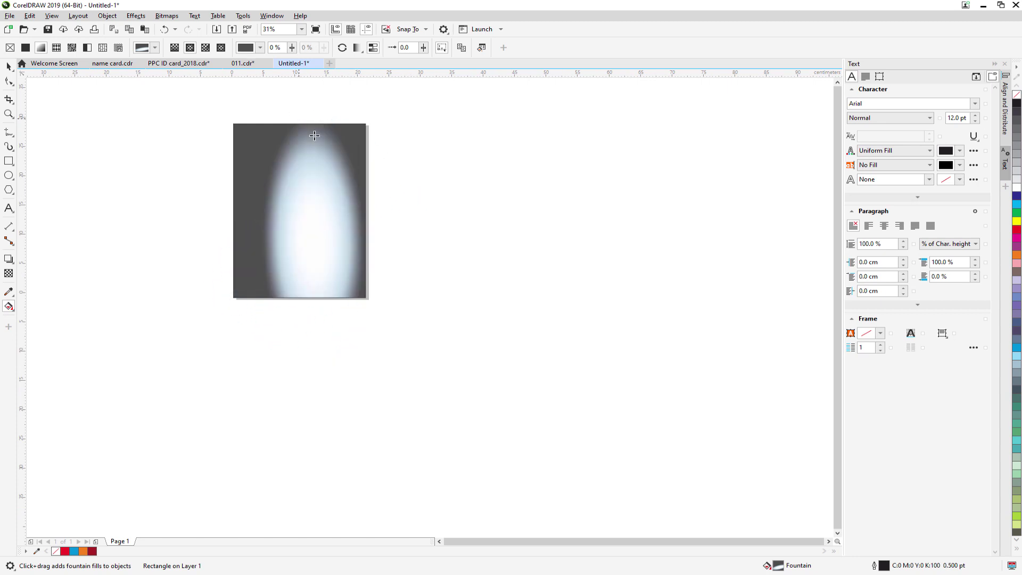
Center the elliptical gradient on the rectangle and enlarge it to about the page width, with its dark end above the page.
drag(314, 240, 305, 213)
drag(299, 118, 291, 93)
drag(254, 249, 234, 246)
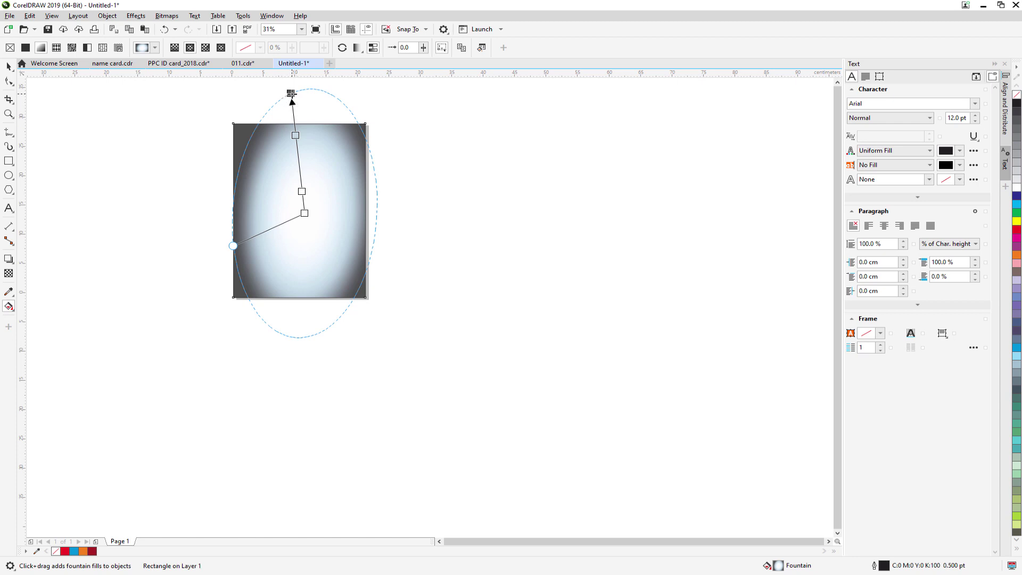
drag(290, 93, 282, 93)
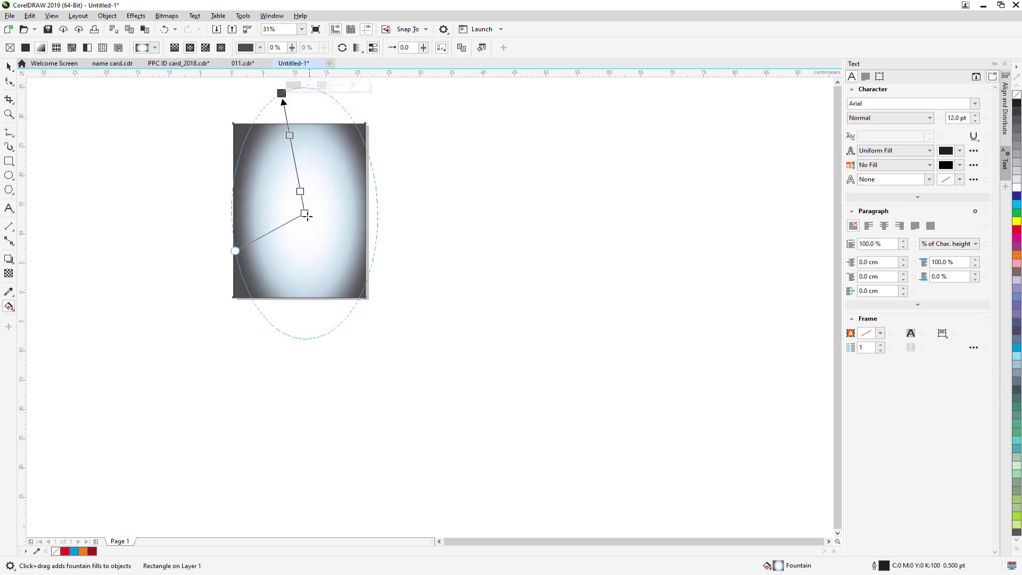
drag(304, 214, 299, 211)
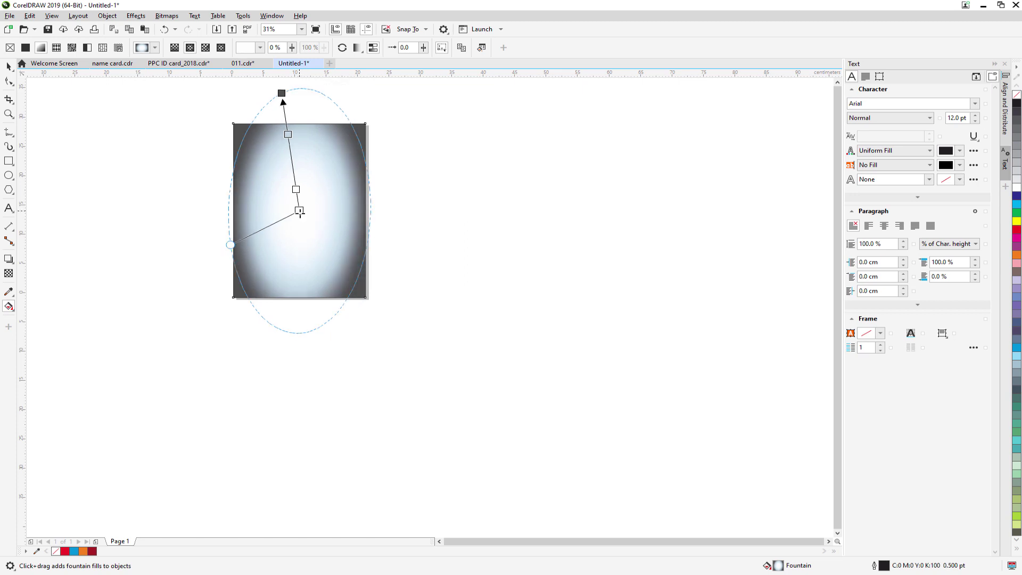
Fine-tune the gradient ellipse's height and width so it extends slightly beyond the rectangle's sides and well past its upper and lower edges.
scroll(298, 137, up, 2)
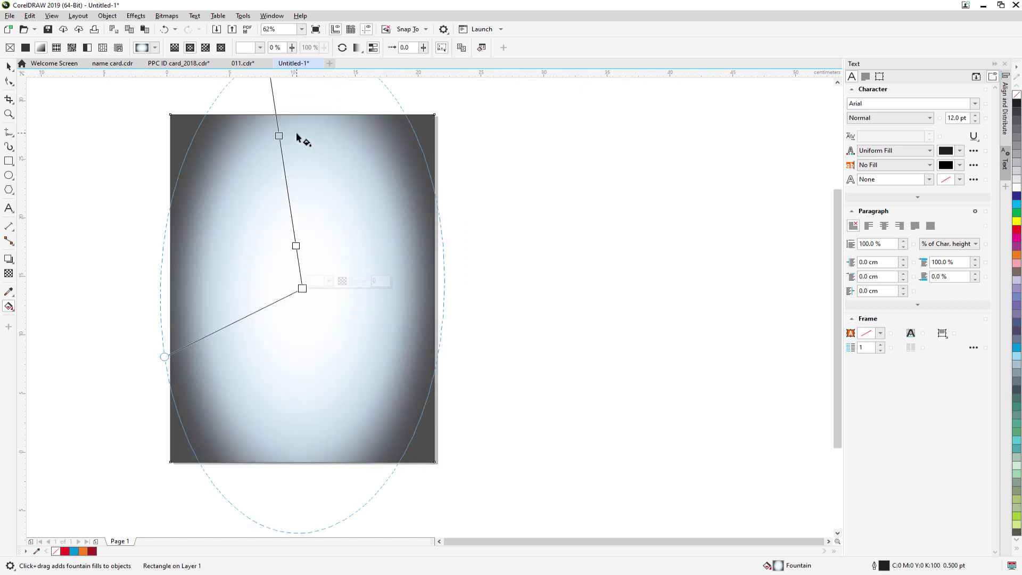
scroll(297, 133, down, 2)
drag(281, 93, 282, 106)
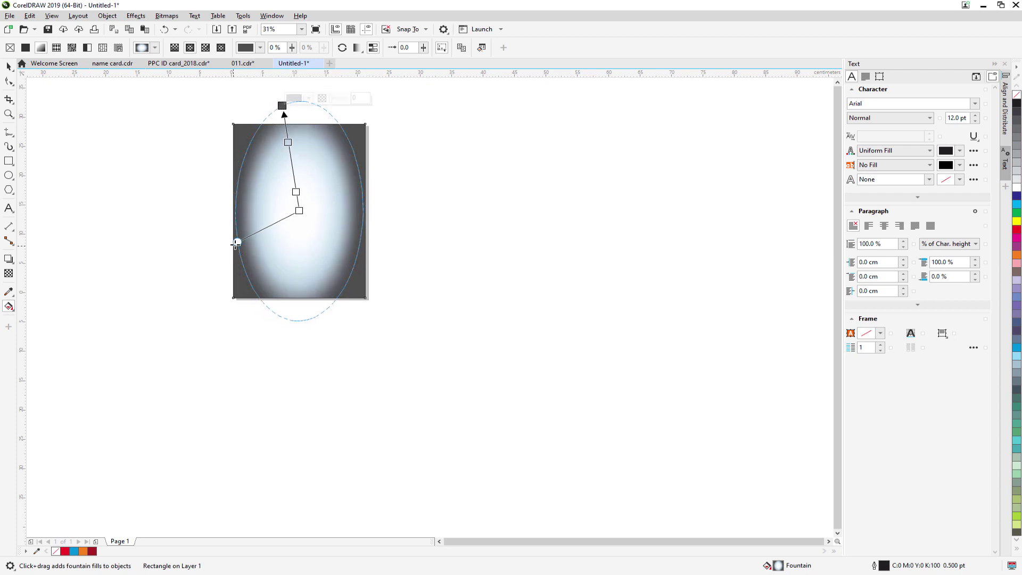
drag(237, 243, 226, 241)
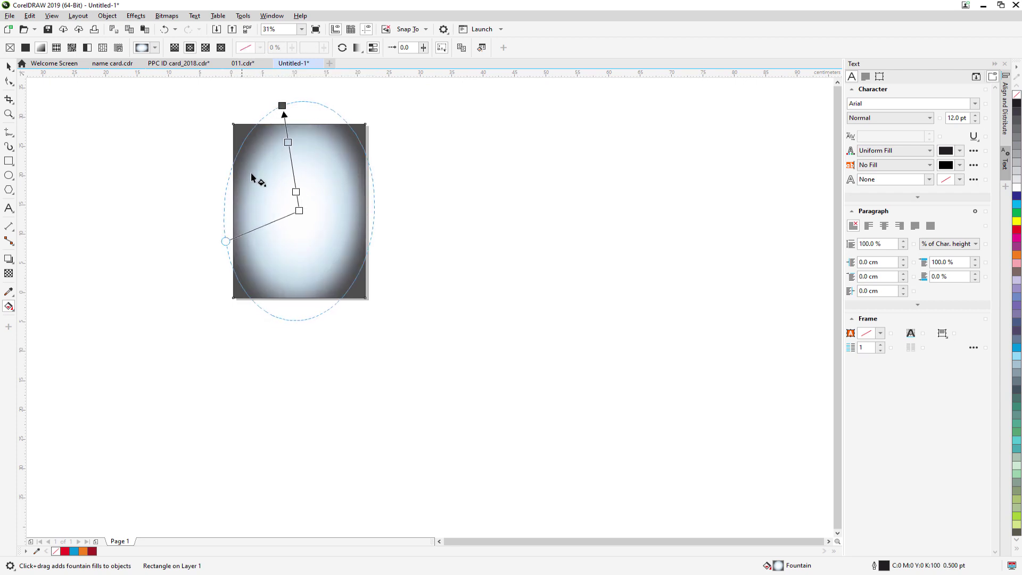
drag(282, 106, 279, 85)
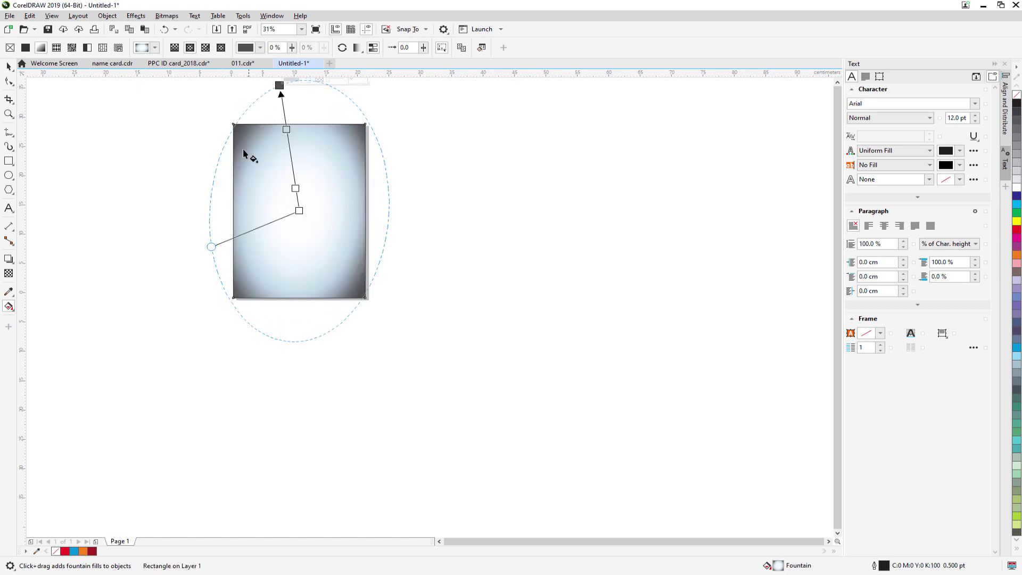
drag(246, 155, 227, 246)
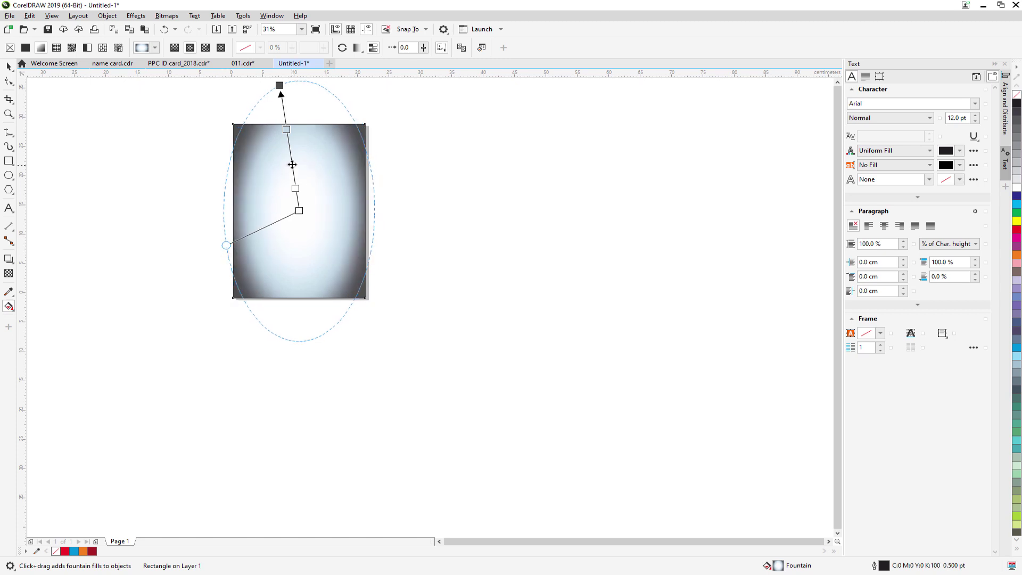
Delete both intermediate color nodes from the gradient, leaving only the white center and dark gray end.
drag(287, 130, 285, 116)
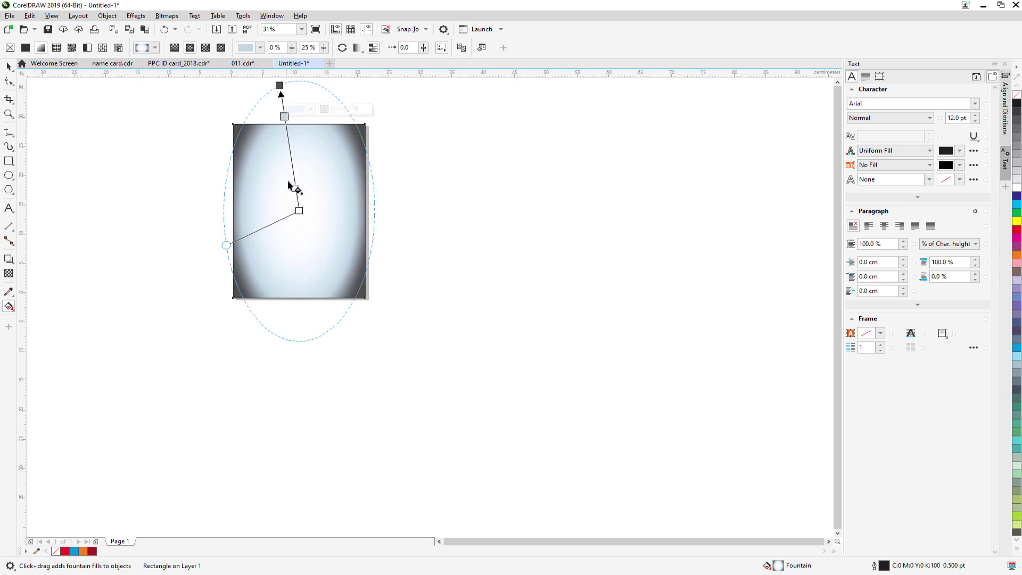
click(296, 188)
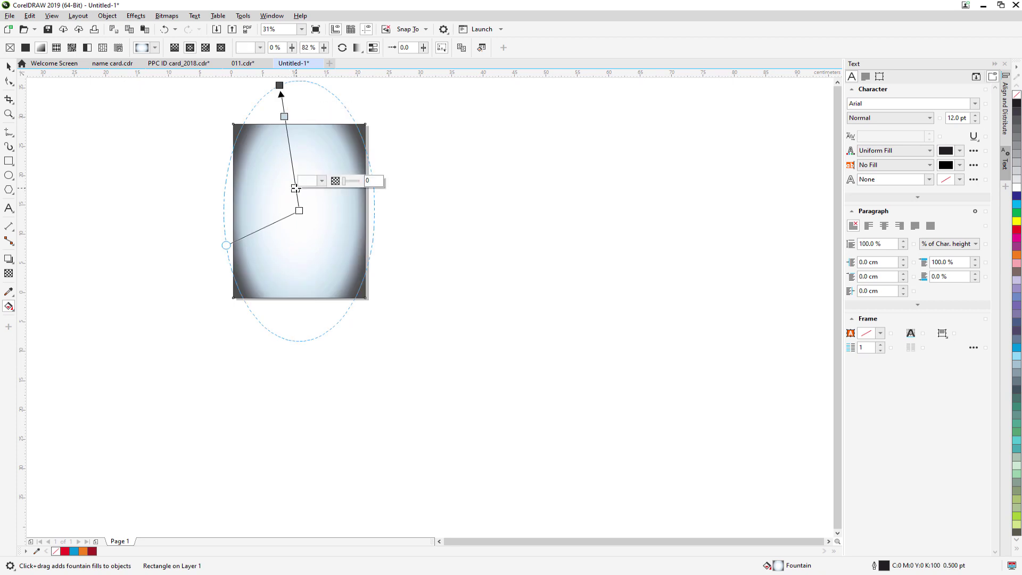
double_click(296, 188)
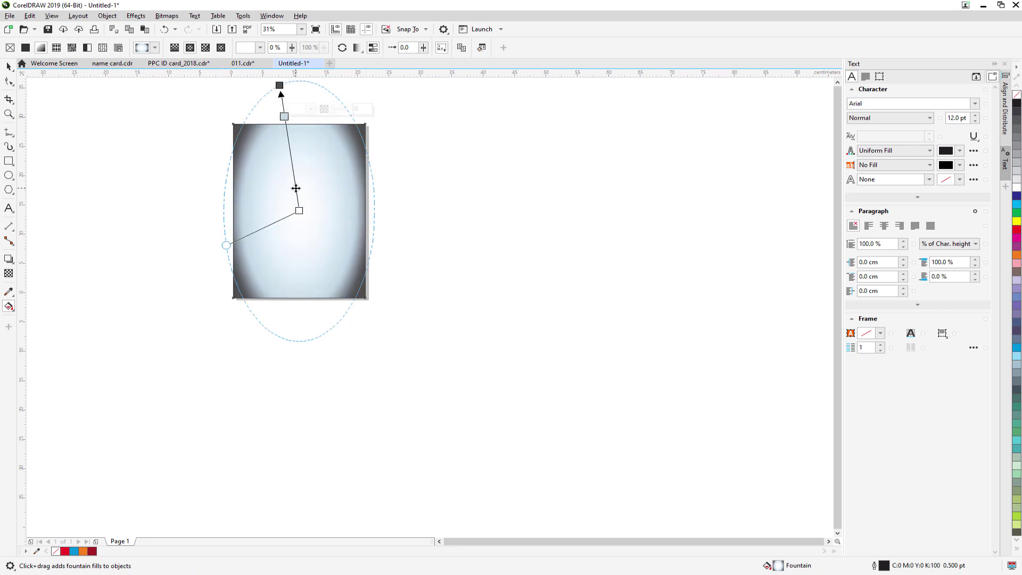
click(285, 117)
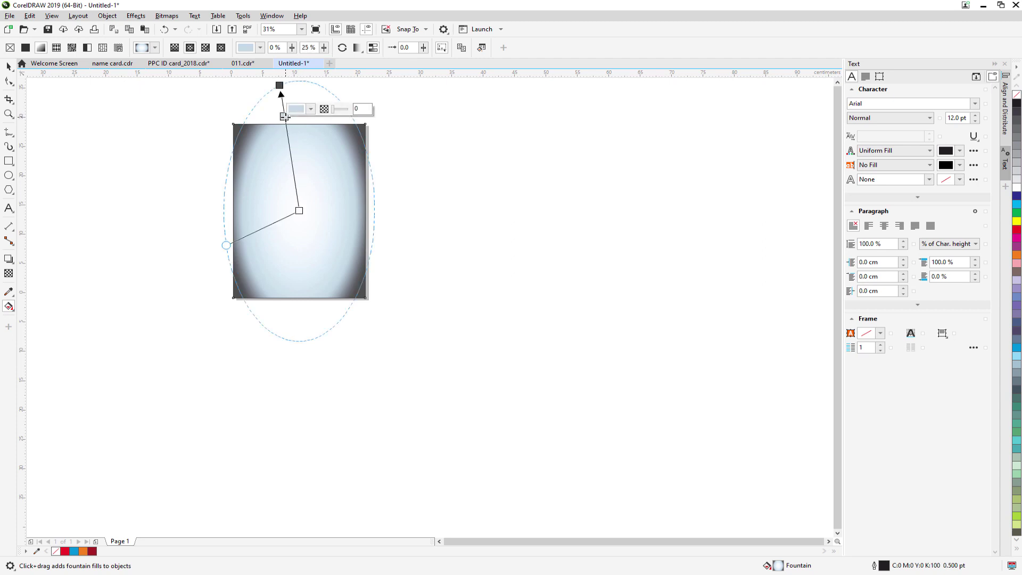
drag(285, 116, 294, 177)
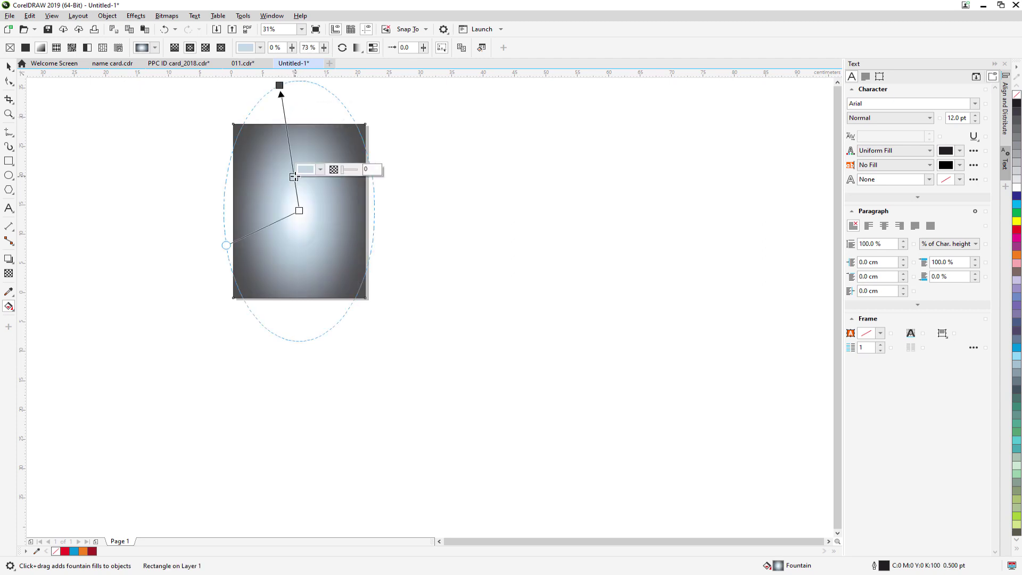
double_click(294, 176)
Shift the gradient's dark end slightly toward the rectangle's vertical center line.
click(279, 85)
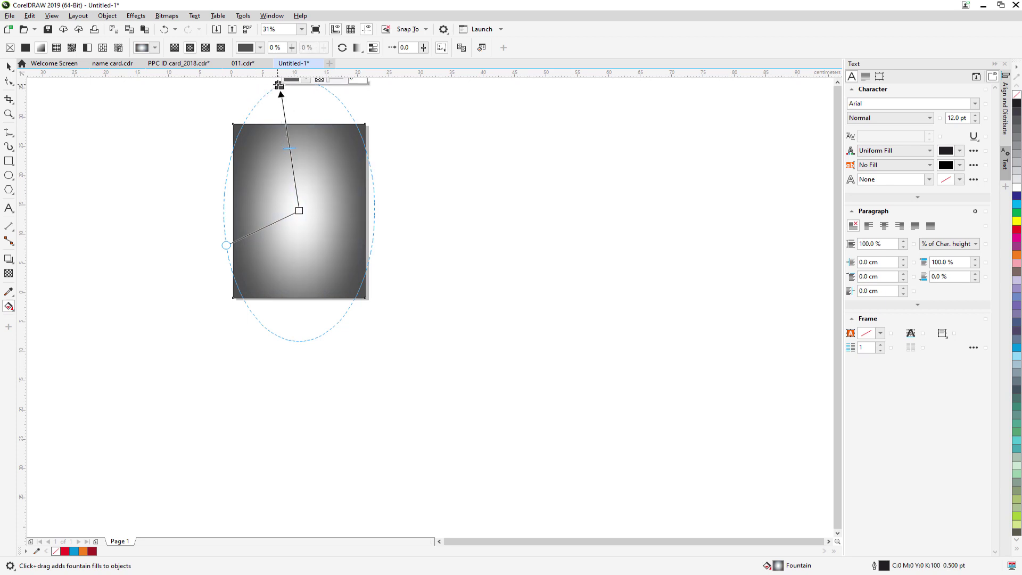
drag(280, 85, 285, 85)
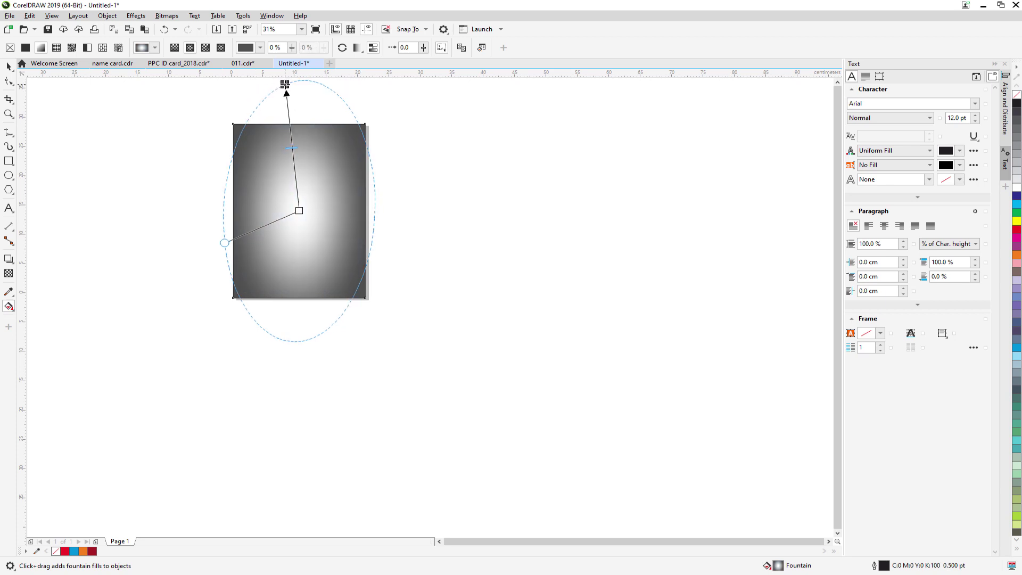
click(300, 211)
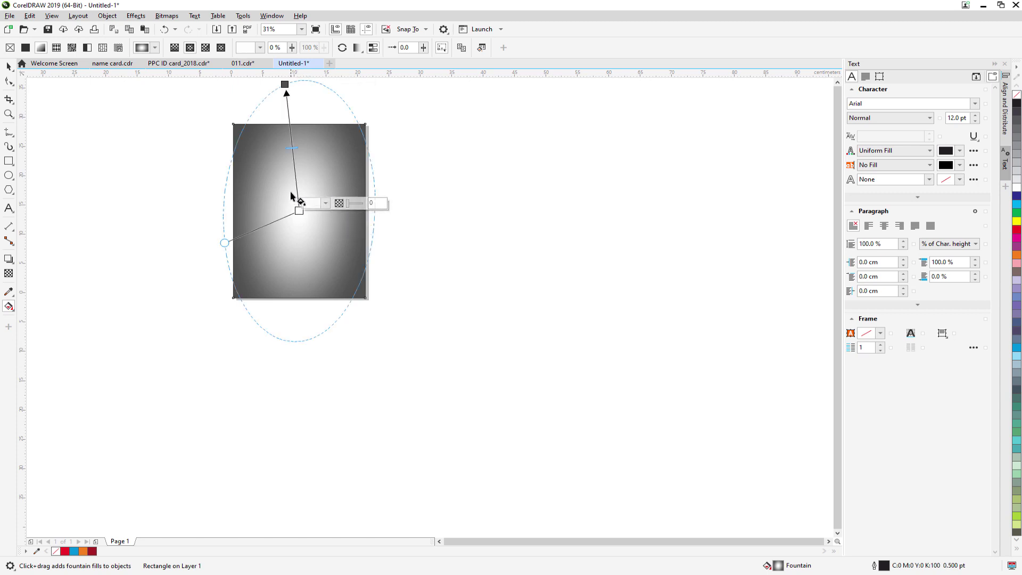
Recolor the gradient's dark outer node with a deep violet swatch from the PANTONE solid coated palette.
click(284, 84)
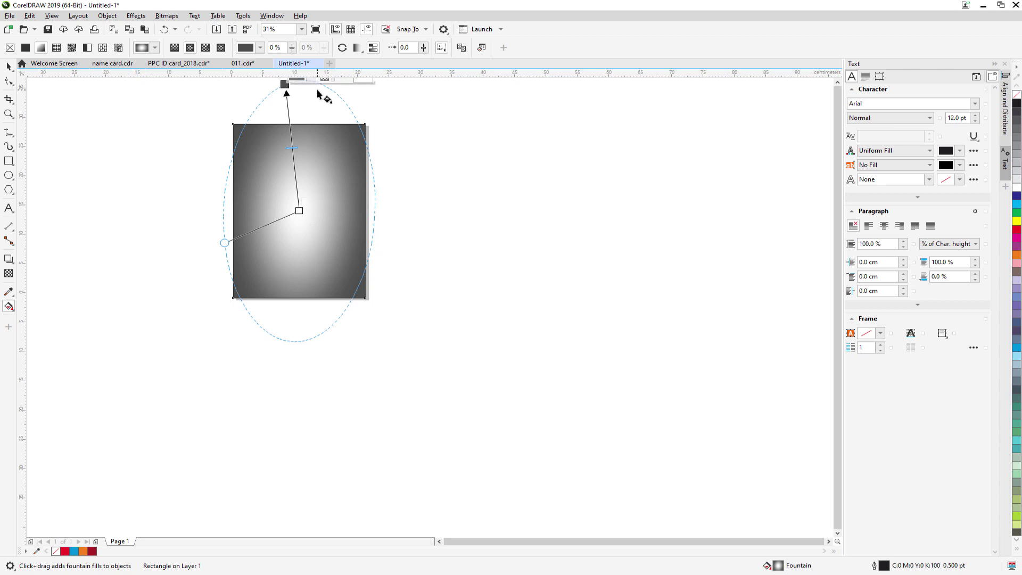
click(838, 84)
click(838, 84)
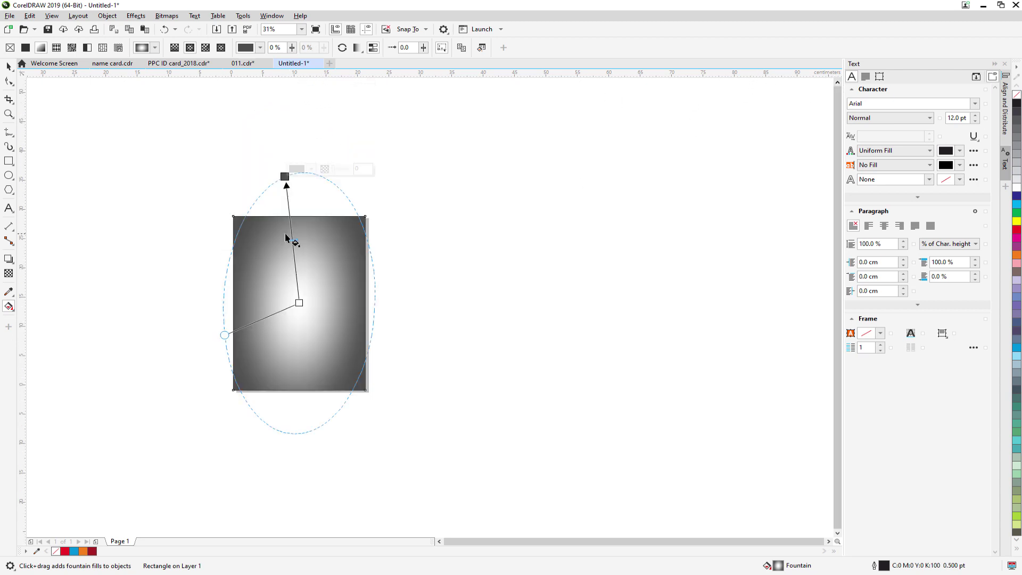
scroll(263, 233, up, 2)
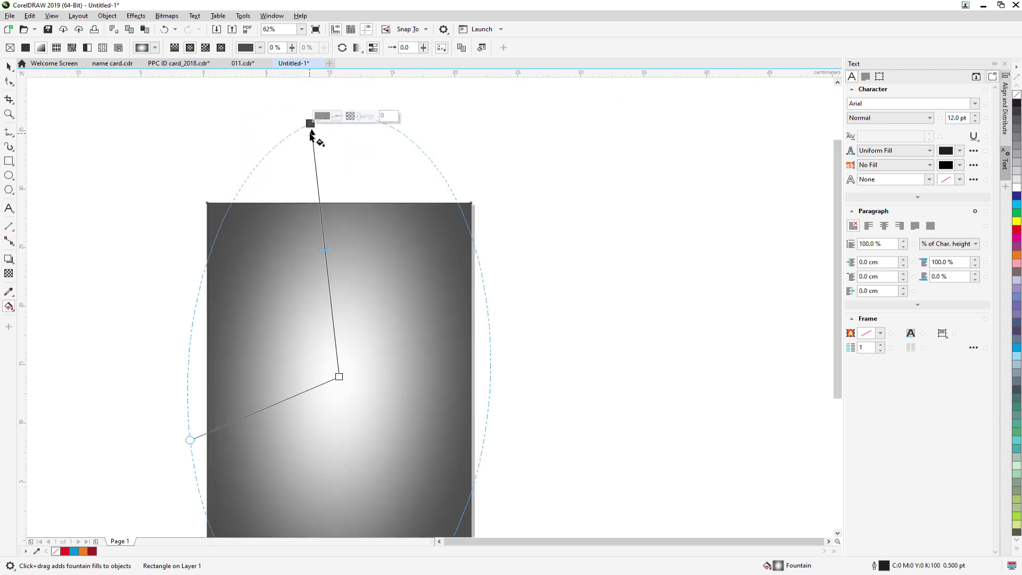
click(337, 116)
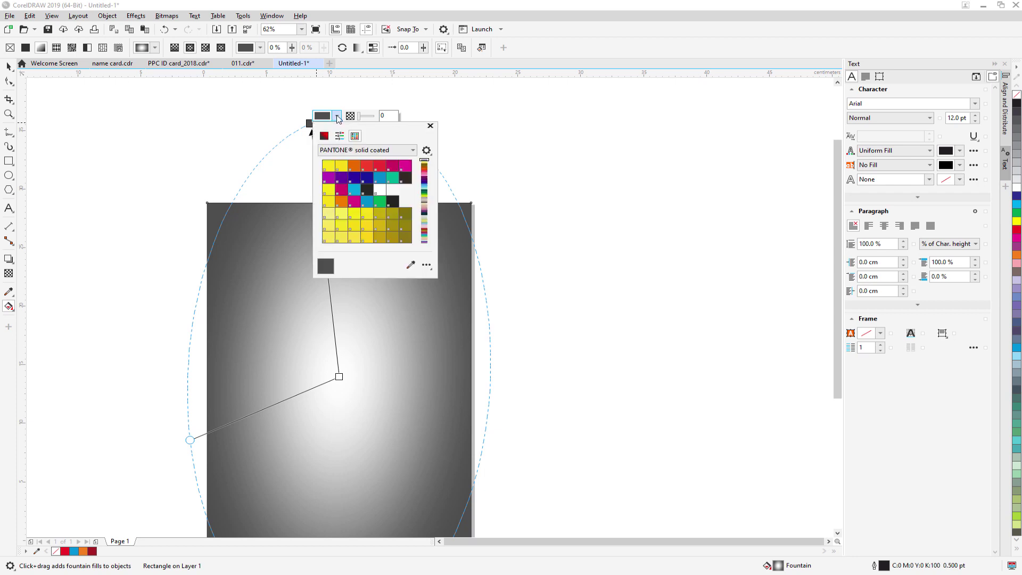
click(405, 168)
click(329, 179)
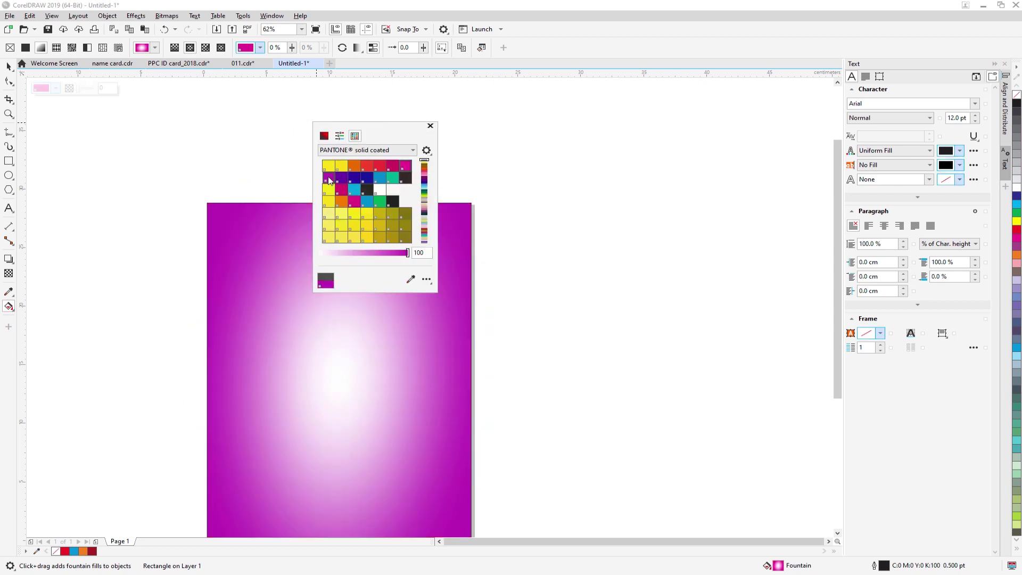
click(341, 178)
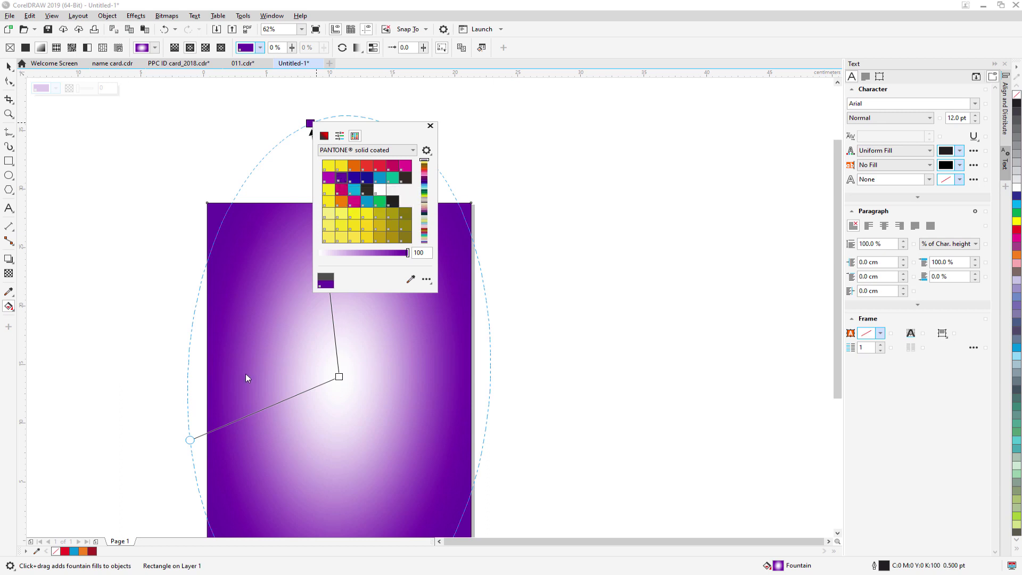
Recolor the gradient's white center with a PANTONE purple swatch, and increase its cyan as a CMYK color for a muted purple.
click(339, 377)
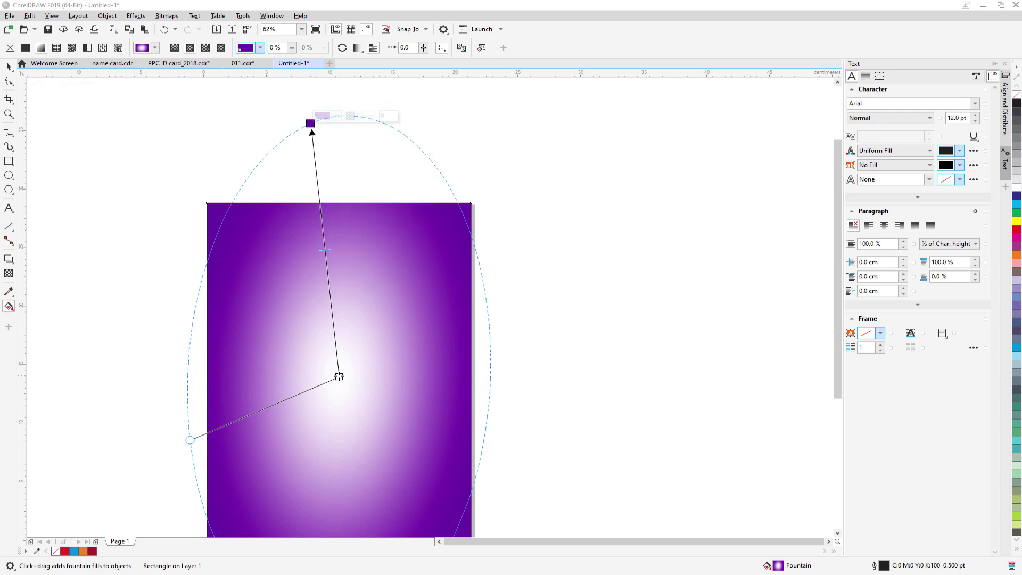
click(365, 370)
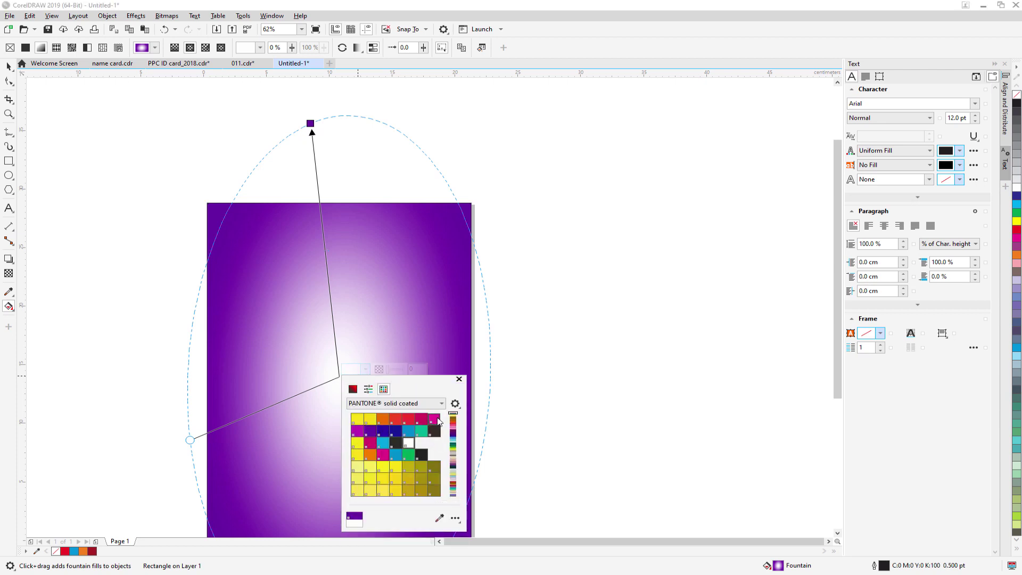
click(436, 420)
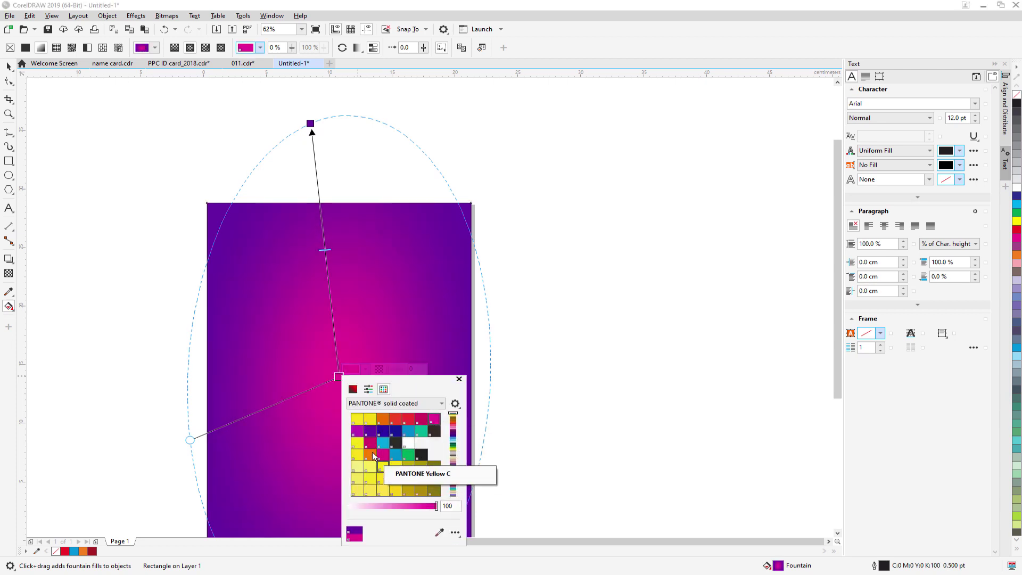
click(357, 431)
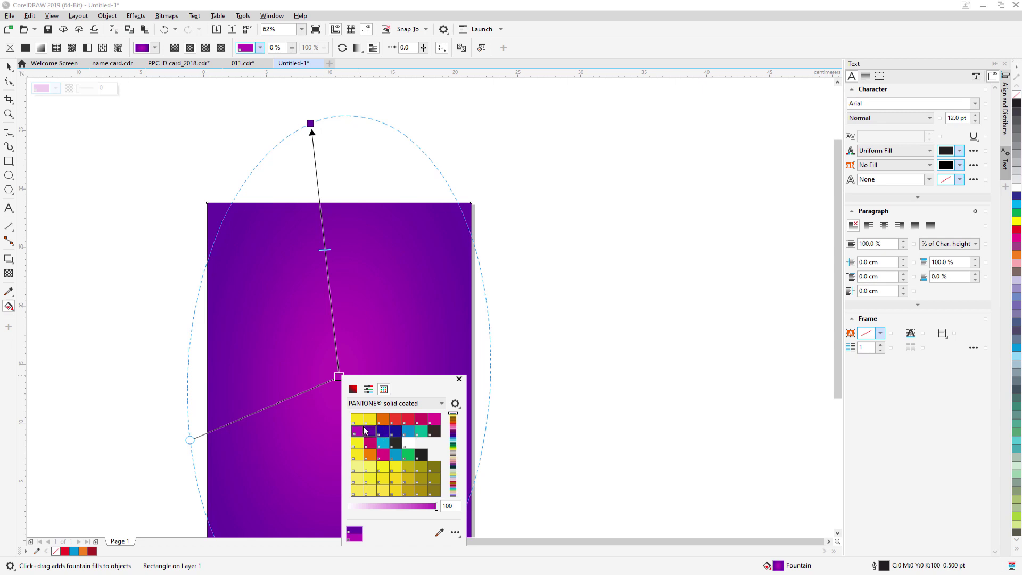
click(368, 390)
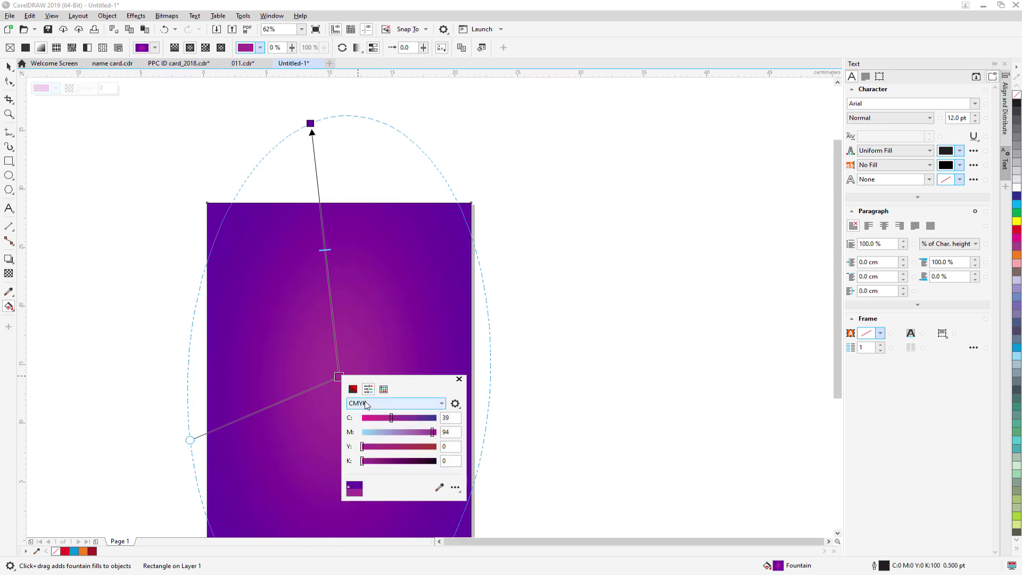
drag(391, 418, 404, 421)
click(314, 130)
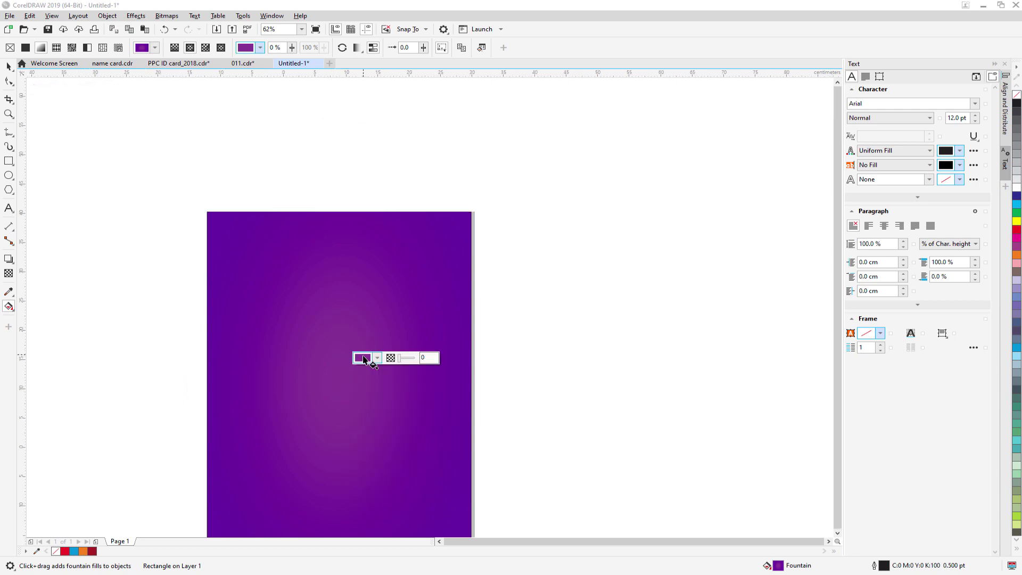
Move the gradient's center slightly lower in the rectangle and deselect the rectangle.
scroll(363, 359, down, 2)
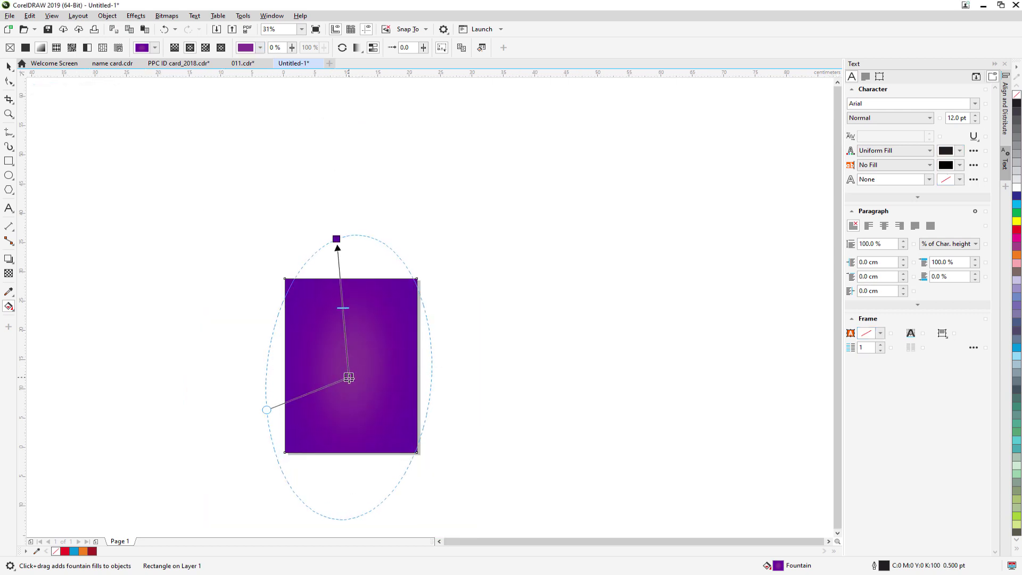
drag(349, 378, 348, 384)
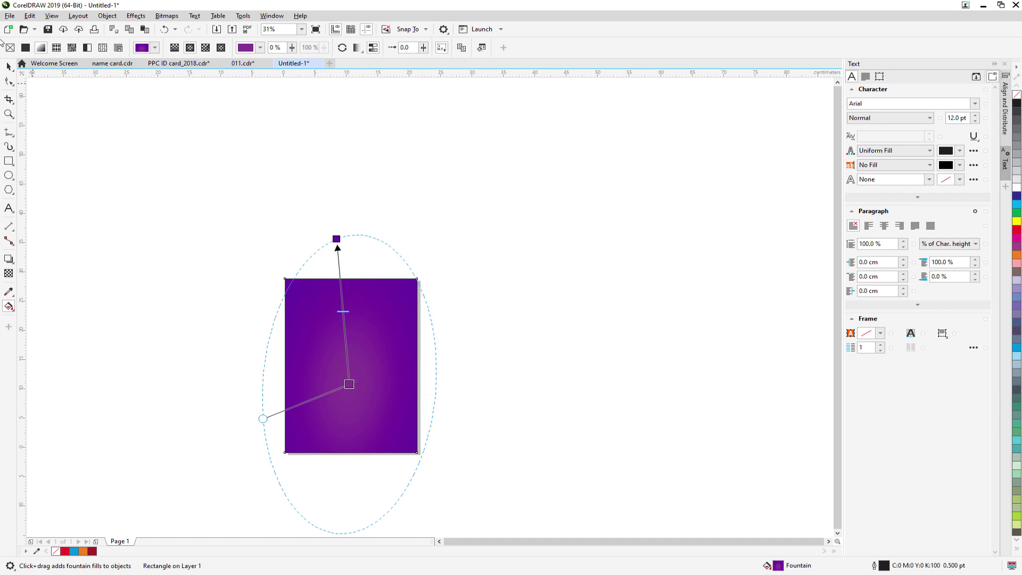
click(9, 65)
click(201, 290)
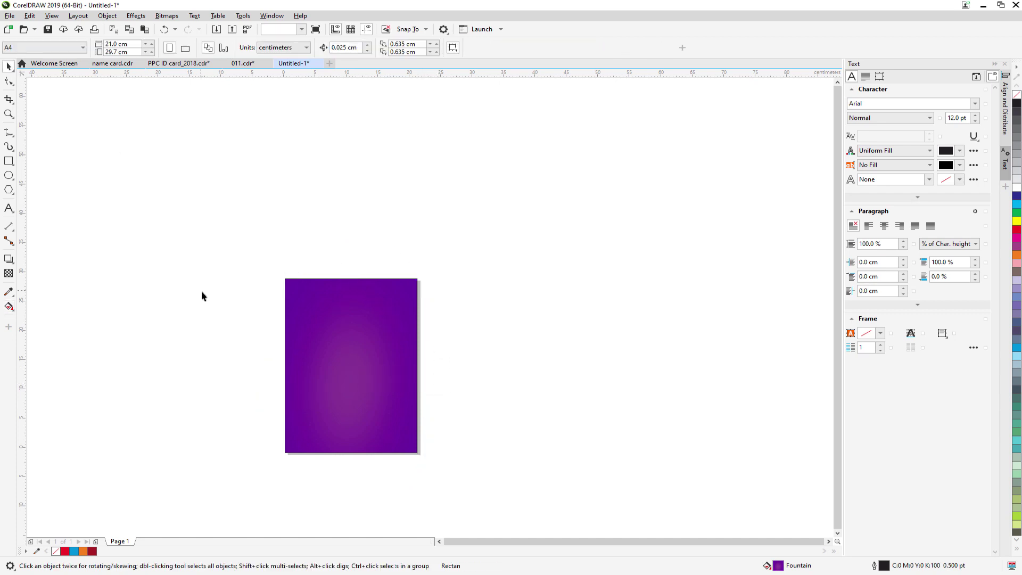
scroll(359, 373, up, 1)
scroll(359, 373, down, 1)
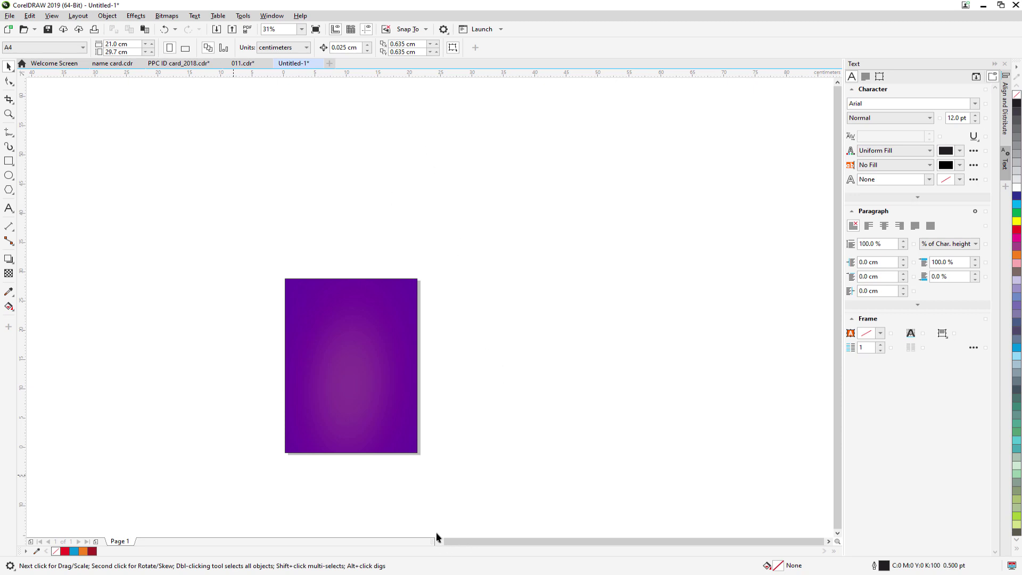
scroll(477, 153, up, 1)
click(245, 495)
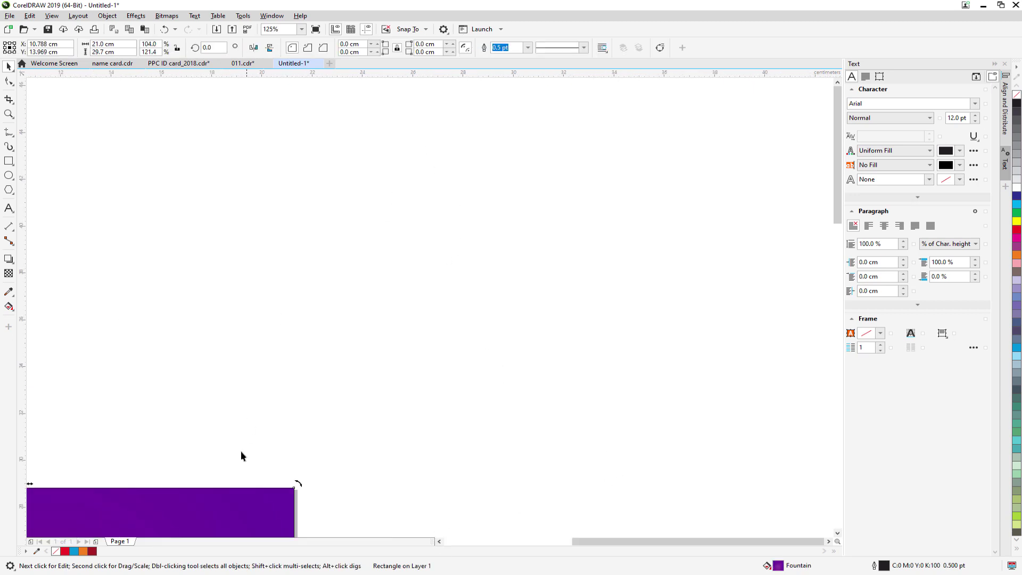
scroll(262, 459, down, 1)
click(275, 472)
scroll(276, 472, down, 3)
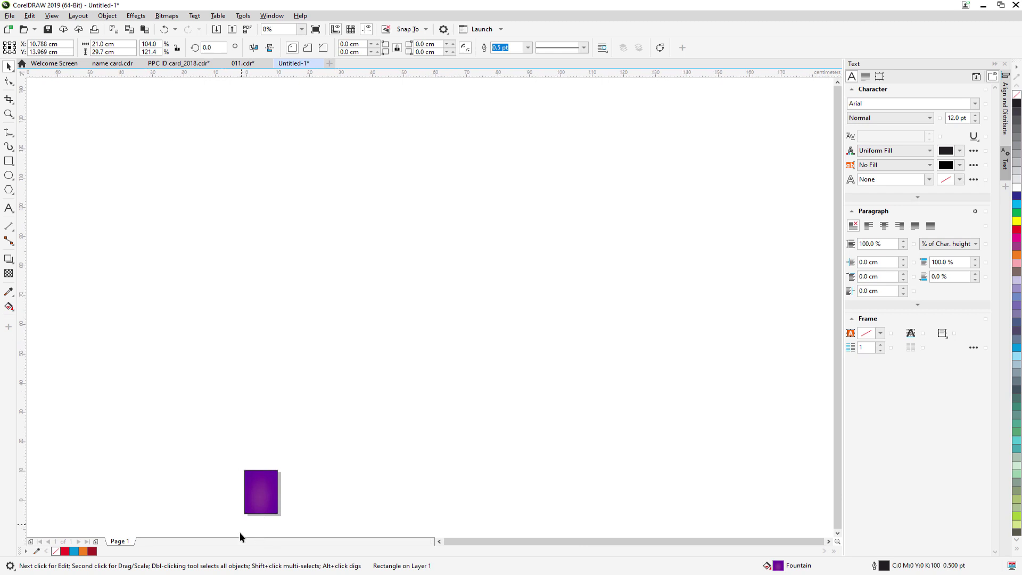
scroll(239, 533, up, 4)
scroll(413, 268, down, 2)
click(219, 160)
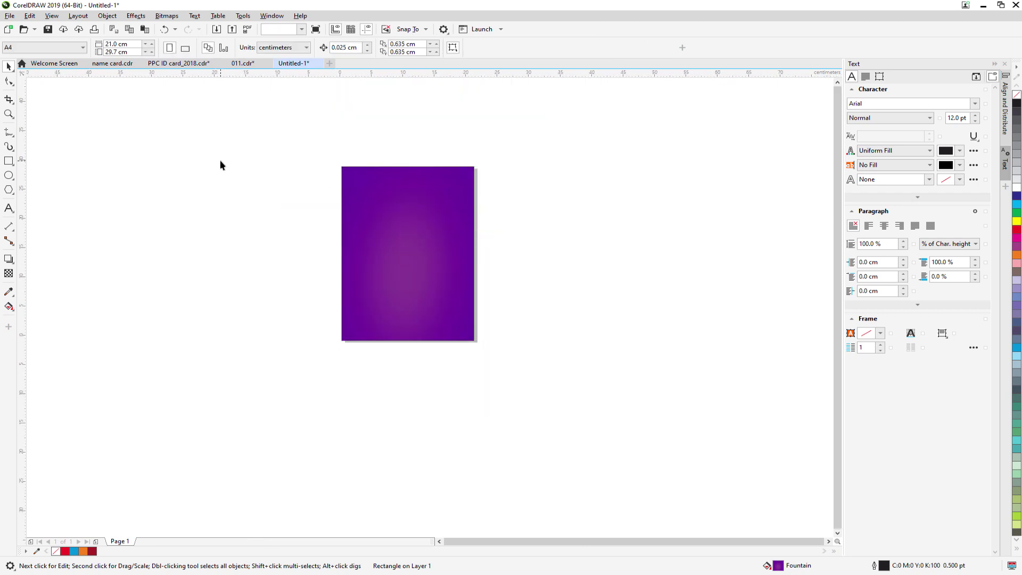
click(410, 218)
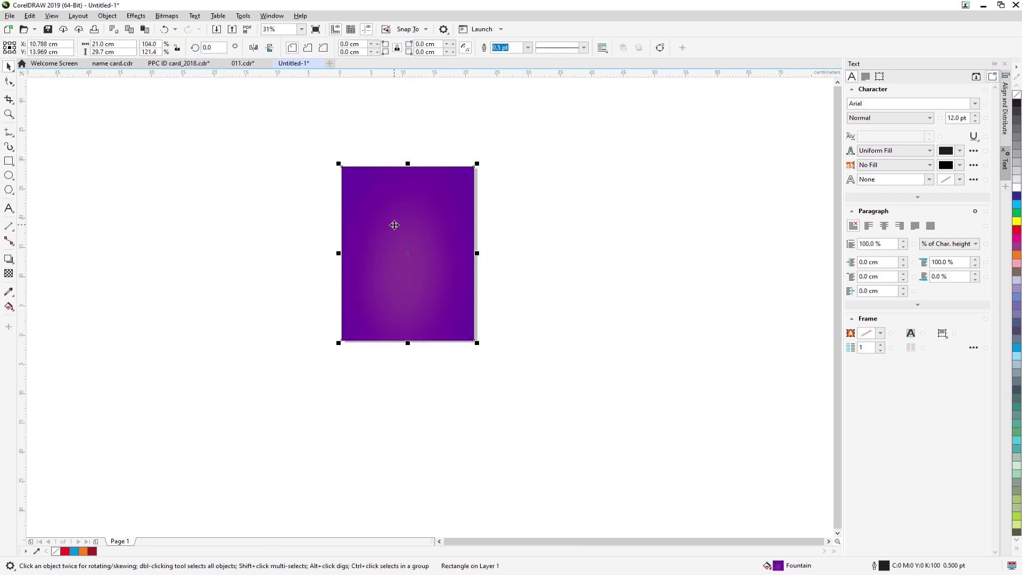
scroll(394, 219, up, 2)
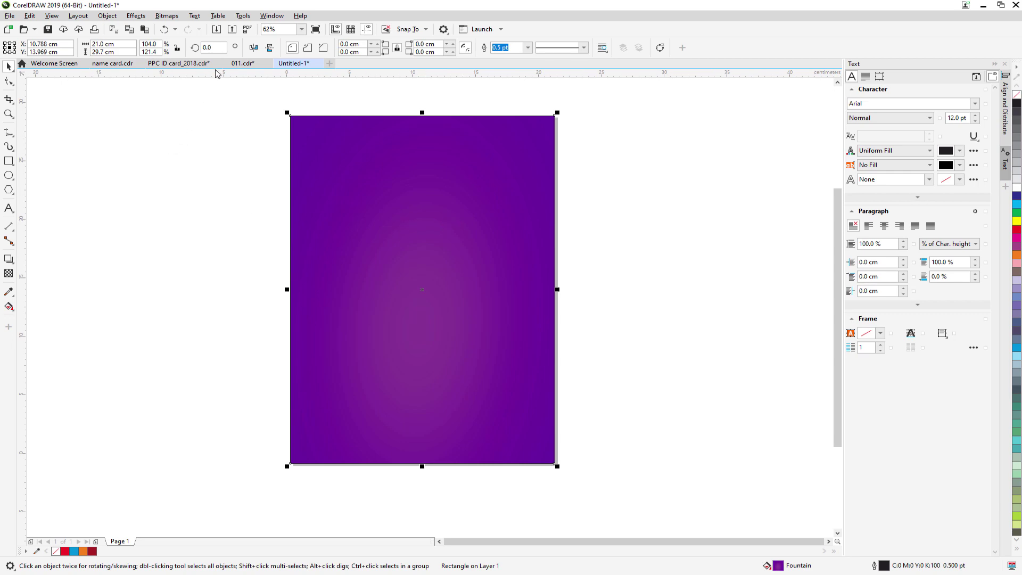
Copy the round restaurant logo with its white backing circle from 011.cdr and paste it into the upper-left corner of the Untitled-1 page.
click(238, 63)
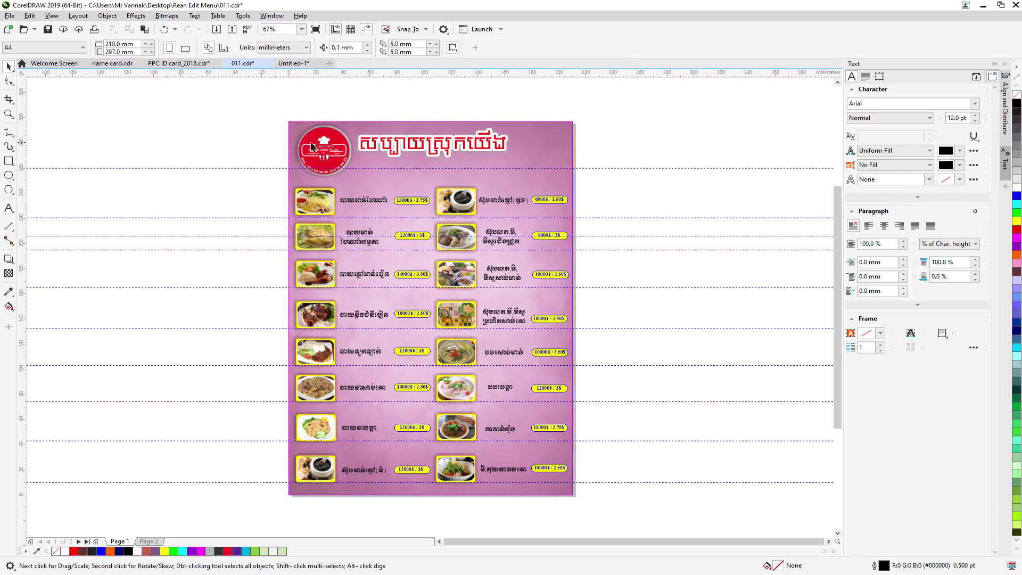
click(329, 147)
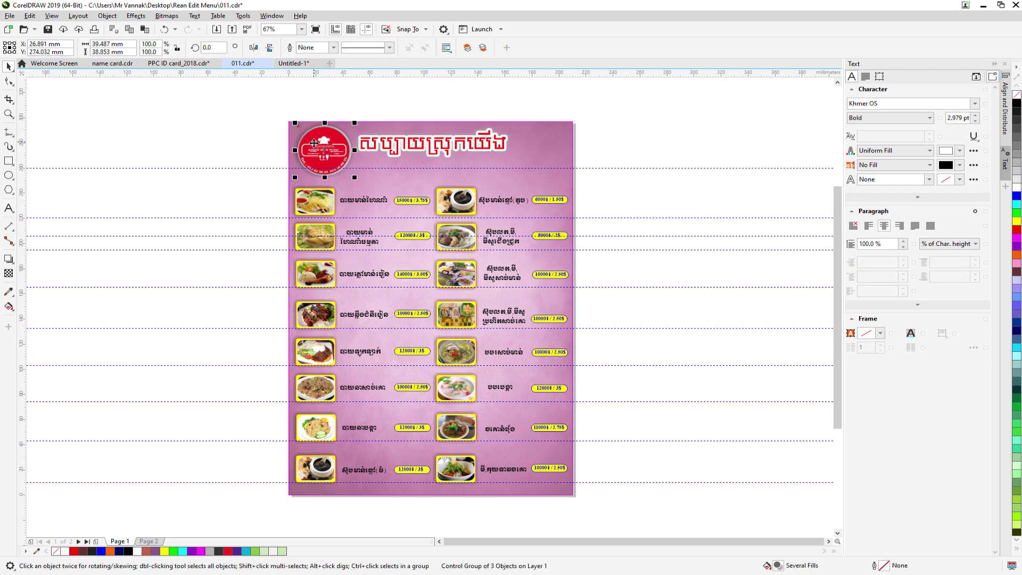
mouse_move(315, 144)
mouse_down()
mouse_move(283, 61)
mouse_move(309, 125)
mouse_move(333, 143)
mouse_up()
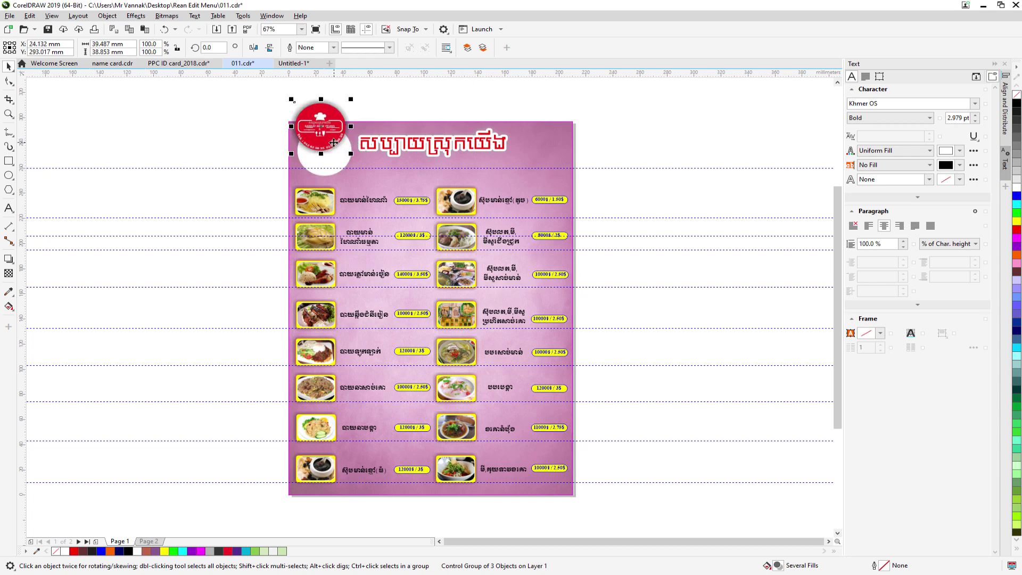
click(252, 107)
drag(255, 104, 358, 183)
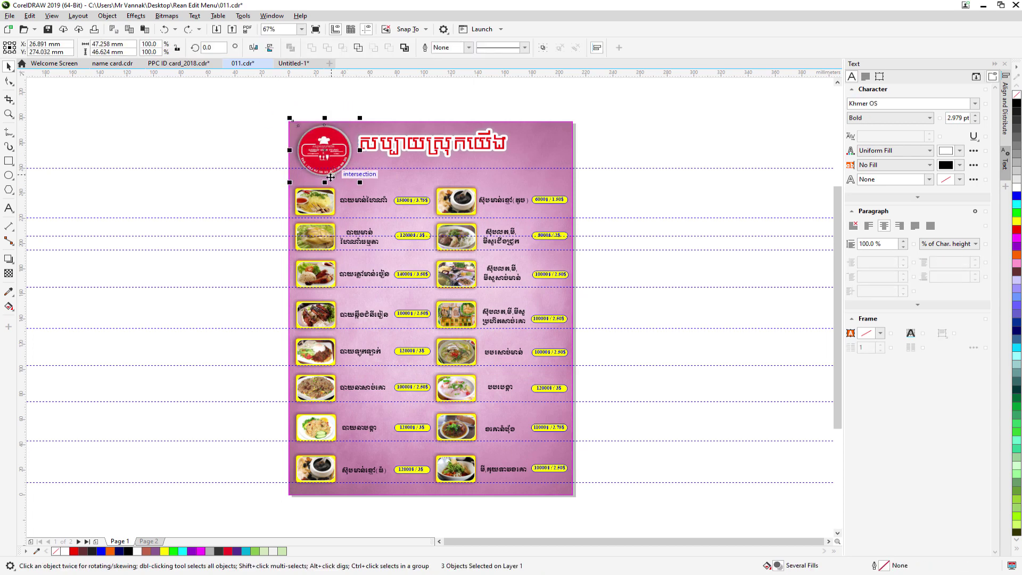
click(293, 64)
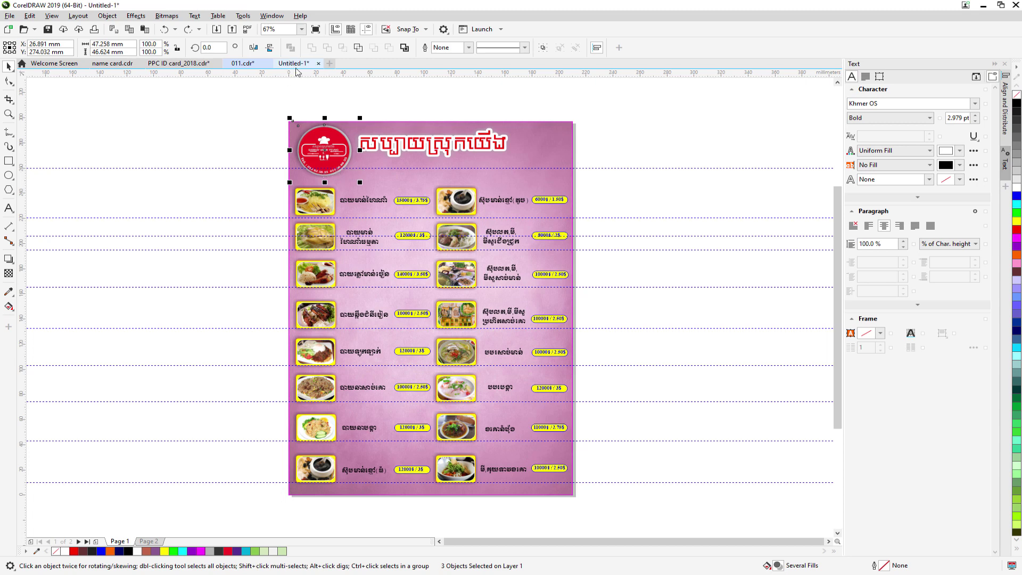
key(ctrl+v)
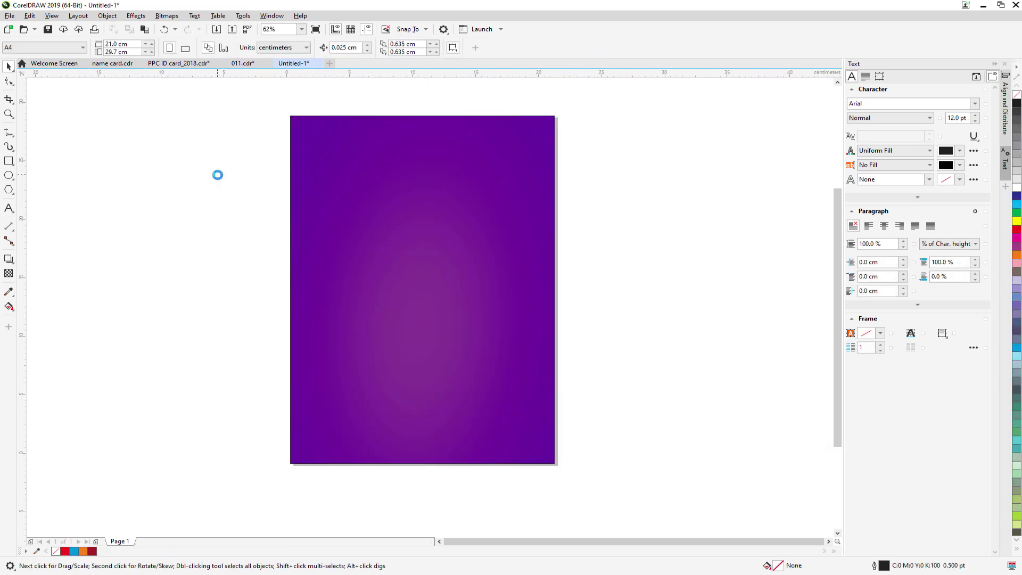
scroll(274, 110, up, 2)
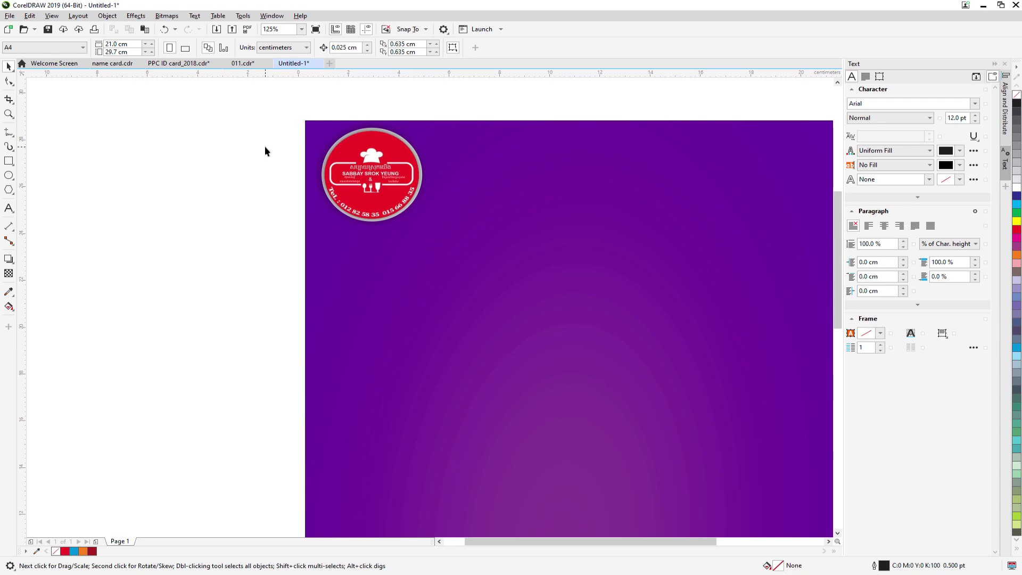
scroll(482, 242, down, 2)
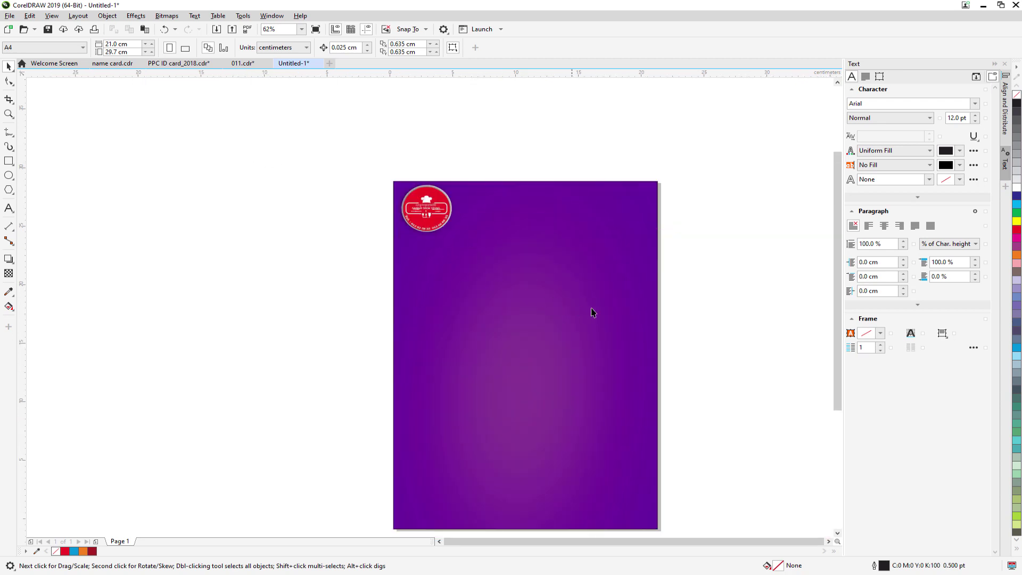
Review the red Khmer title at the head of the menu in 011.cdr and return to Untitled-1.
click(242, 63)
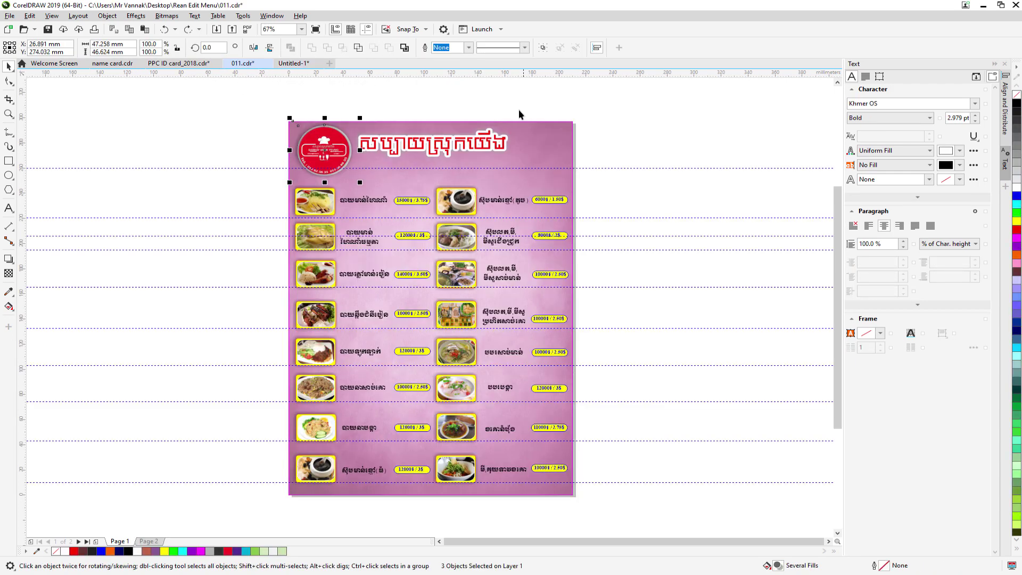
click(481, 105)
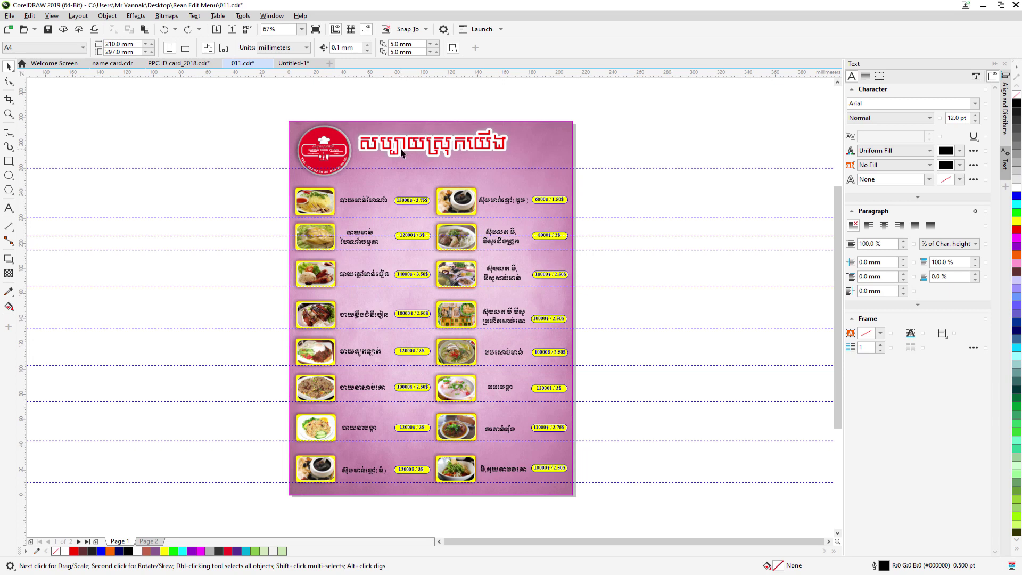
click(293, 63)
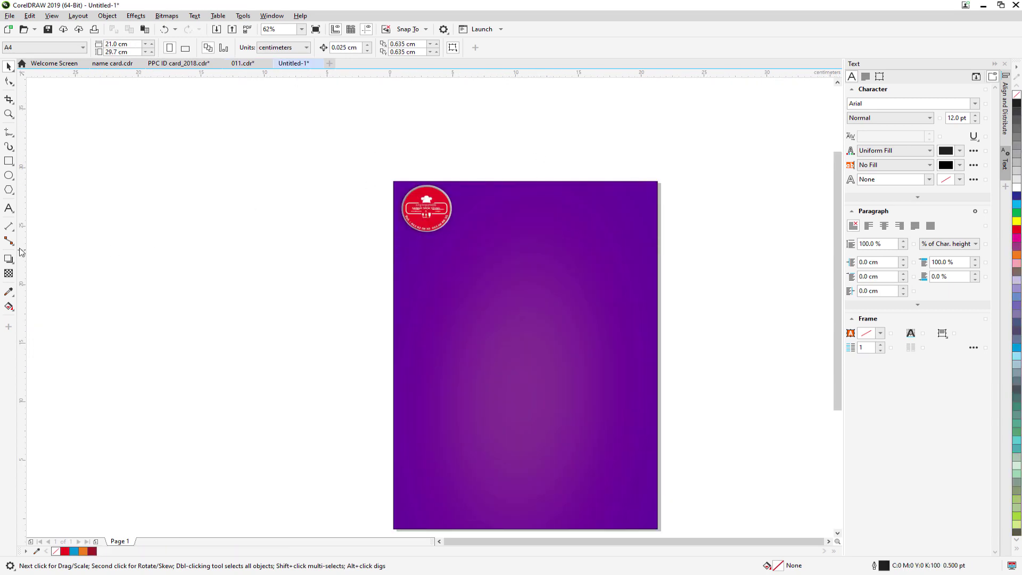
Add the artistic text "ស្រុកយើងសប្បាយ" beginning beside the page in Kh itkonkhmer at 72 pt.
click(8, 208)
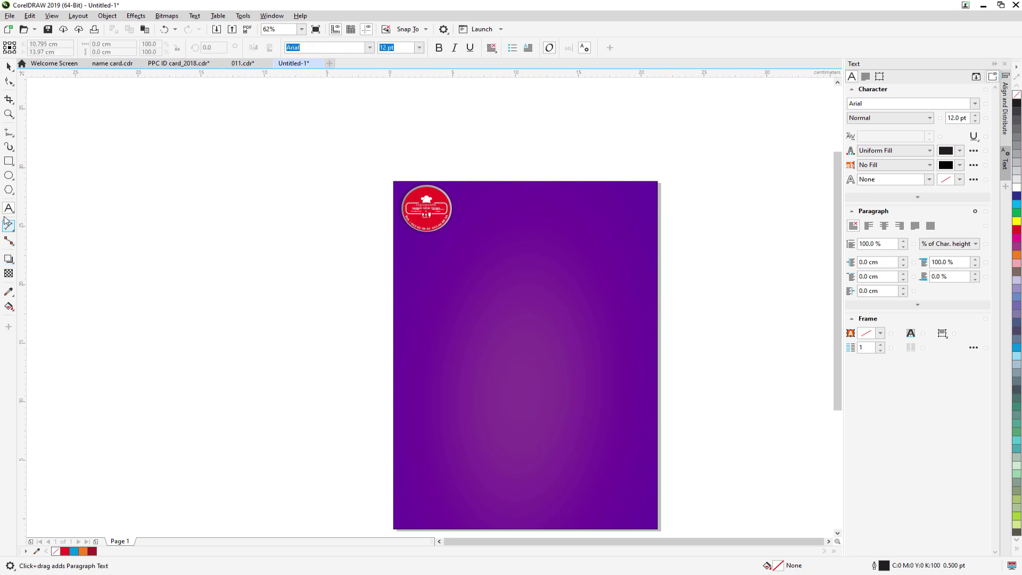
click(279, 318)
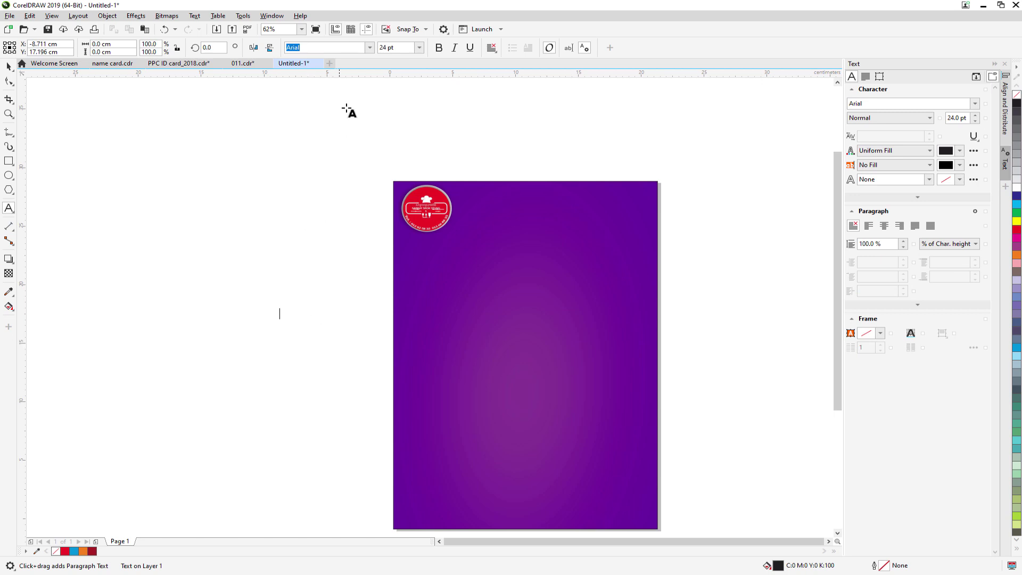
click(370, 47)
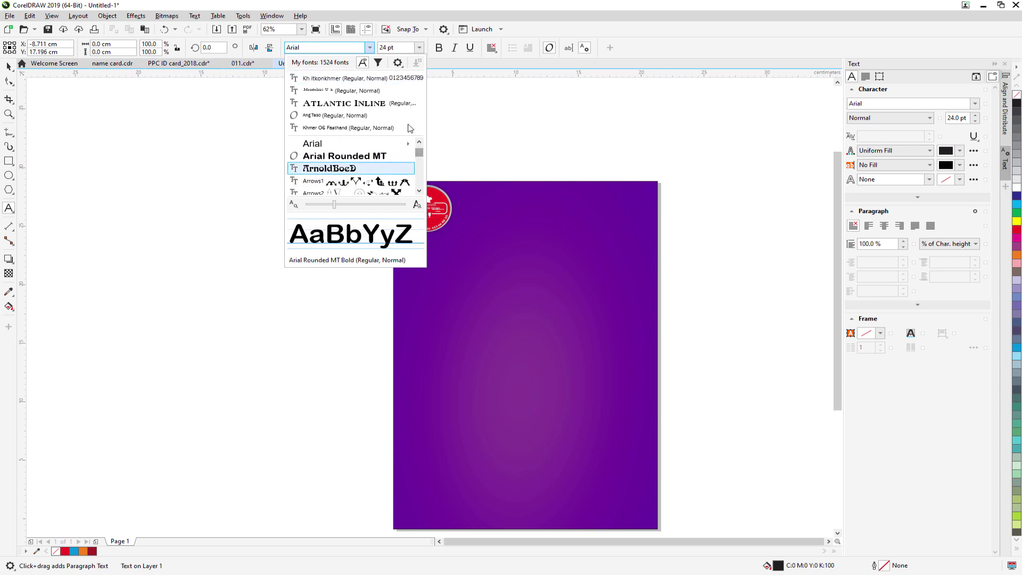
click(357, 79)
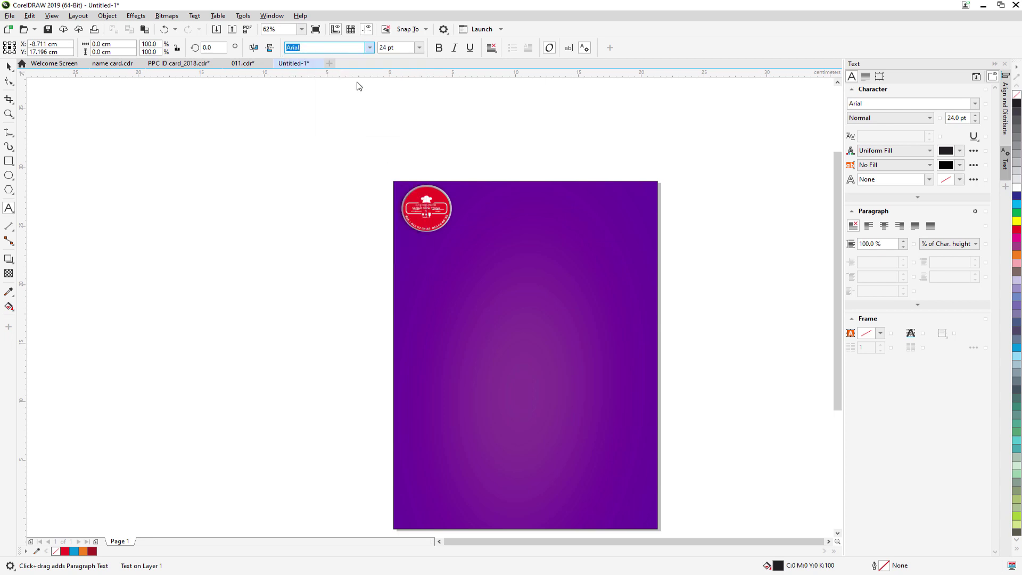
click(420, 48)
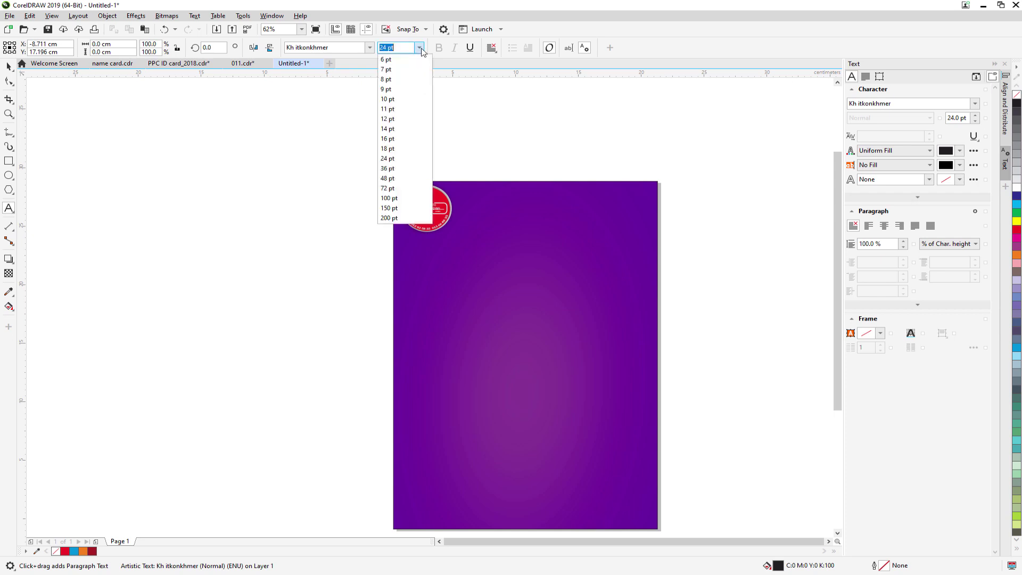
click(392, 188)
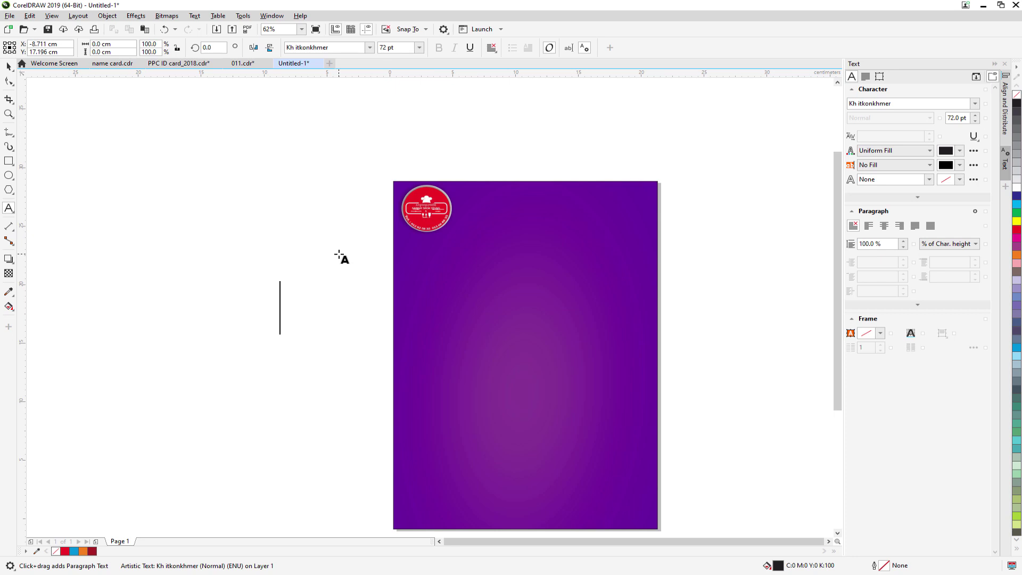
text(កកេ)
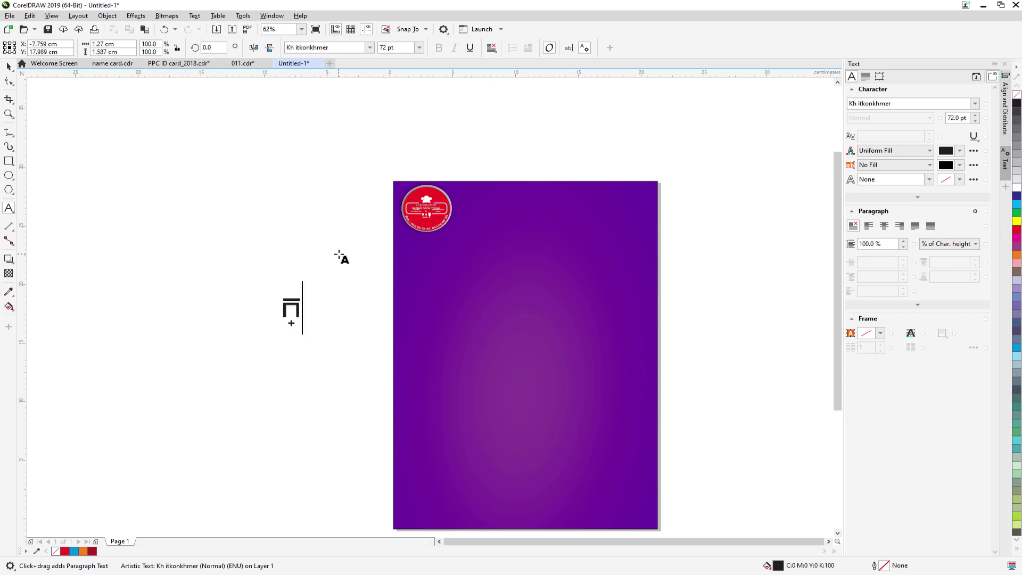
key(BackSpace)
key(BackSpace)
text(សេ)
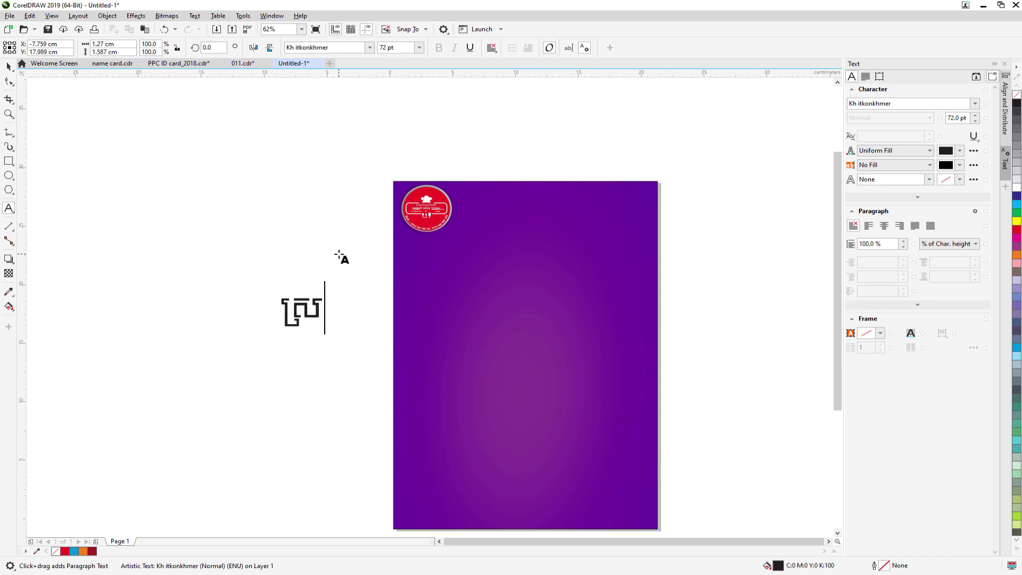
text(ុកយើង)
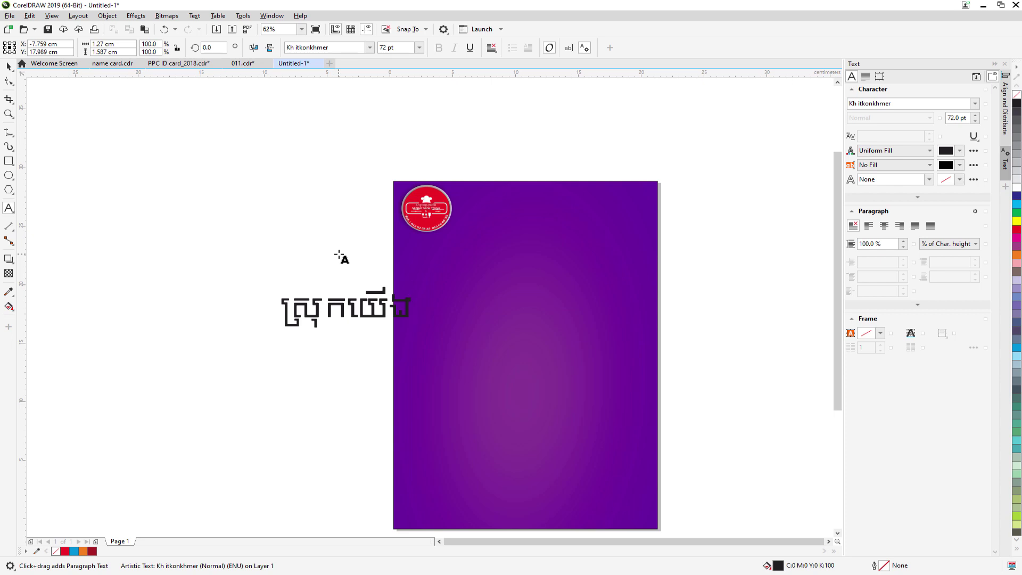
text(សប្បា)
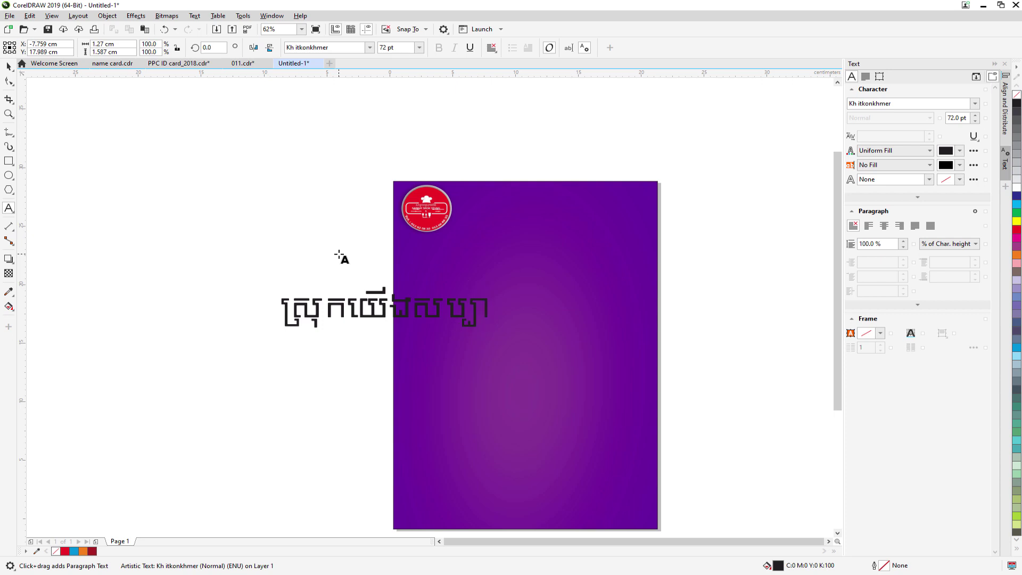
text(យ)
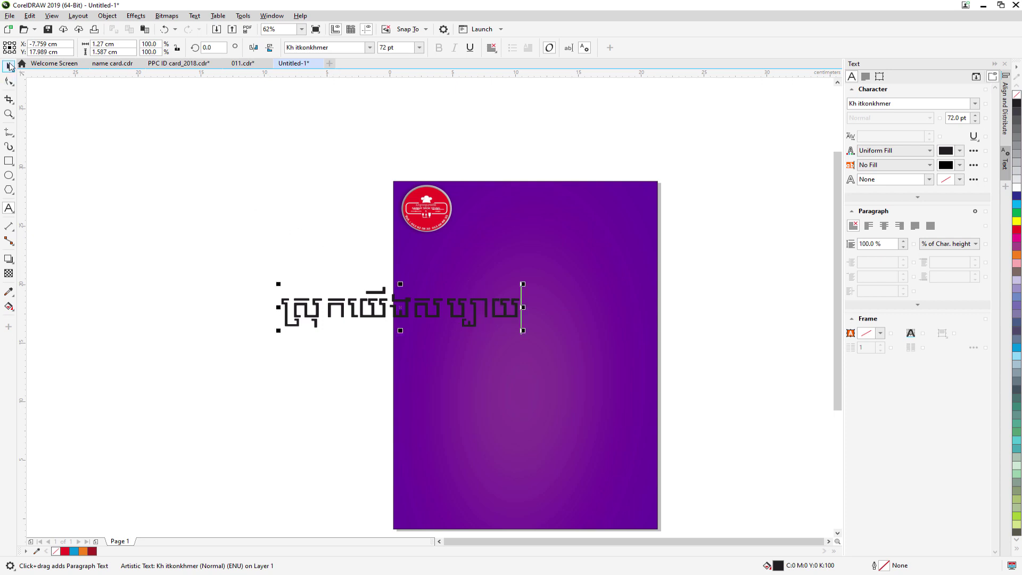
Move the Khmer title to the page's head beside the logo and scale it down to about 49 pt.
click(9, 67)
mouse_move(319, 314)
mouse_down()
mouse_move(399, 306)
mouse_move(493, 212)
mouse_up()
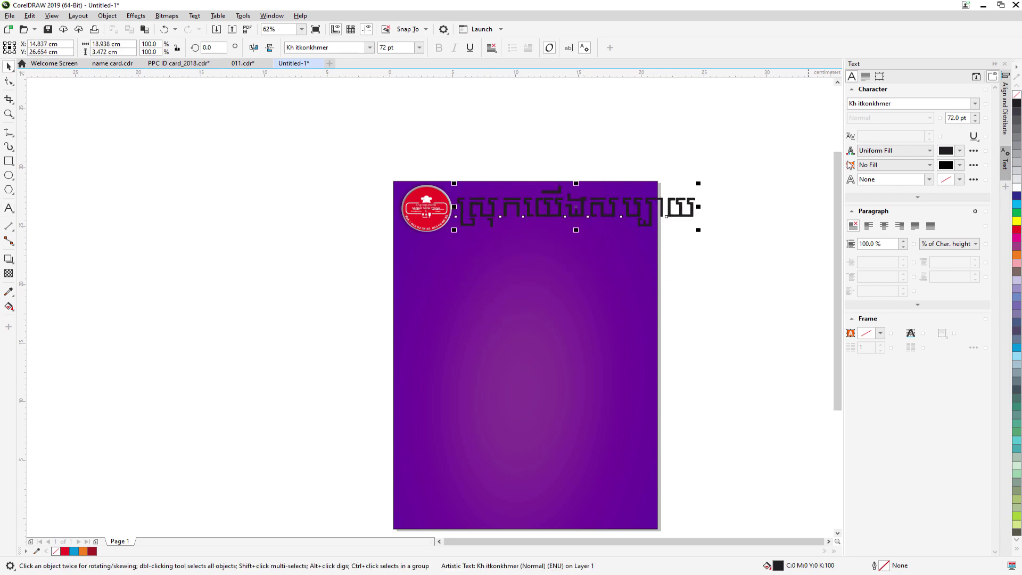
drag(699, 182, 643, 194)
scroll(584, 207, up, 2)
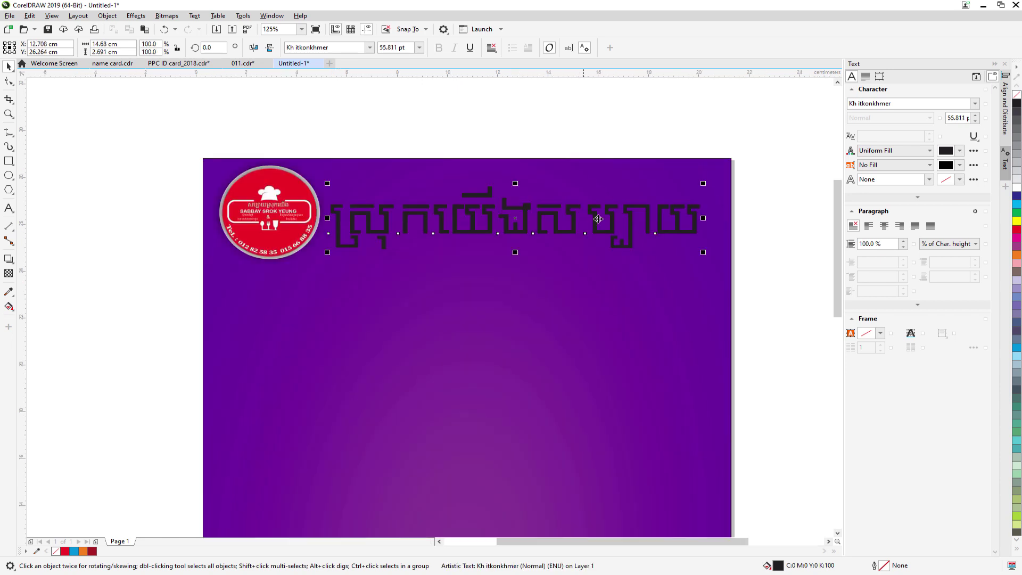
drag(702, 251, 688, 246)
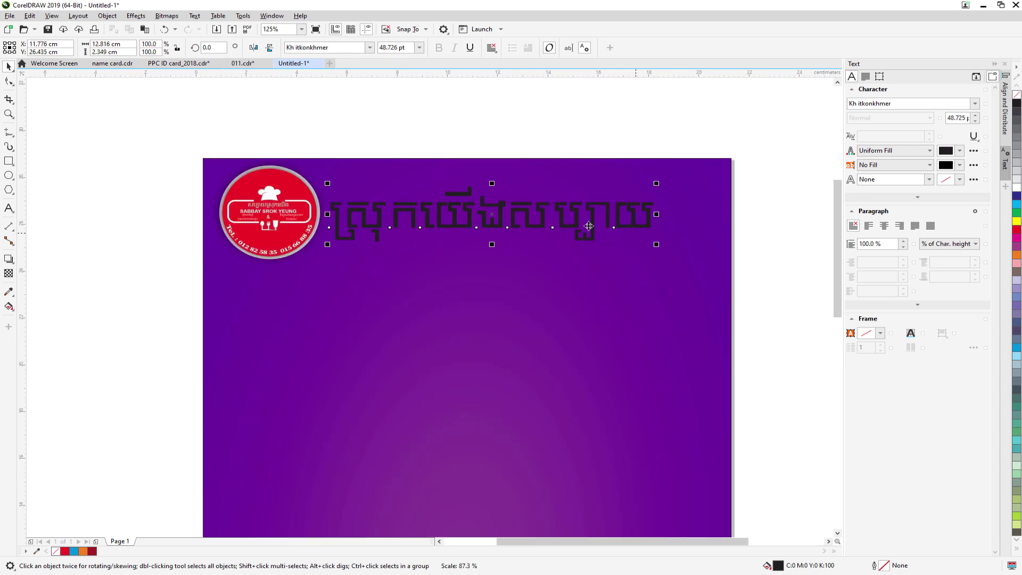
Recolor the title white, shrink it to about 11.2 cm wide and reposition it slightly higher beside the logo.
click(1017, 189)
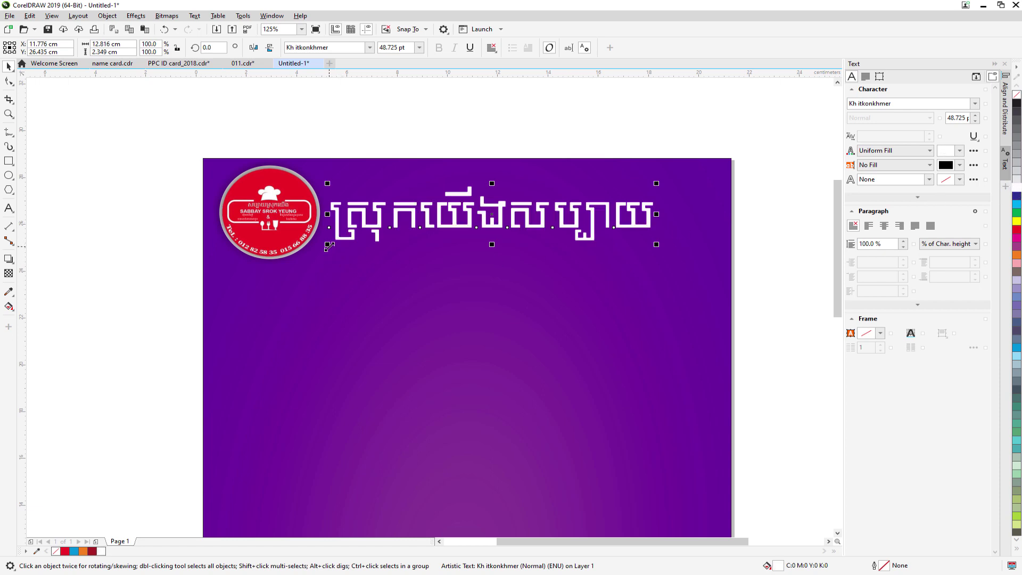
drag(328, 244, 369, 237)
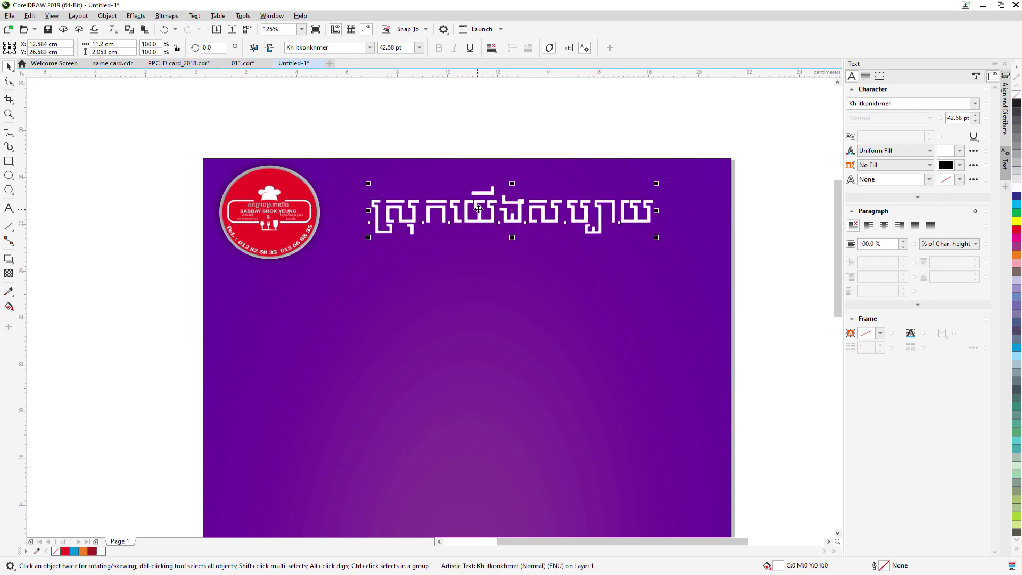
drag(469, 212, 464, 206)
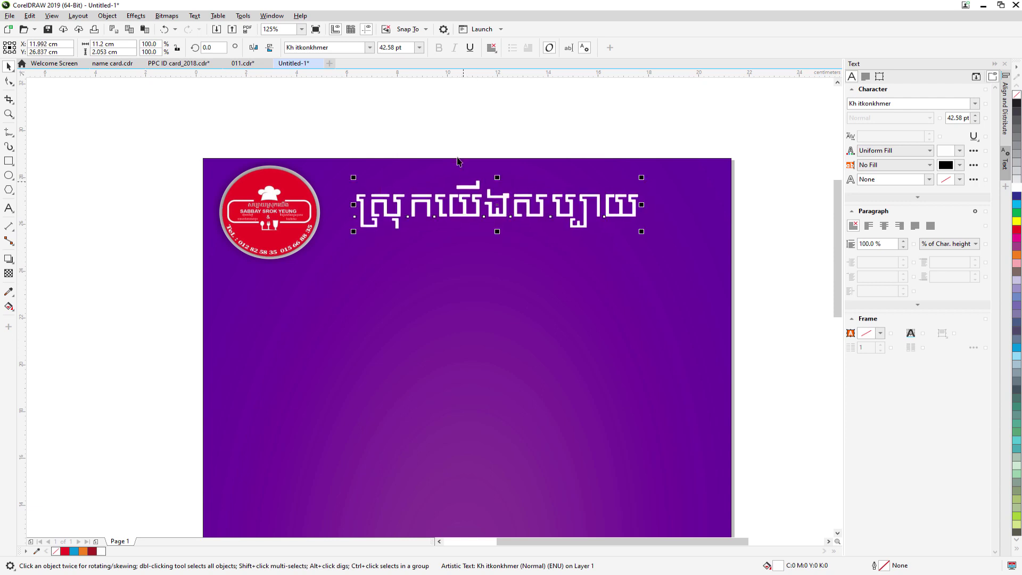
Change the title's font to Khmer Unicode F1 and deselect it.
click(369, 47)
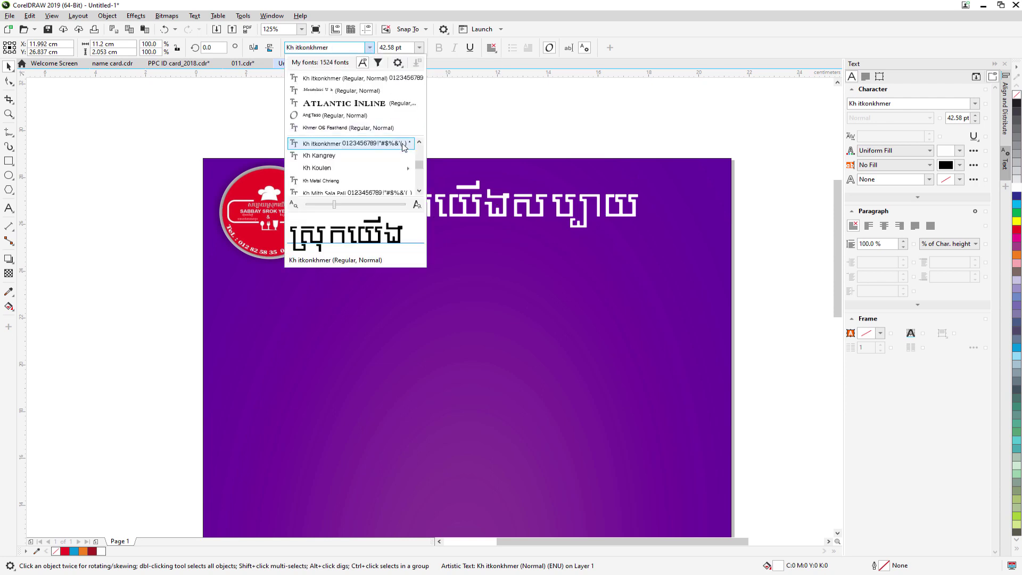
mouse_move(421, 168)
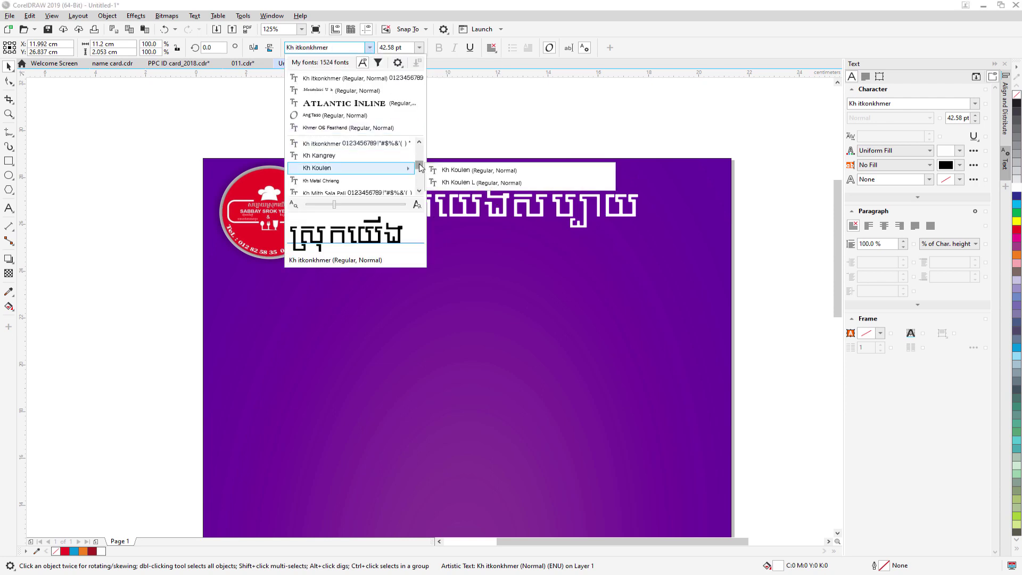
drag(419, 163, 420, 166)
scroll(373, 169, down, 2)
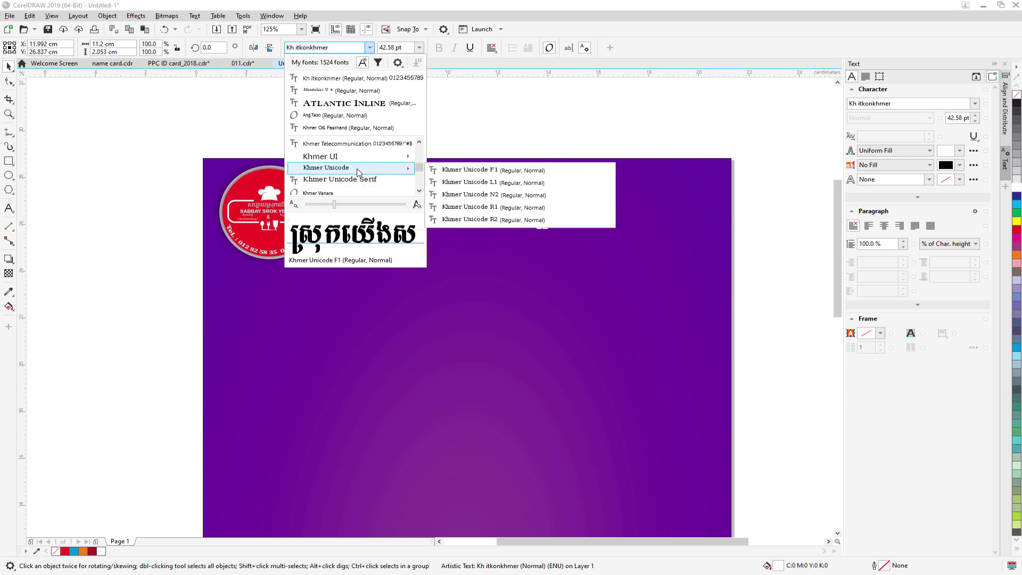
click(357, 170)
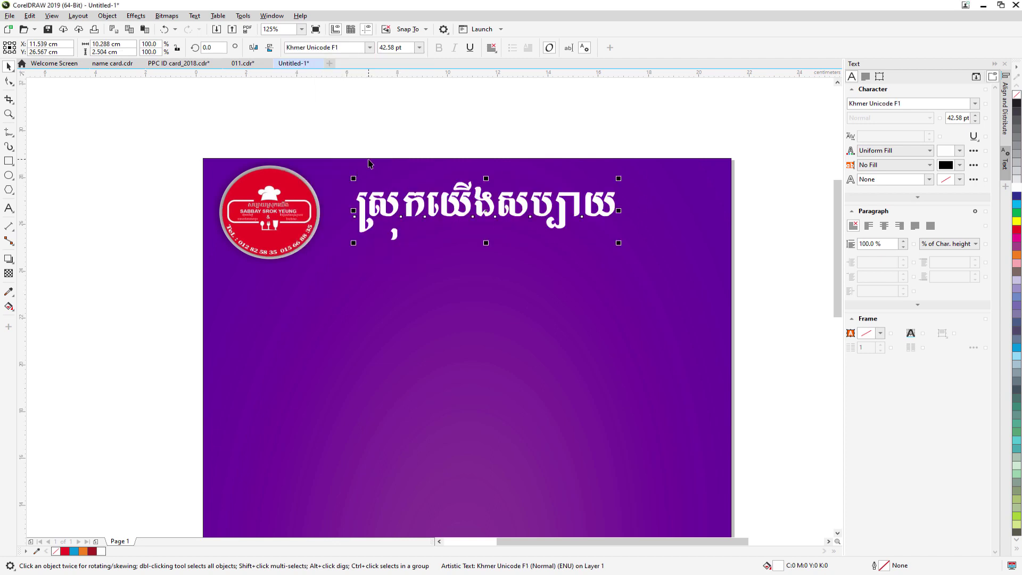
click(376, 131)
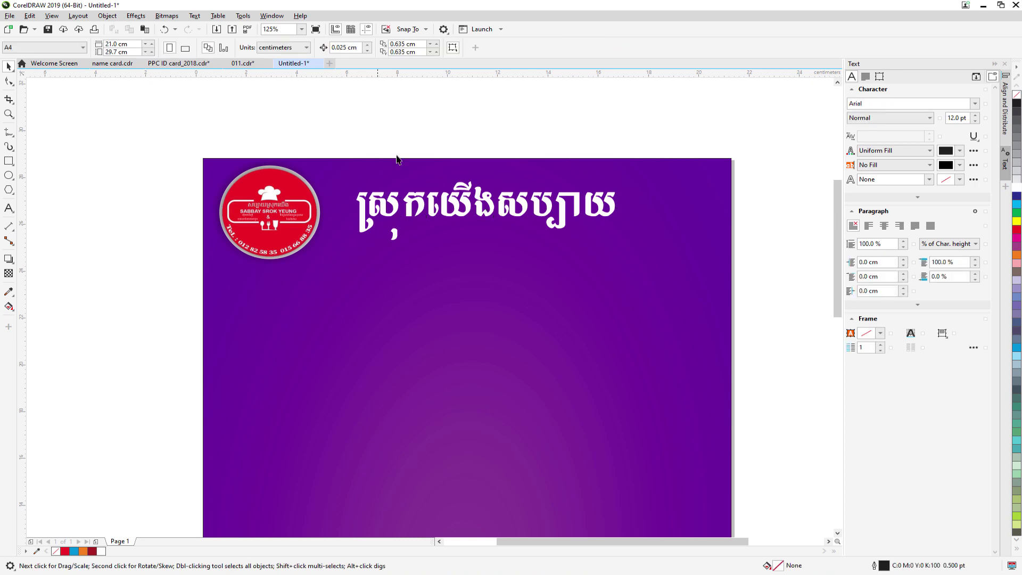
click(444, 202)
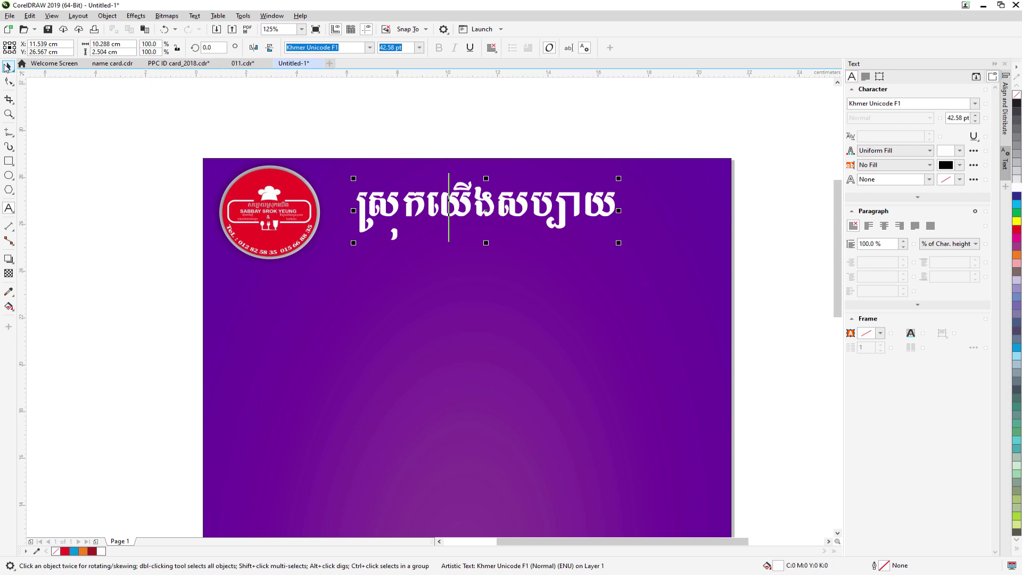
click(89, 128)
scroll(91, 130, down, 5)
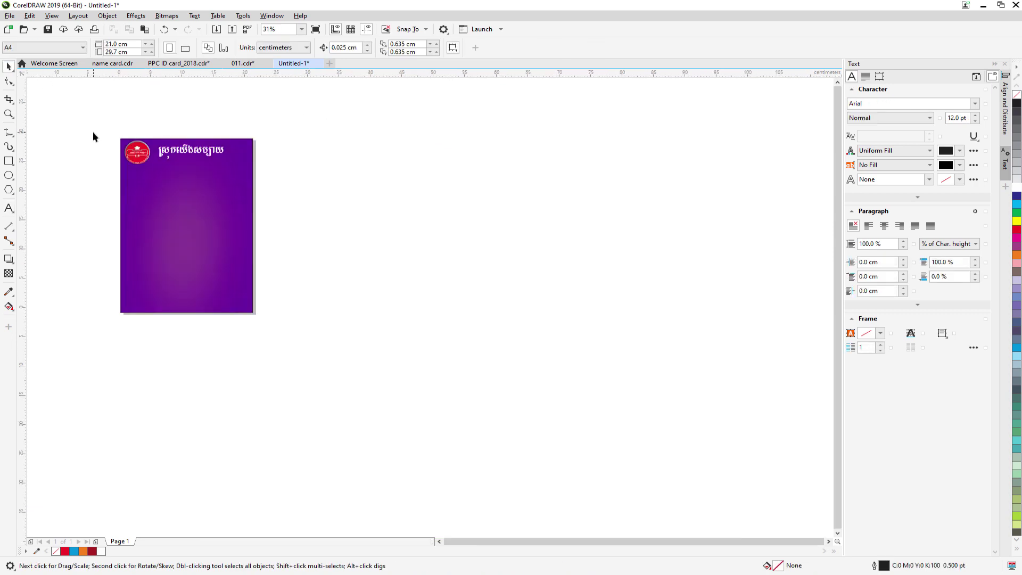
scroll(66, 158, up, 5)
scroll(175, 128, down, 2)
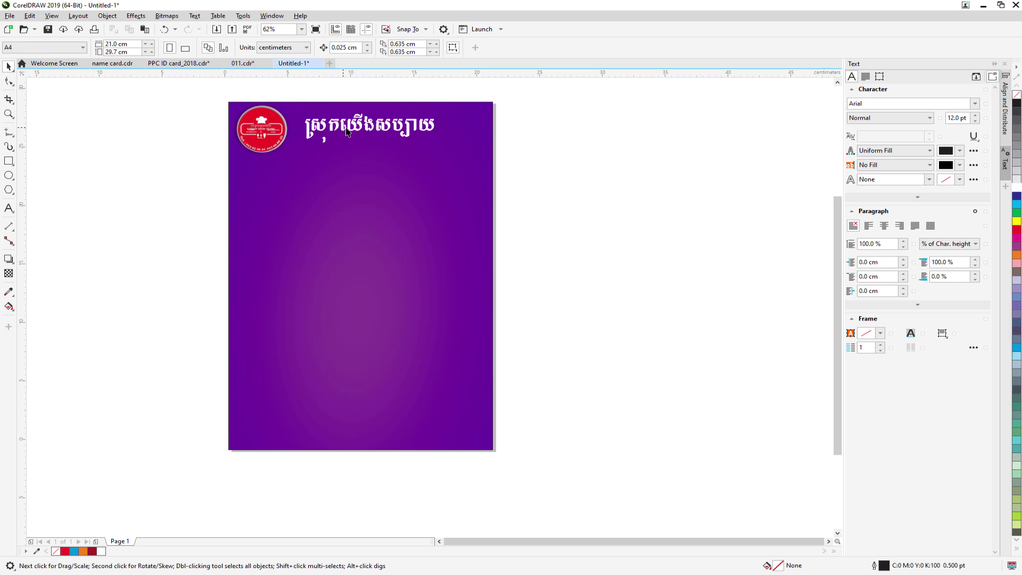
click(381, 131)
drag(438, 148, 451, 152)
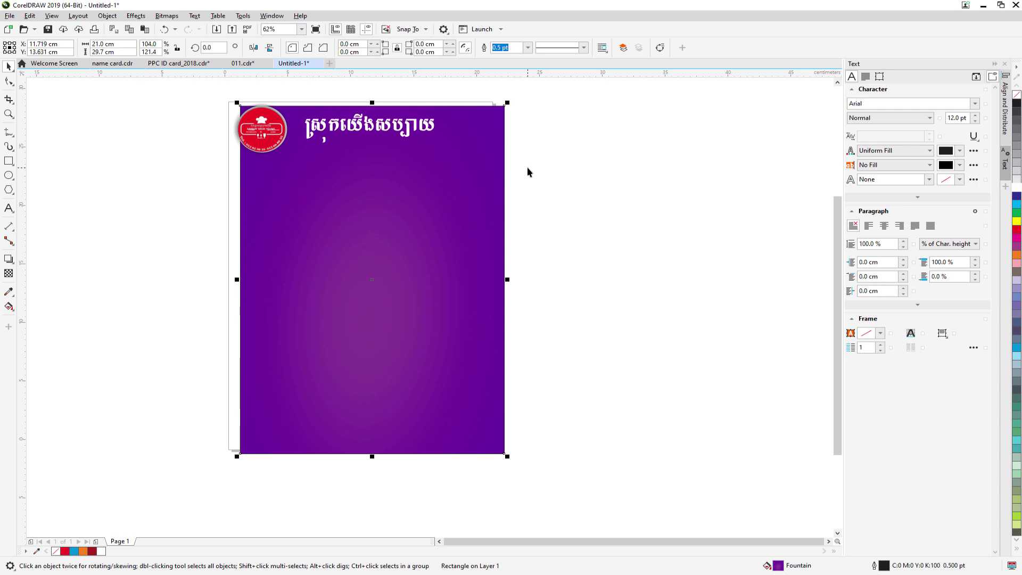
key(ctrl+z)
click(535, 176)
Lock the violet gradient background rectangle in place.
click(429, 226)
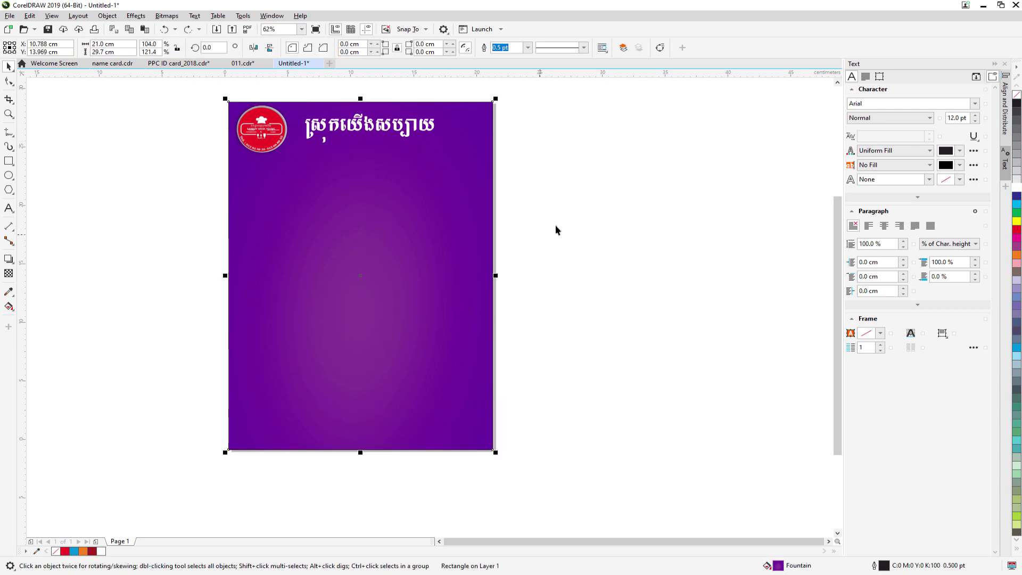
scroll(837, 319, up, 3)
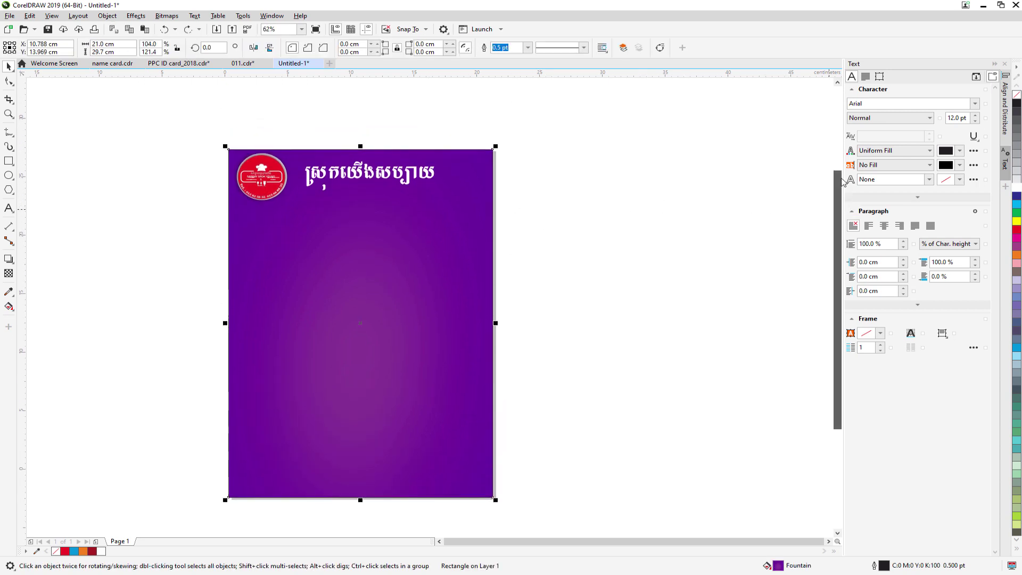
scroll(193, 213, up, 2)
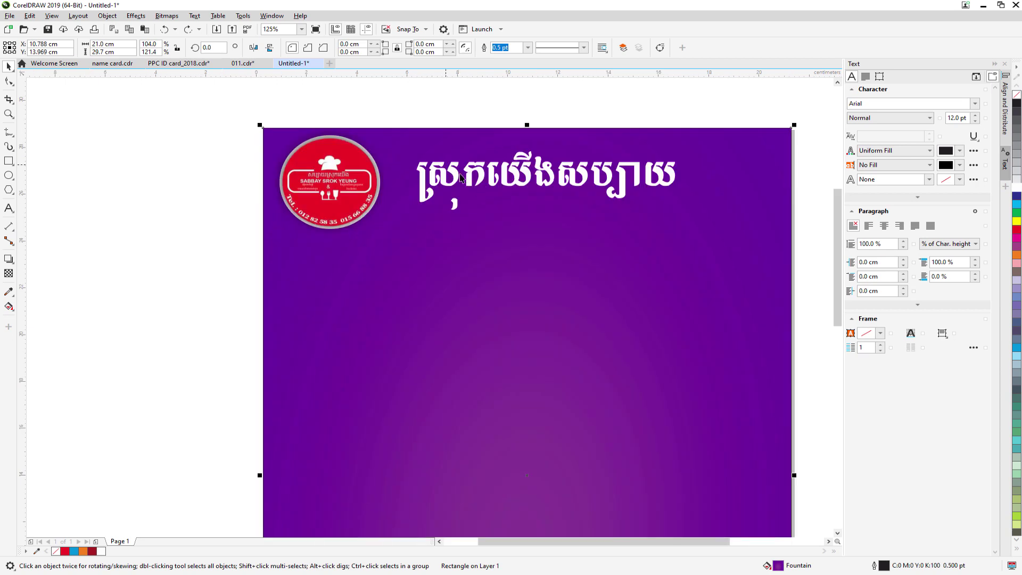
click(142, 217)
click(291, 287)
right_click(298, 284)
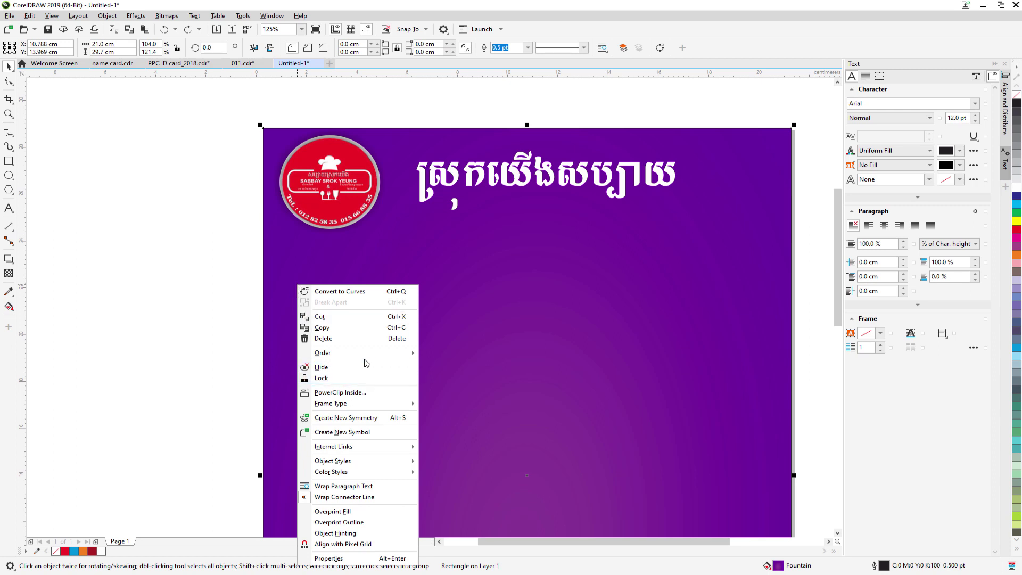
click(327, 379)
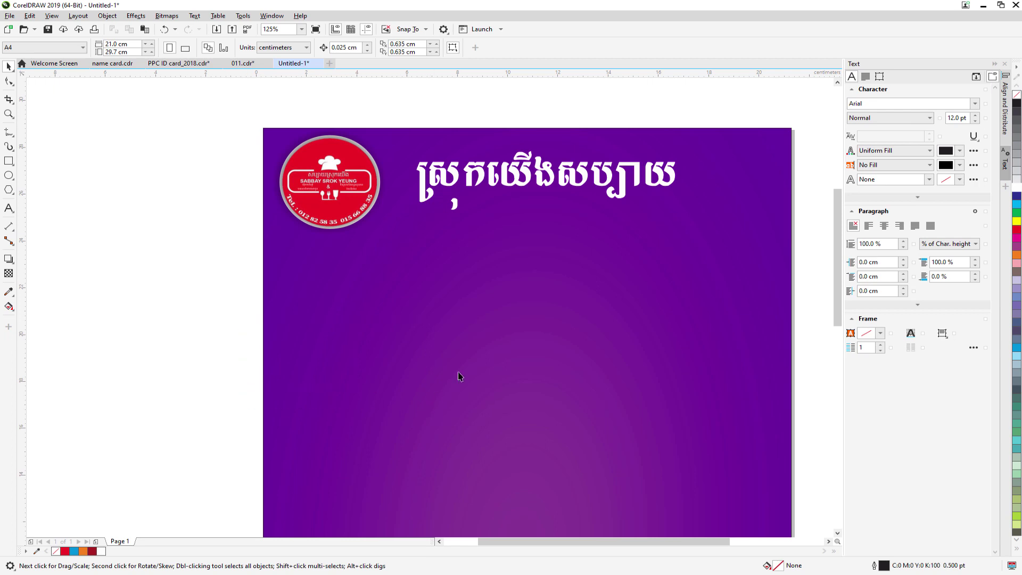
Try to drag across the locked background, then shift the Khmer title slightly and deselect it.
drag(601, 294, 687, 229)
click(537, 183)
drag(537, 183, 546, 179)
click(191, 276)
Examine the whole page with its logo and title, and switch to 011.cdr for comparison.
scroll(624, 283, down, 2)
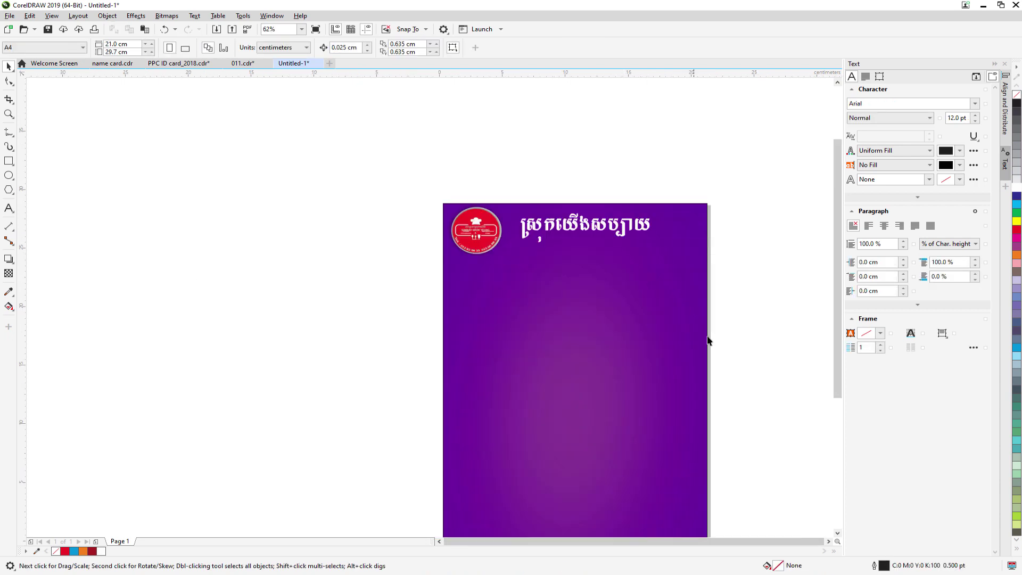
scroll(709, 340, up, 2)
scroll(627, 311, down, 2)
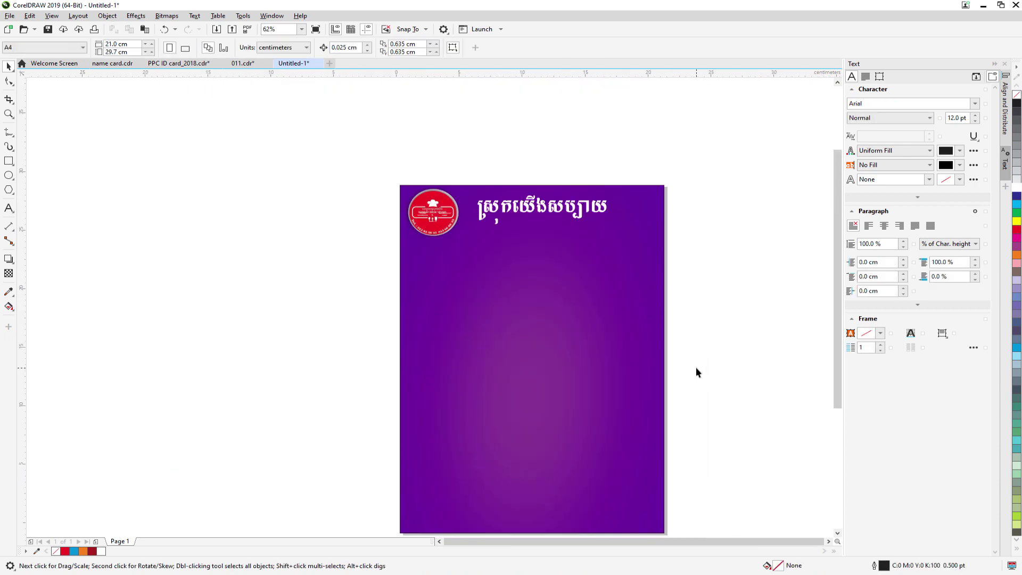
drag(835, 398, 838, 407)
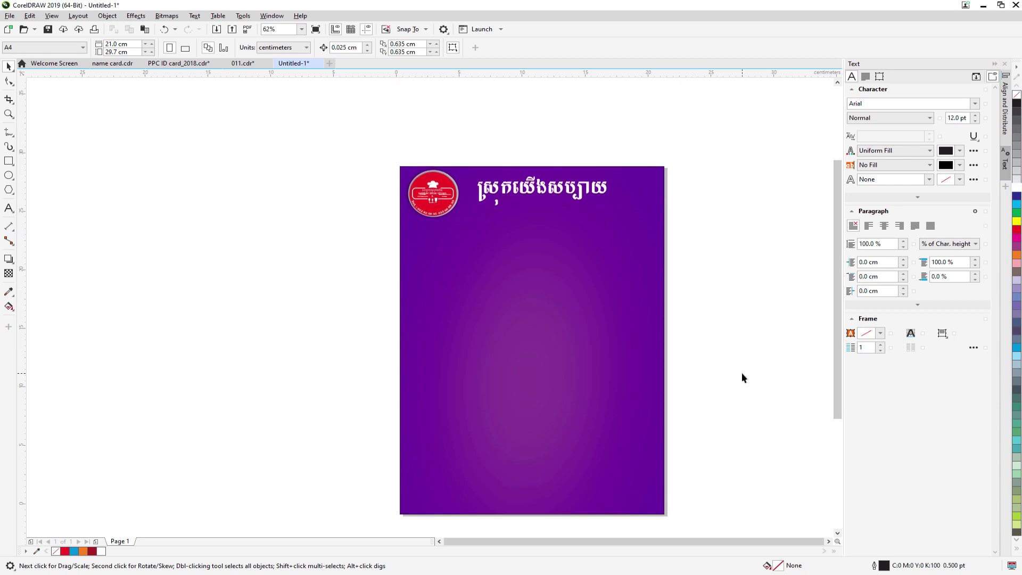
click(247, 64)
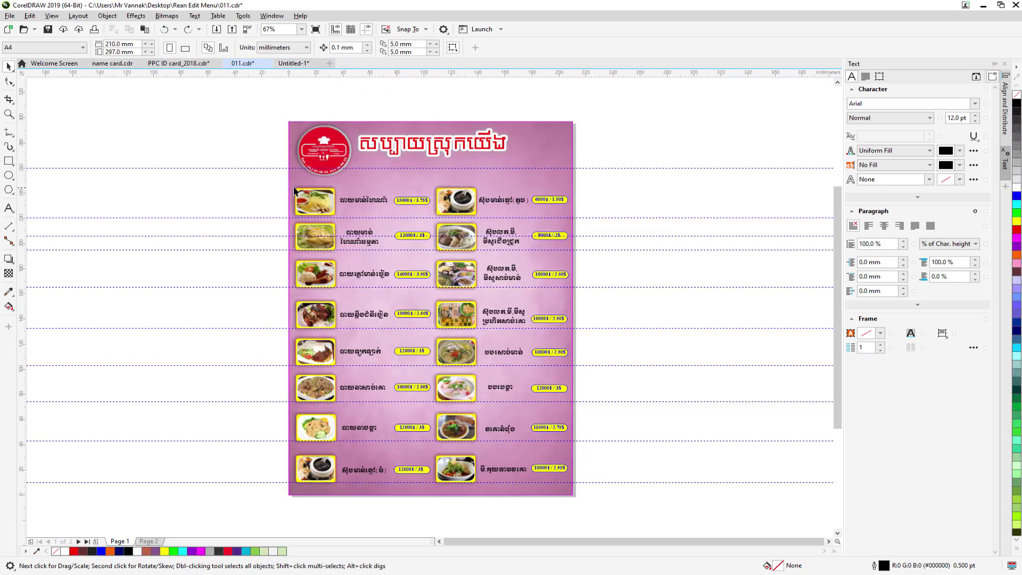
Examine the first dish photo in 011.cdr closely, including its rounded yellow frame and border.
scroll(314, 184, up, 2)
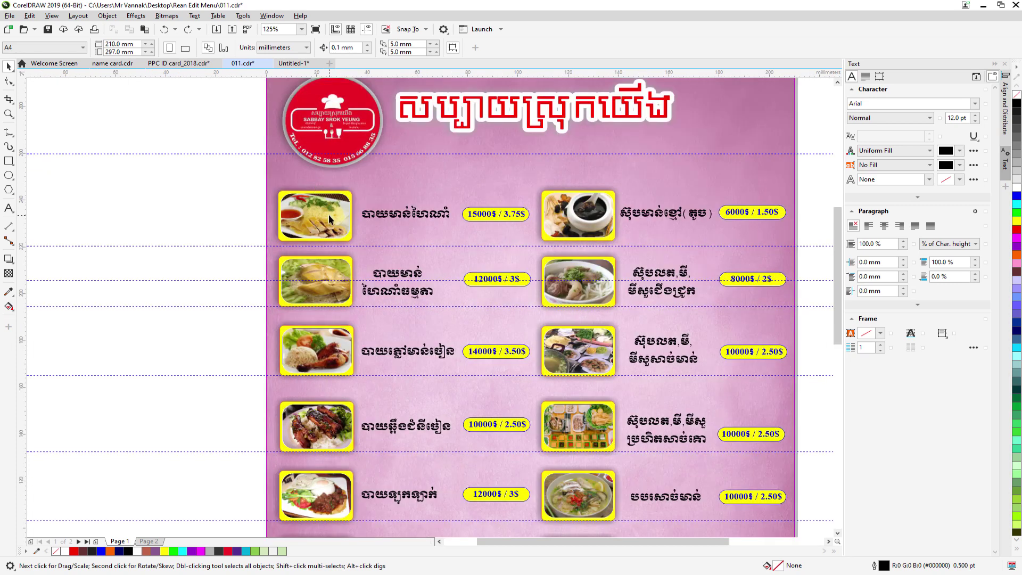
click(328, 215)
click(189, 197)
scroll(299, 206, up, 4)
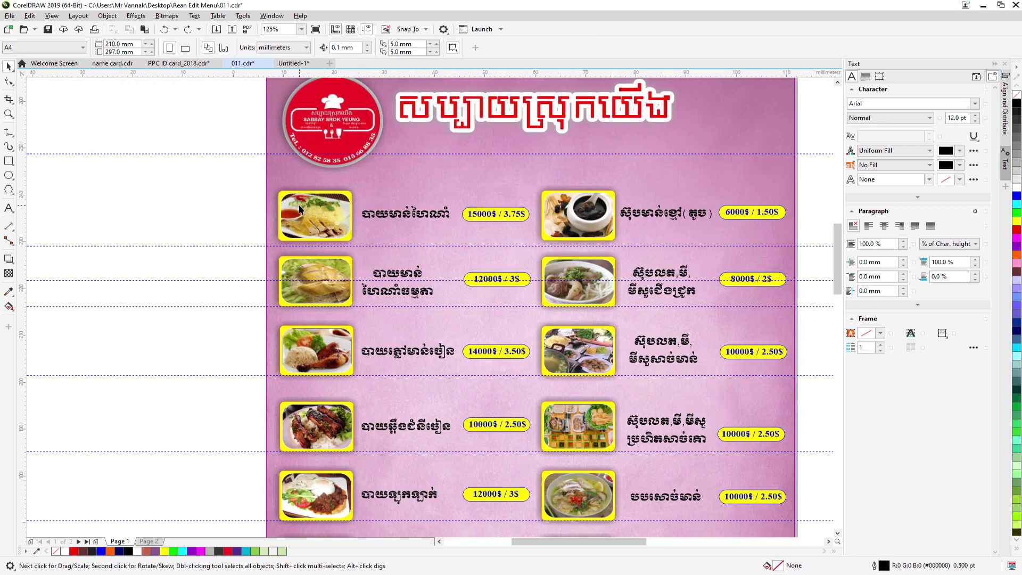
click(449, 180)
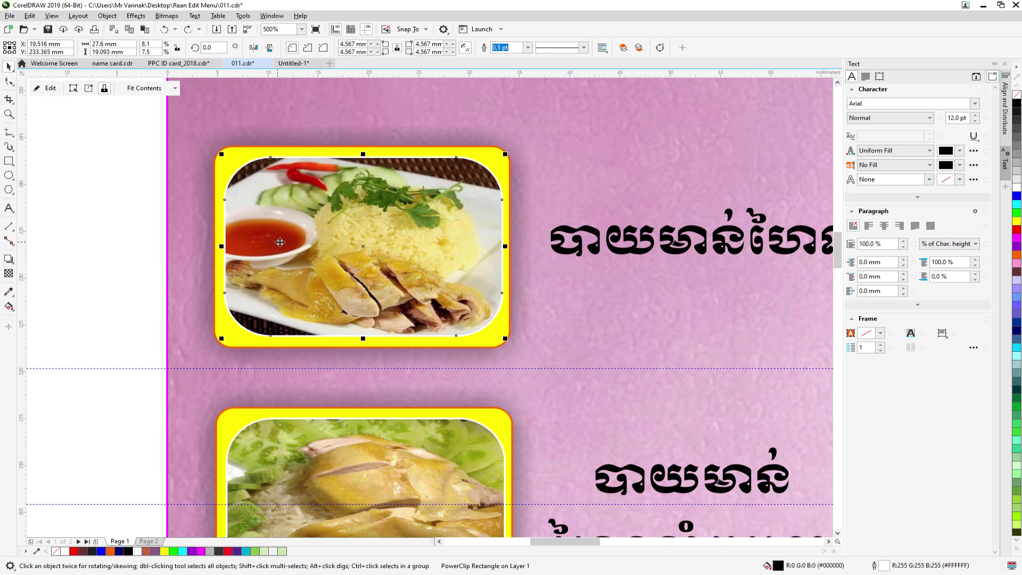
scroll(285, 242, down, 2)
scroll(284, 242, down, 2)
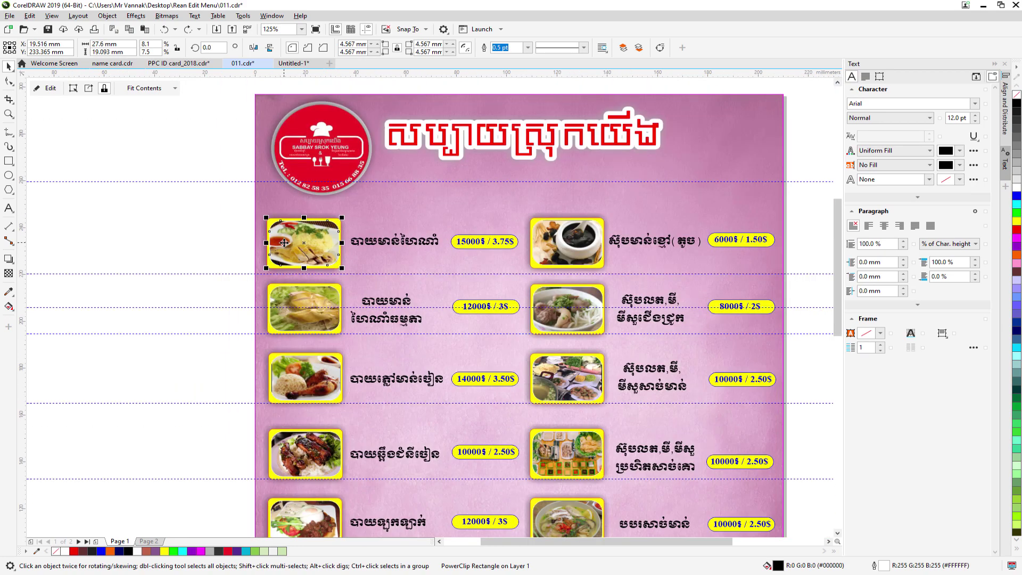
click(168, 216)
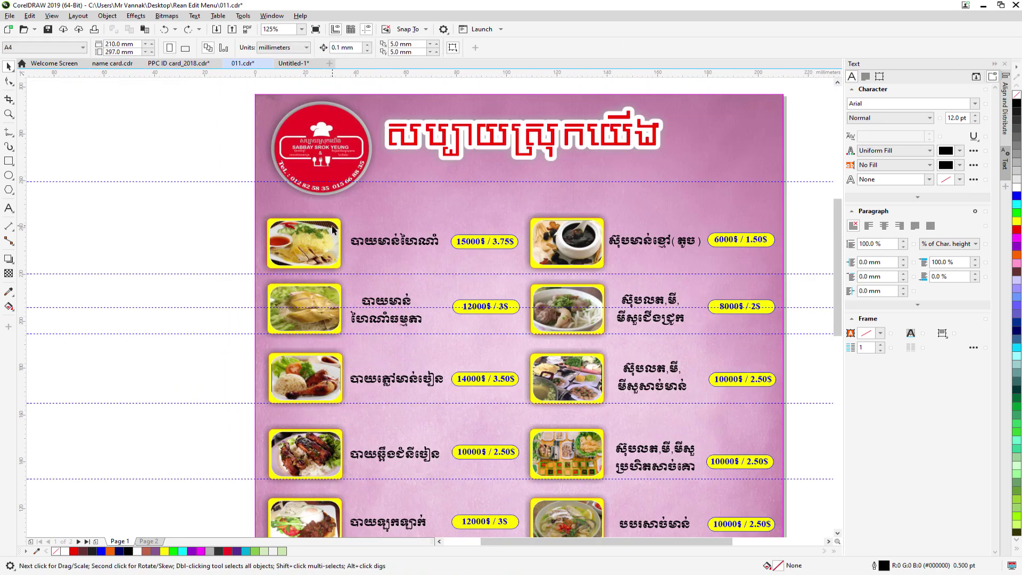
scroll(268, 230, up, 4)
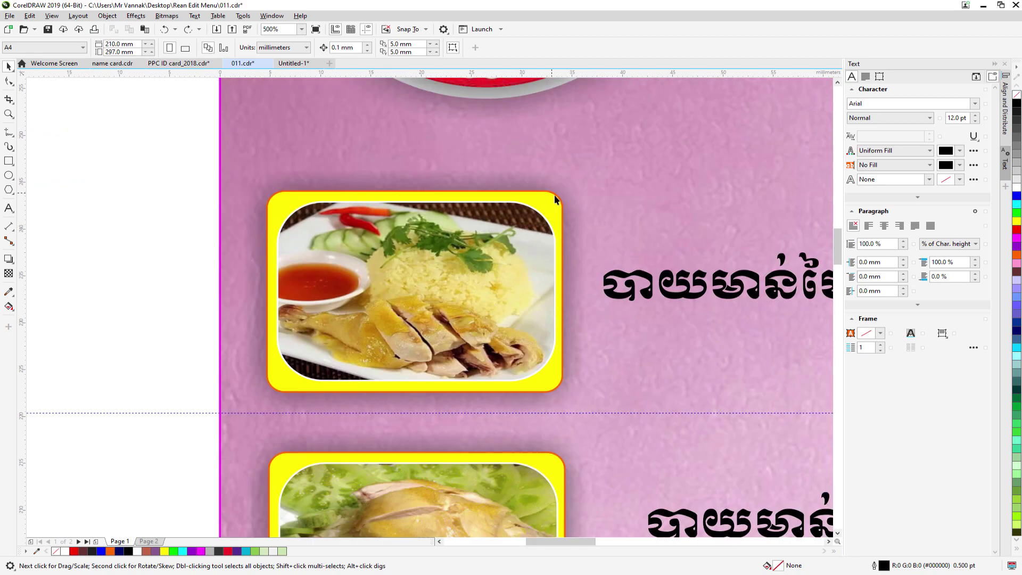
Switch to Untitled-1 and draw a rectangle about 11.2 by 6.1 cm in the empty area beside the page.
click(293, 63)
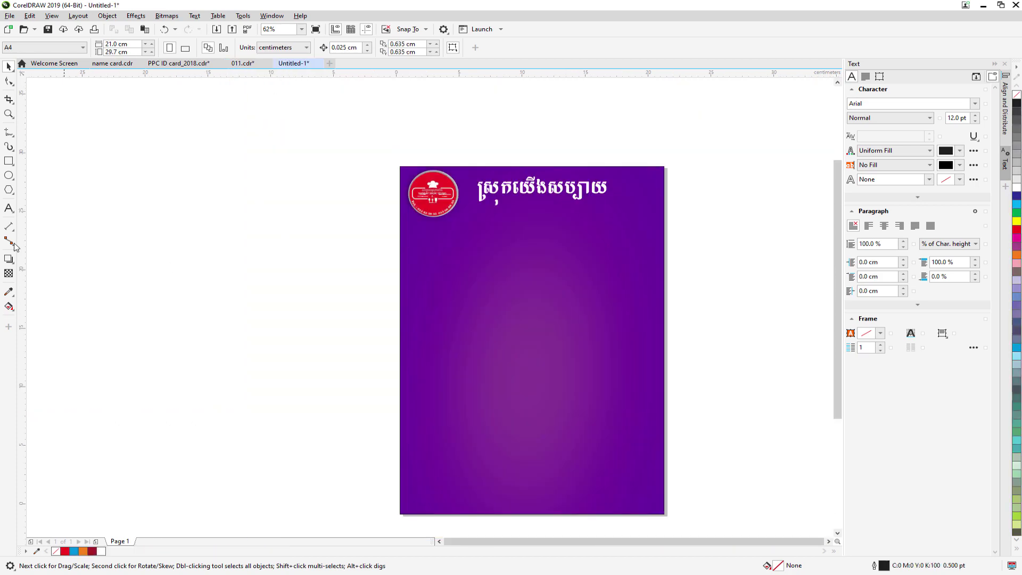
click(7, 161)
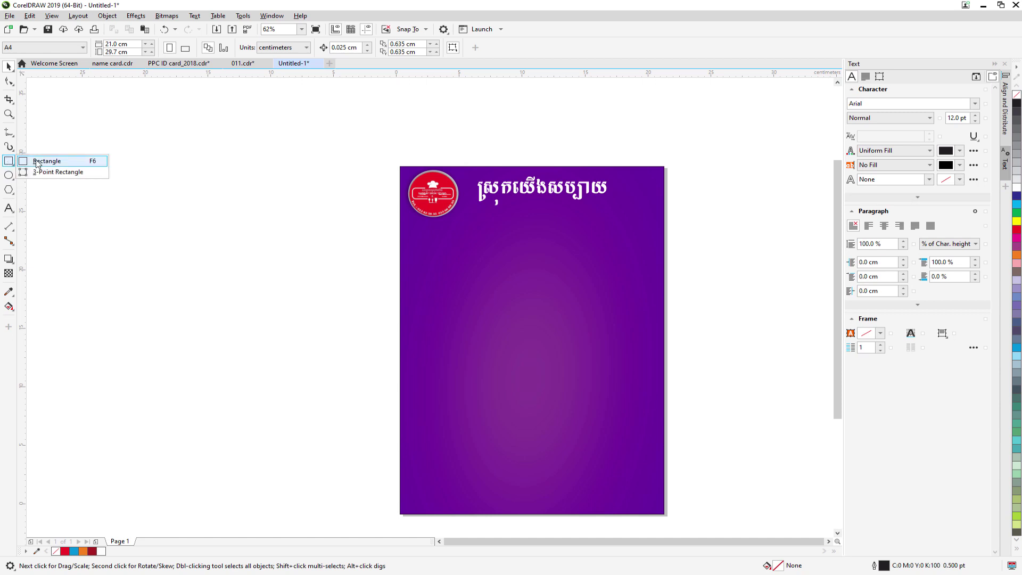
click(47, 160)
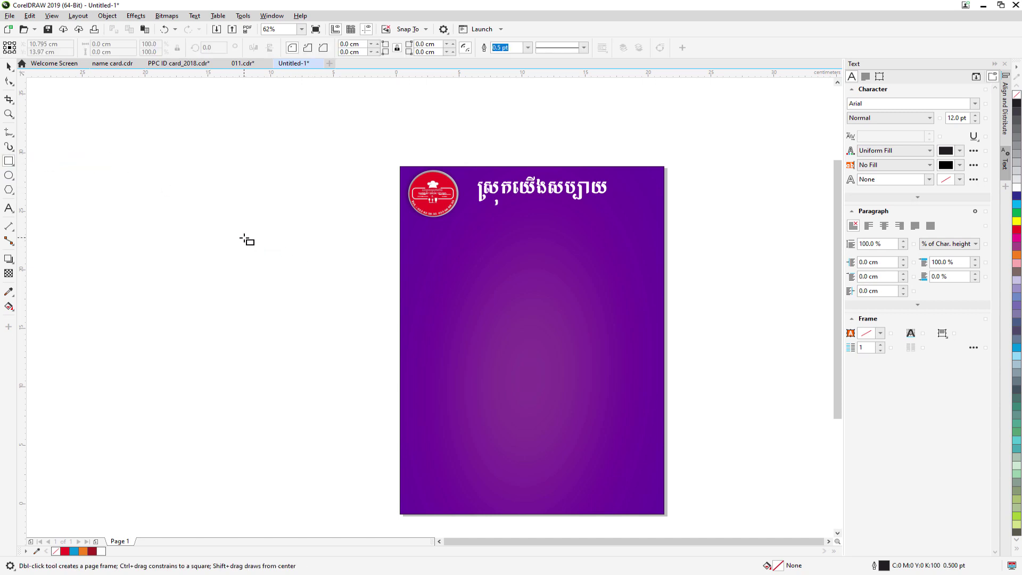
drag(244, 238, 385, 310)
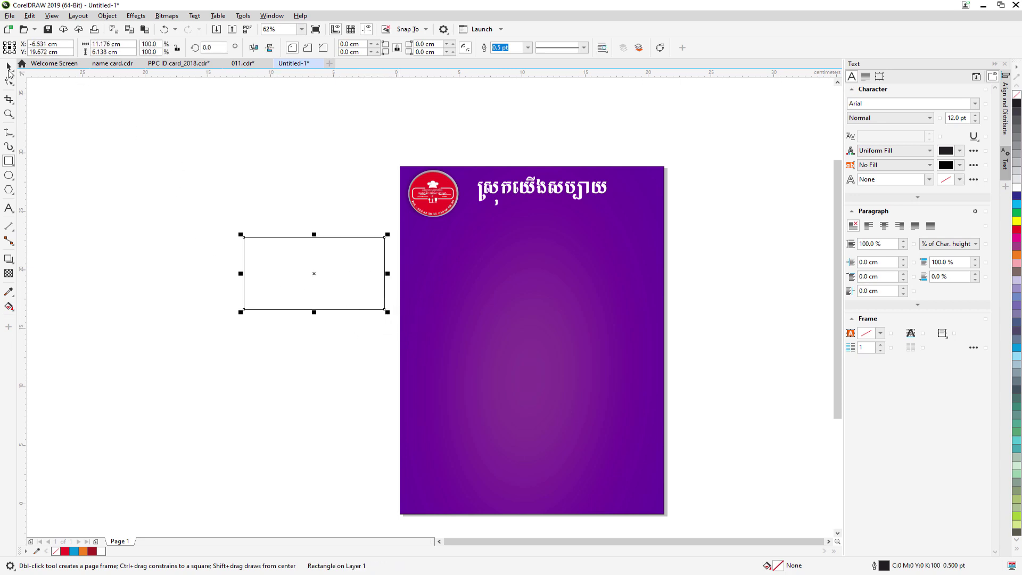
click(9, 67)
Set the new rectangle's width to 5.5 cm.
click(125, 44)
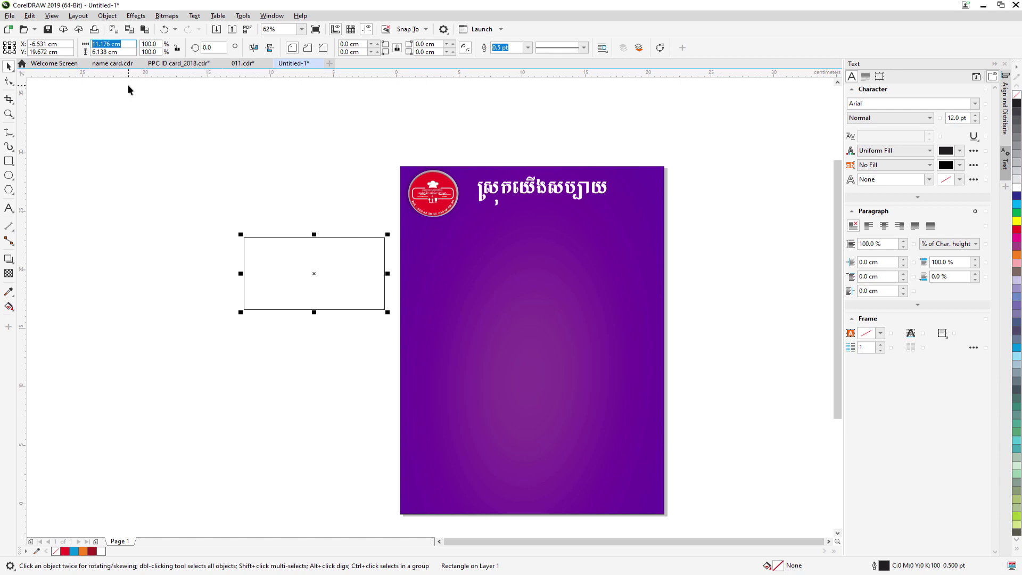
text(5)
key(Return)
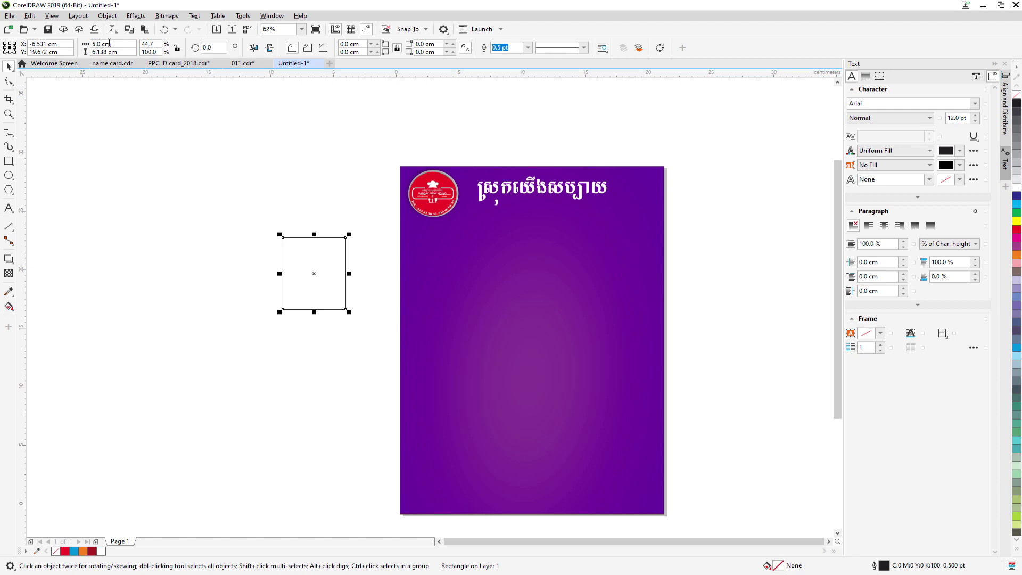
drag(122, 44, 91, 44)
text(5,5)
key(Return)
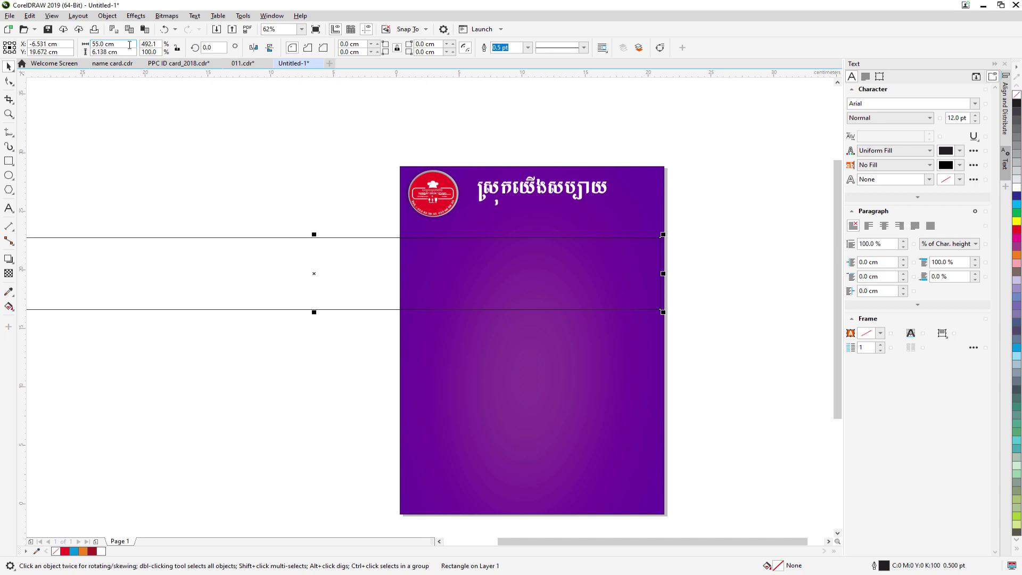
drag(133, 44, 94, 45)
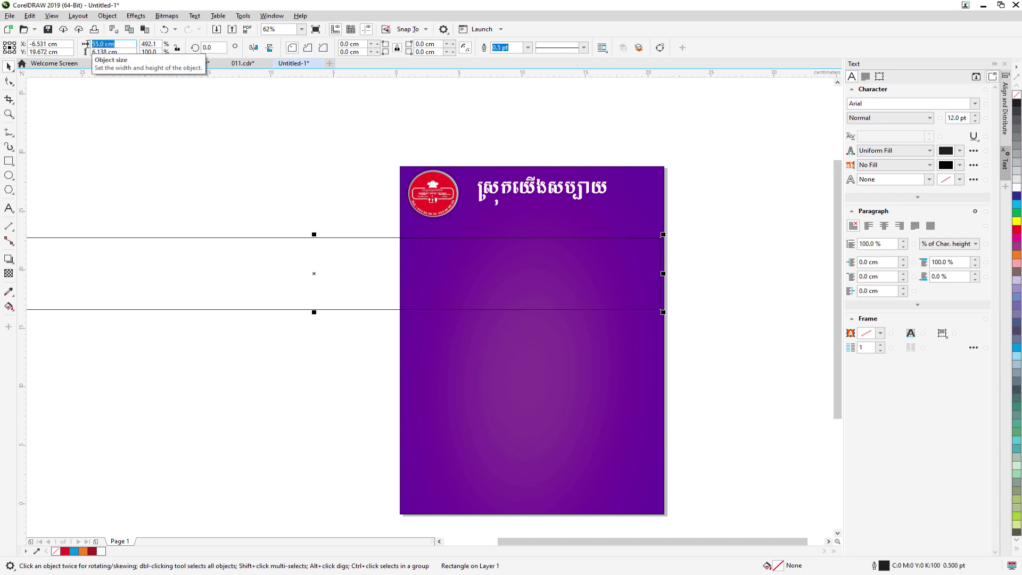
key(BackSpace)
key(Return)
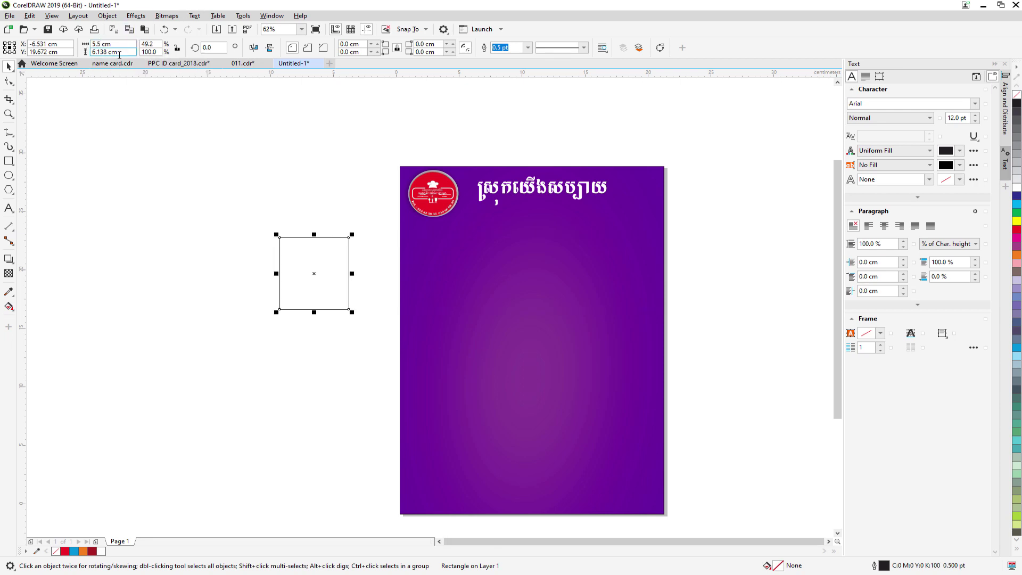
Set the rectangle's height to 4 cm and deselect it.
drag(123, 52, 91, 52)
text(4)
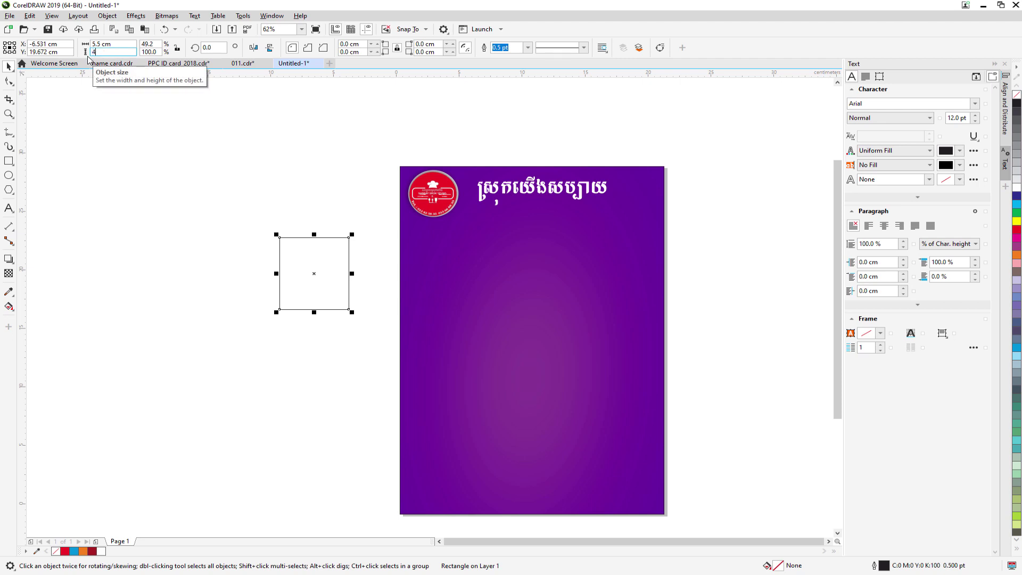
key(Return)
click(328, 352)
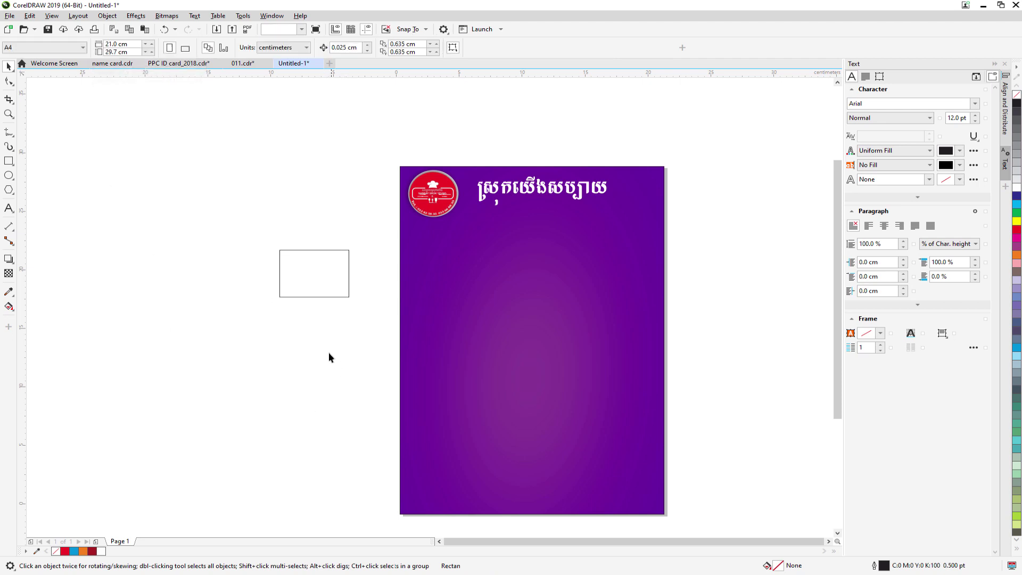
Set the rectangle's width to 6 cm and move it onto the violet page below the logo.
click(320, 277)
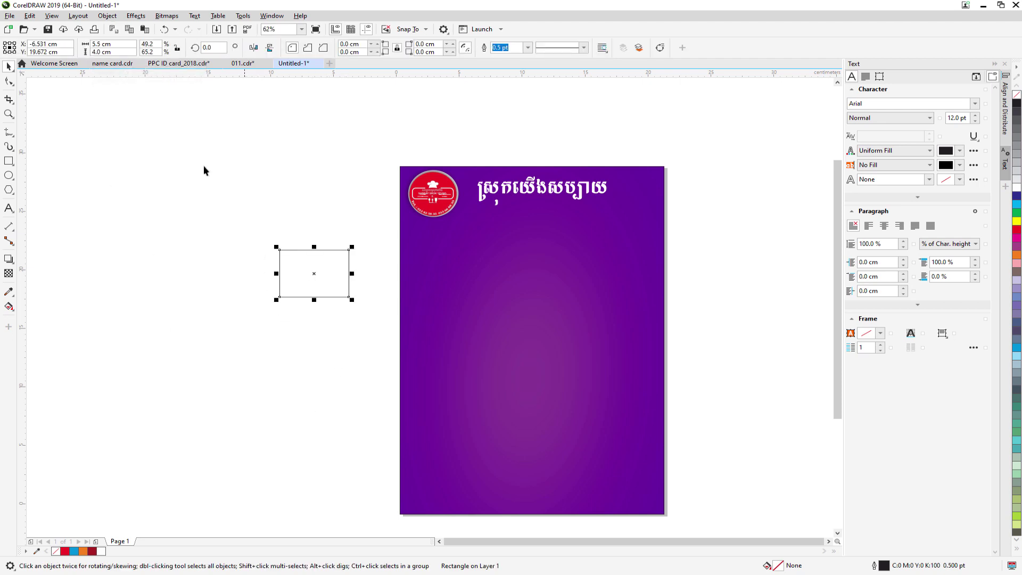
click(116, 44)
text(6)
key(Return)
click(269, 383)
drag(292, 281, 455, 264)
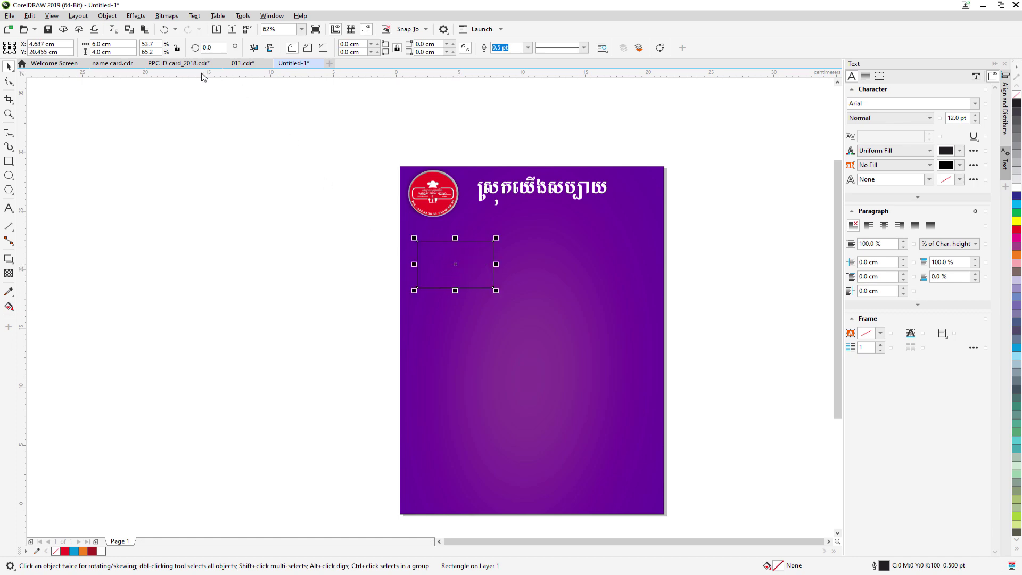
Compare the rectangle with the photo frames in 011.cdr, and set its width to 5 cm.
click(252, 65)
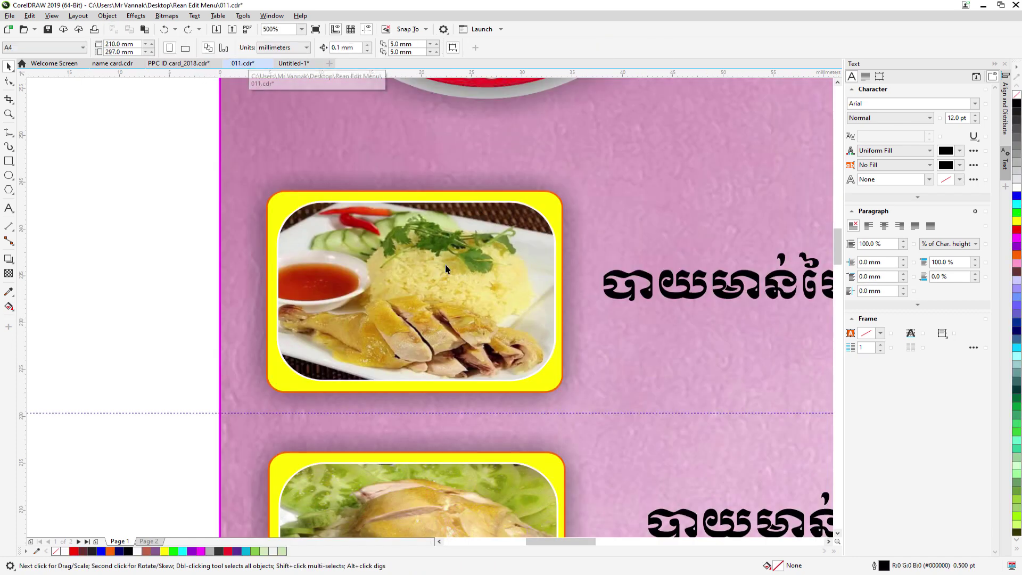
scroll(452, 283, down, 2)
scroll(450, 287, down, 1)
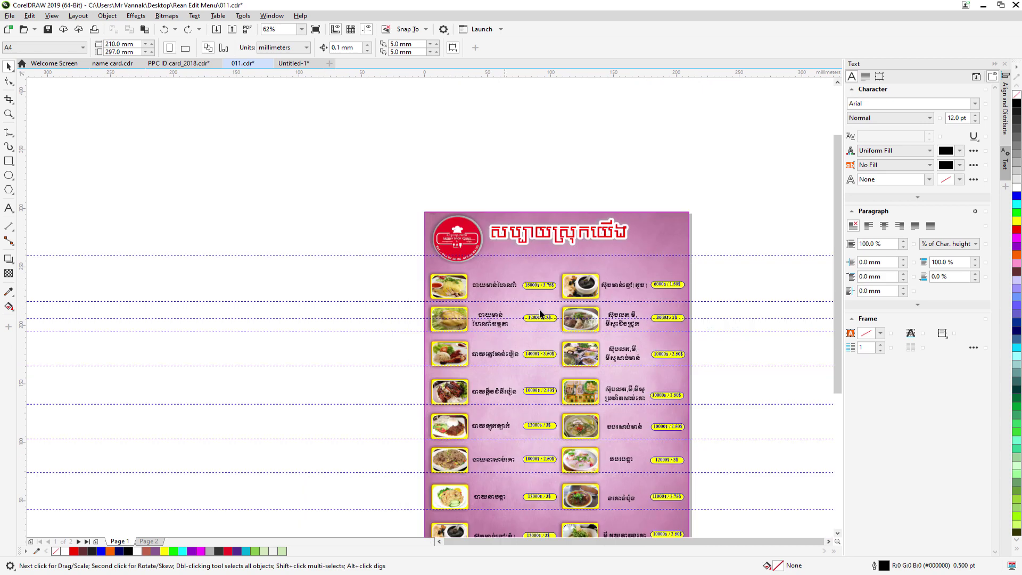
click(290, 63)
click(319, 219)
click(473, 275)
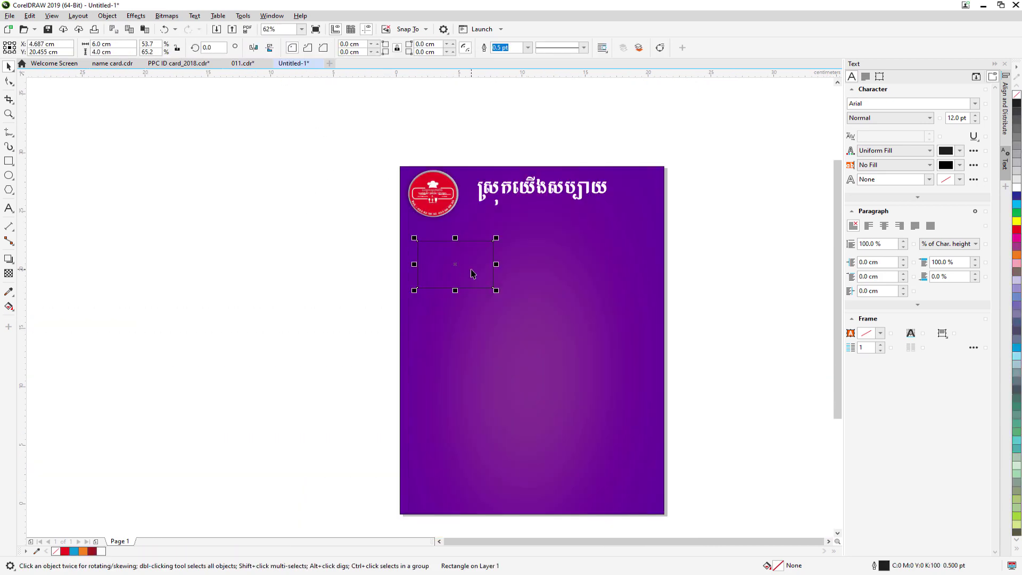
scroll(455, 266, up, 1)
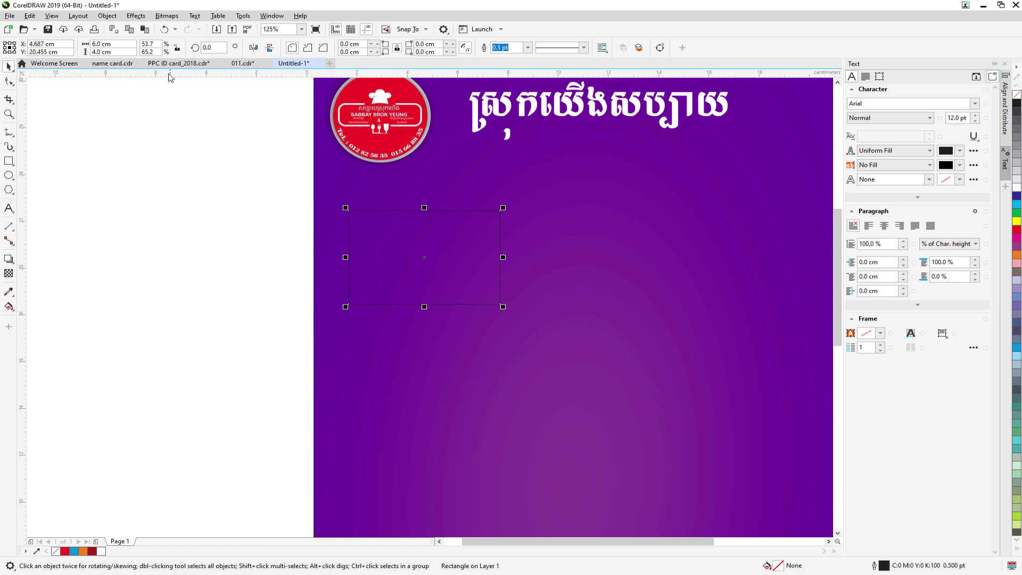
drag(121, 47, 85, 48)
text(5)
key(Return)
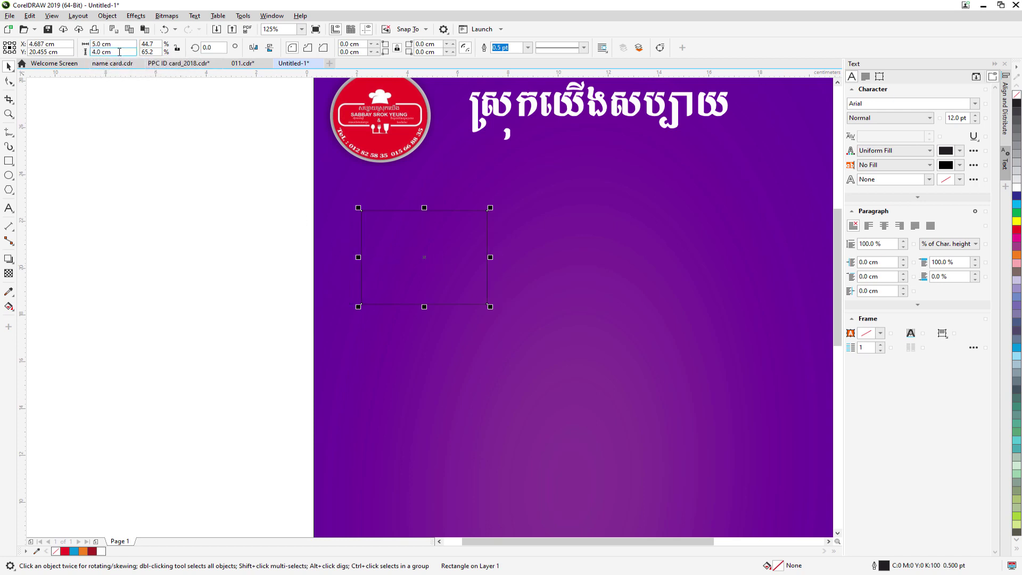
Reduce the rectangle's height, trying 3 cm and settling on 3.5 cm.
drag(119, 52, 90, 52)
text(3)
key(Return)
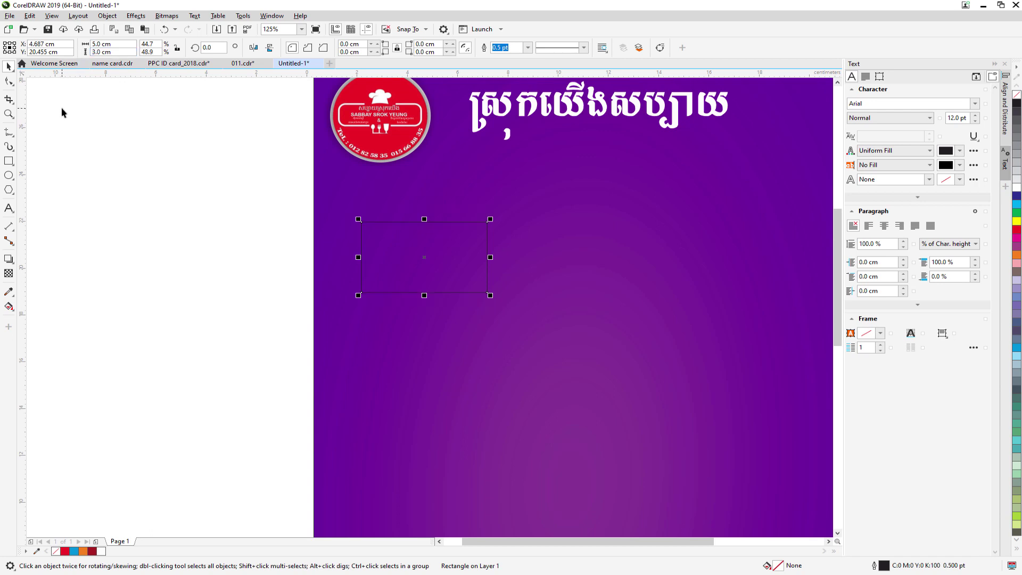
drag(120, 52, 87, 53)
text(3.5)
key(Return)
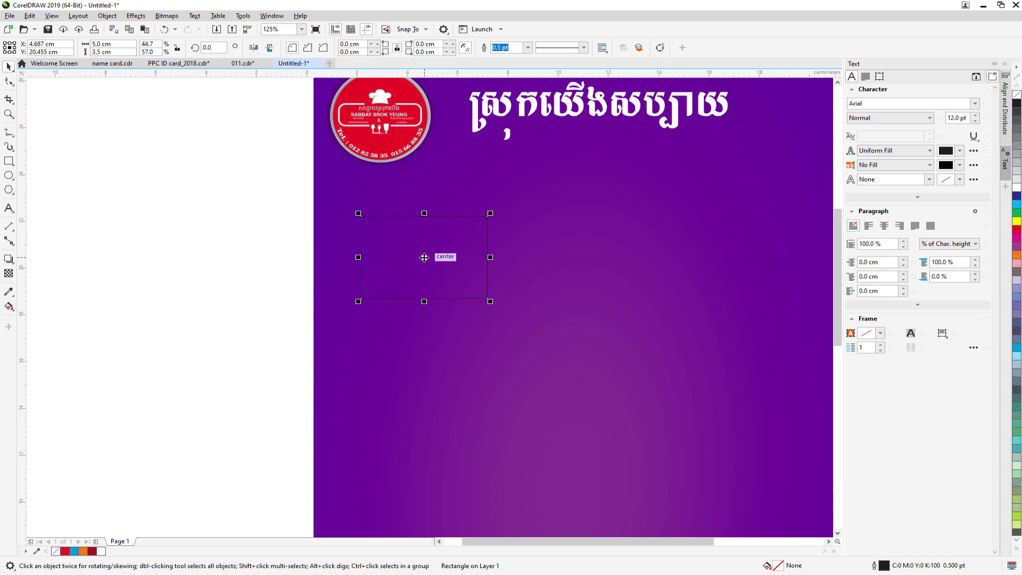
Fill the rectangle with yellow and color its outline red, modelled on the photo frame in 011.cdr.
click(1017, 221)
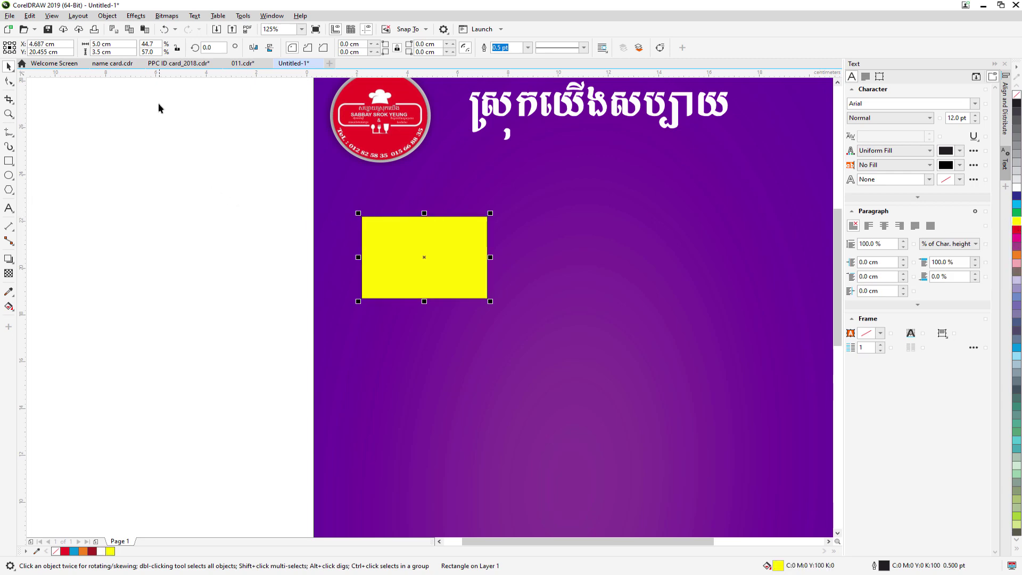
click(235, 64)
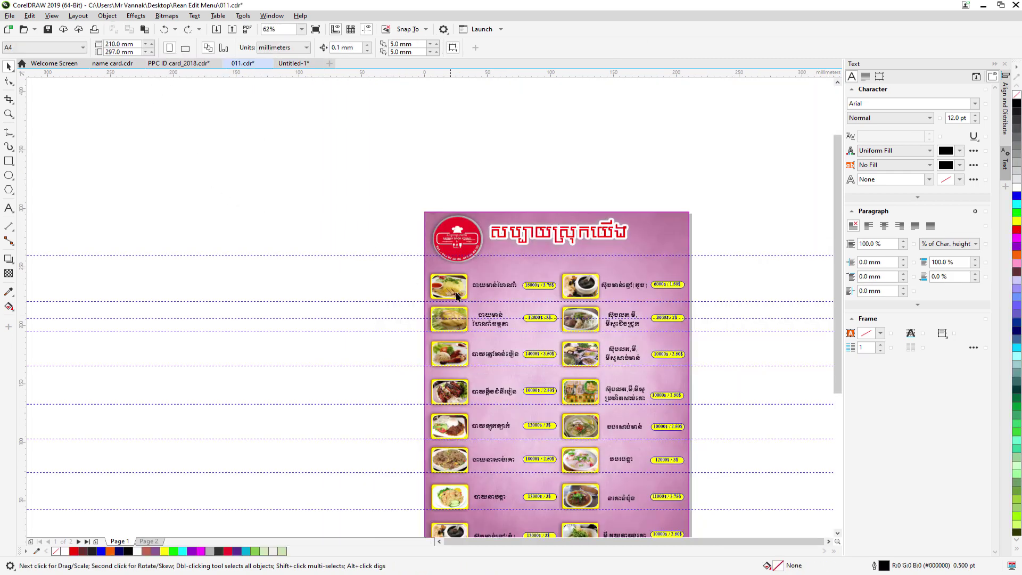
scroll(462, 283, up, 4)
scroll(472, 263, up, 2)
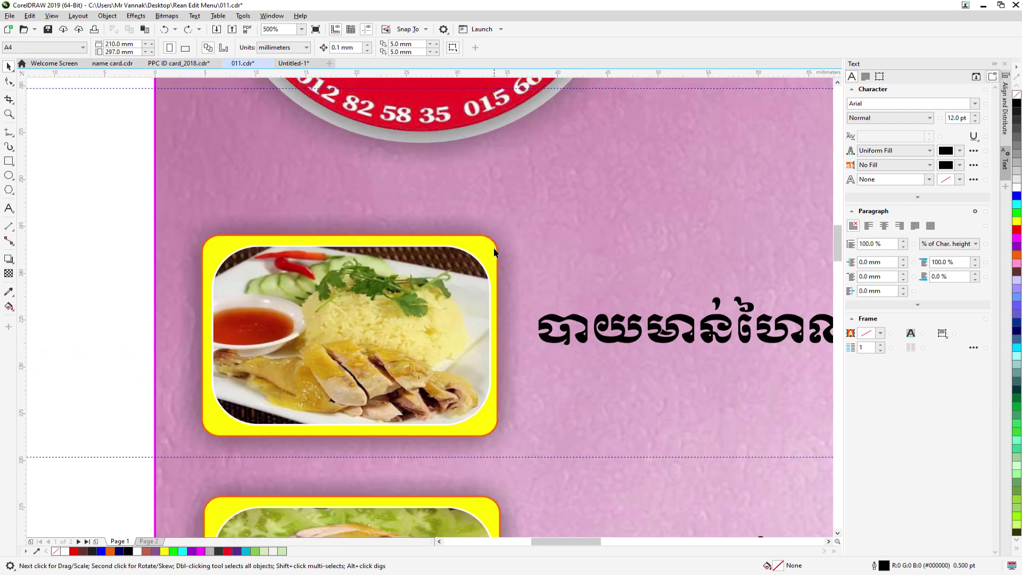
click(286, 64)
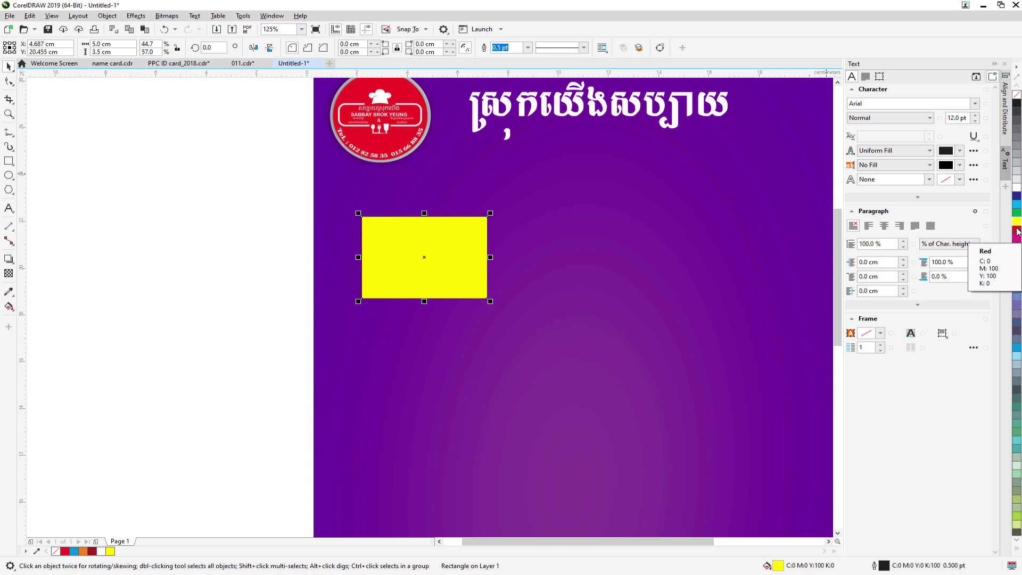
right_click(1019, 232)
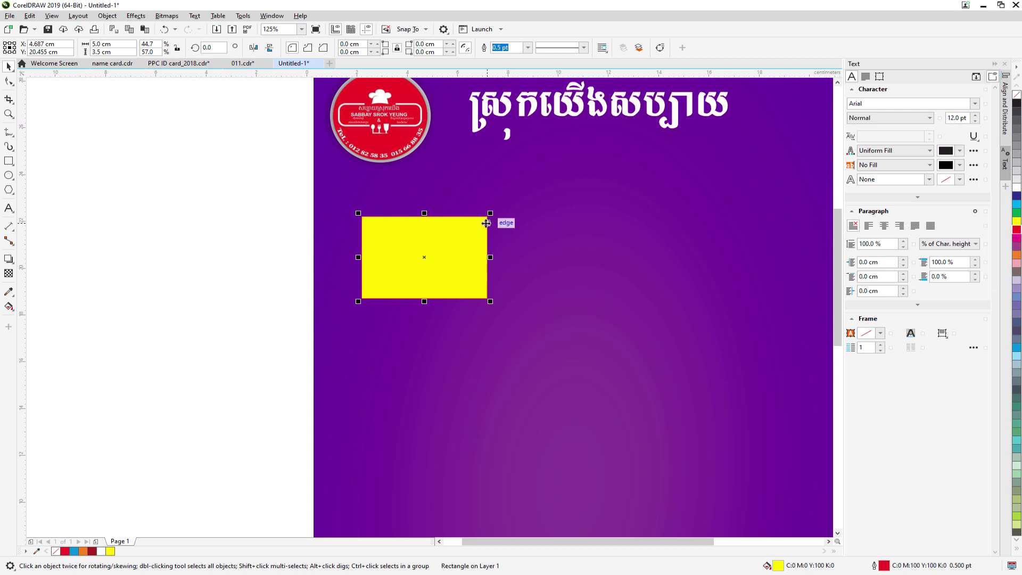
Set the rectangle's outline width to 1.5 pt and switch to 011.cdr for comparison.
scroll(489, 224, up, 4)
scroll(489, 231, down, 2)
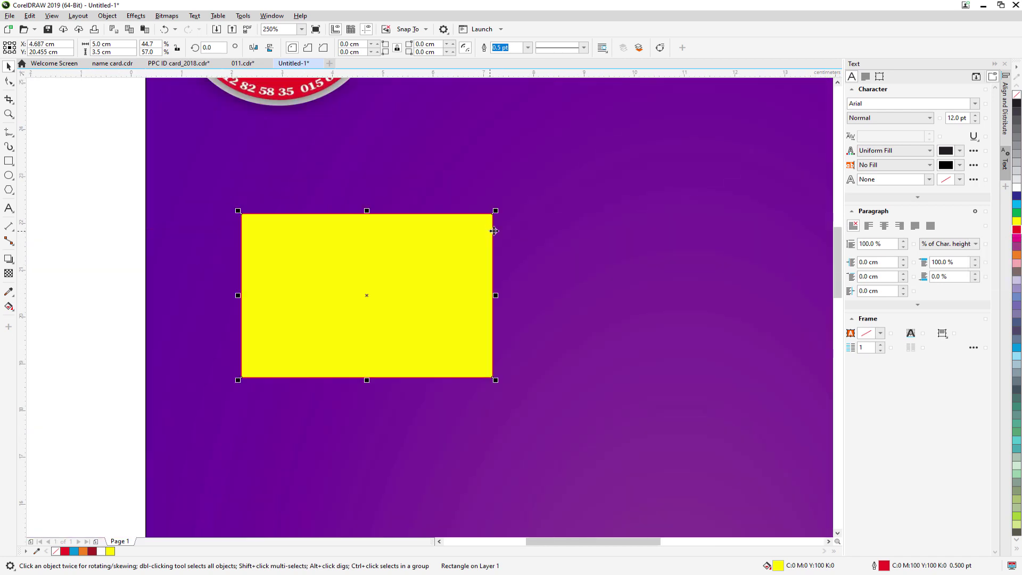
click(528, 48)
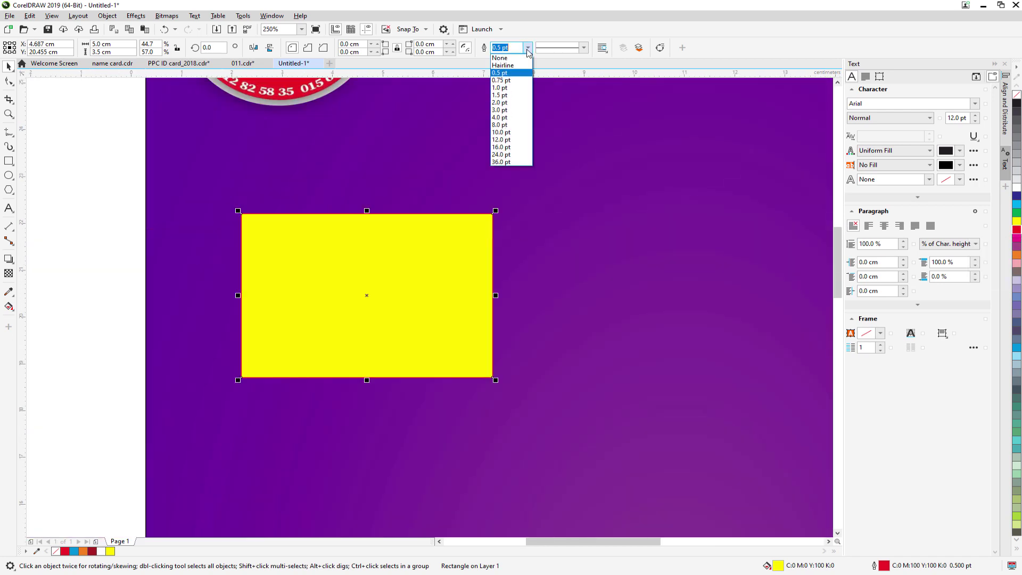
click(500, 96)
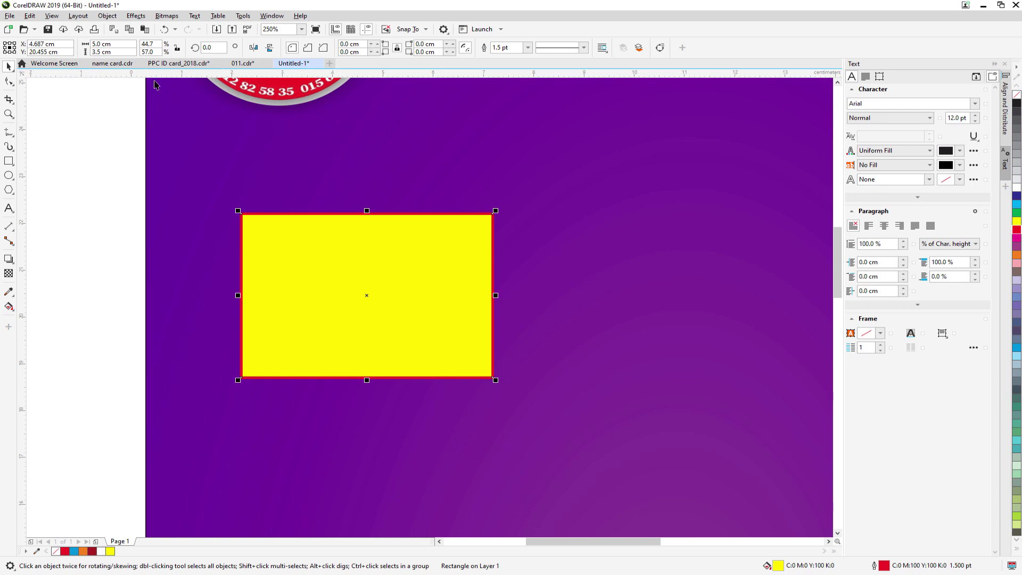
click(242, 63)
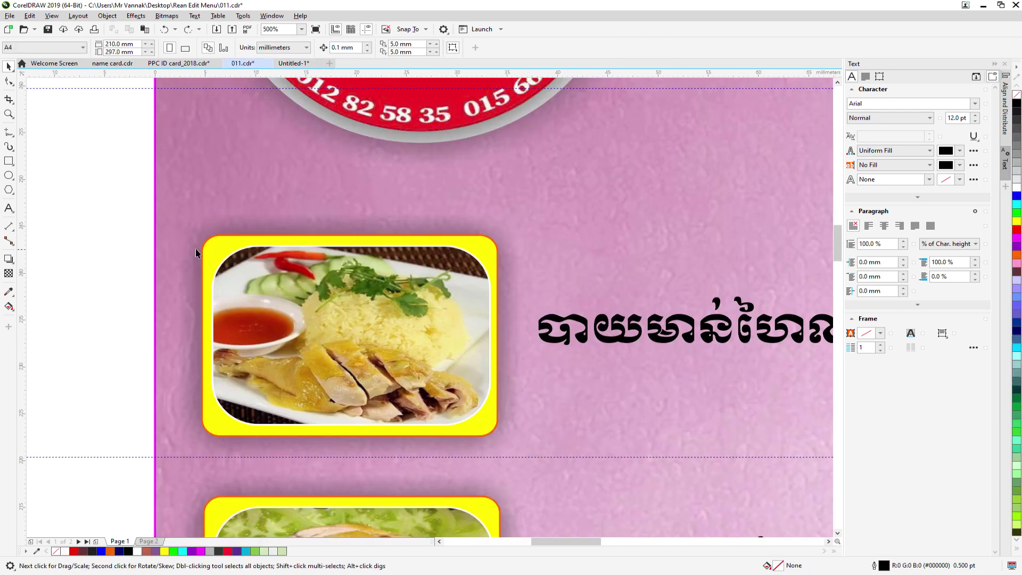
Return to Untitled-1 and round all four corners of the yellow rectangle, trying a radius of 0.5 cm and 0.4 cm.
click(293, 64)
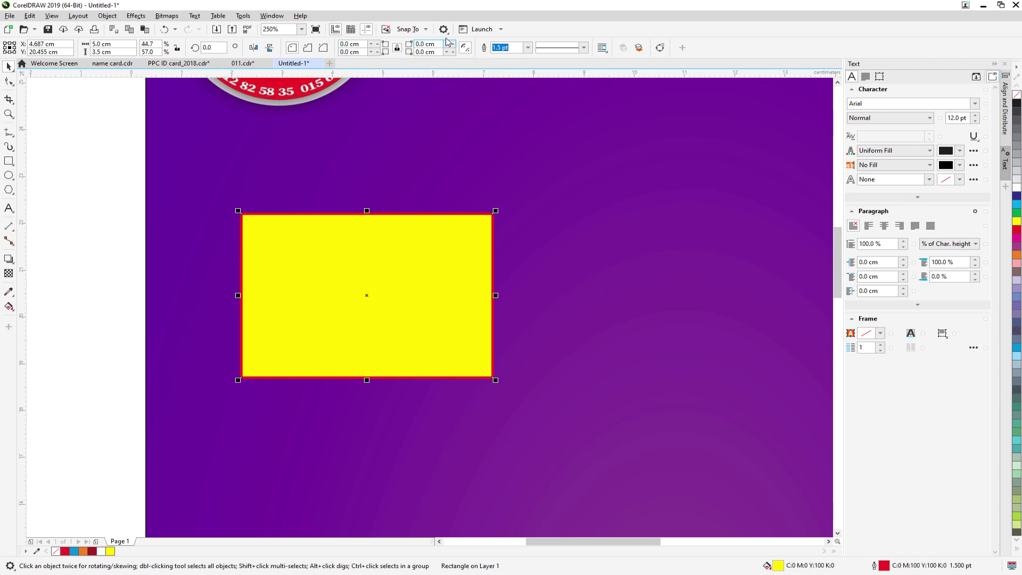
drag(436, 44, 415, 44)
click(397, 48)
click(434, 45)
text(0.5)
key(Return)
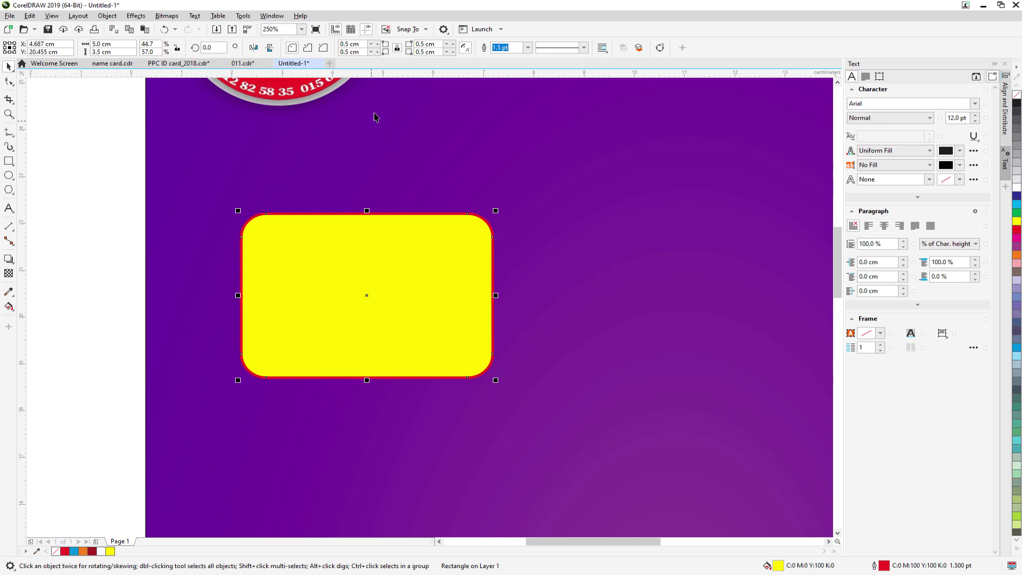
drag(437, 44, 413, 44)
text(0.4)
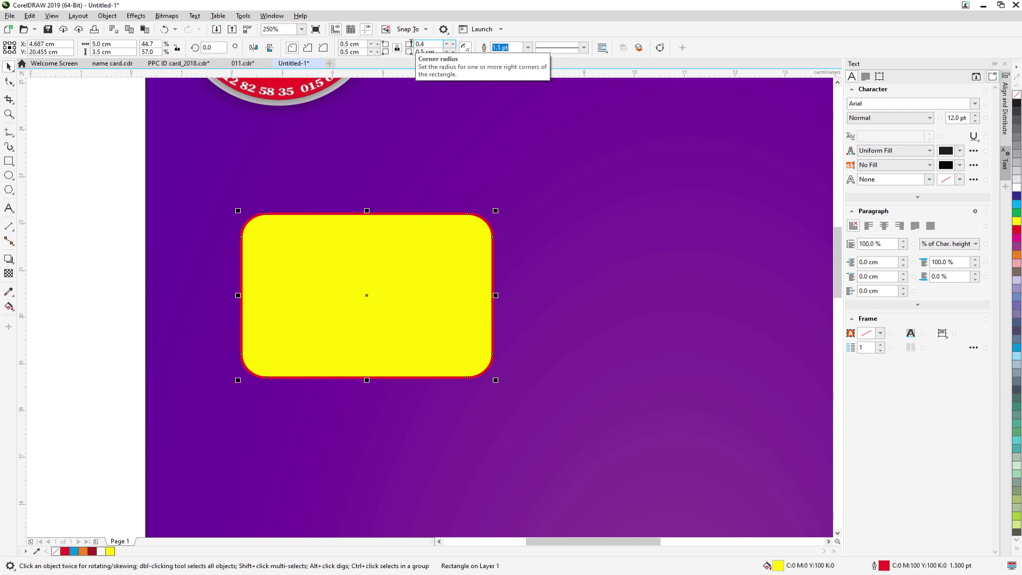
key(Return)
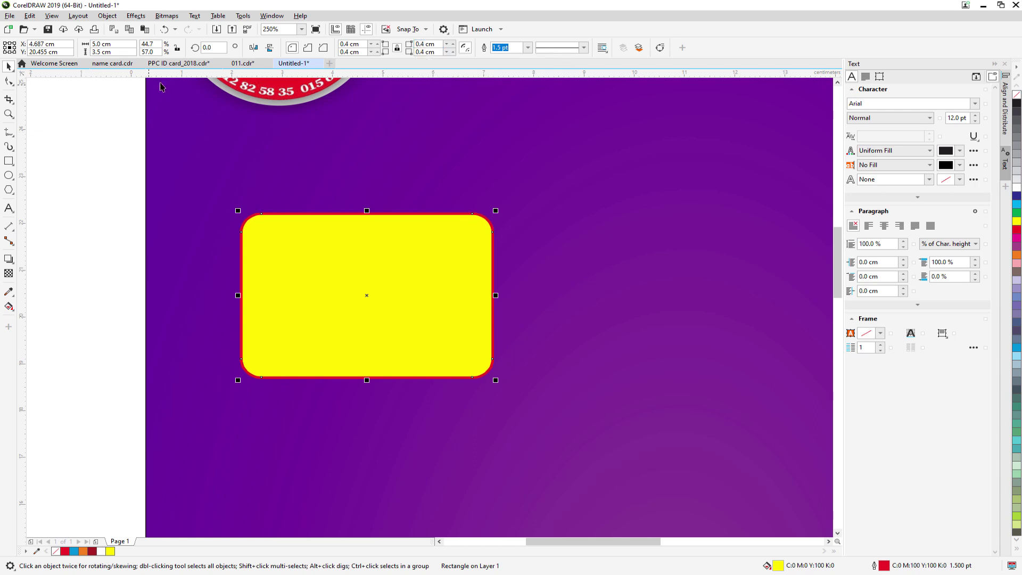
Compare the yellow rectangle's corners with the photo frame in 011.cdr and set its corner radius to 0.3 cm.
click(252, 67)
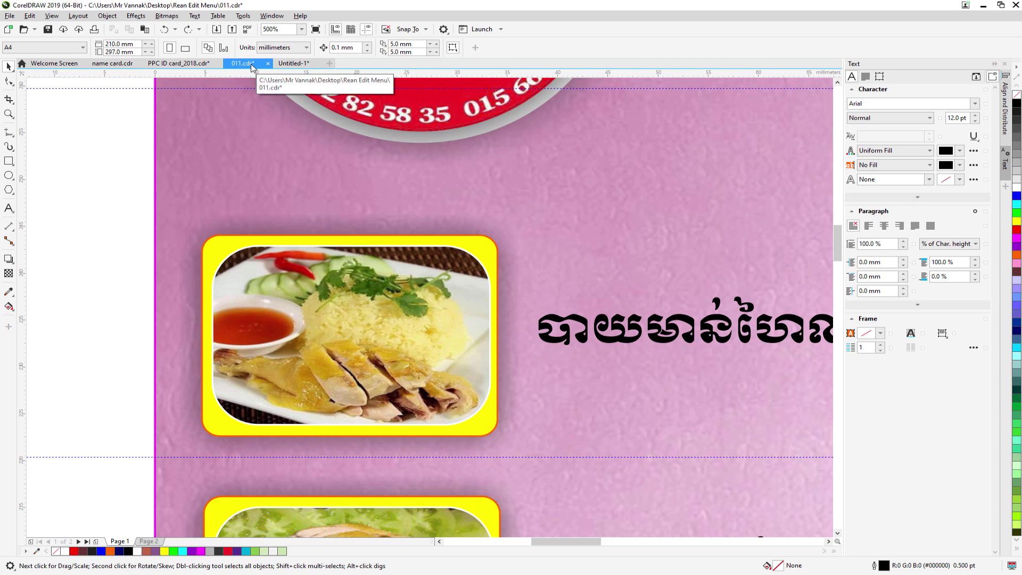
click(298, 64)
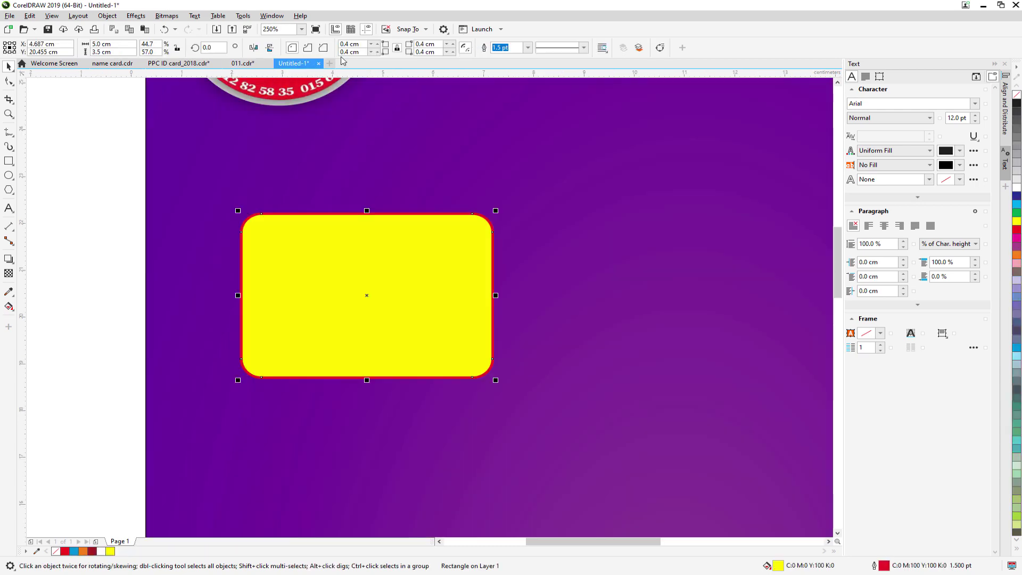
click(429, 44)
text(0.)
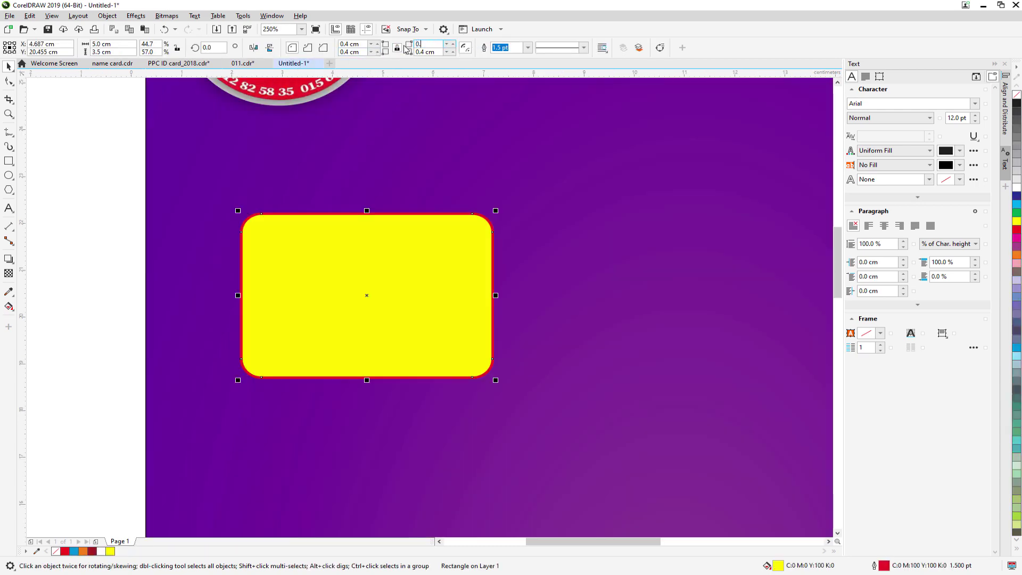
text(3)
key(Return)
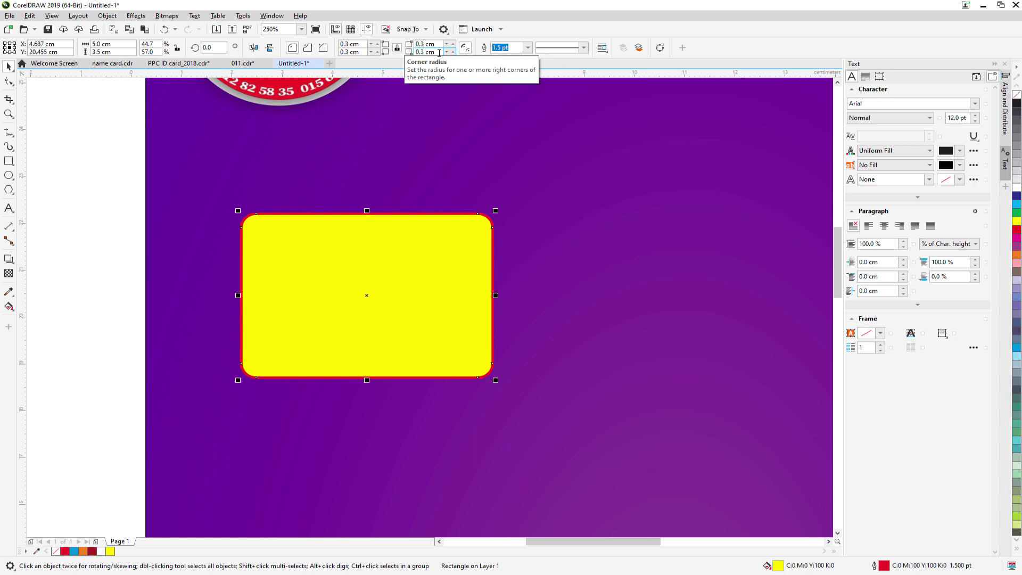
click(104, 207)
click(367, 265)
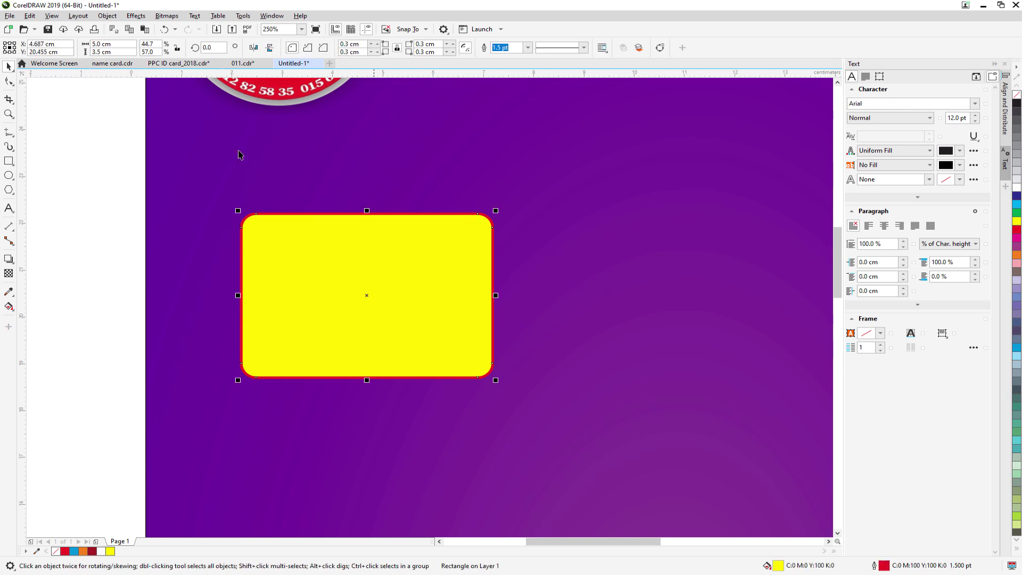
click(242, 63)
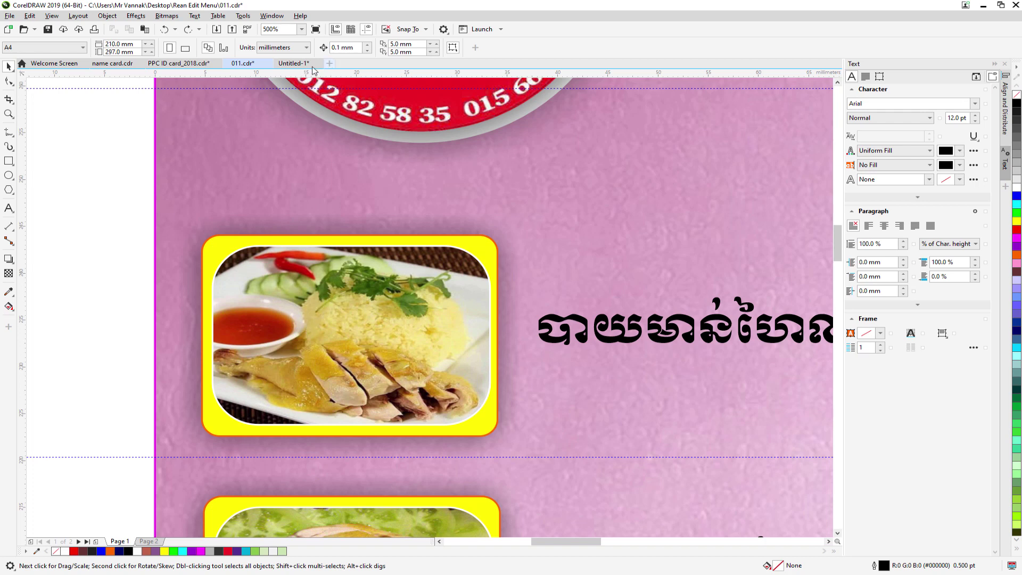
click(294, 63)
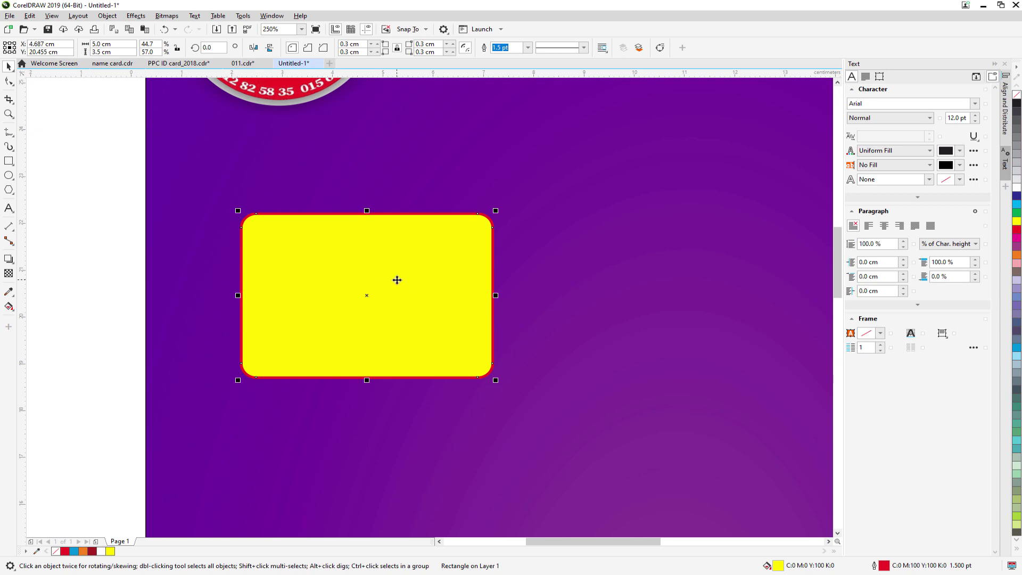
Duplicate the yellow rounded rectangle, place the copy exactly over the original and fill it with red.
click(84, 257)
click(342, 292)
click(51, 16)
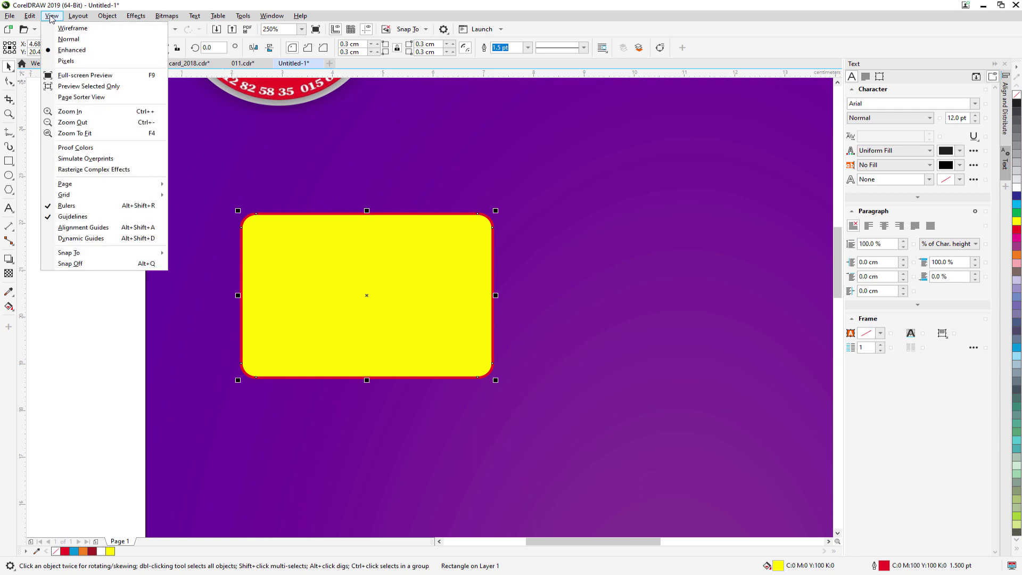
mouse_move(30, 16)
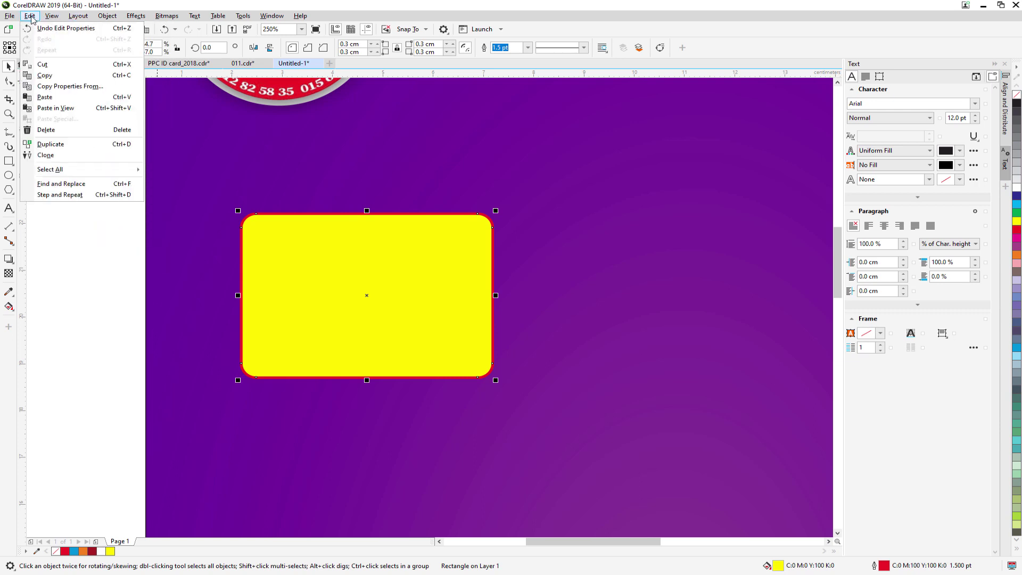
click(79, 148)
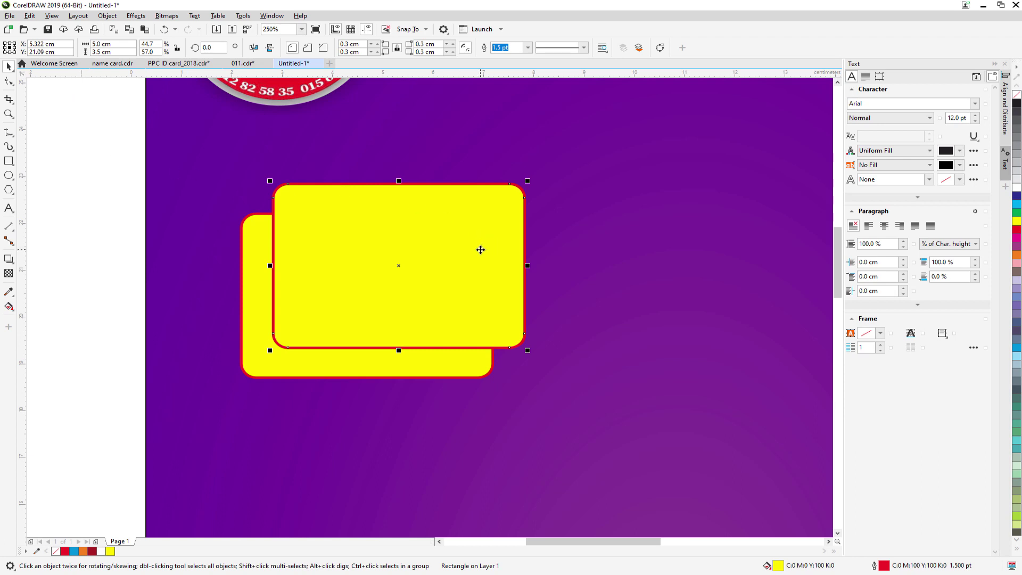
drag(470, 255, 414, 285)
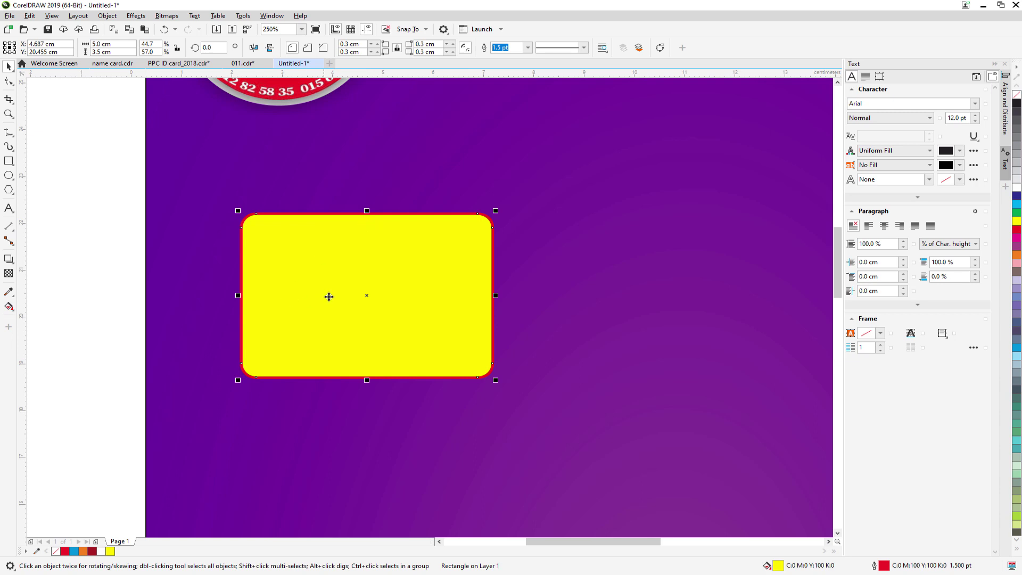
click(1016, 230)
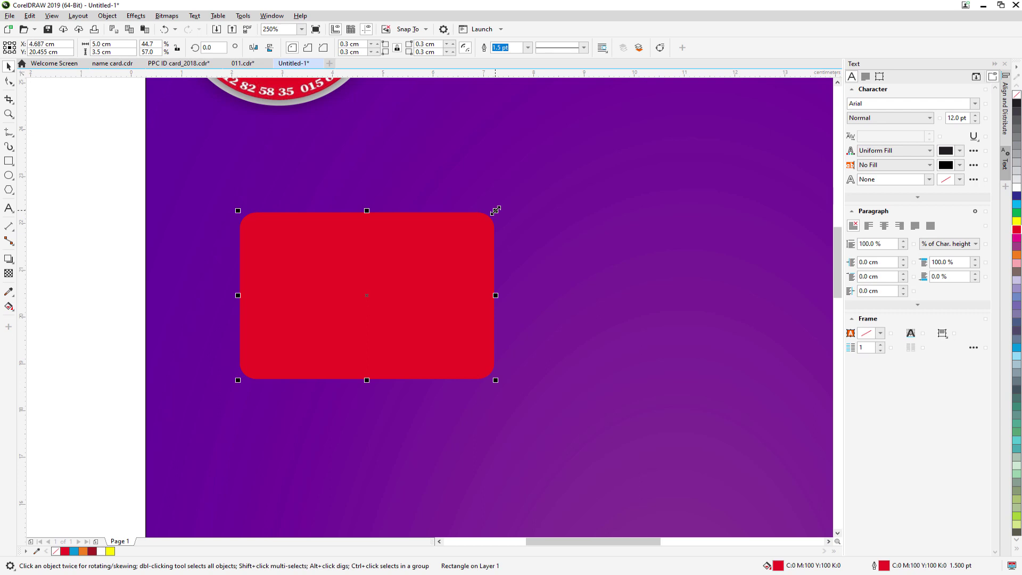
Resize the red copy to 4.5 cm wide, after trying 4 cm, and 3 cm high.
double_click(106, 44)
triple_click(95, 45)
text(4)
key(Return)
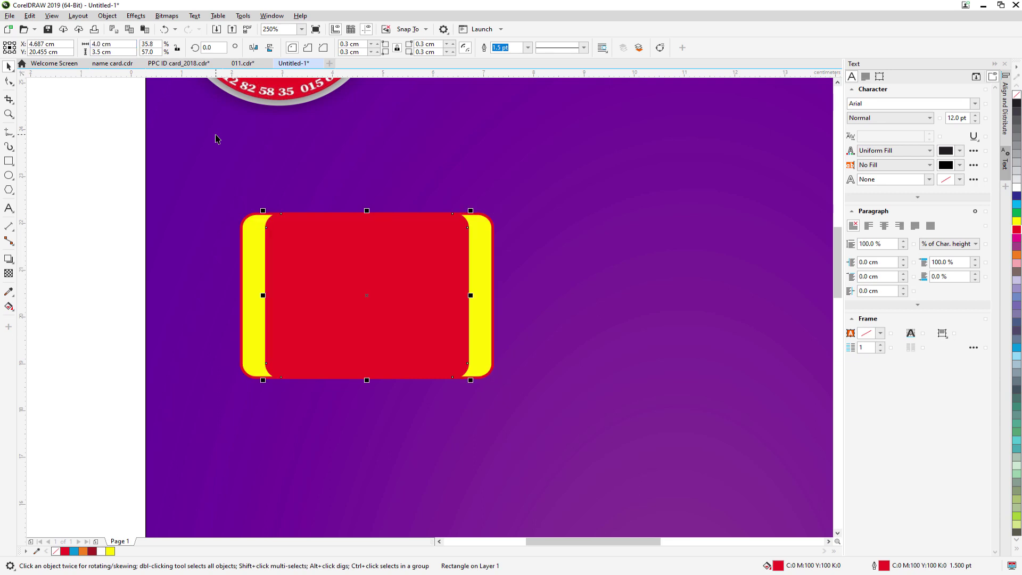
drag(116, 46, 85, 47)
text(4.)
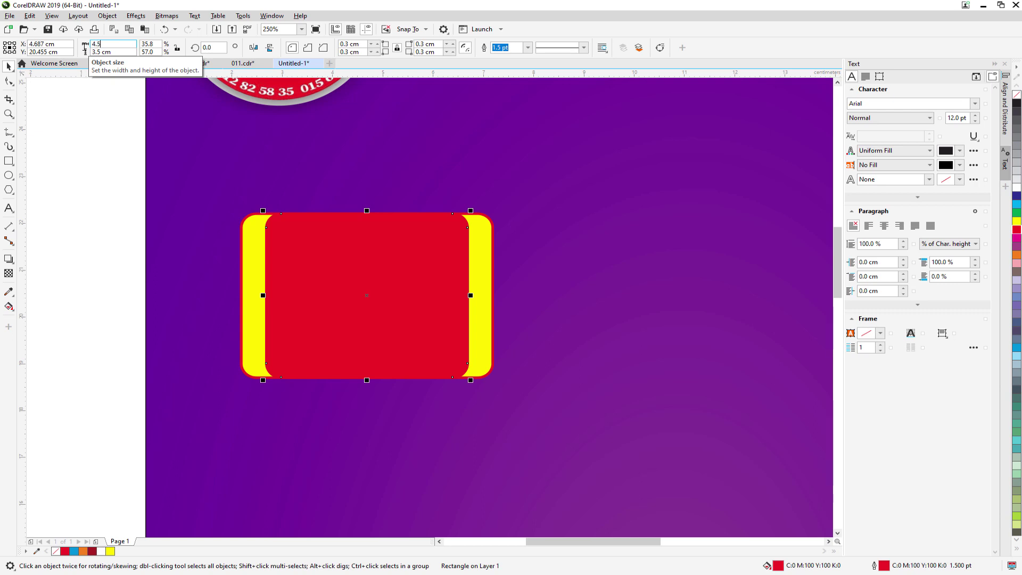
text(5)
key(Return)
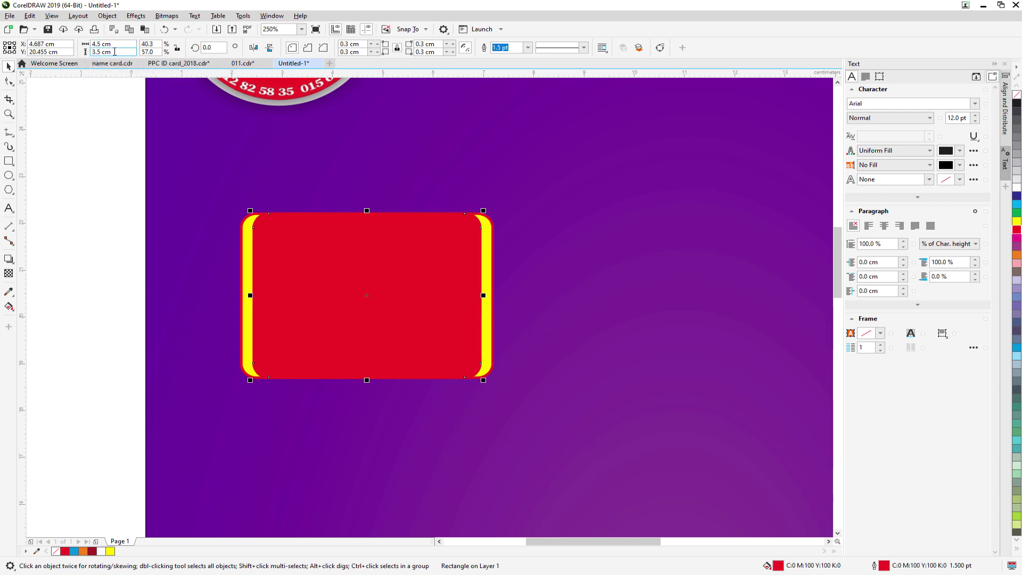
drag(104, 52, 88, 53)
text(3)
key(Return)
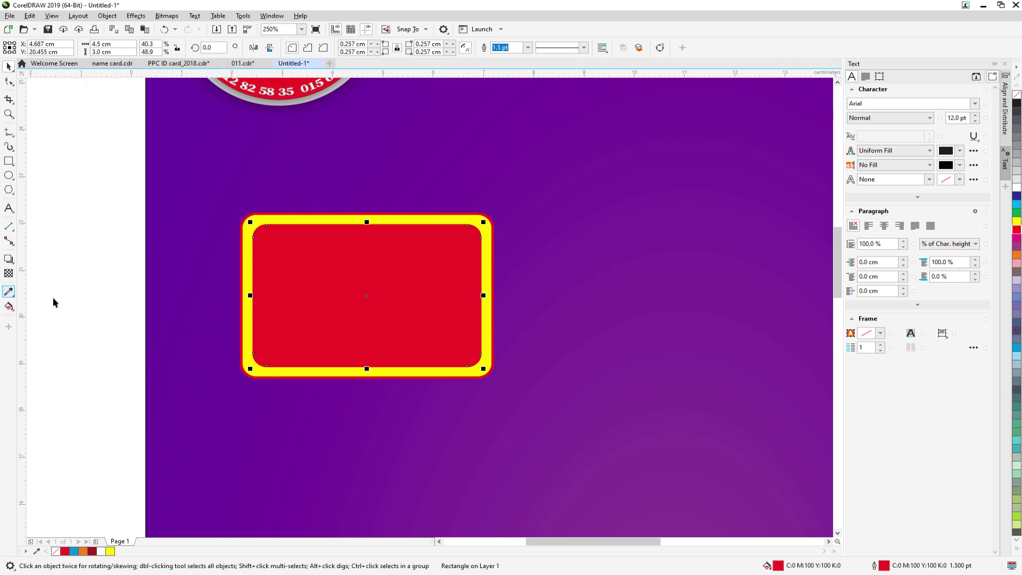
Try a corner radius of 0.5 cm on the inner red rectangle.
click(353, 282)
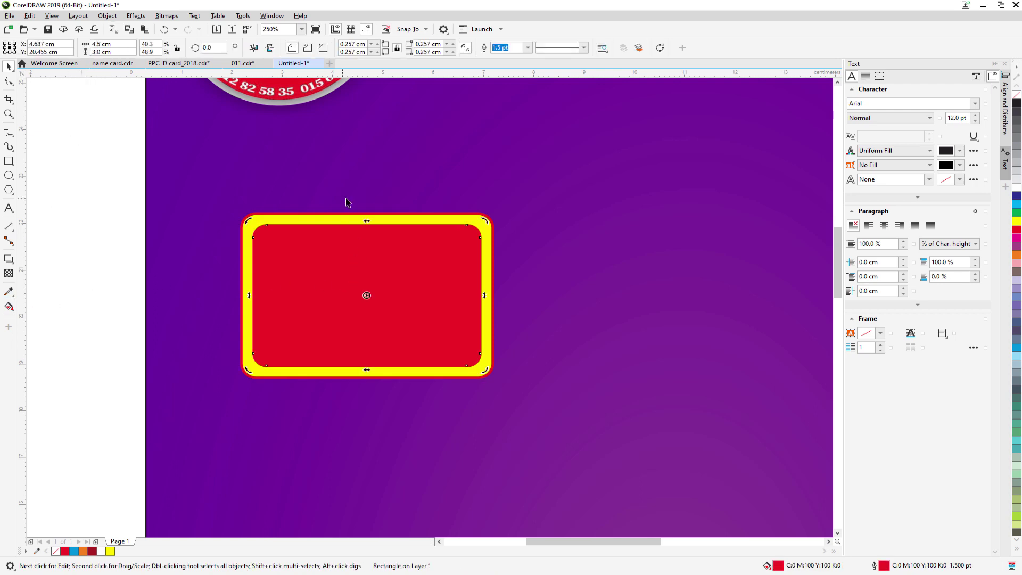
click(339, 256)
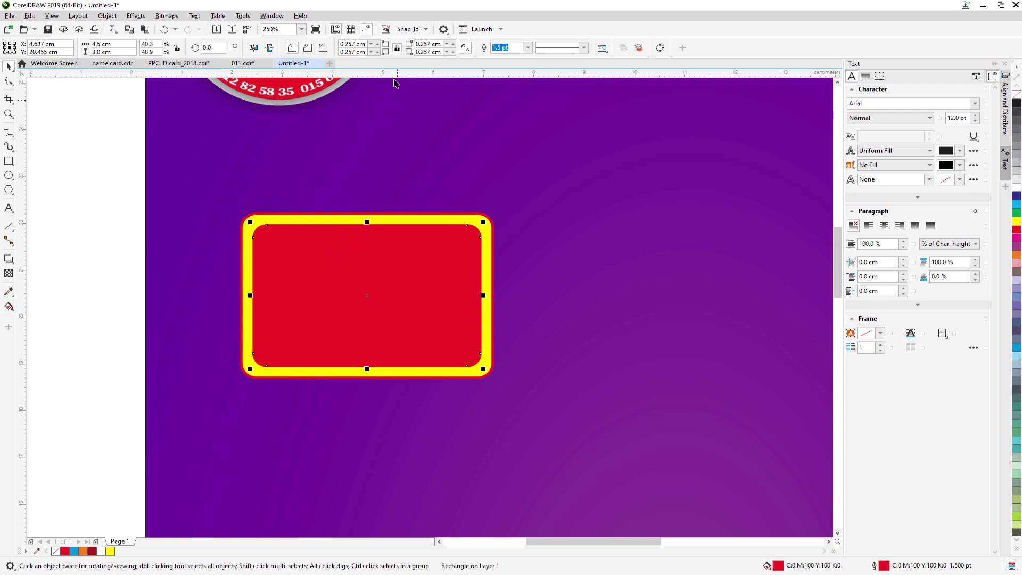
click(88, 200)
click(323, 249)
click(440, 45)
text(0.5)
key(Return)
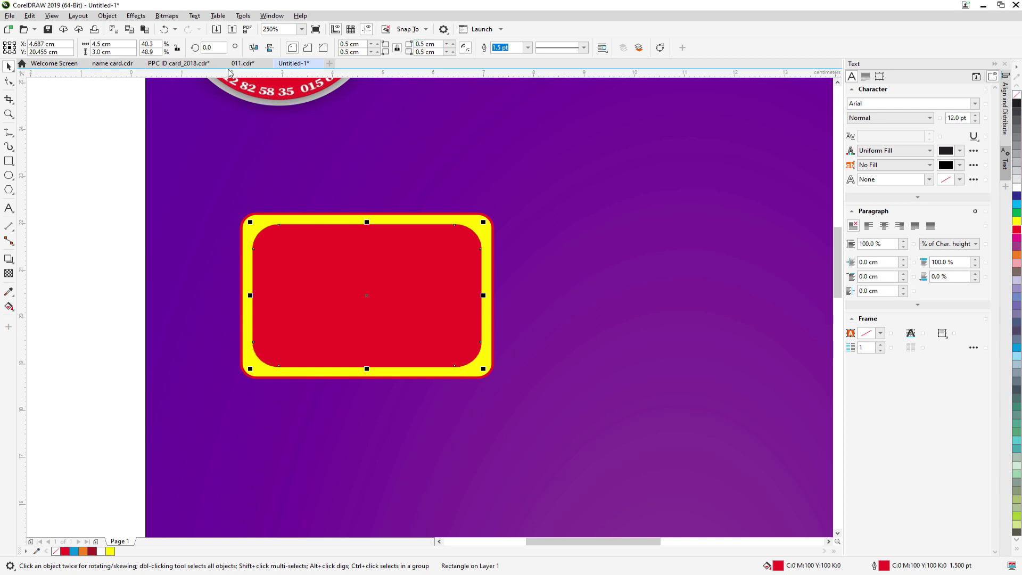
Compare the inner corners with the photo in 011.cdr and set the red rectangle's corner radius to 0.7 cm.
click(245, 64)
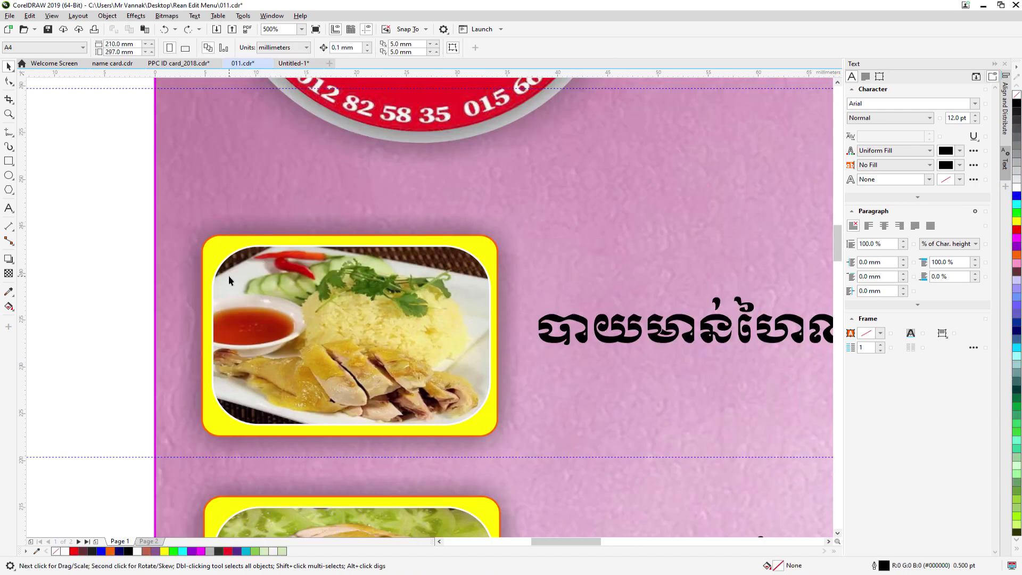
click(293, 64)
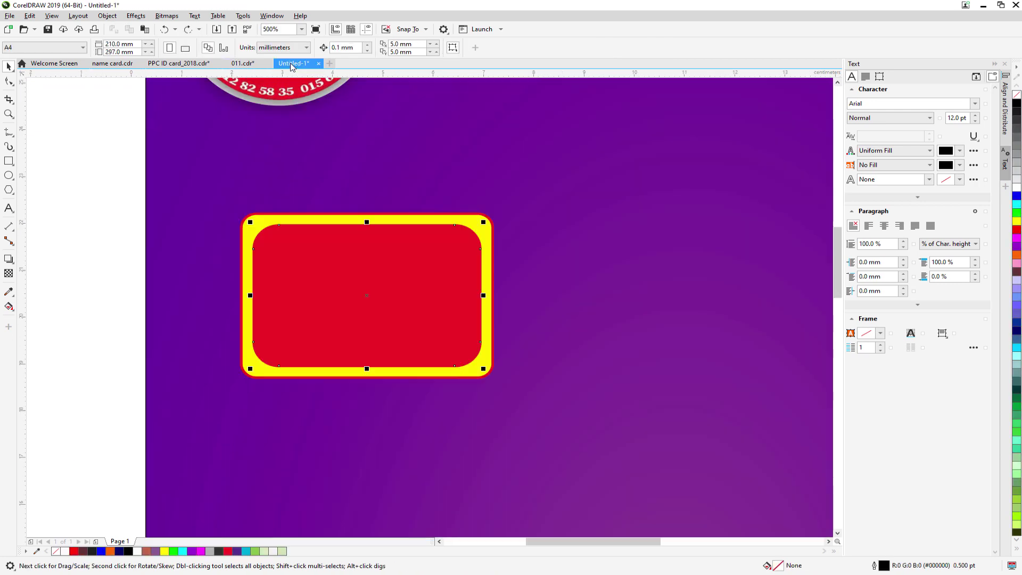
drag(364, 45, 340, 47)
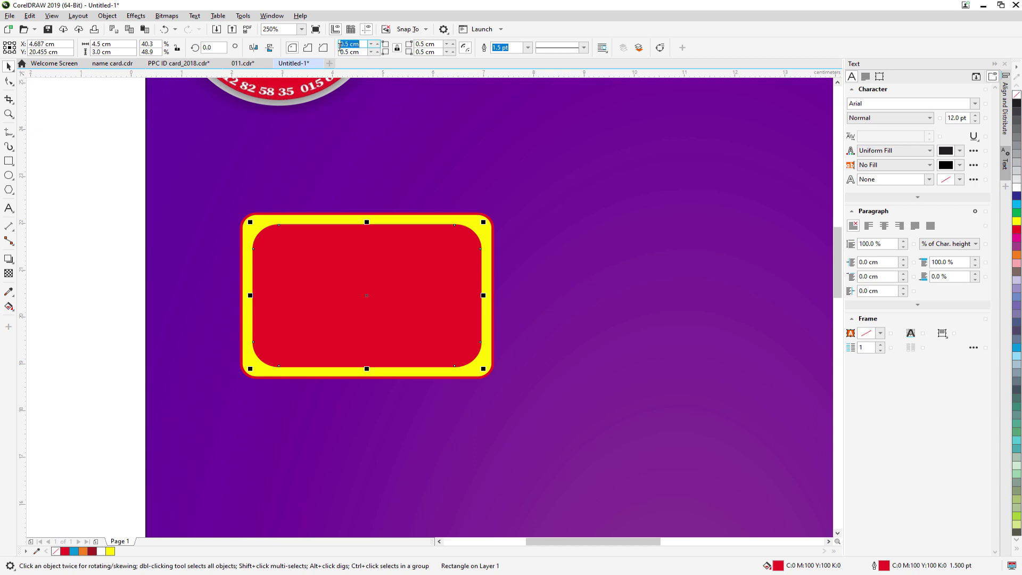
text(0.7)
key(Return)
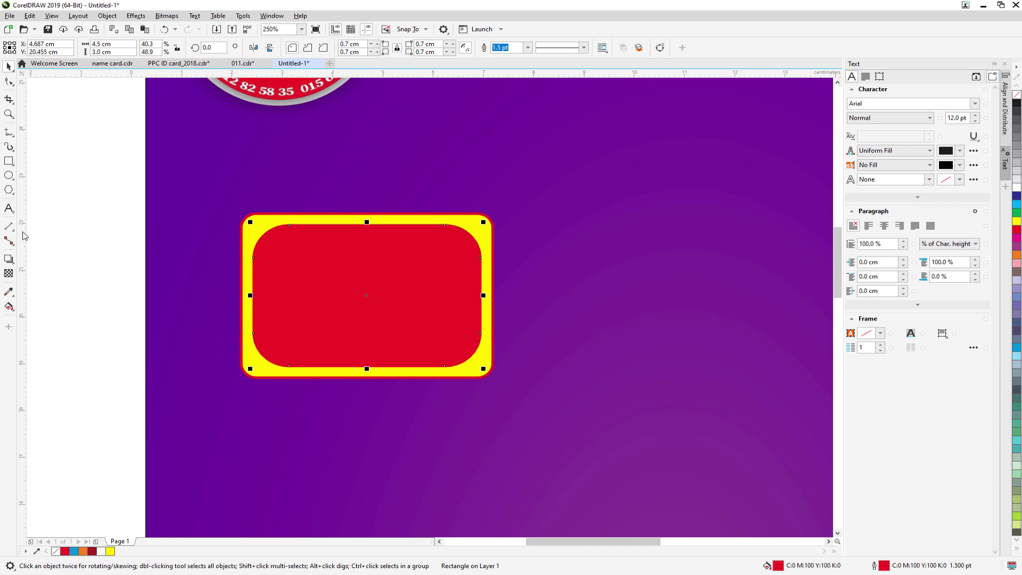
click(74, 261)
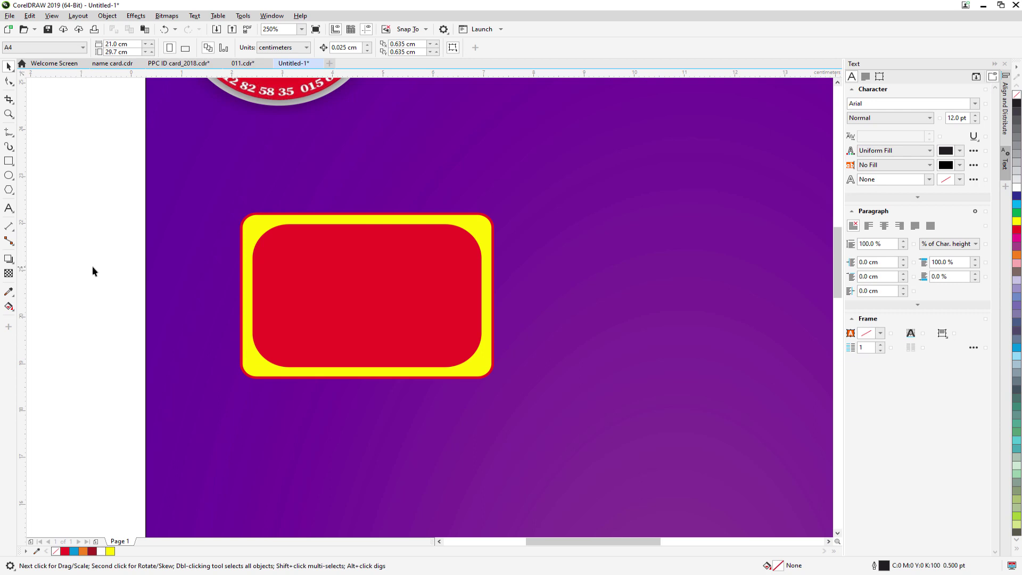
scroll(93, 269, down, 2)
scroll(97, 276, up, 2)
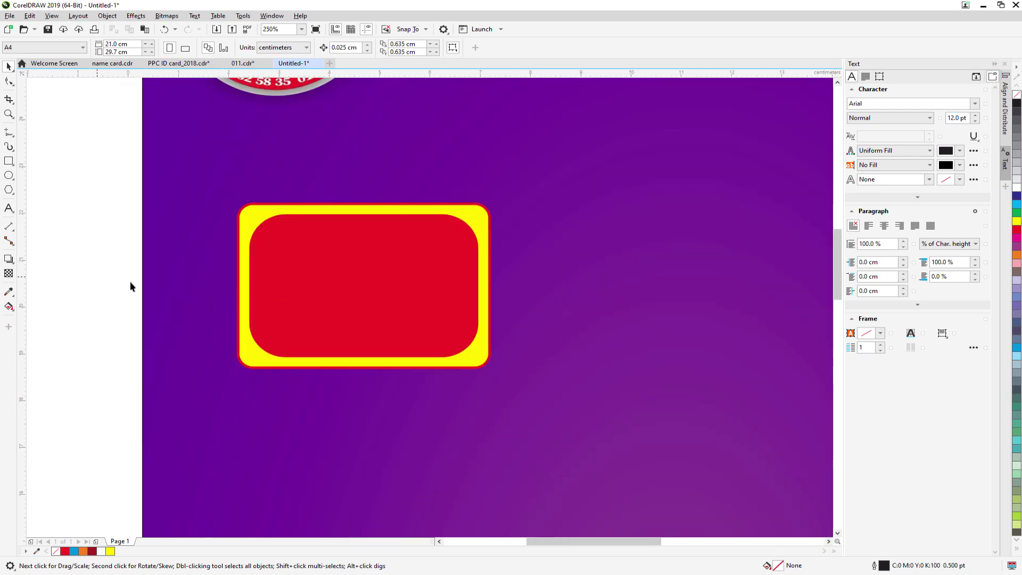
Select the inner red rectangle and open the Rean Edit Menu folder from the desktop to find a dish photo.
click(356, 269)
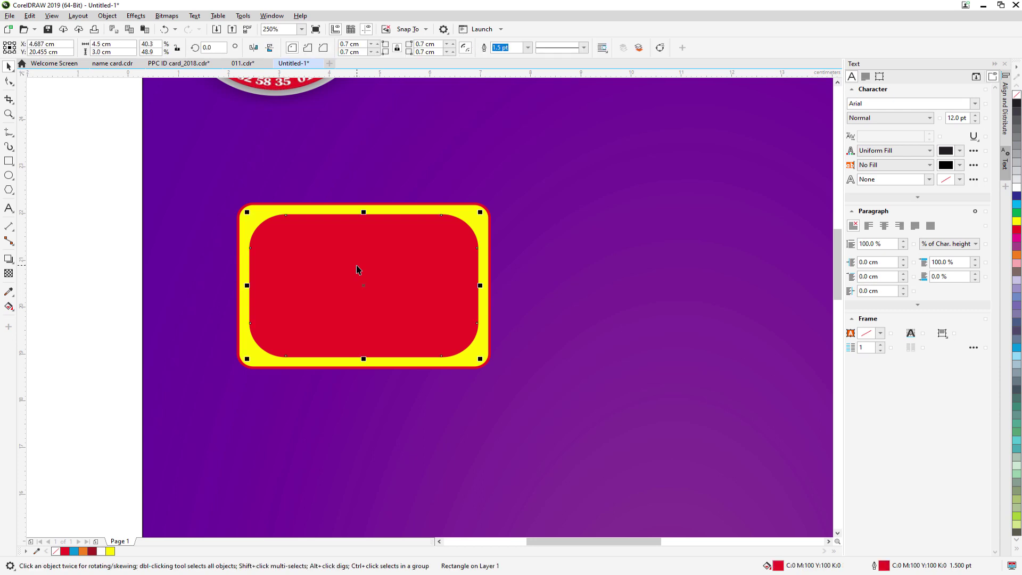
click(98, 257)
click(367, 275)
click(983, 4)
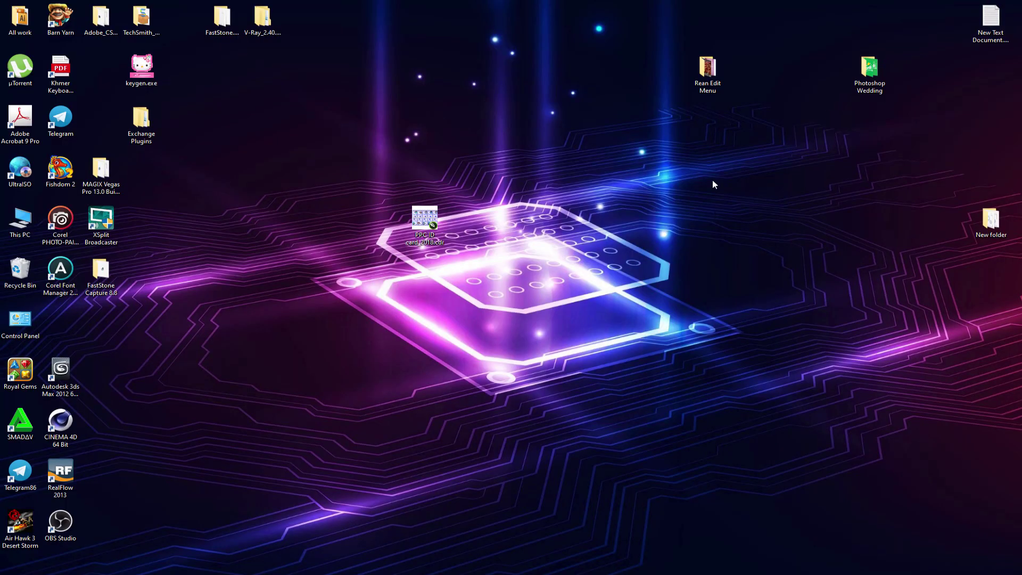
double_click(709, 72)
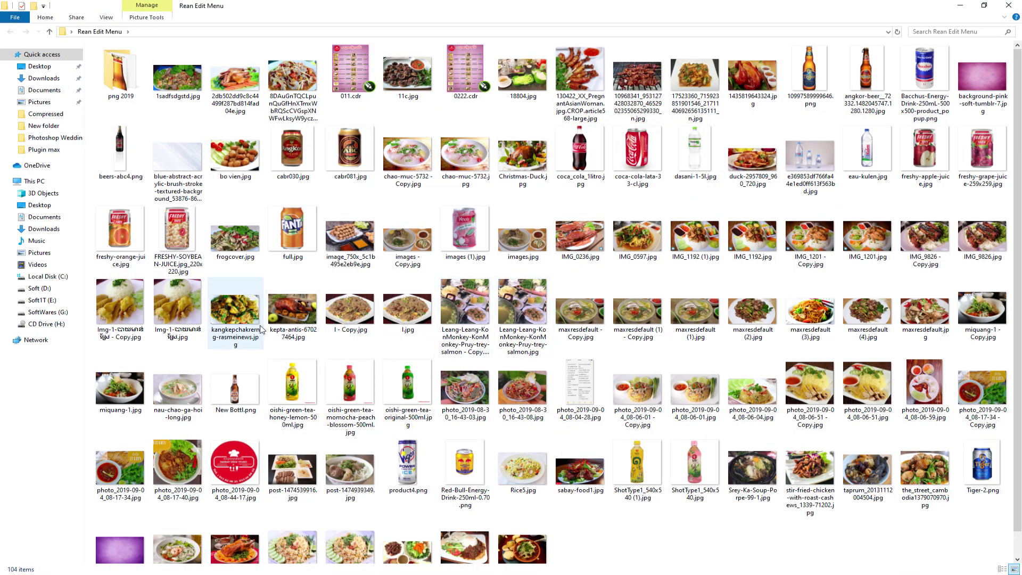
Try to open the dish photo kepta-antis-67027464.jpg from the folder and dismiss the app choice.
click(633, 307)
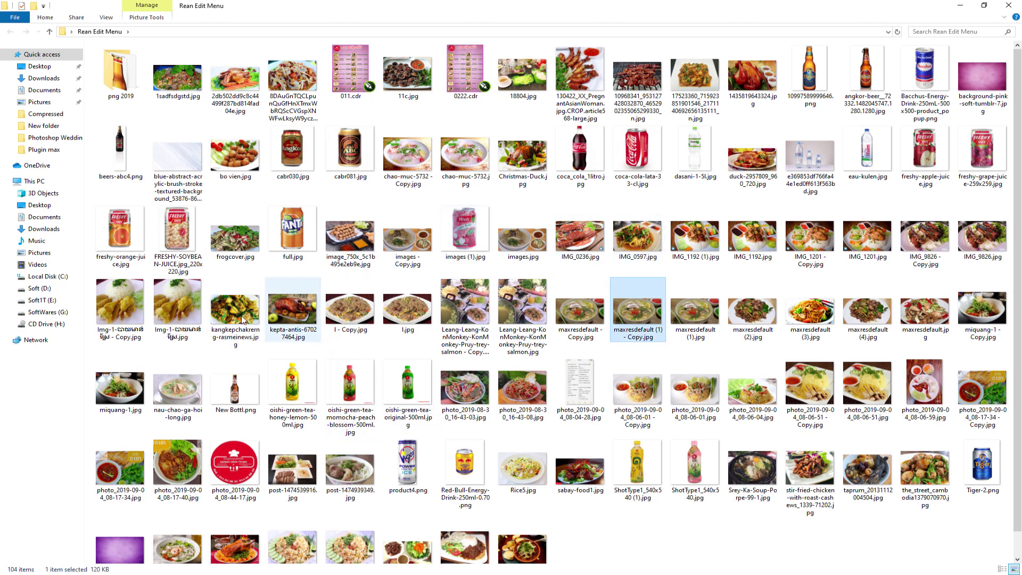
click(290, 313)
double_click(289, 311)
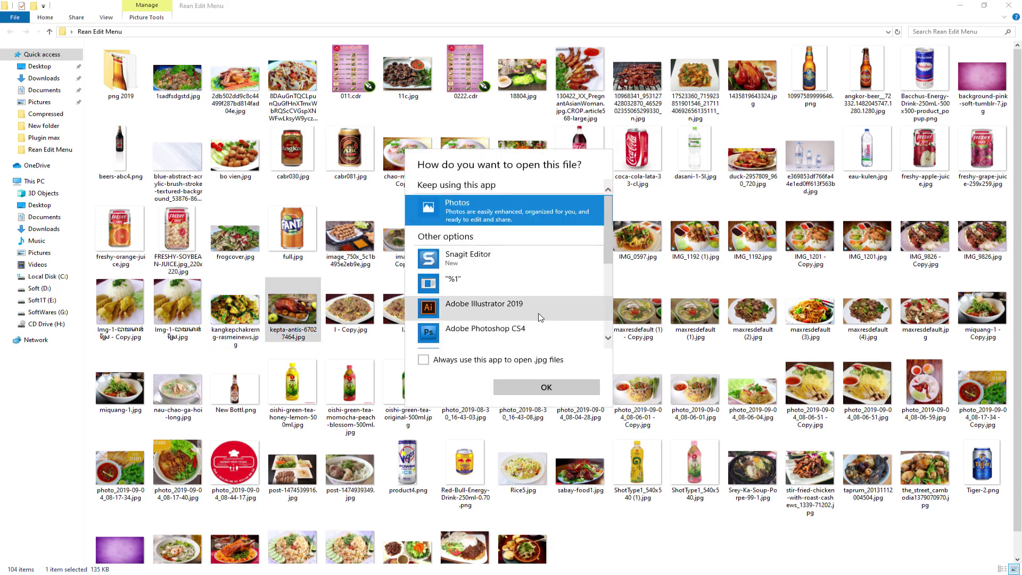
key(Escape)
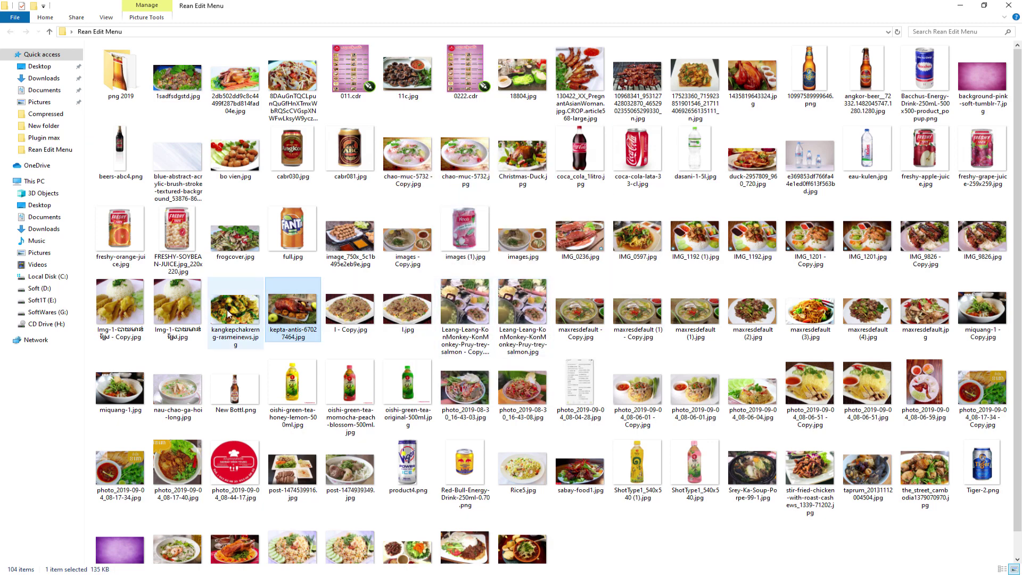
Bring the stir-fried dish photo from the Rean Edit Menu folder into the new menu, scale it to about 66% and place it over the frame.
drag(767, 315, 486, 305)
scroll(117, 256, down, 1)
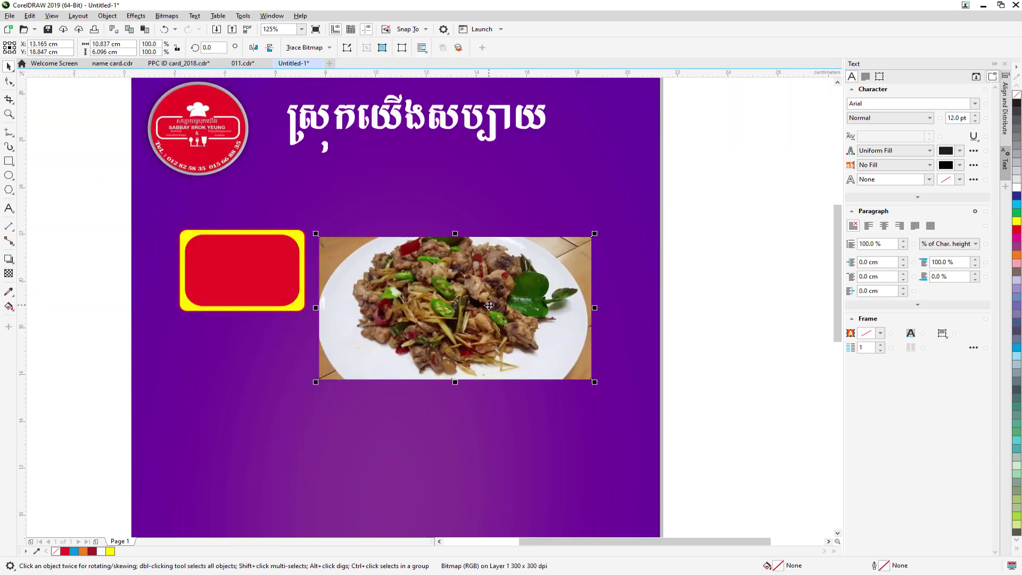
drag(593, 380, 502, 333)
drag(450, 282, 342, 280)
Scale the dish photo down to about 55%, roughly 5.96 × 3.35 cm, beside the yellow frame.
scroll(238, 274, up, 1)
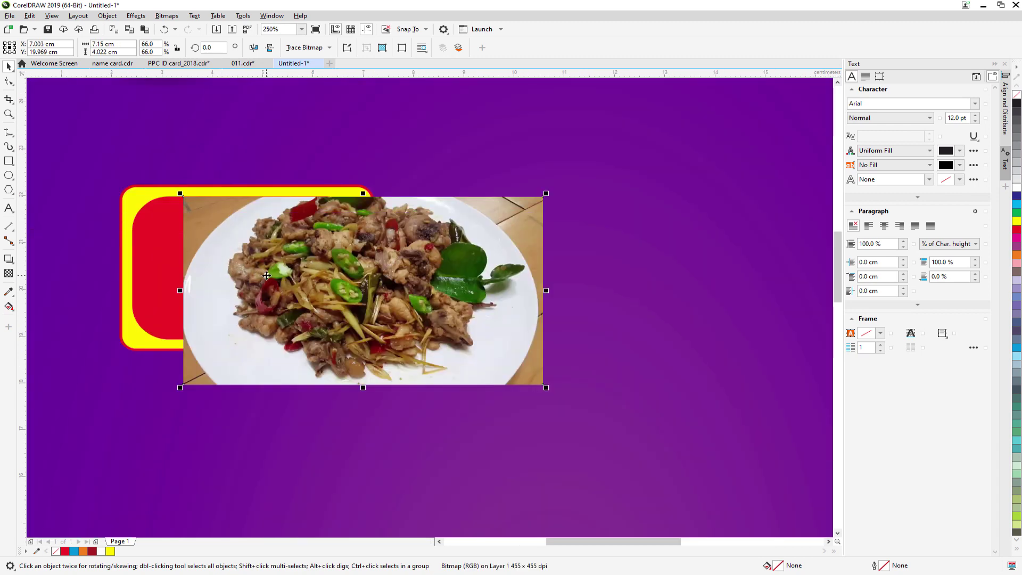
drag(267, 274, 311, 260)
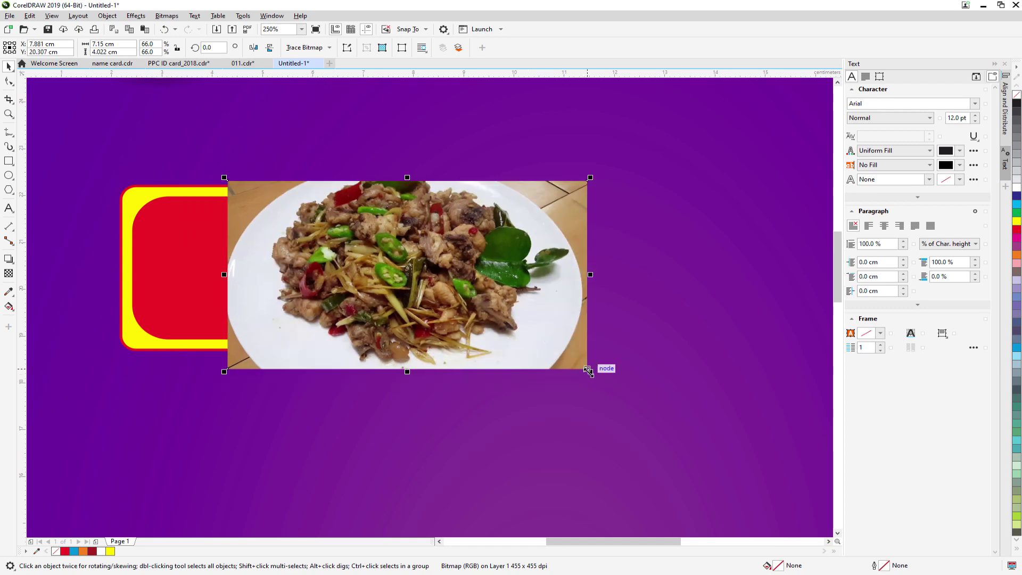
drag(590, 370, 551, 362)
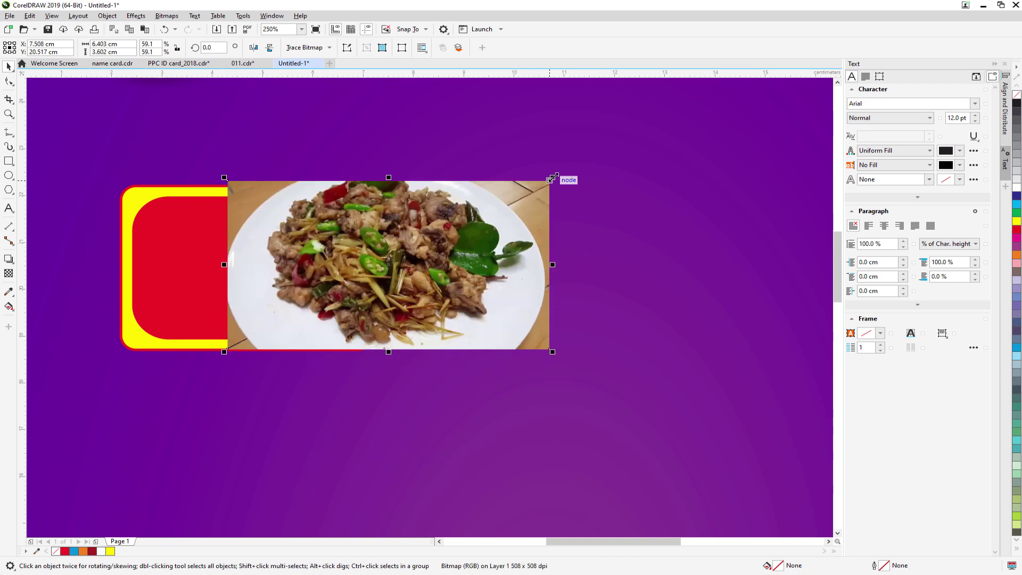
drag(552, 178, 531, 190)
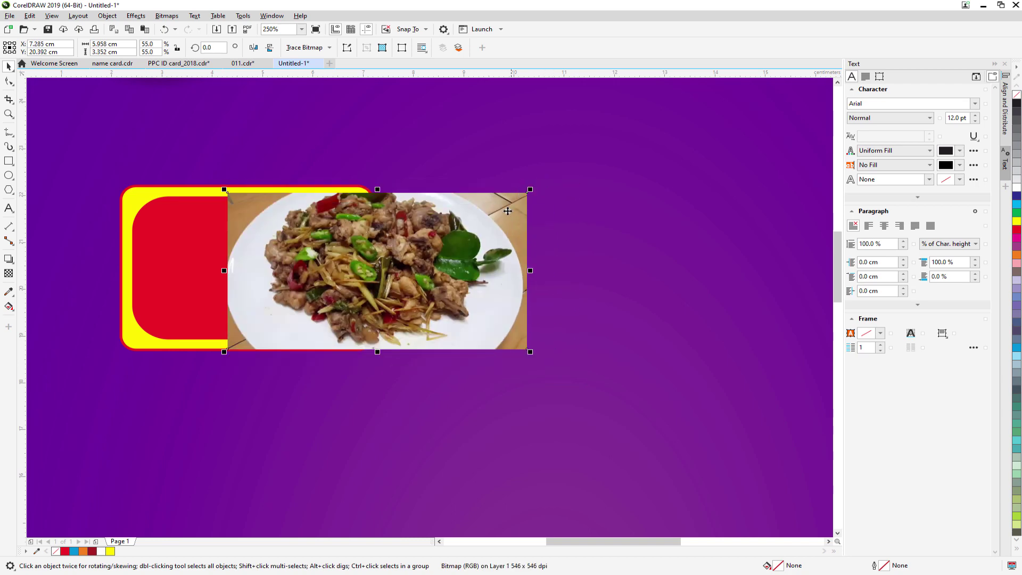
Position the dish photo over the right half of the yellow frame, leaving the left part of the red rectangle exposed.
drag(289, 282, 270, 276)
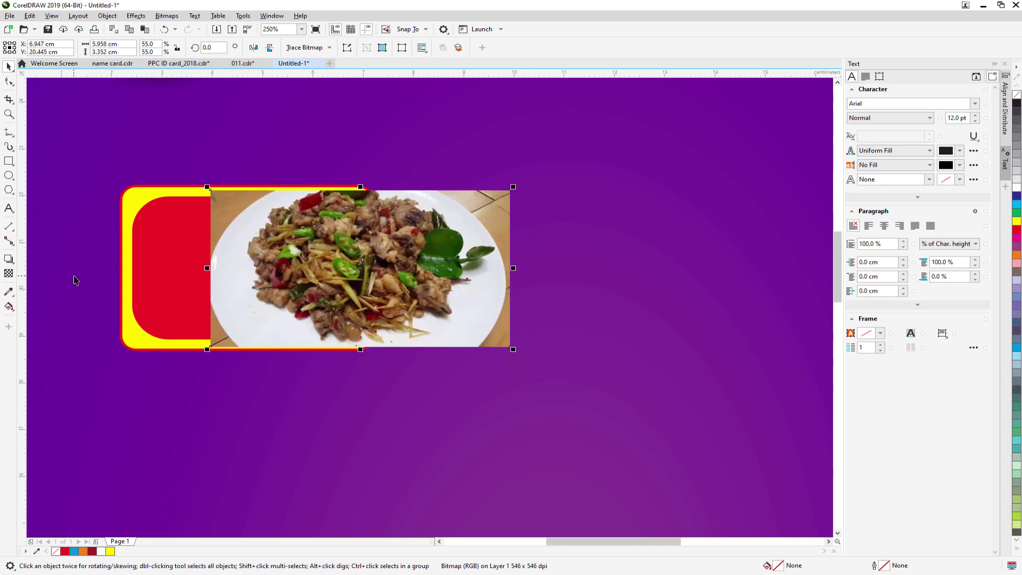
click(439, 541)
click(439, 541)
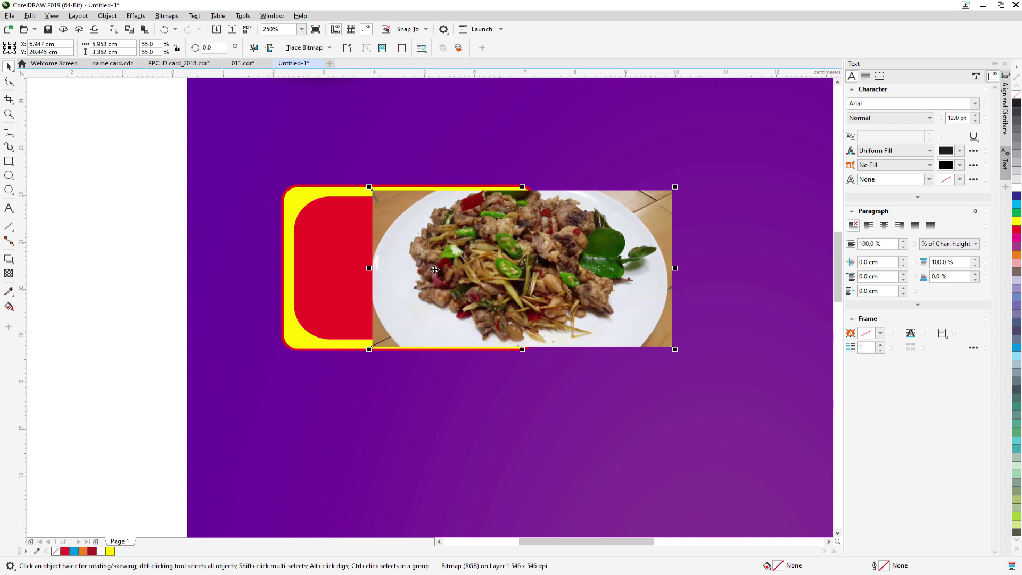
drag(453, 278, 404, 282)
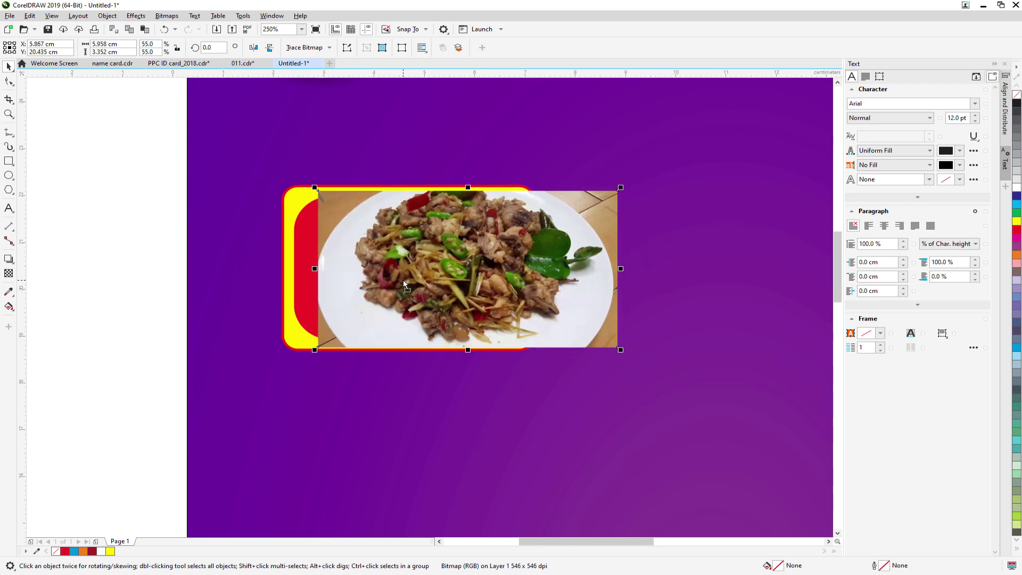
drag(450, 278, 558, 267)
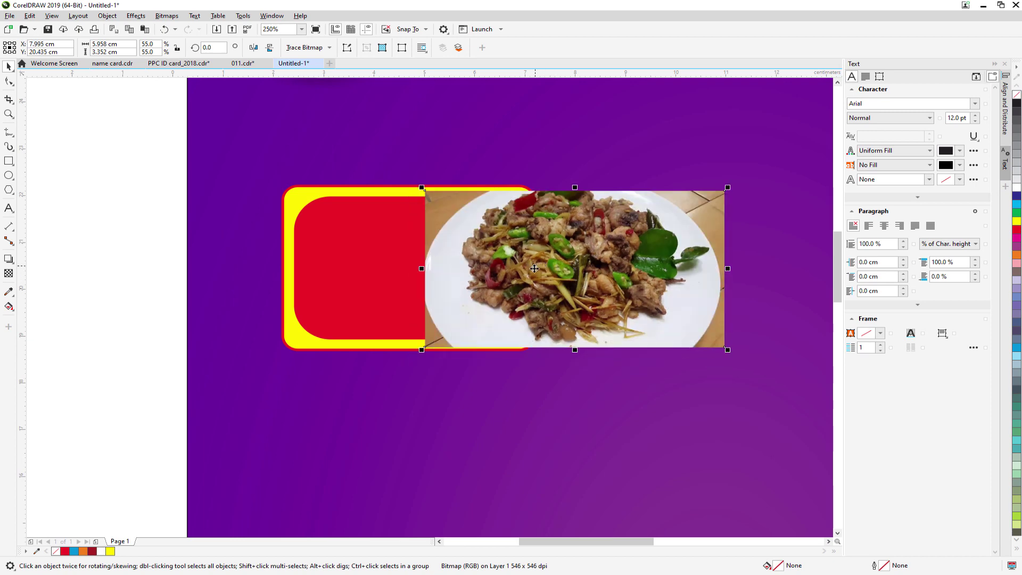
Place the dish photo inside the inner red rounded rectangle as a PowerClip.
click(136, 16)
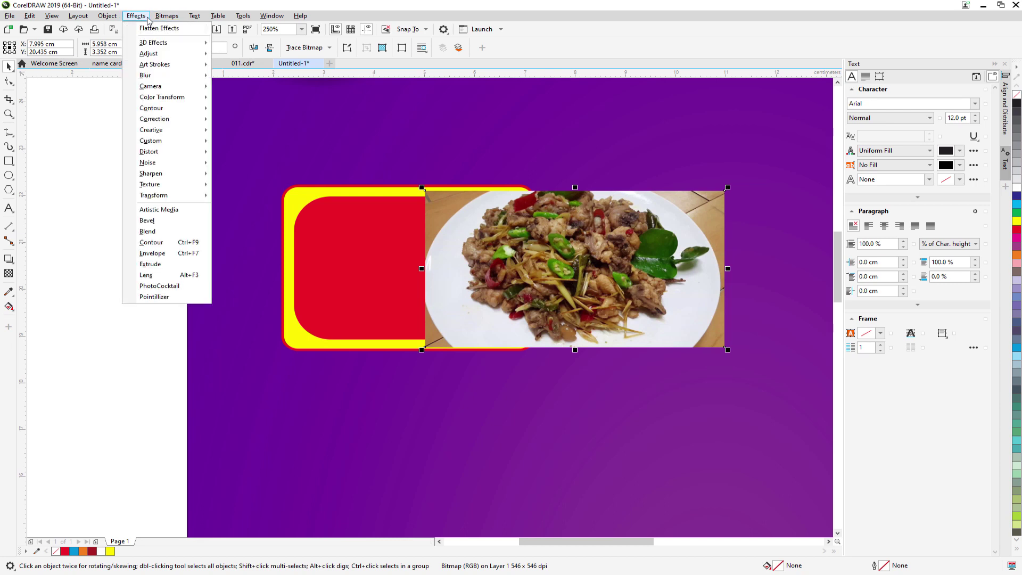
mouse_move(163, 20)
mouse_move(109, 19)
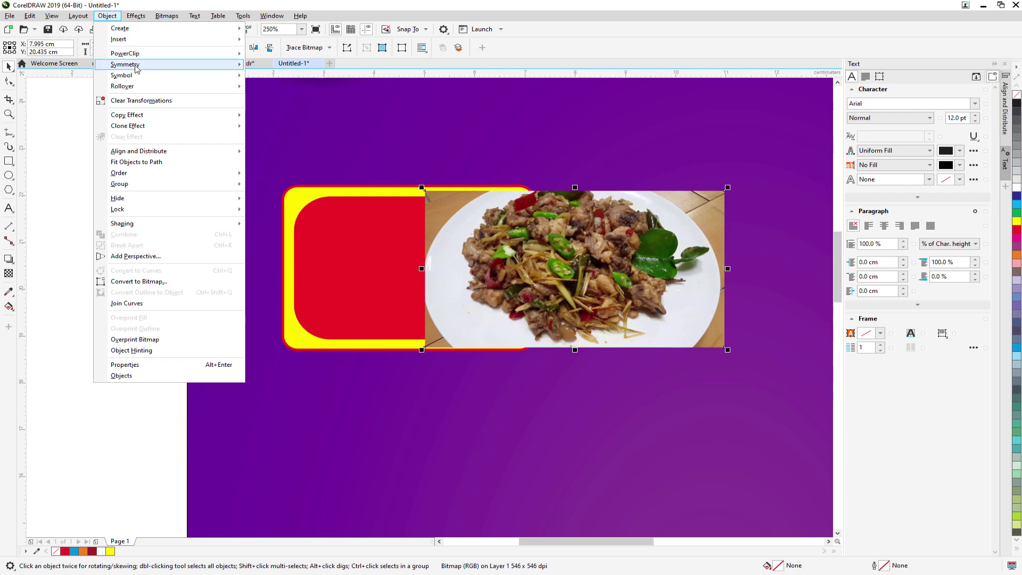
mouse_move(141, 53)
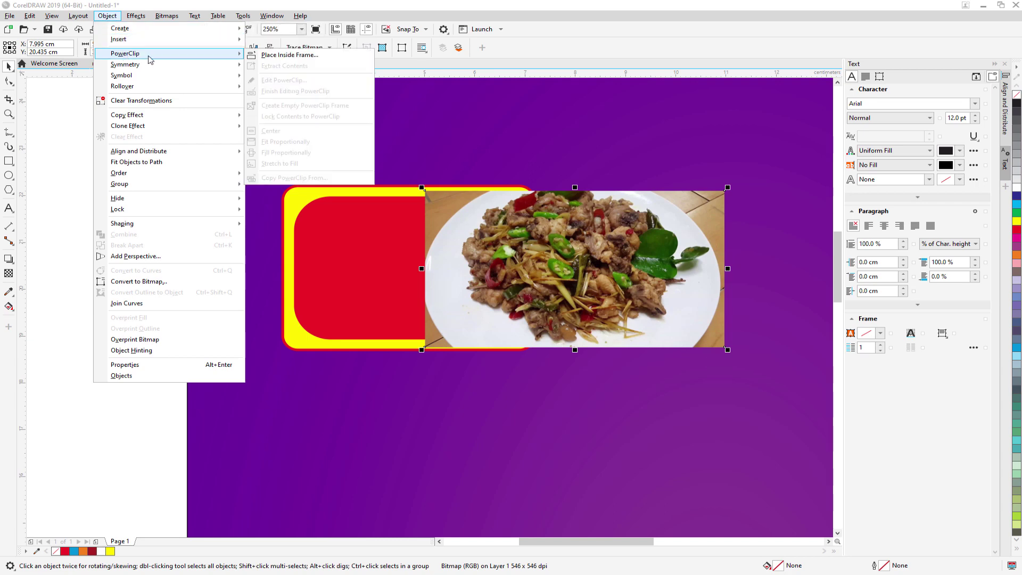
click(291, 55)
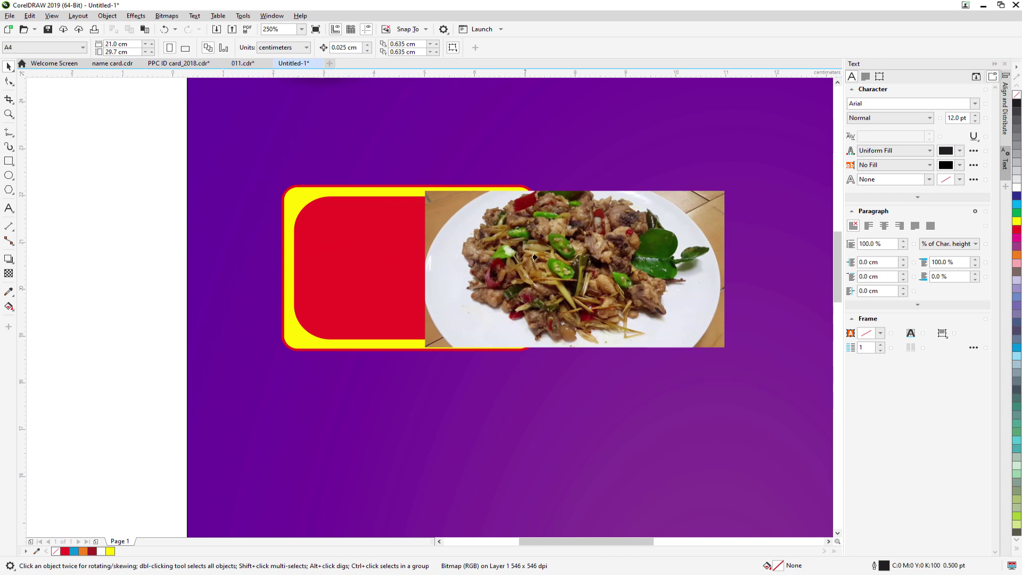
click(326, 260)
click(82, 260)
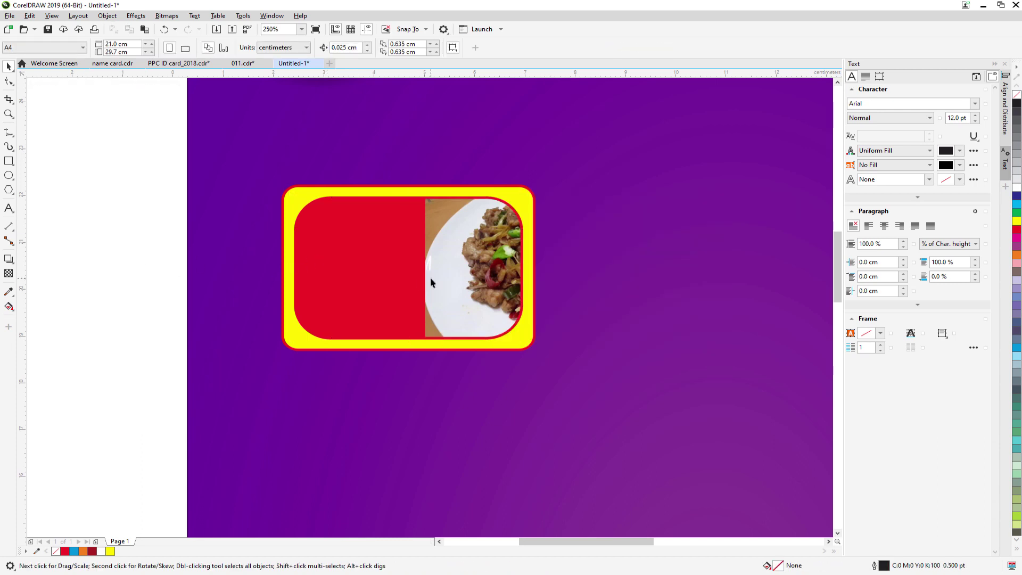
Open the red rectangle's PowerClip for editing and move the dish photo over the whole frame outline.
click(466, 270)
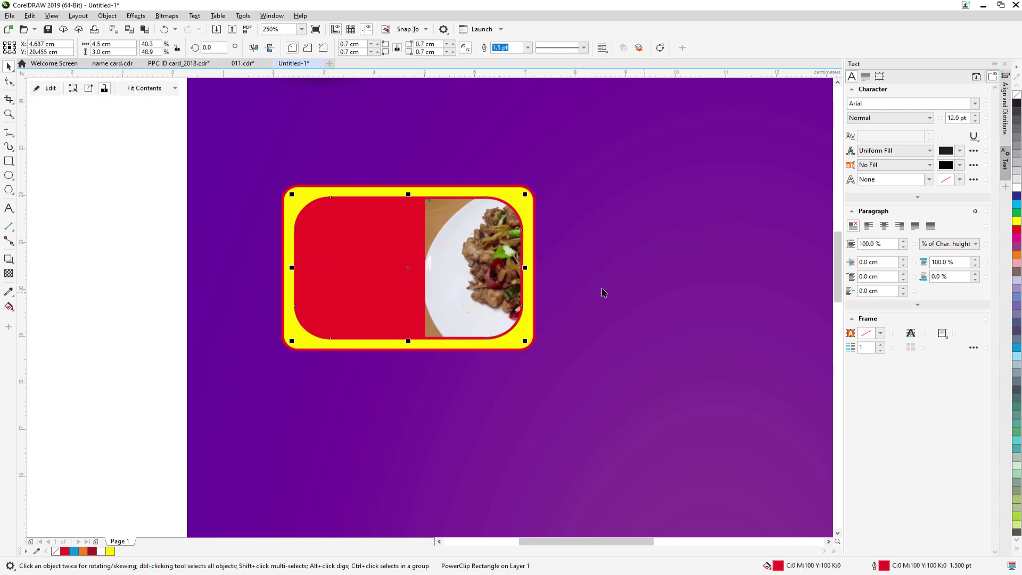
right_click(444, 251)
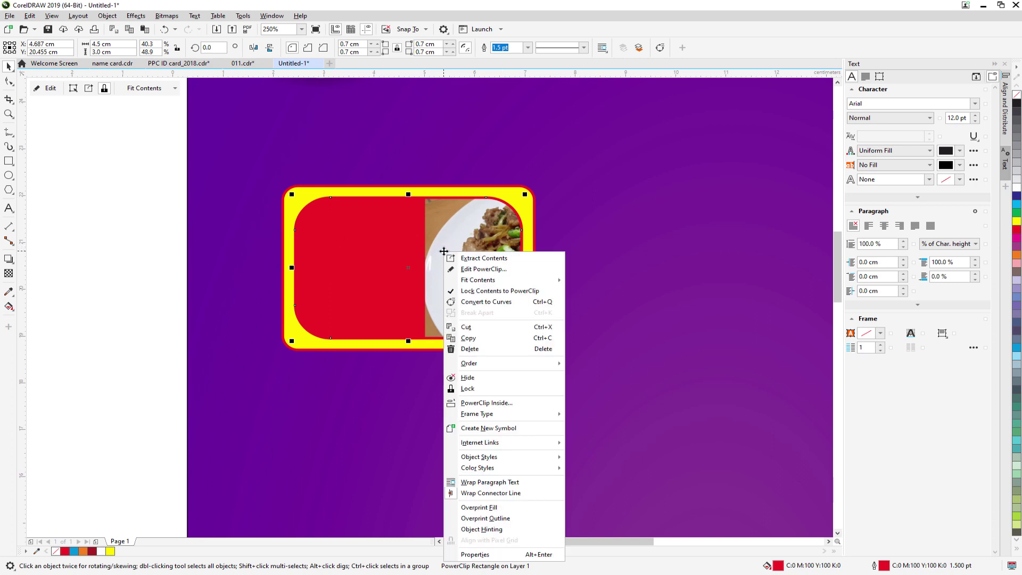
click(482, 270)
click(631, 252)
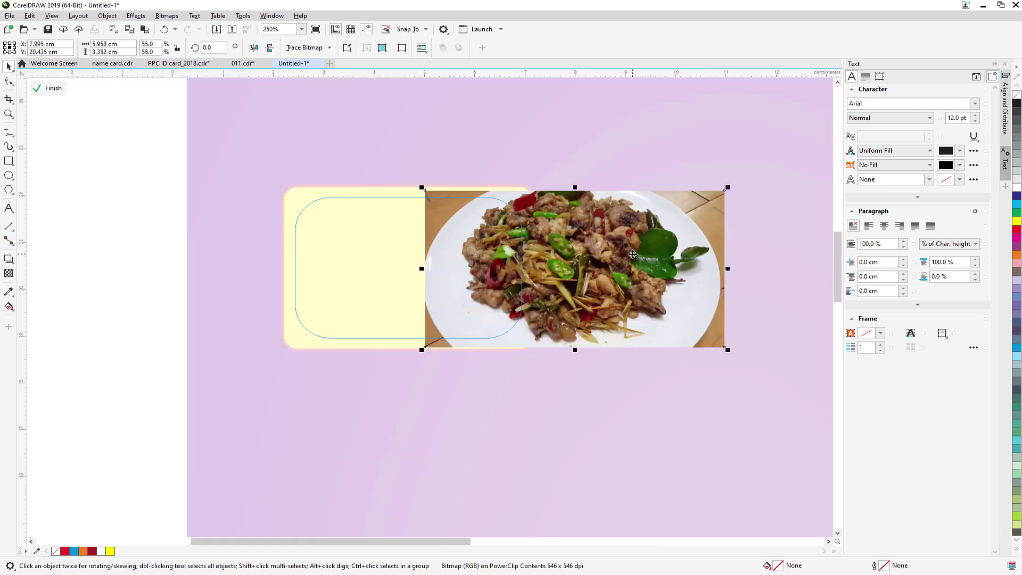
drag(632, 251, 492, 250)
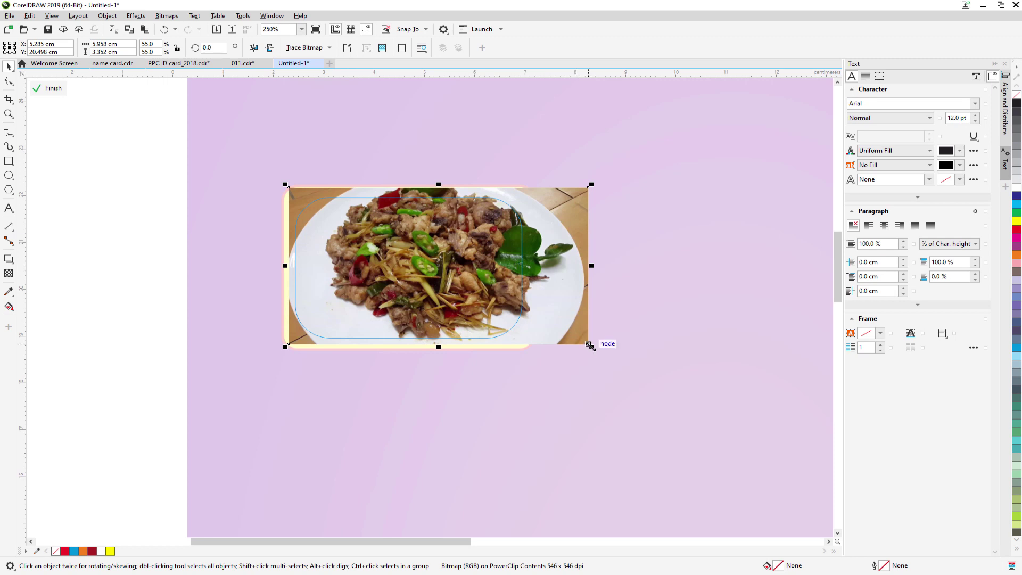
drag(590, 346, 579, 347)
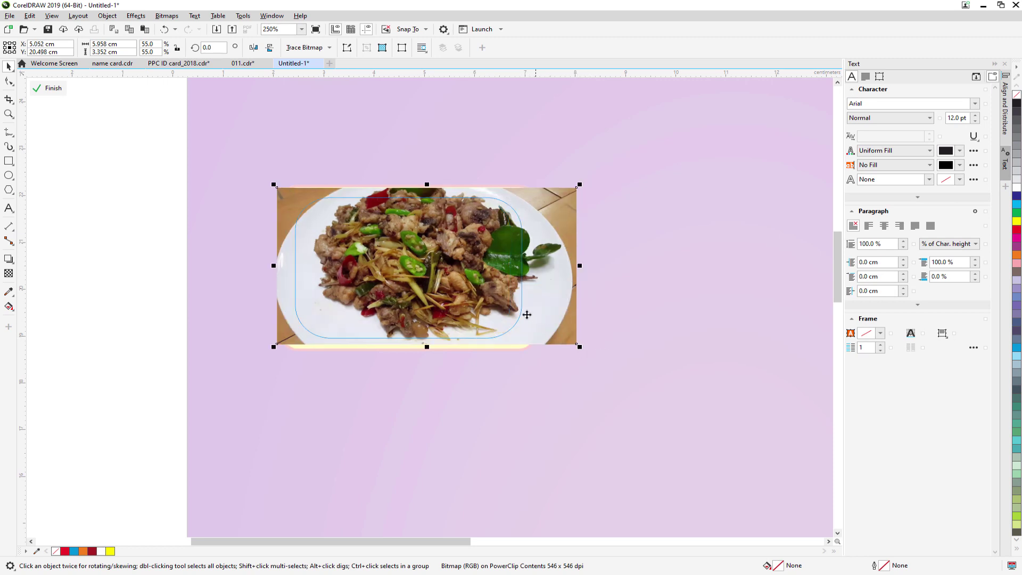
Scale the clipped photo to about 5.37 × 3.02 cm, align it with the frame outline and finish editing the PowerClip.
drag(580, 184, 566, 190)
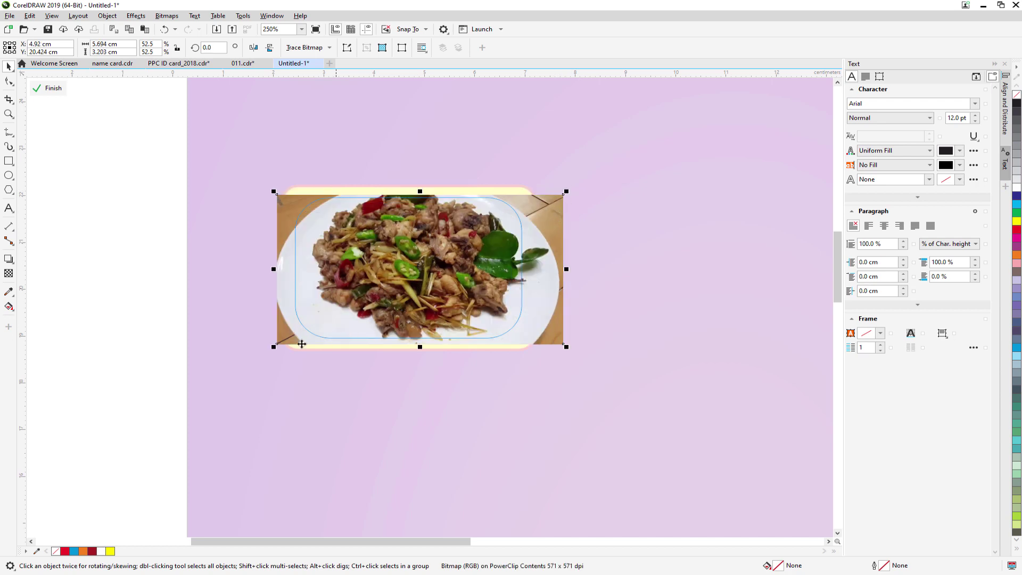
drag(274, 347, 290, 338)
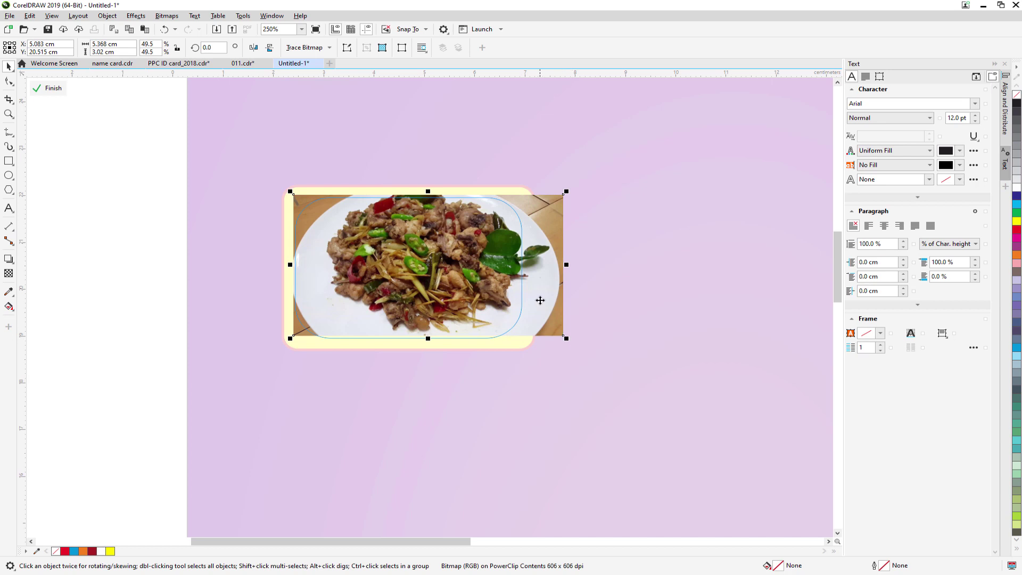
drag(541, 297, 537, 301)
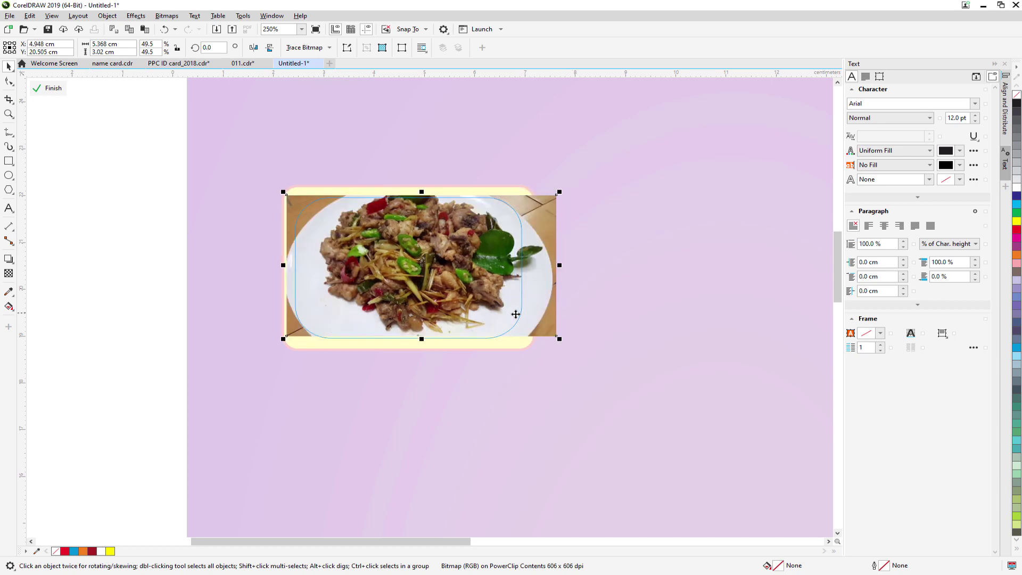
drag(516, 313, 516, 314)
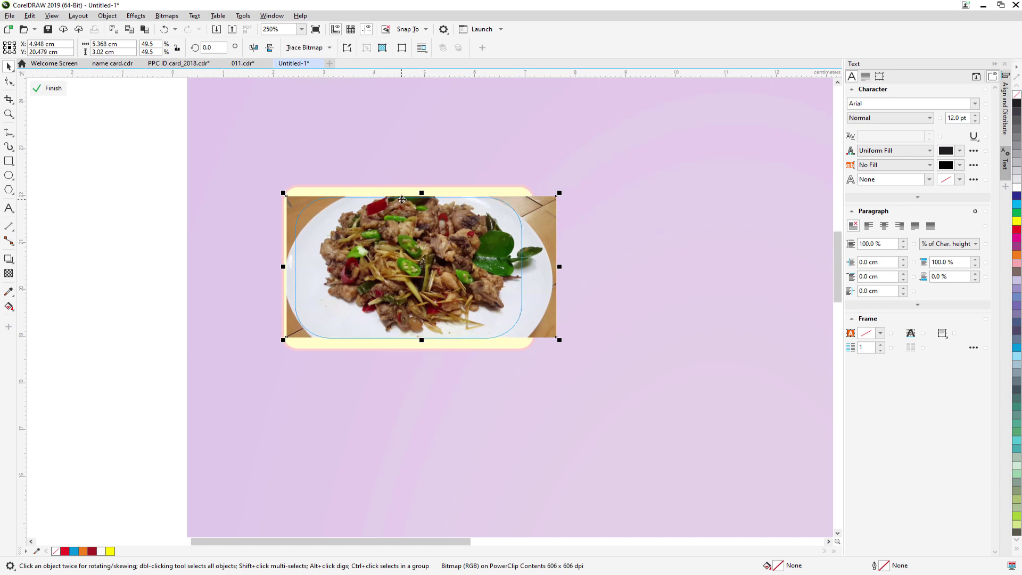
right_click(400, 225)
click(445, 233)
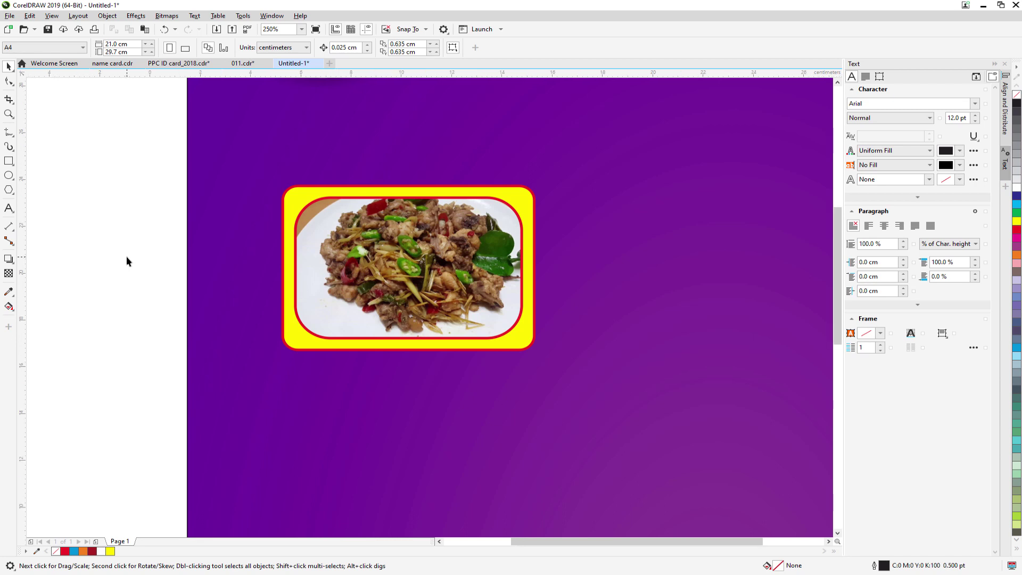
Switch to 011.cdr, inspect the first menu row's dish name and price text, and copy the black Khmer dish name.
scroll(126, 257, down, 1)
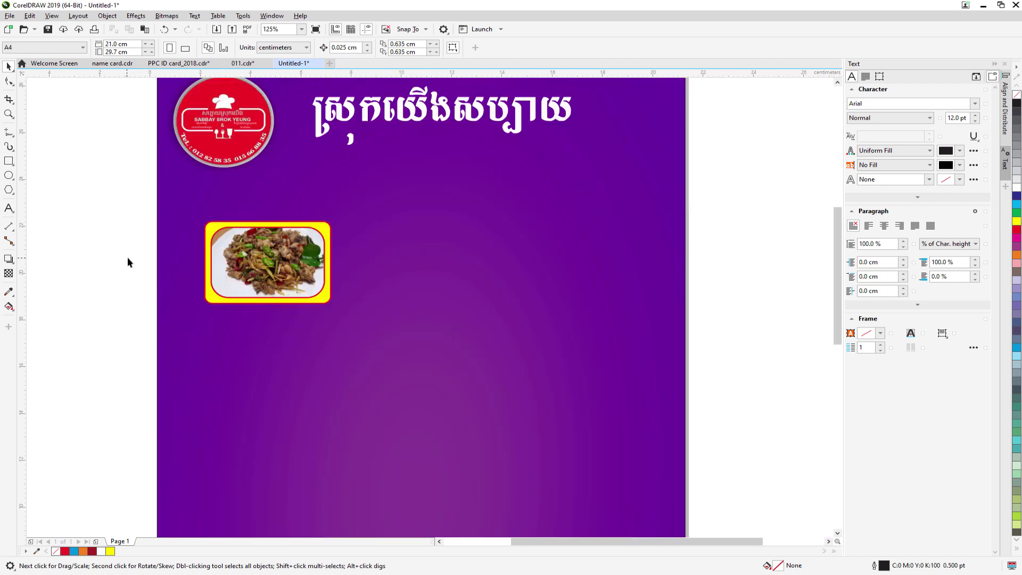
scroll(129, 258, down, 1)
scroll(96, 252, up, 1)
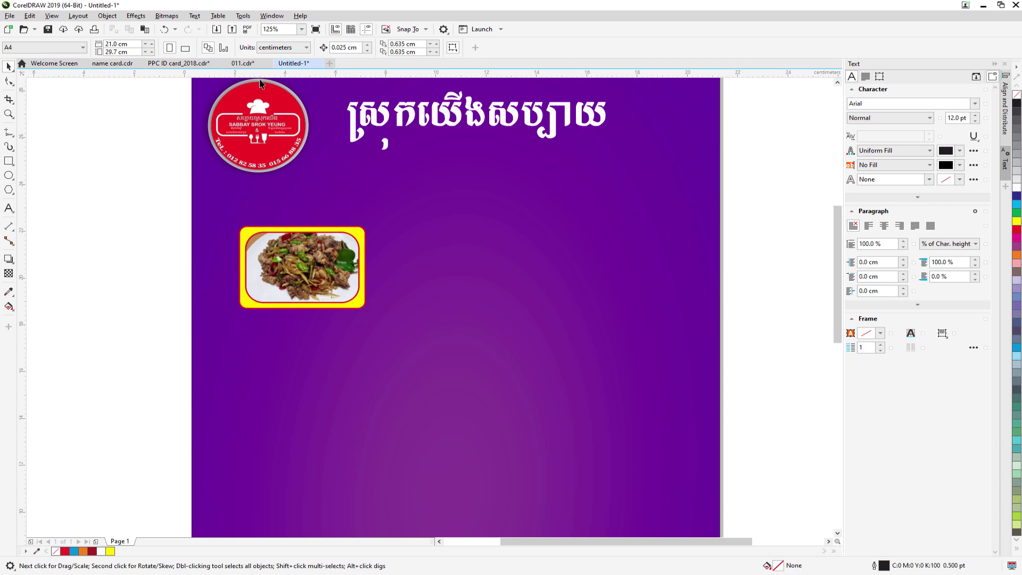
click(243, 62)
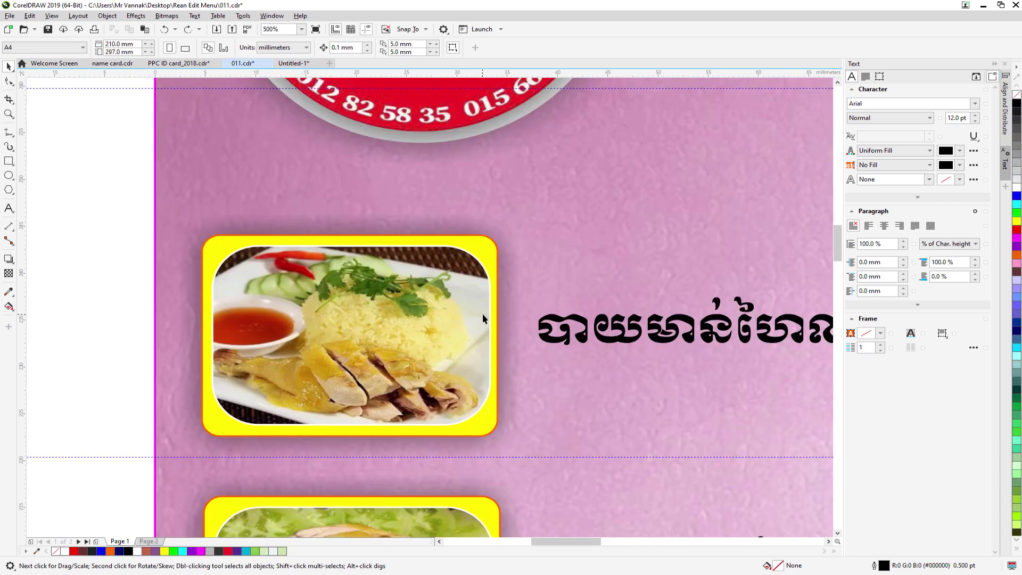
scroll(507, 298, down, 2)
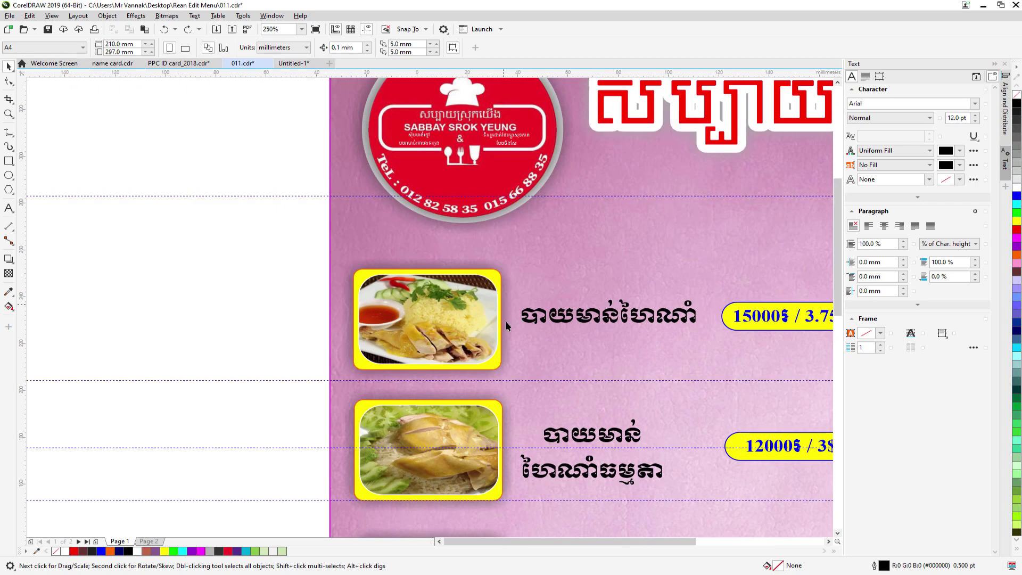
scroll(648, 413, down, 3)
scroll(648, 412, up, 2)
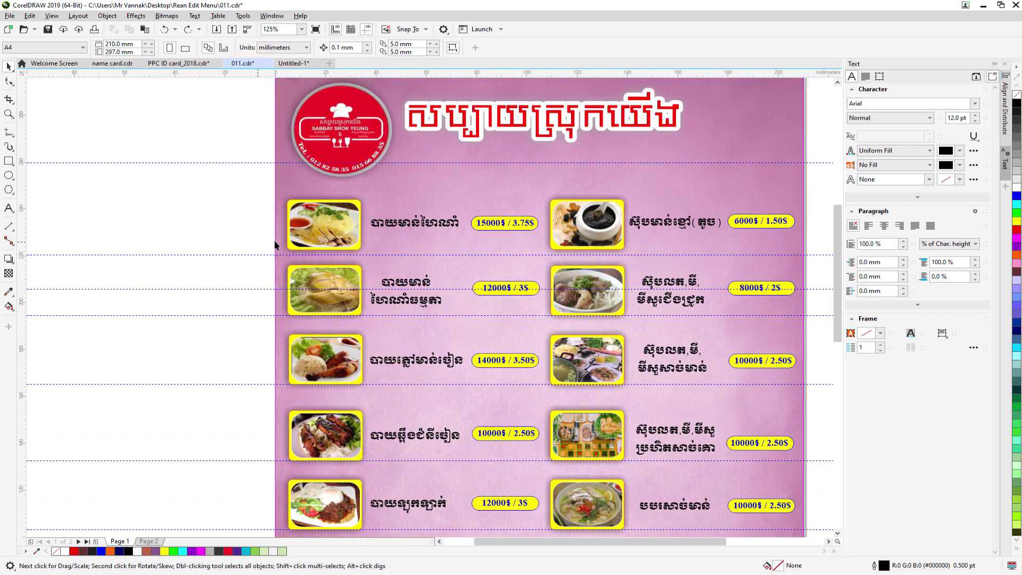
click(425, 226)
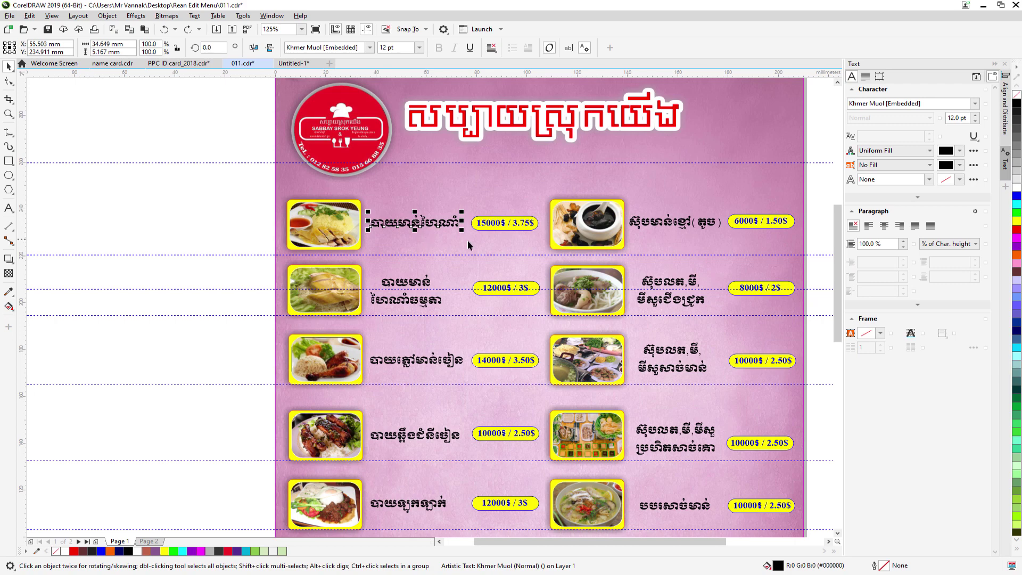
click(502, 234)
ctrl+click(502, 230)
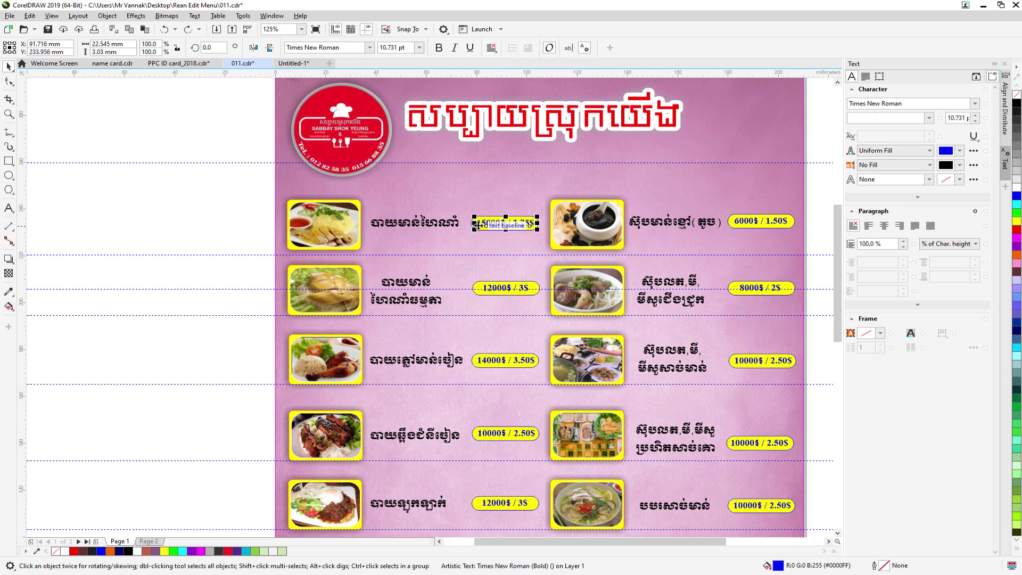
ctrl+click(401, 226)
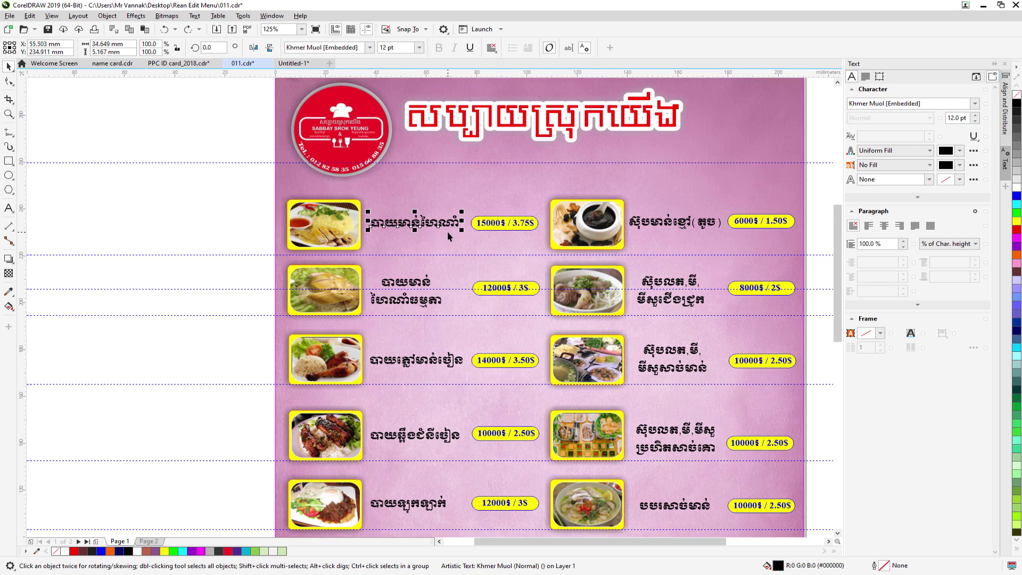
Paste the Khmer dish name into Untitled-1, replacing its embedded font with the PANOSE suggested match.
click(293, 63)
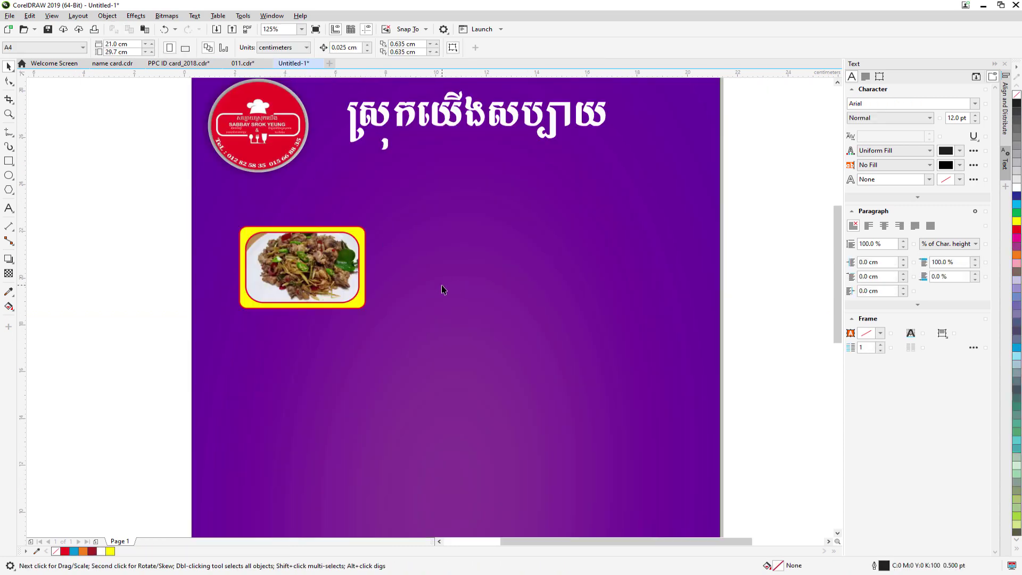
key(ctrl+v)
click(632, 408)
key(ctrl+v)
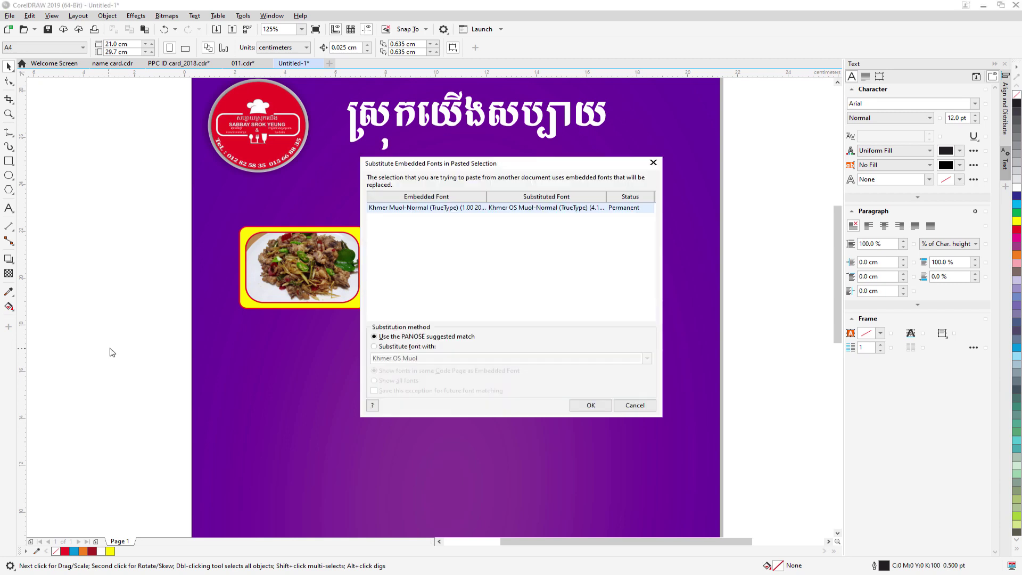
click(589, 407)
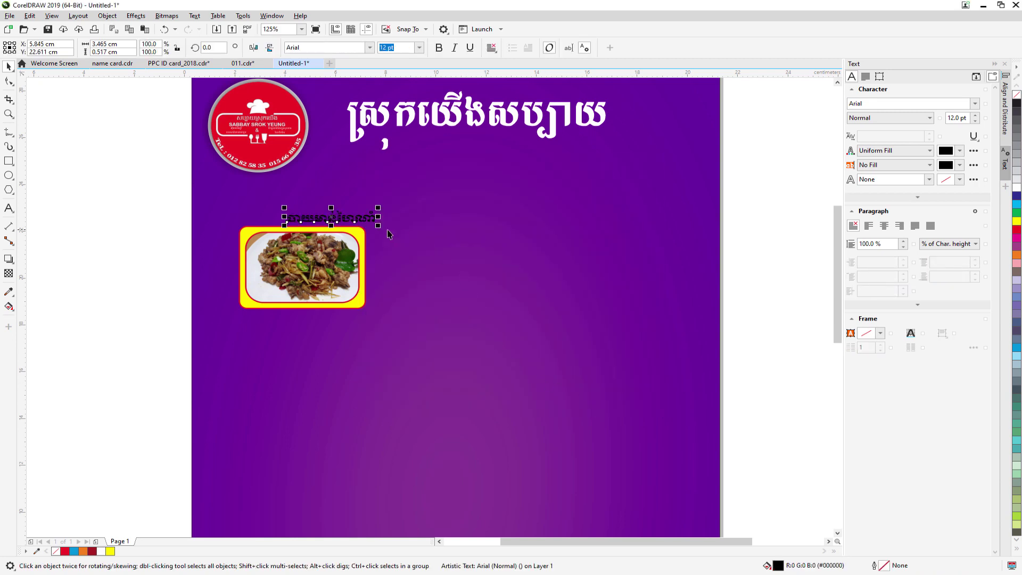
Move the framed dish photo close to the page's left edge and place the Khmer dish name beside it.
drag(347, 217, 439, 270)
click(130, 213)
drag(195, 223, 377, 331)
drag(283, 268, 269, 267)
click(158, 272)
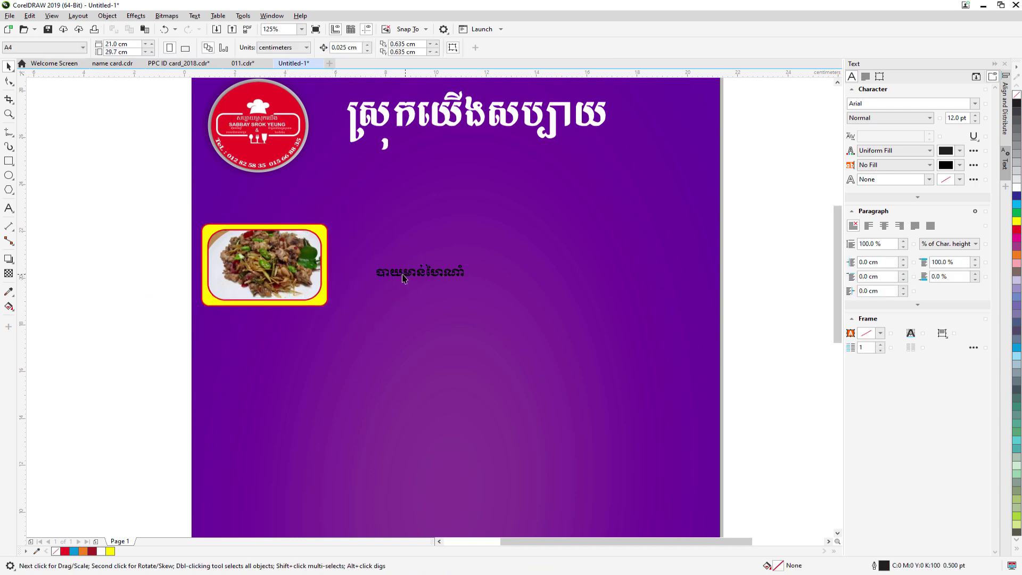
drag(403, 277, 370, 274)
click(111, 278)
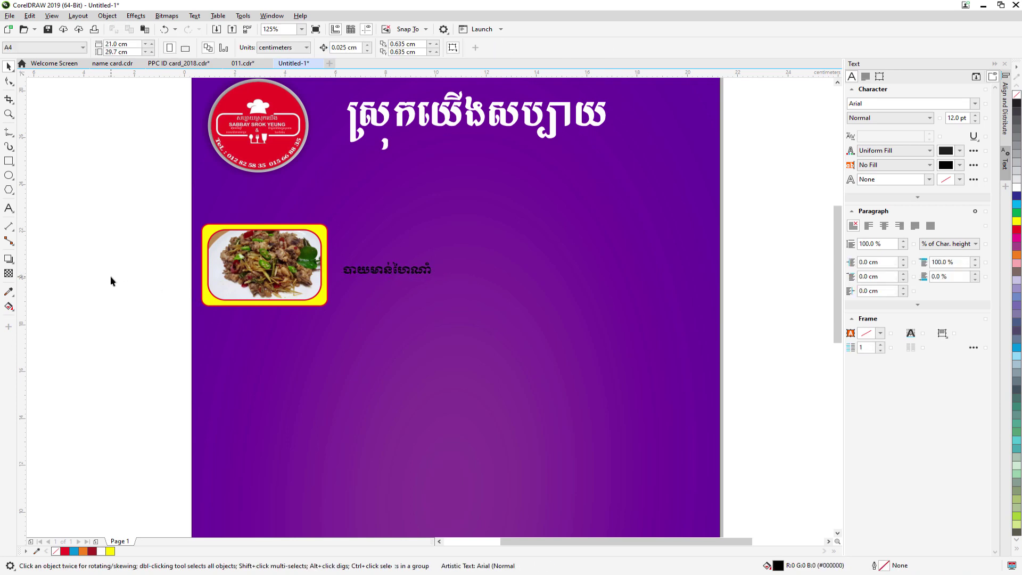
Scale the yellow frame together with its clipped photo down to about 3.82 × 2.67 cm, keeping it near the page's left edge.
scroll(110, 276, down, 2)
scroll(127, 271, up, 4)
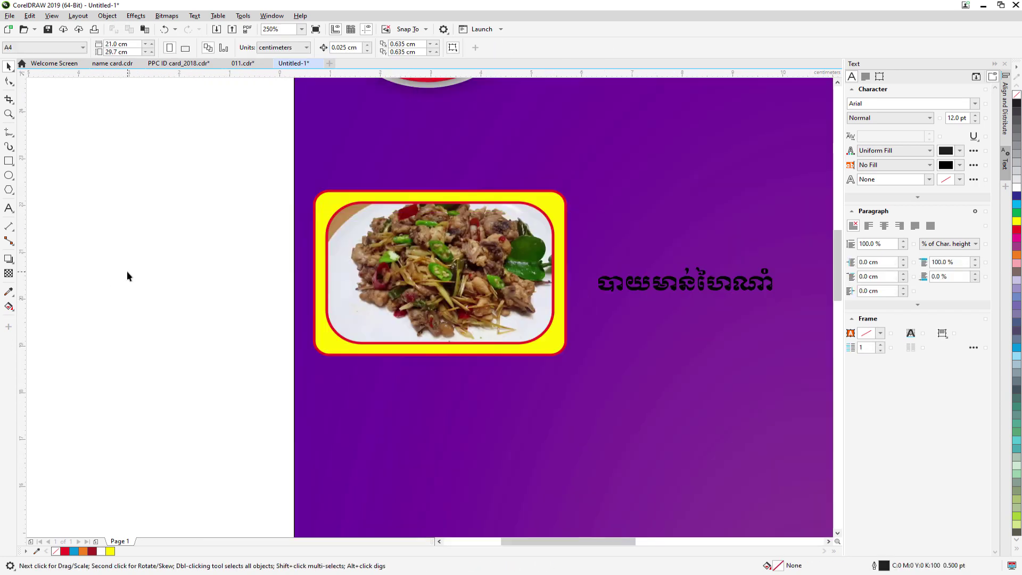
drag(244, 173, 586, 396)
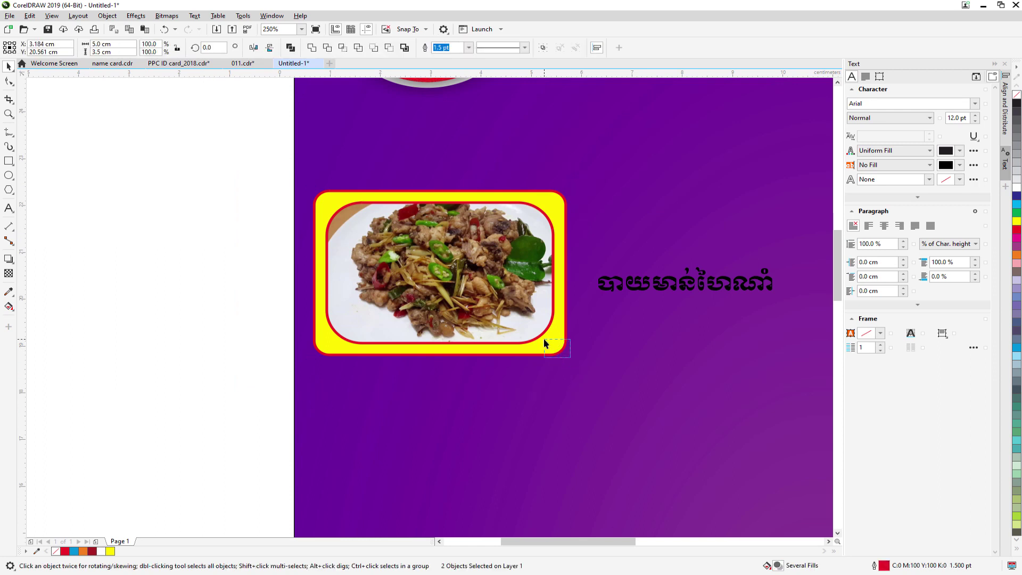
click(210, 205)
drag(366, 211, 592, 414)
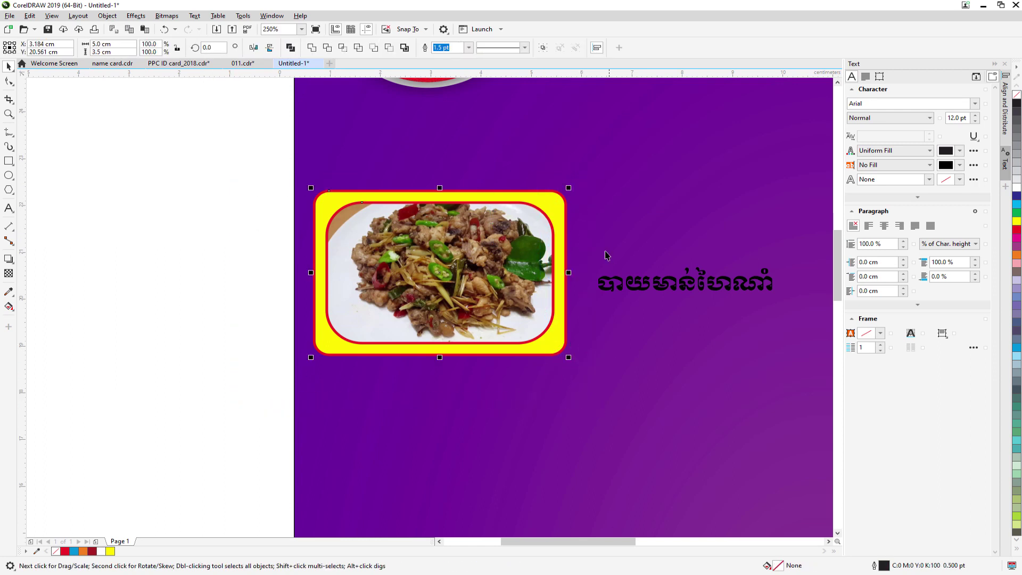
drag(568, 187, 539, 207)
drag(539, 359, 509, 338)
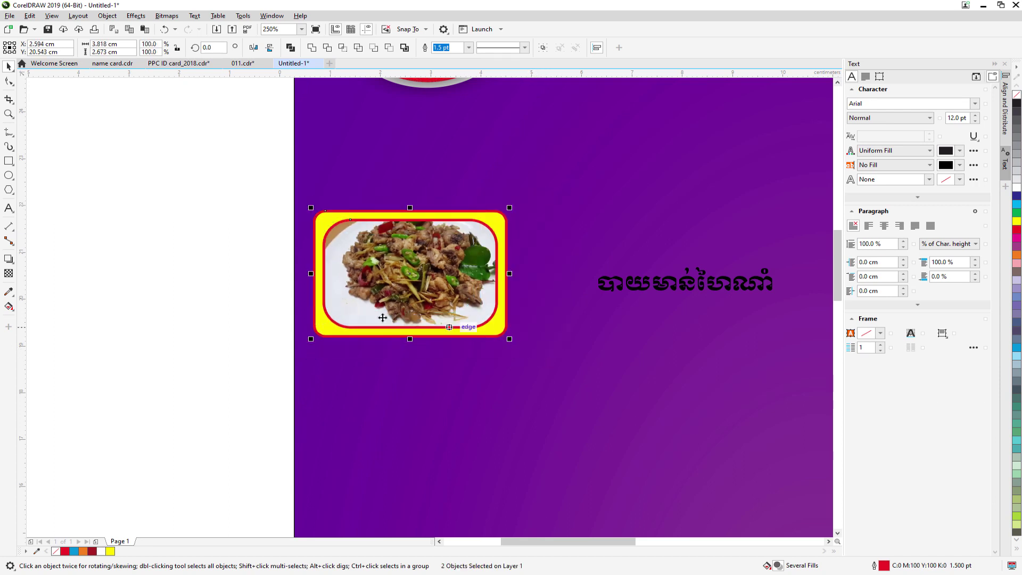
click(170, 287)
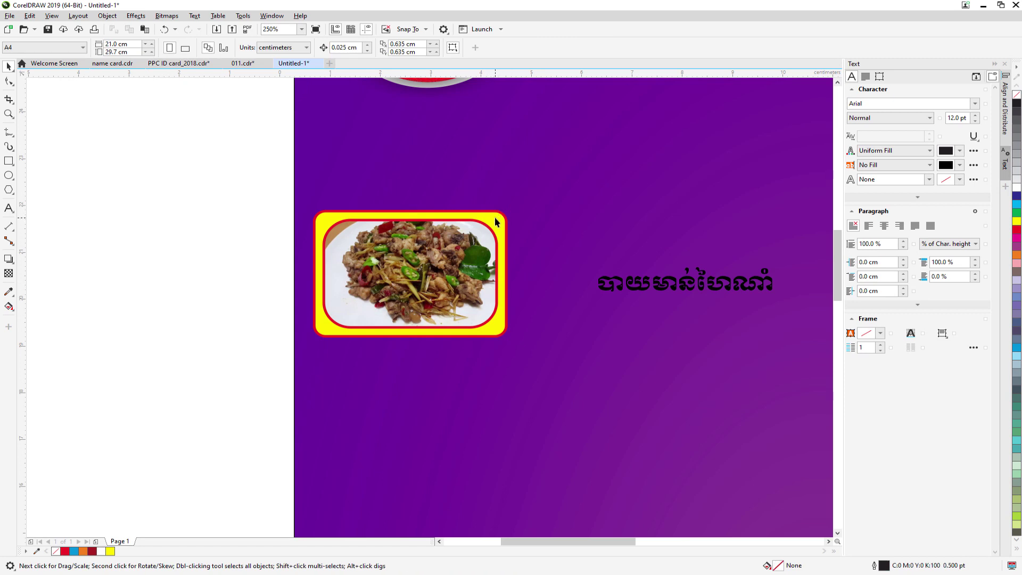
Set the outline width of both the yellow frame and the photo shape to 1.0 pt.
drag(240, 180, 566, 410)
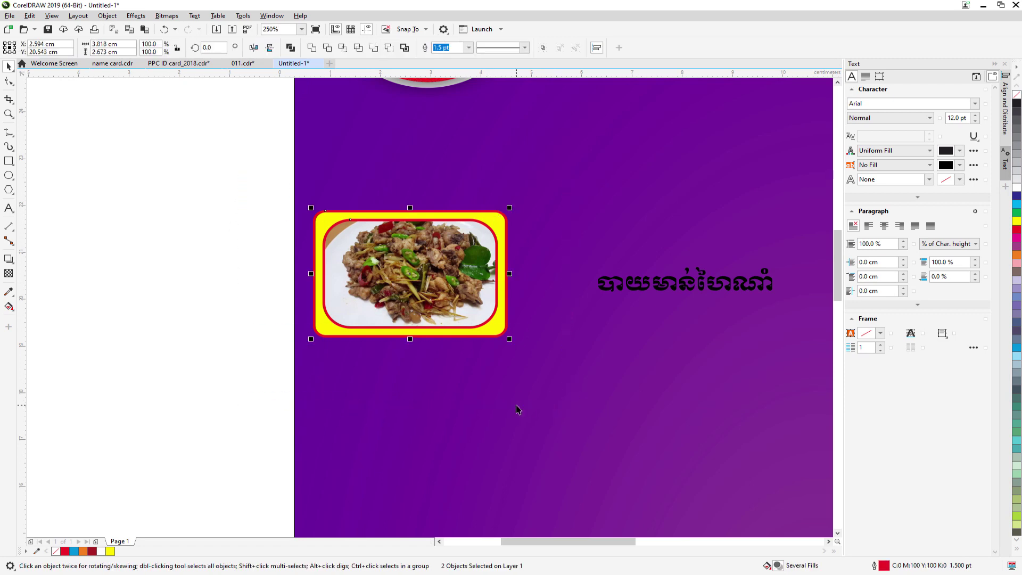
click(468, 49)
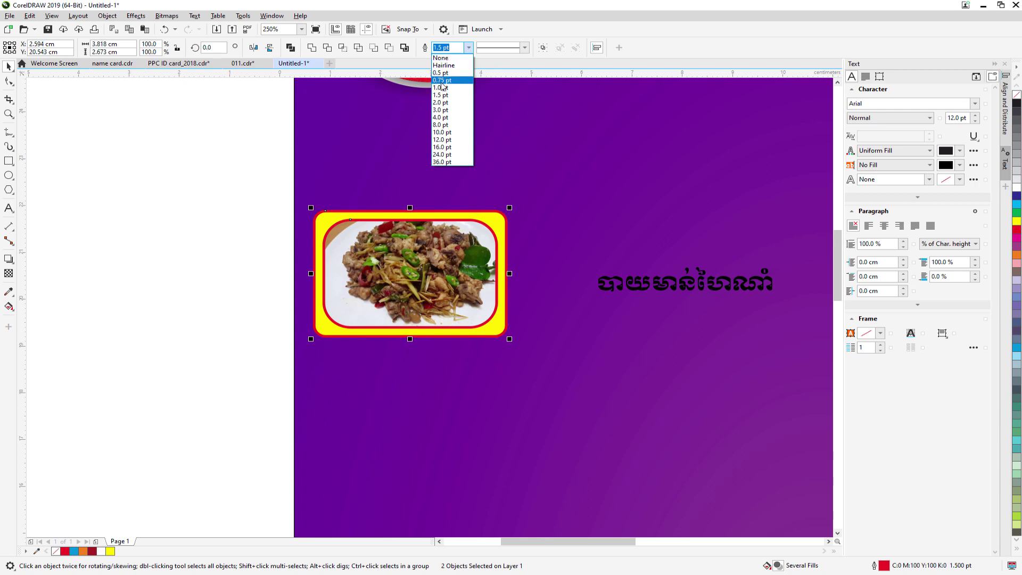
click(443, 90)
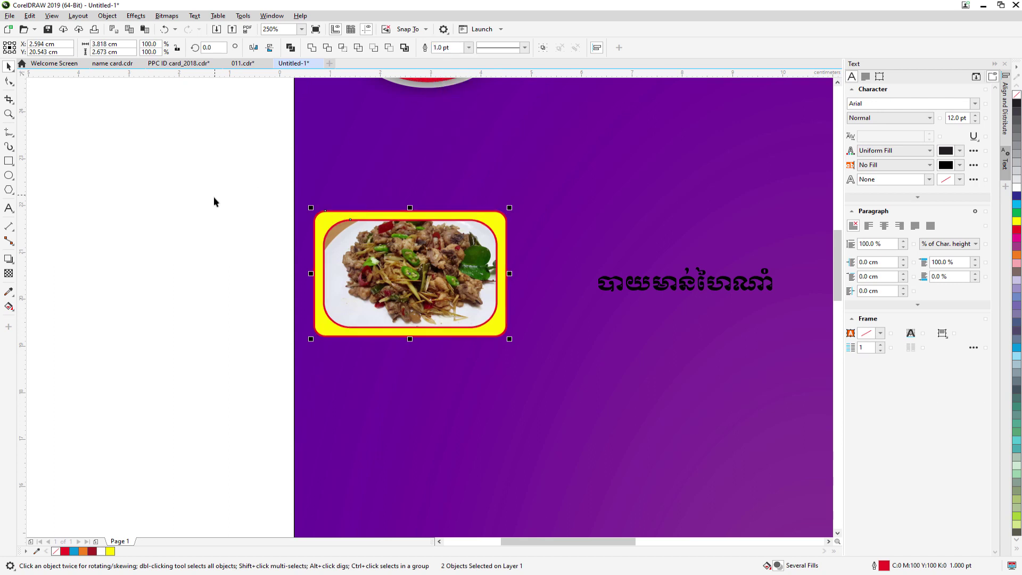
click(194, 216)
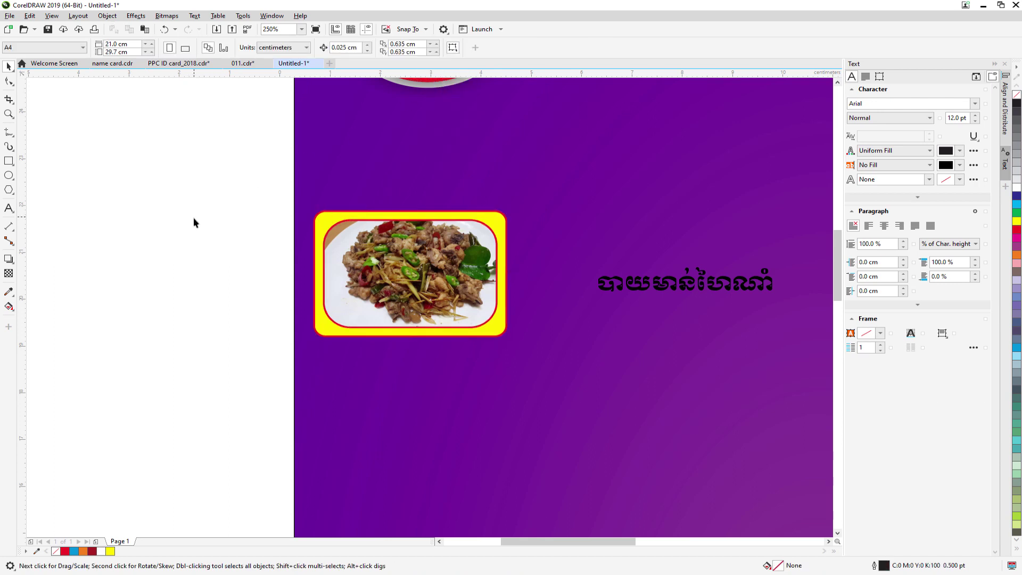
Move the Khmer dish name nearer to the photo frame and fill it white.
drag(623, 282, 581, 273)
scroll(585, 307, down, 2)
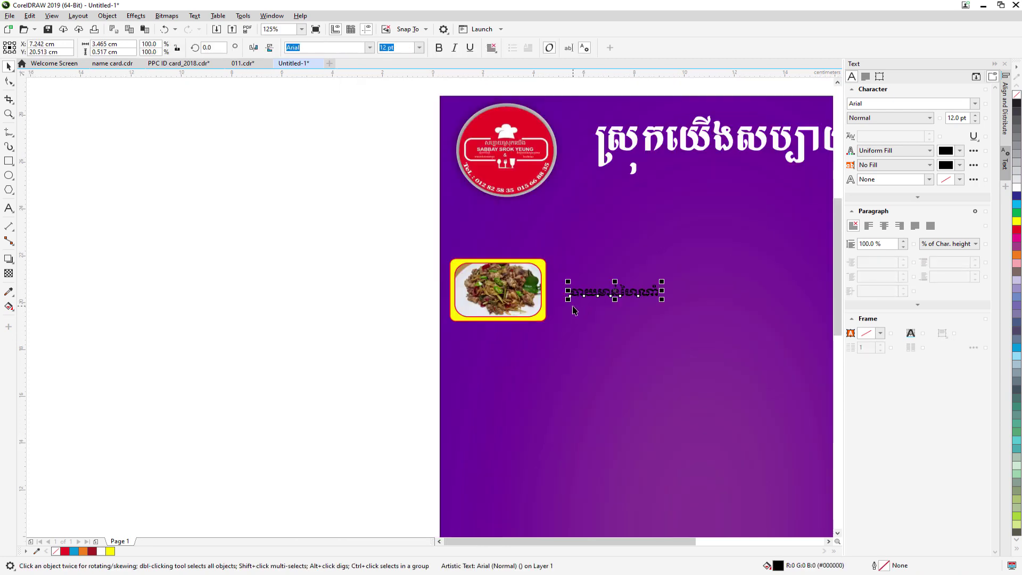
click(1017, 187)
click(324, 354)
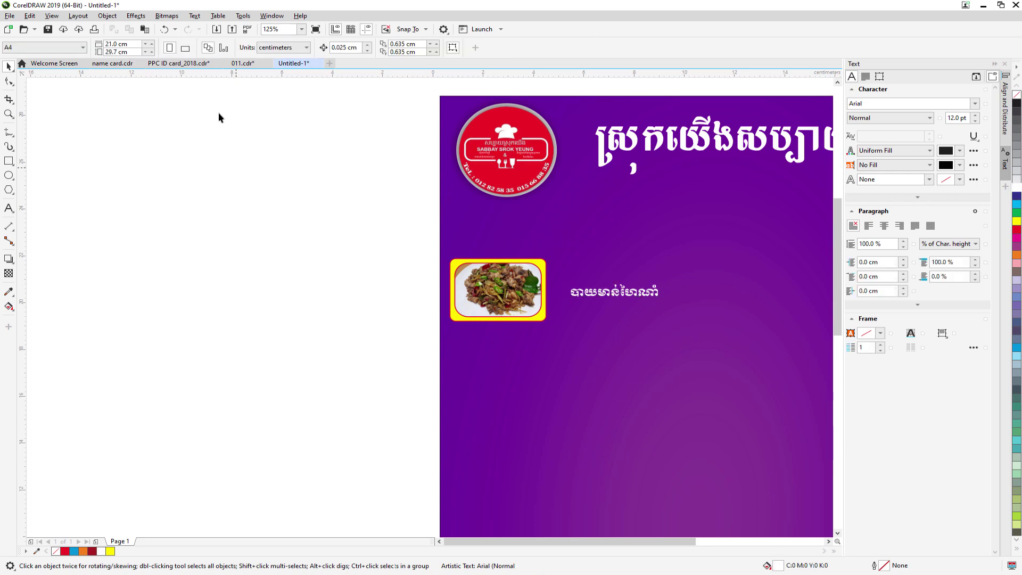
Compare the spacing with 011.cdr, and in Untitled-1 move the dish name close beside the photo frame at mid-height.
click(249, 63)
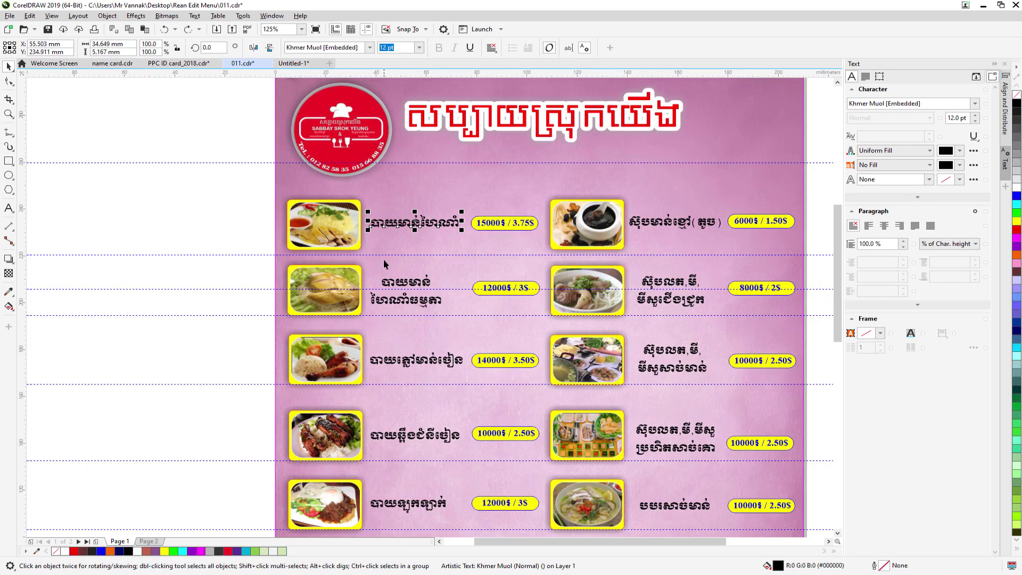
click(293, 64)
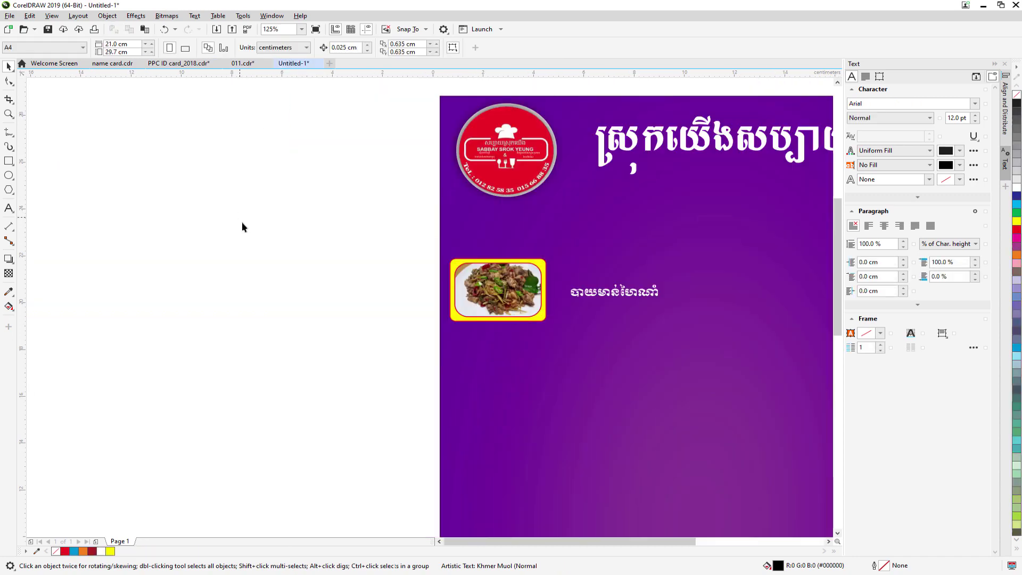
scroll(268, 307, up, 2)
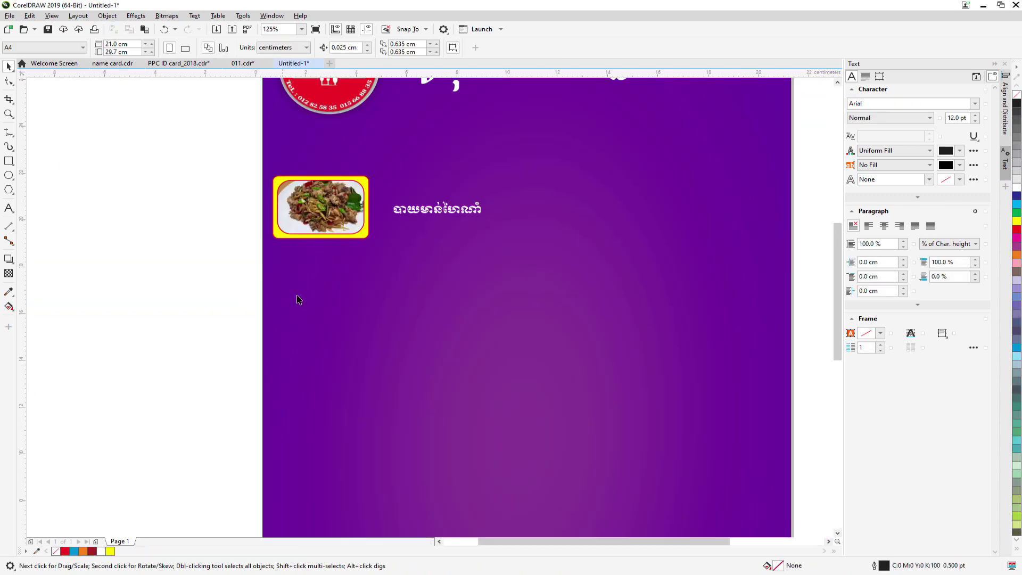
scroll(310, 295, down, 1)
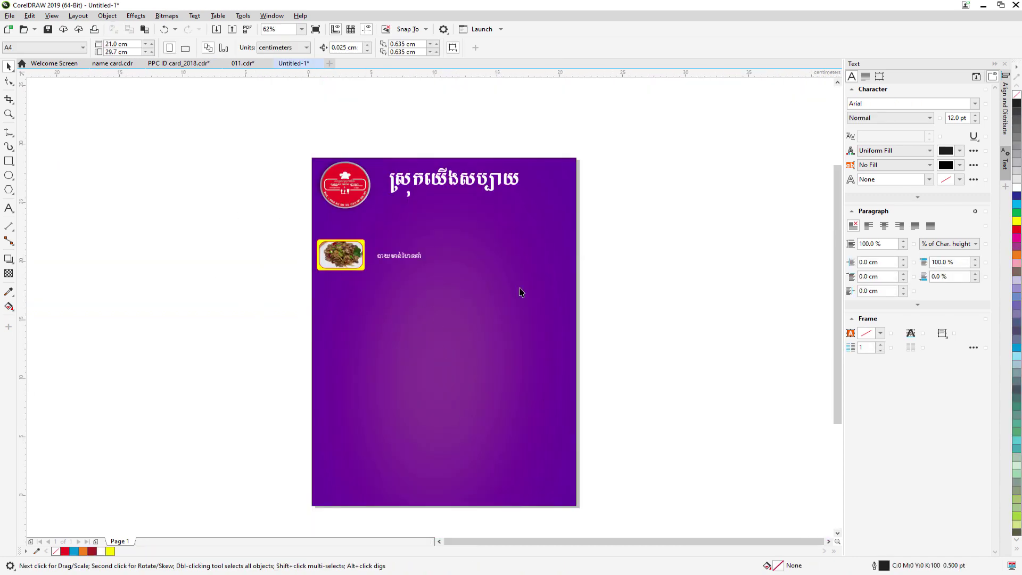
scroll(366, 254, up, 1)
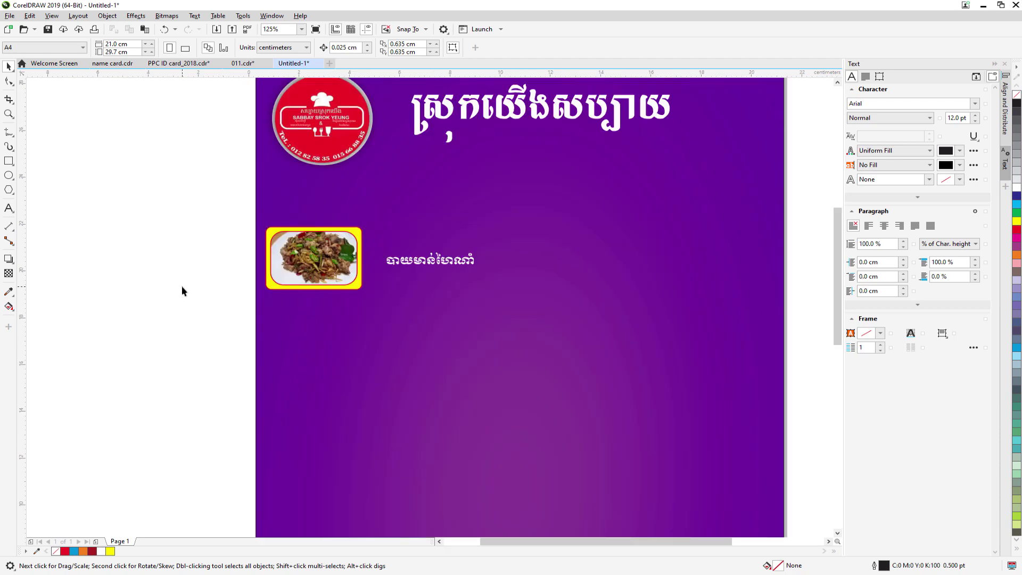
drag(418, 266, 408, 271)
click(173, 273)
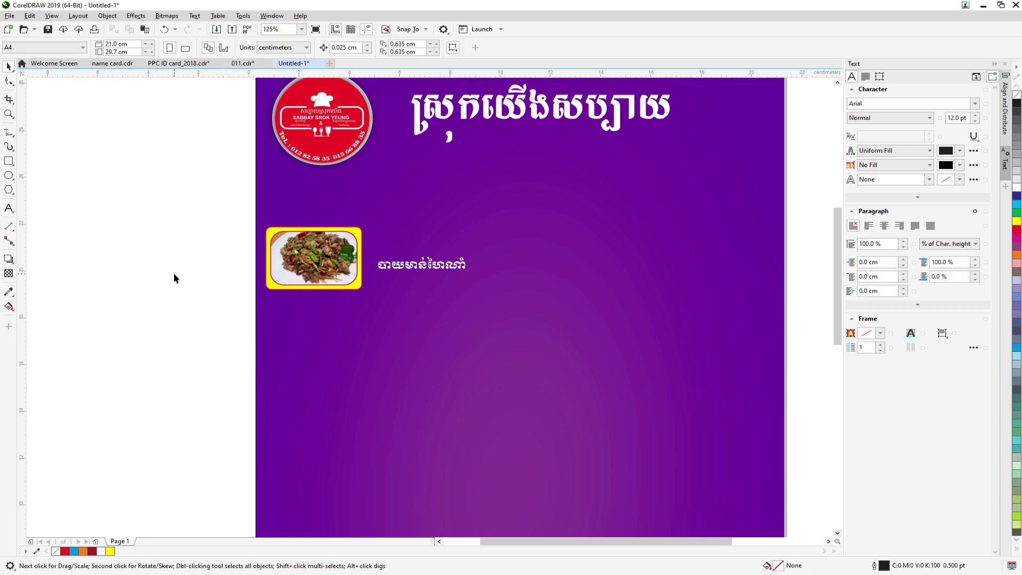
scroll(172, 273, down, 3)
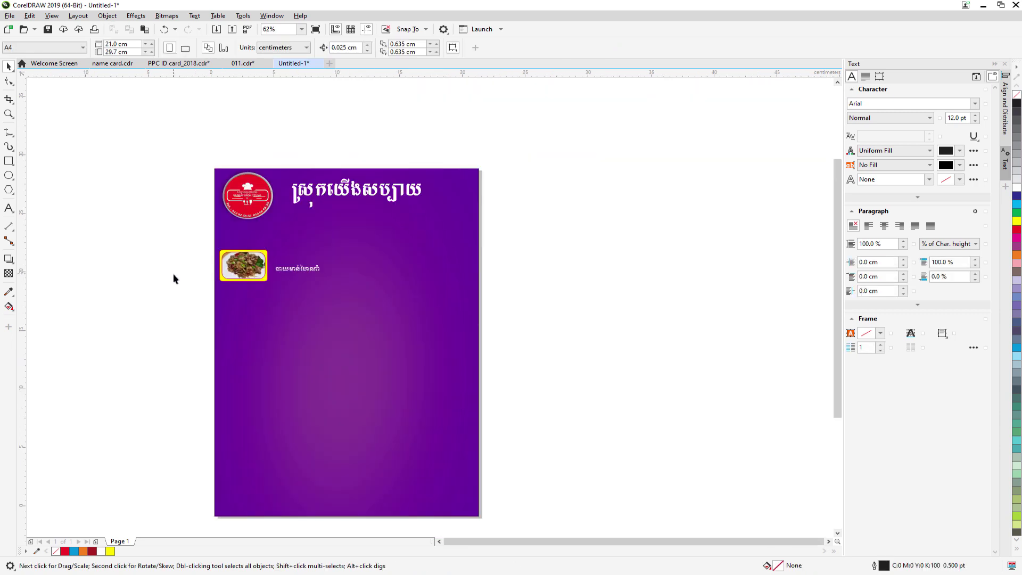
scroll(198, 282, up, 3)
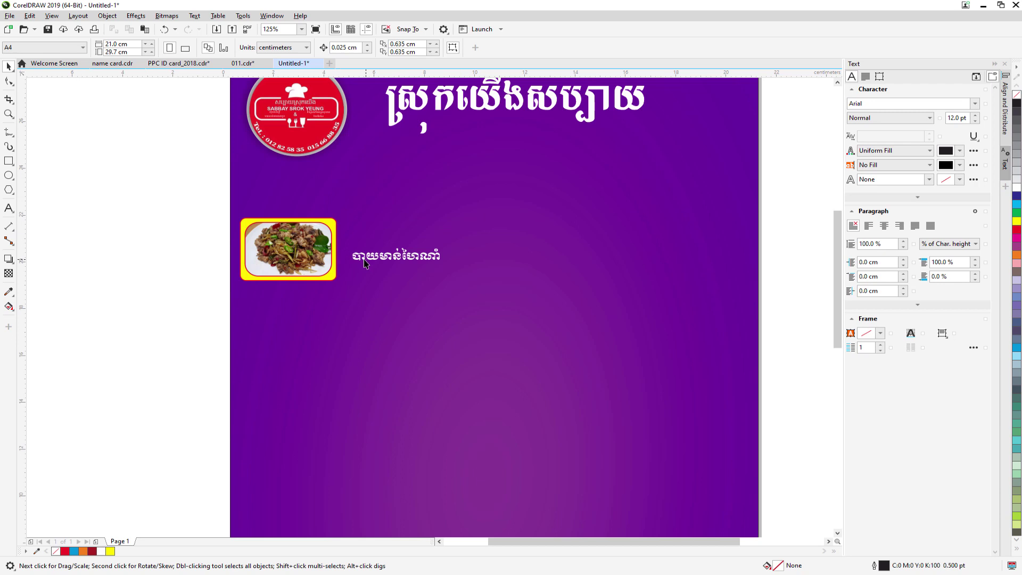
drag(363, 261, 353, 261)
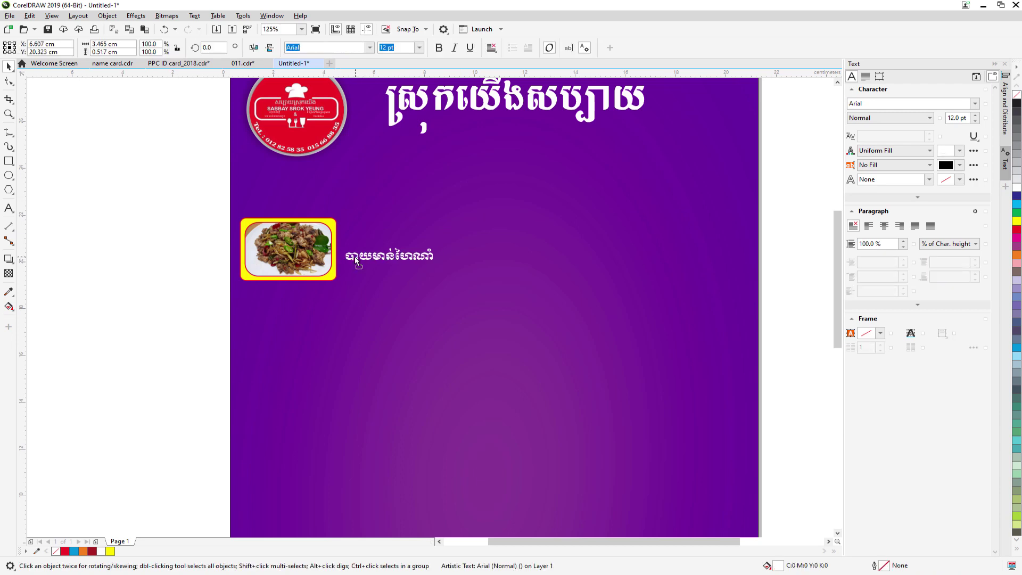
click(154, 257)
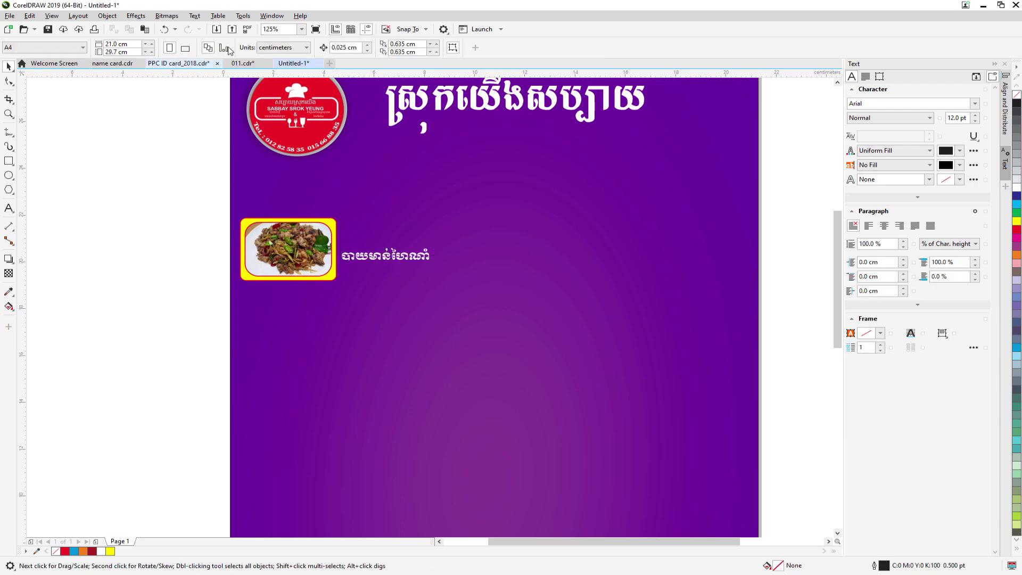
Check the price label in 011.cdr and draw a rectangle about 2.9 × 0.55 cm in Untitled-1 with 0.5 cm rounded corners.
click(249, 64)
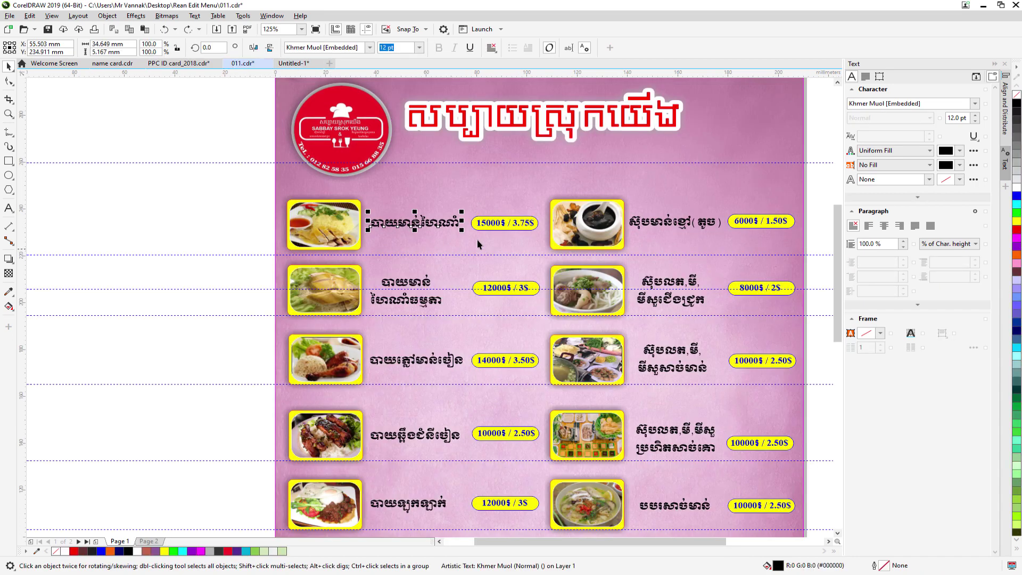
click(293, 63)
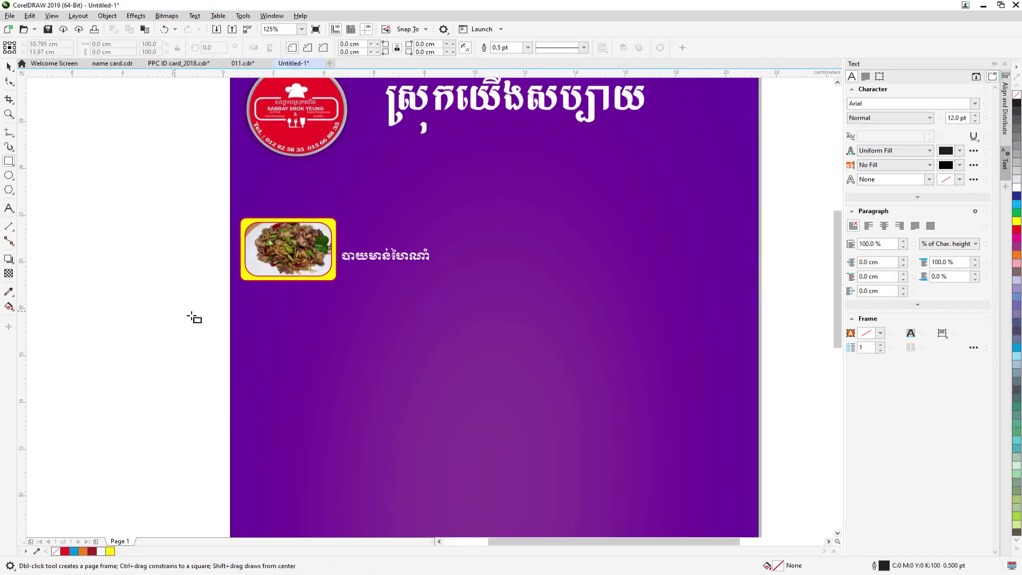
drag(175, 311, 248, 323)
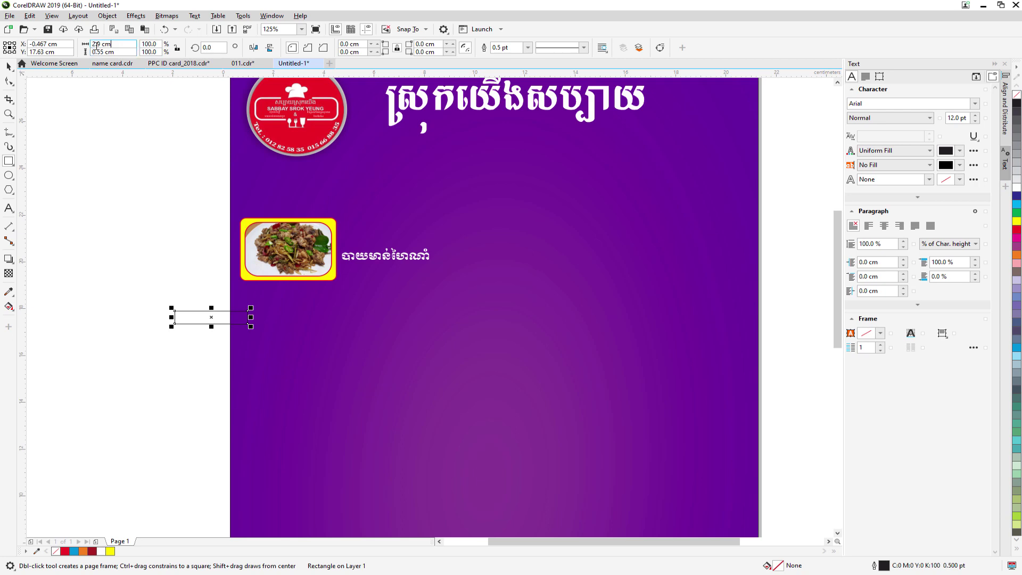
key(shift+Tab)
click(438, 44)
text(0.5)
key(Return)
click(9, 66)
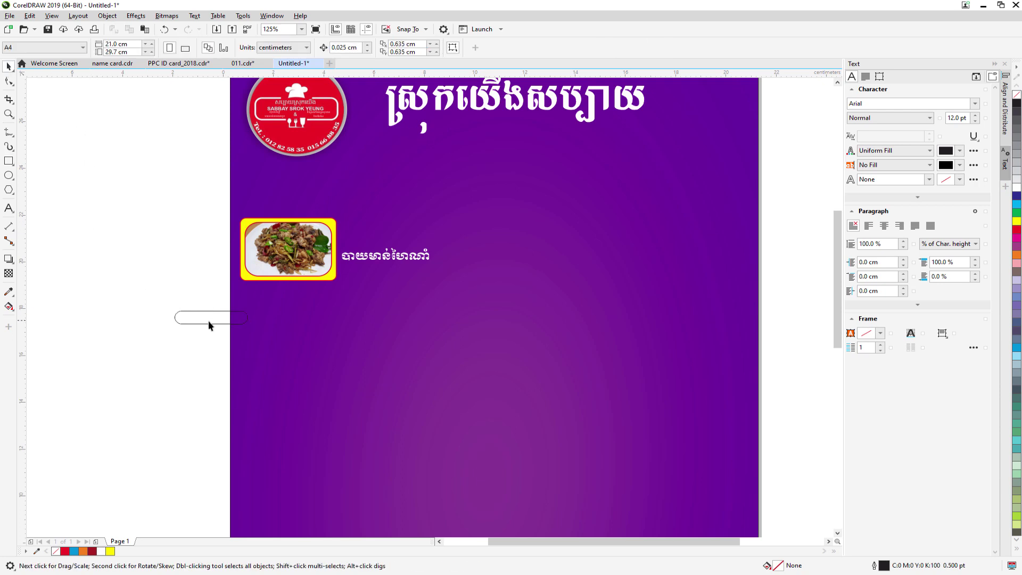
Move the rounded rectangle to the right of the dish name and give it a green fill and red outline.
drag(212, 322, 471, 259)
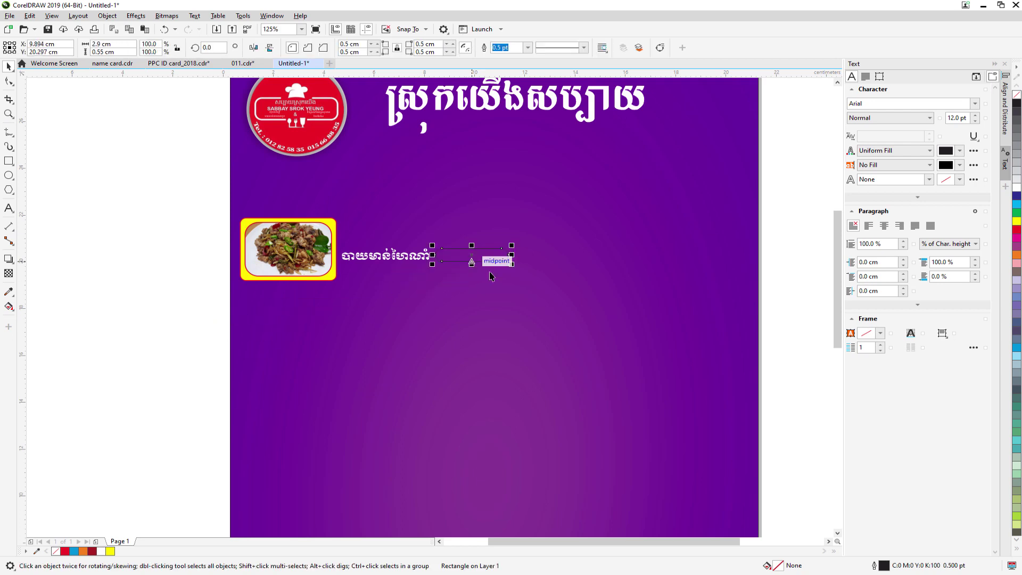
click(1017, 214)
right_click(1017, 230)
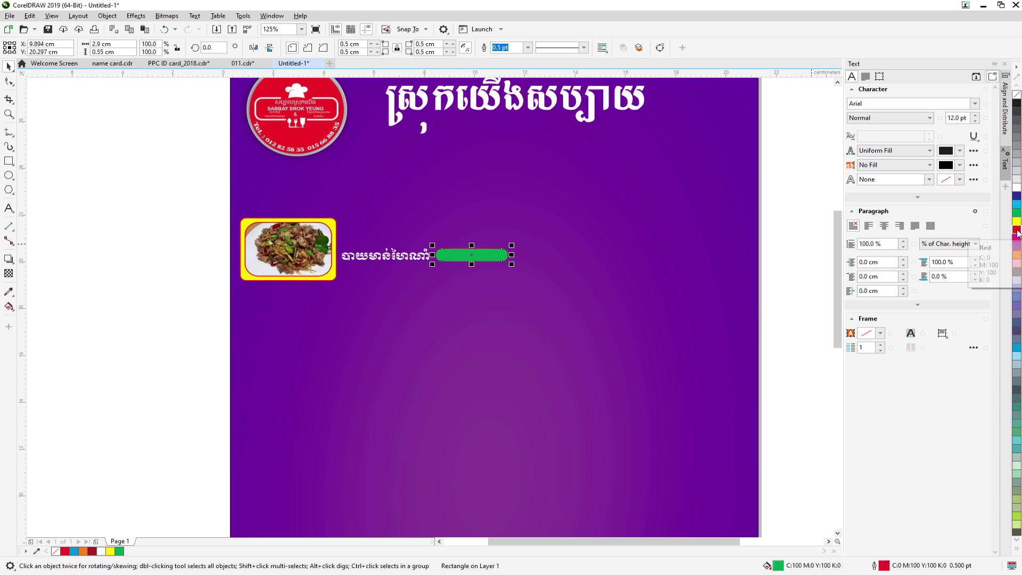
click(118, 335)
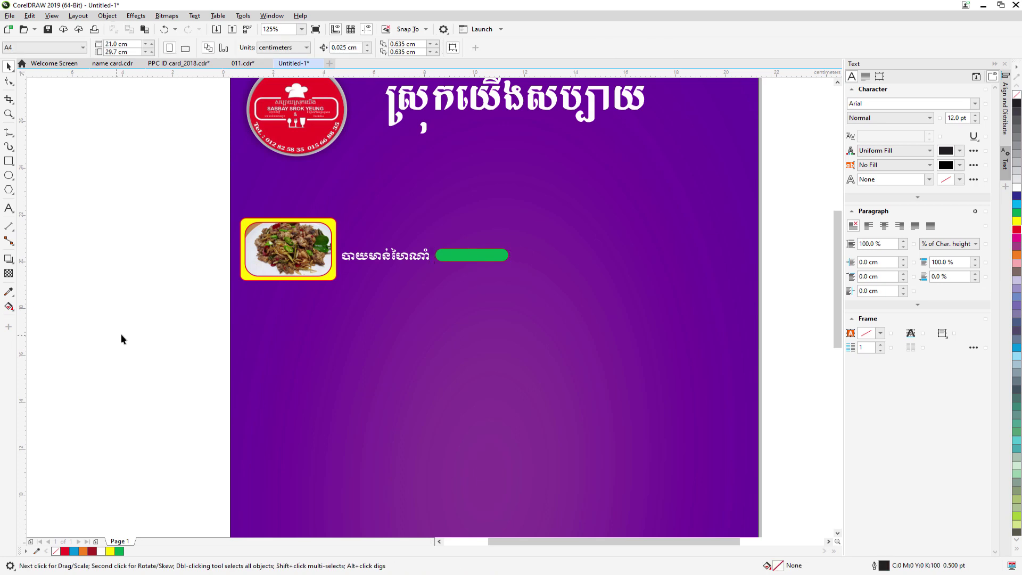
Change the rounded price label's fill to yellow.
click(466, 254)
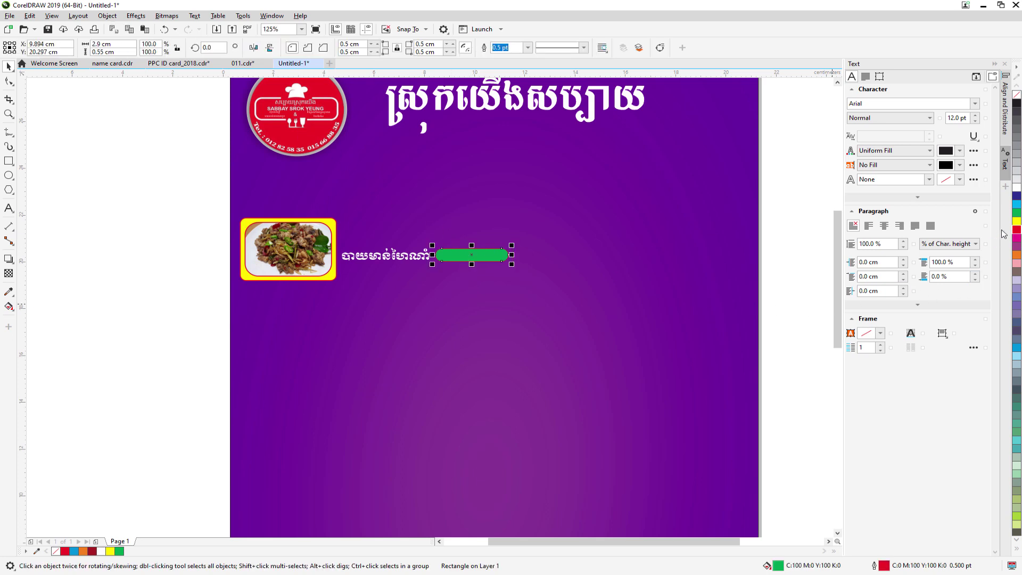
click(1017, 221)
click(99, 294)
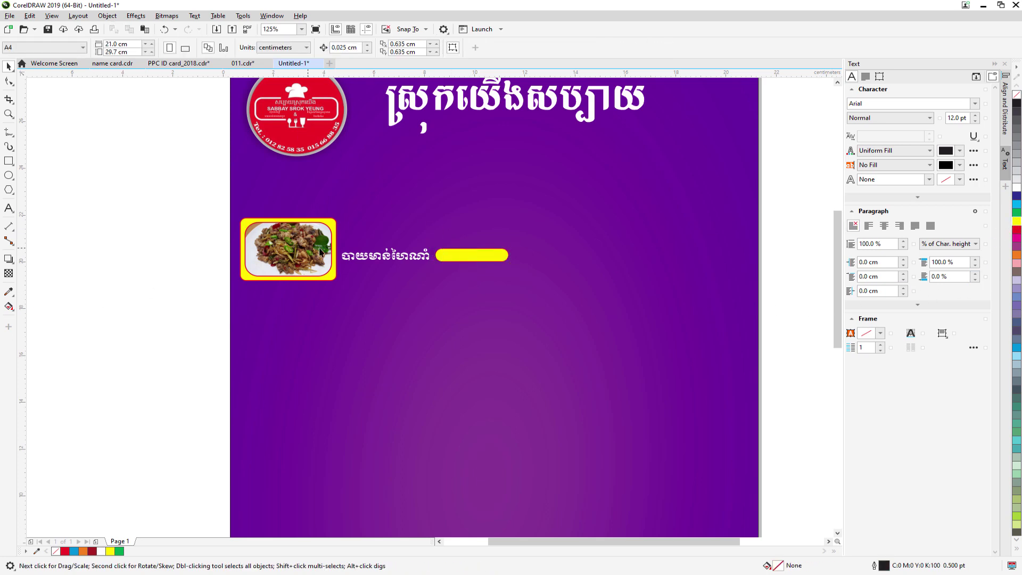
Compare the first menu row in 011.cdr with the photo, dish name and price label in Untitled-1.
click(242, 63)
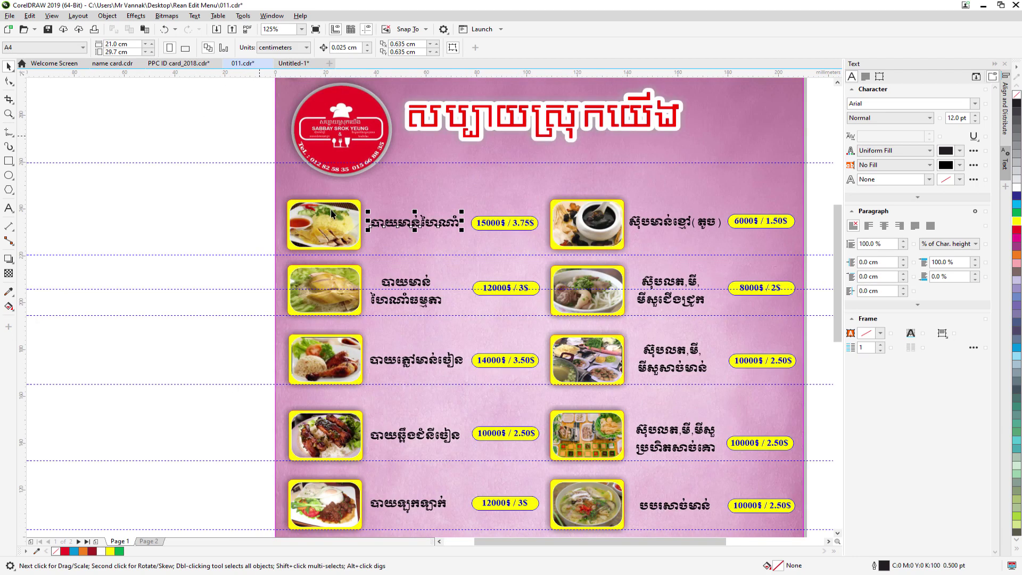
click(294, 64)
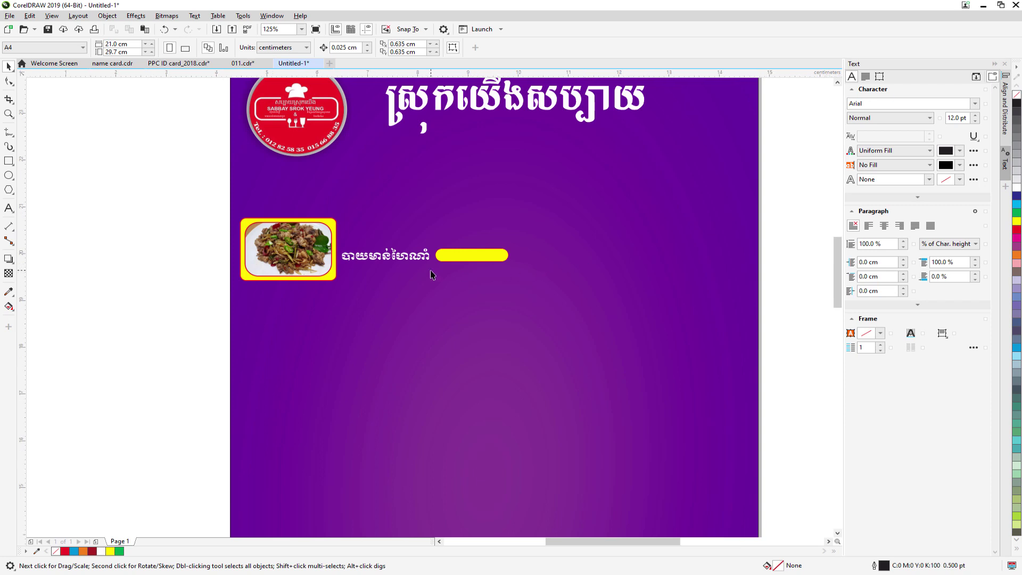
scroll(436, 276, up, 2)
scroll(440, 276, down, 2)
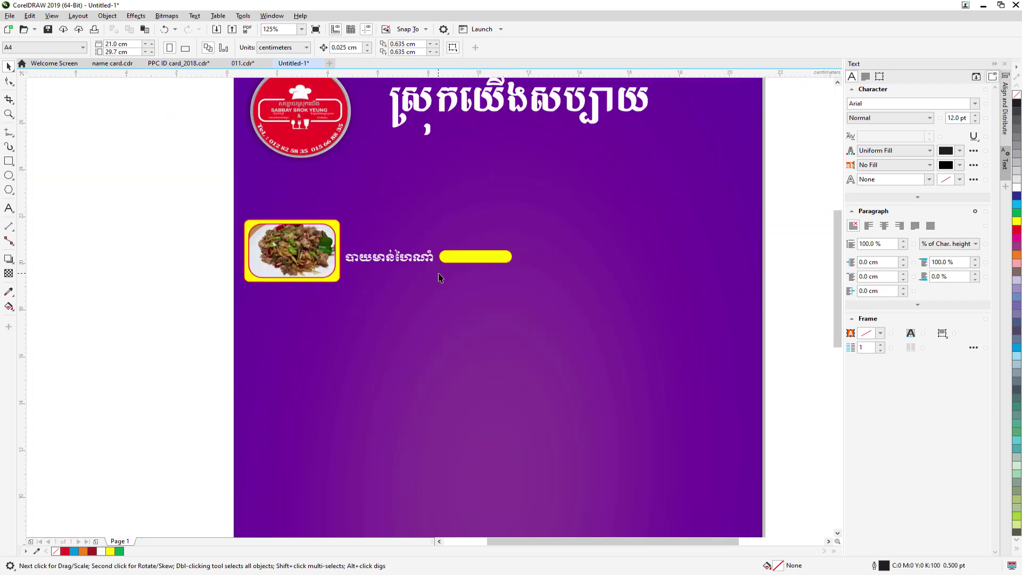
click(463, 257)
scroll(127, 276, up, 2)
scroll(127, 276, down, 2)
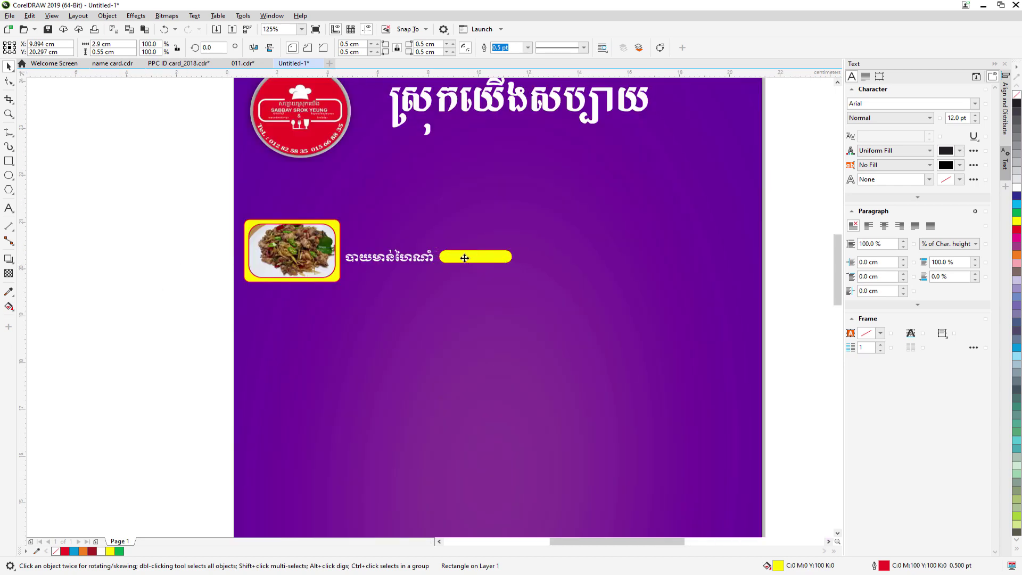
scroll(466, 258, up, 2)
scroll(473, 261, down, 2)
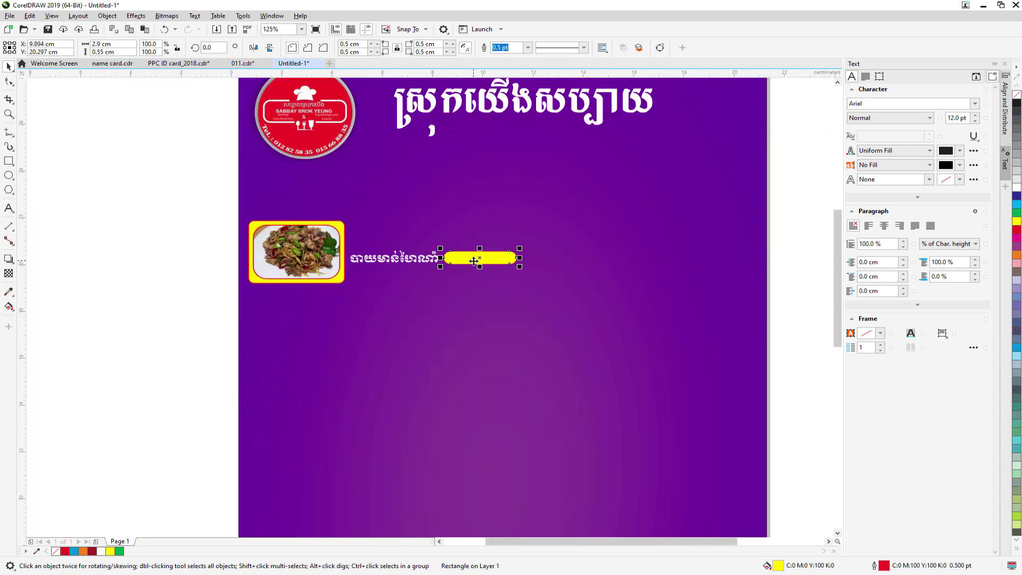
click(104, 295)
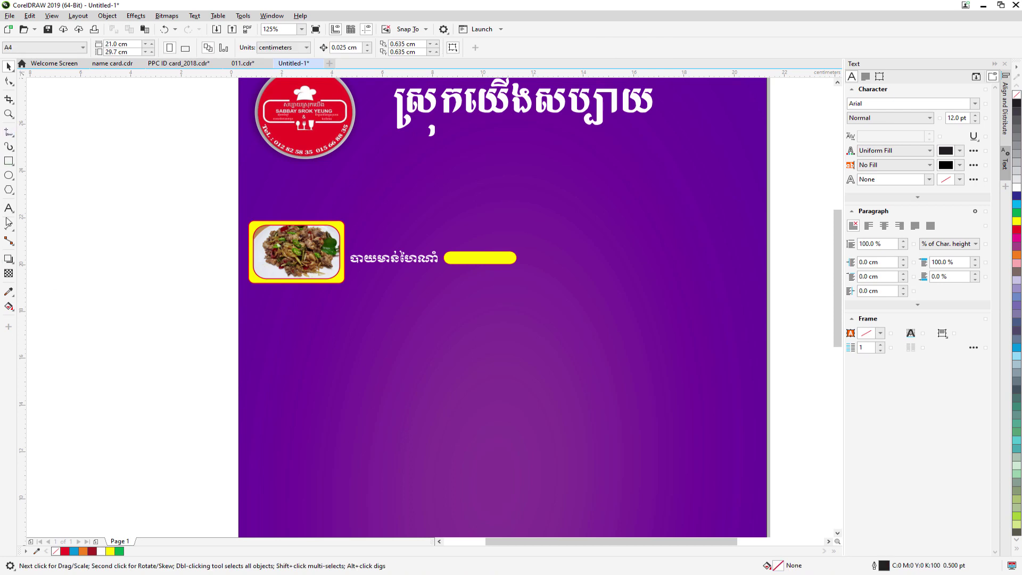
Add the artistic text "15000R" on the empty area beside the page.
click(9, 207)
click(159, 344)
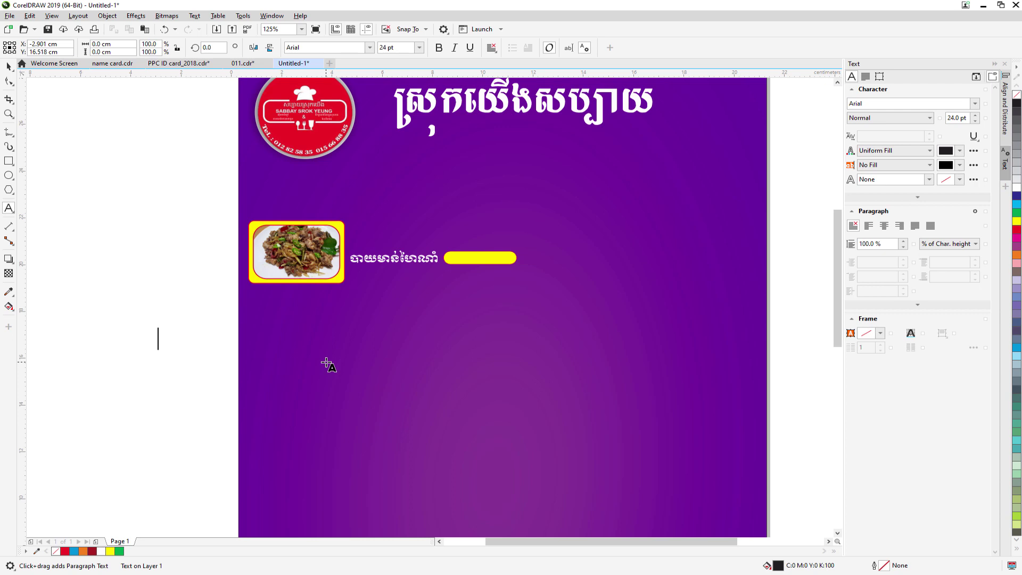
text(1500)
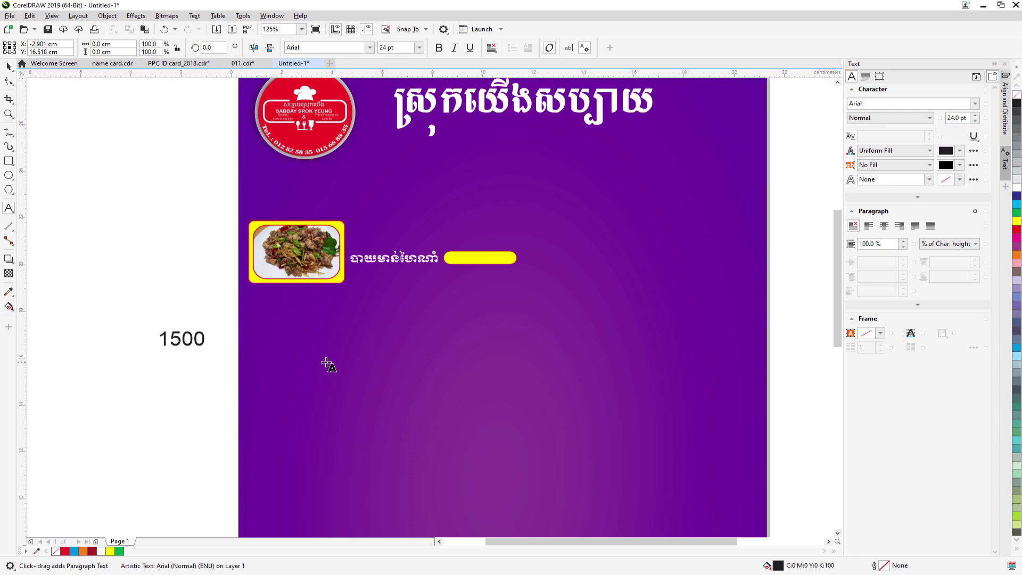
text(0R)
click(8, 66)
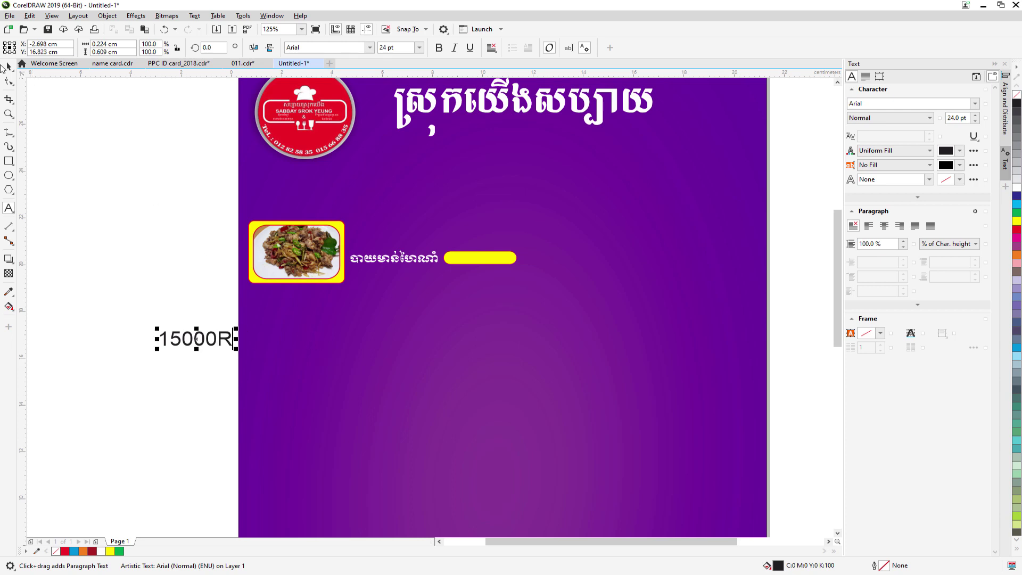
click(149, 260)
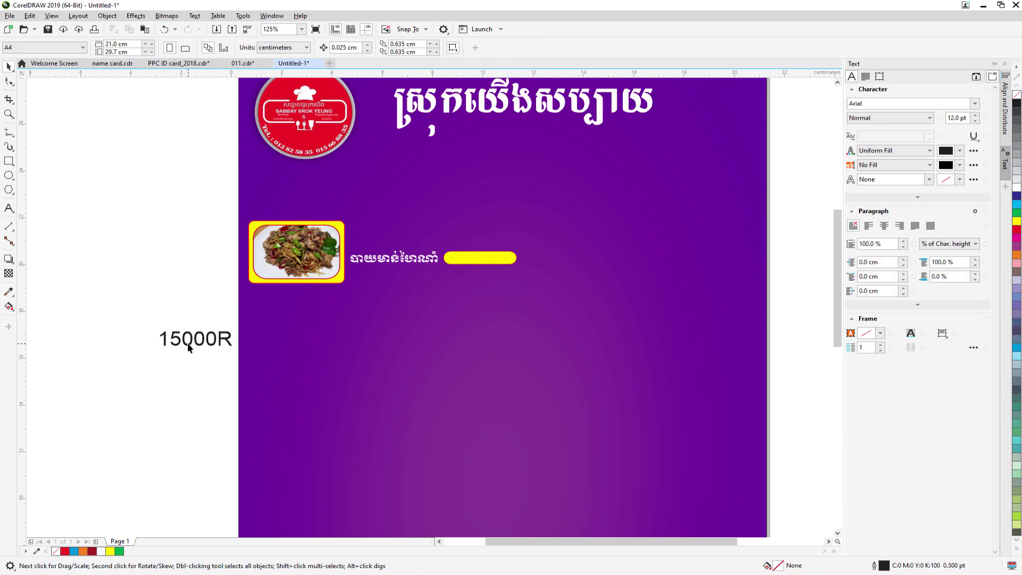
Place the 15000R text inside the yellow price label and set its font size to 14 pt.
drag(188, 343, 476, 267)
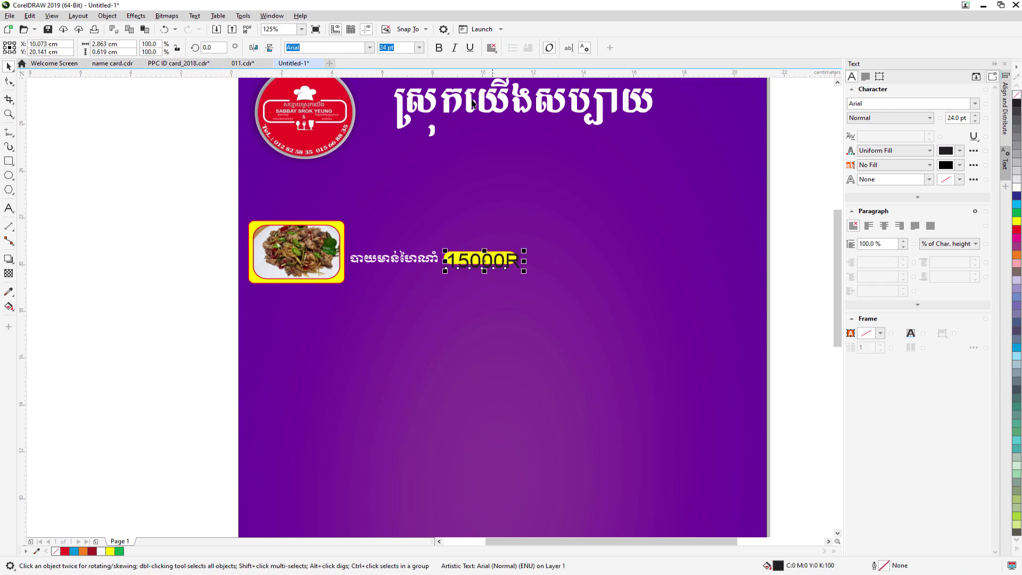
click(419, 48)
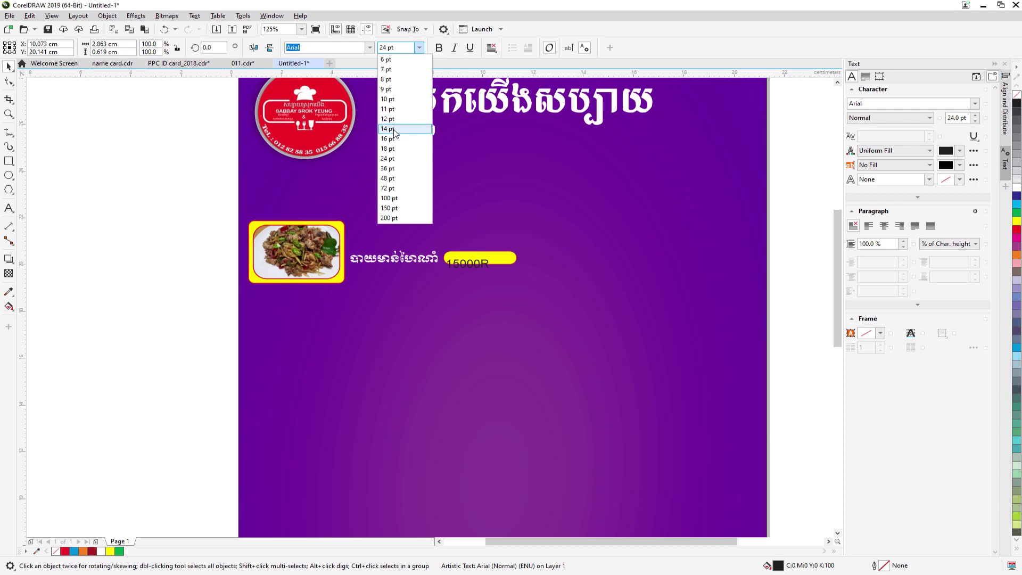
click(394, 131)
scroll(489, 266, up, 5)
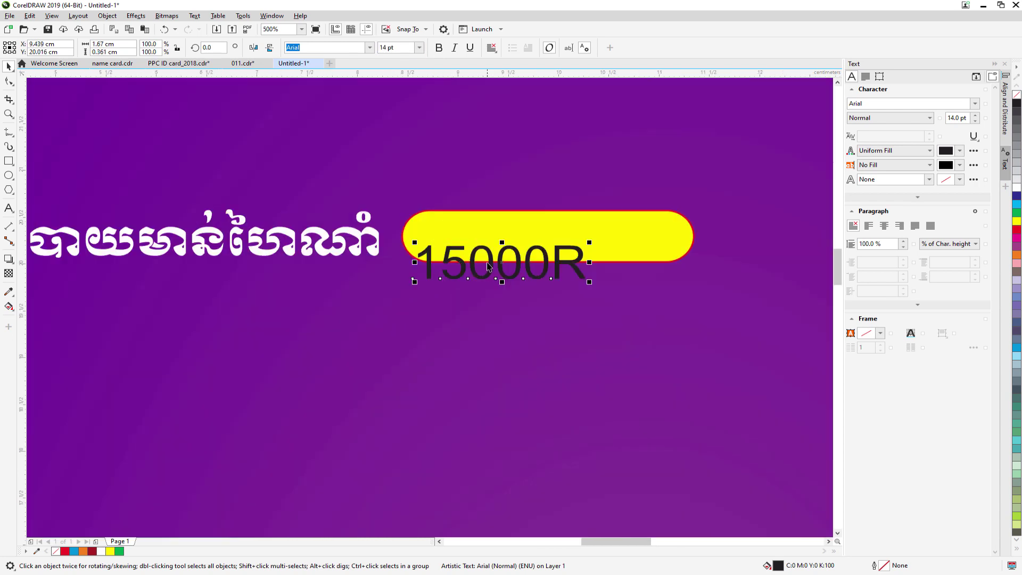
drag(494, 261, 523, 235)
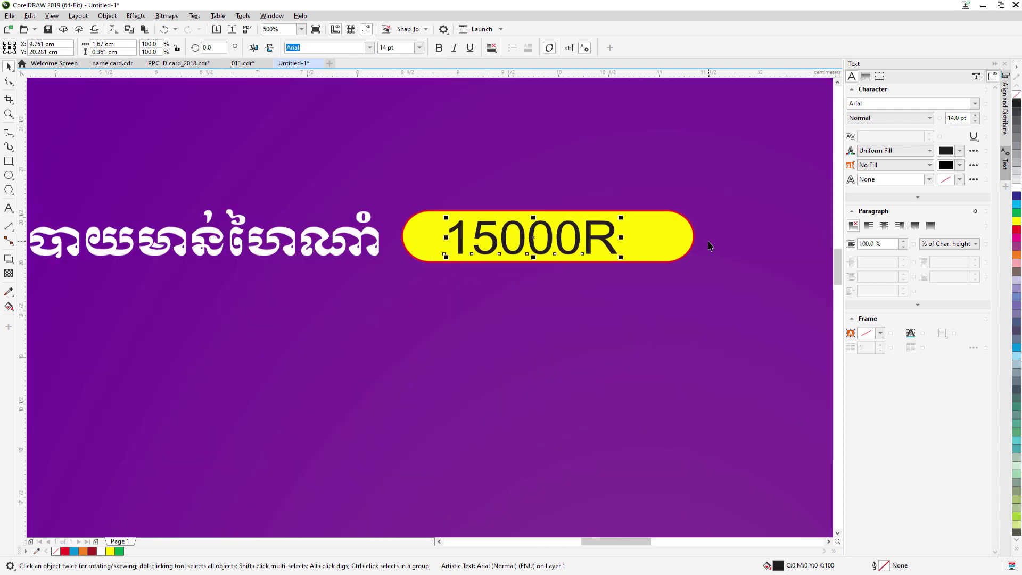
Try cyan, white and red fills on the 15000R price text.
scroll(662, 249, down, 3)
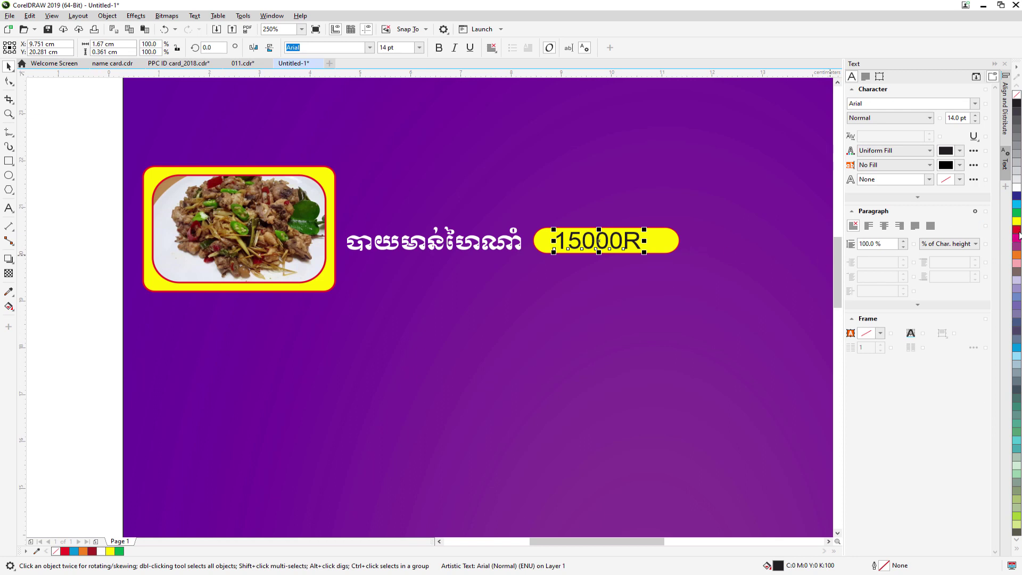
click(1017, 208)
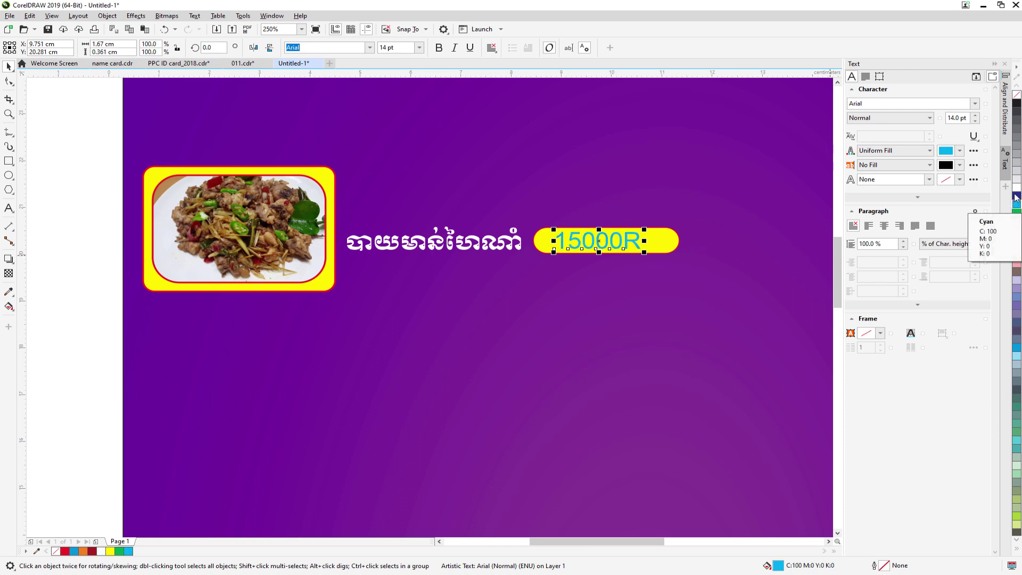
click(1018, 189)
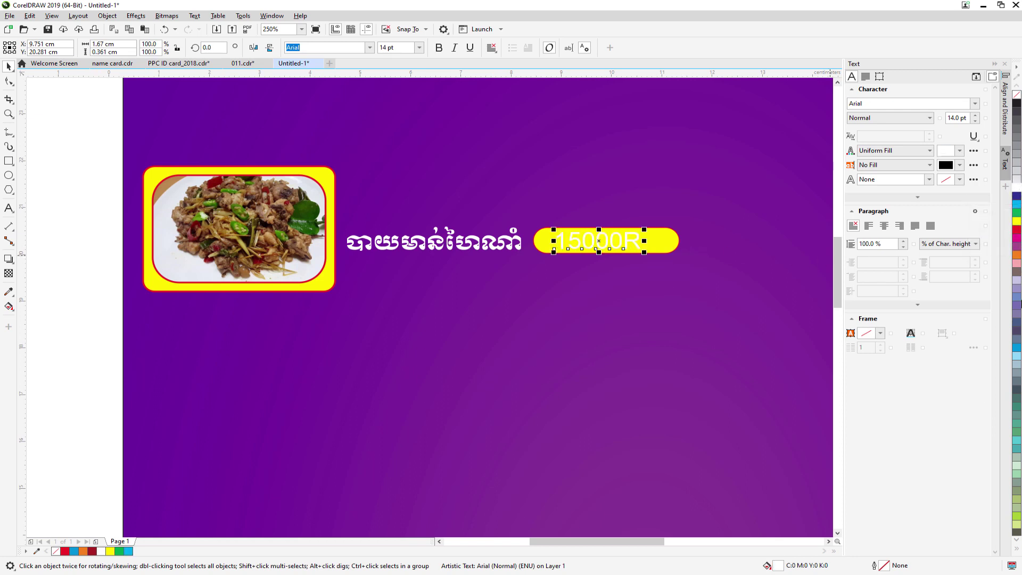
click(1017, 233)
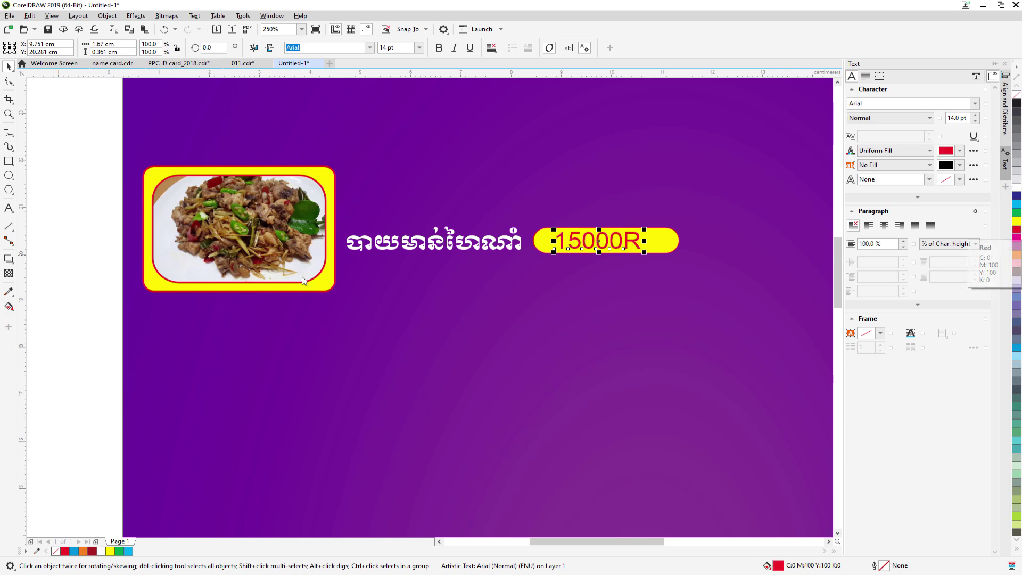
click(79, 312)
scroll(404, 316, down, 5)
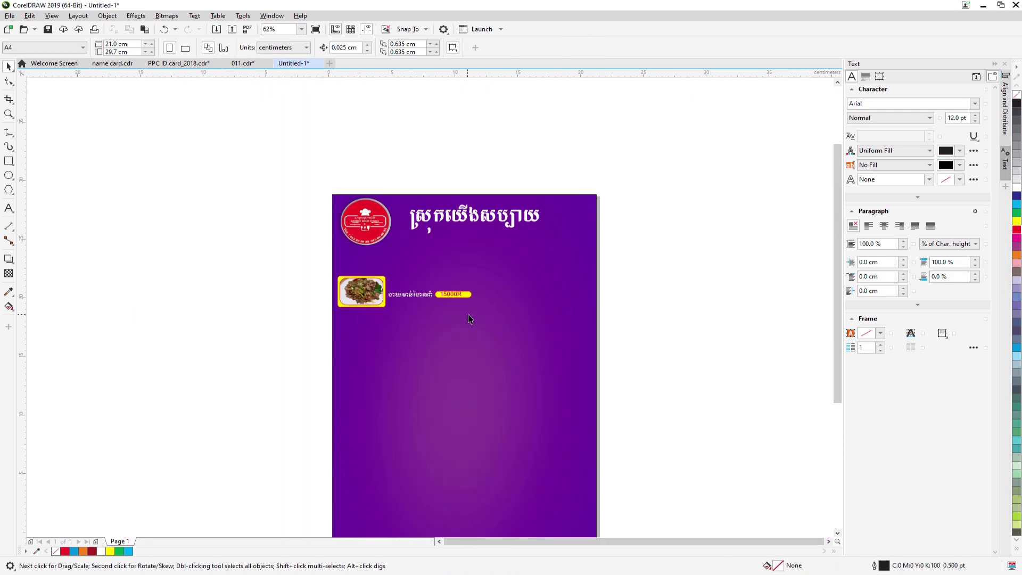
scroll(467, 320, up, 3)
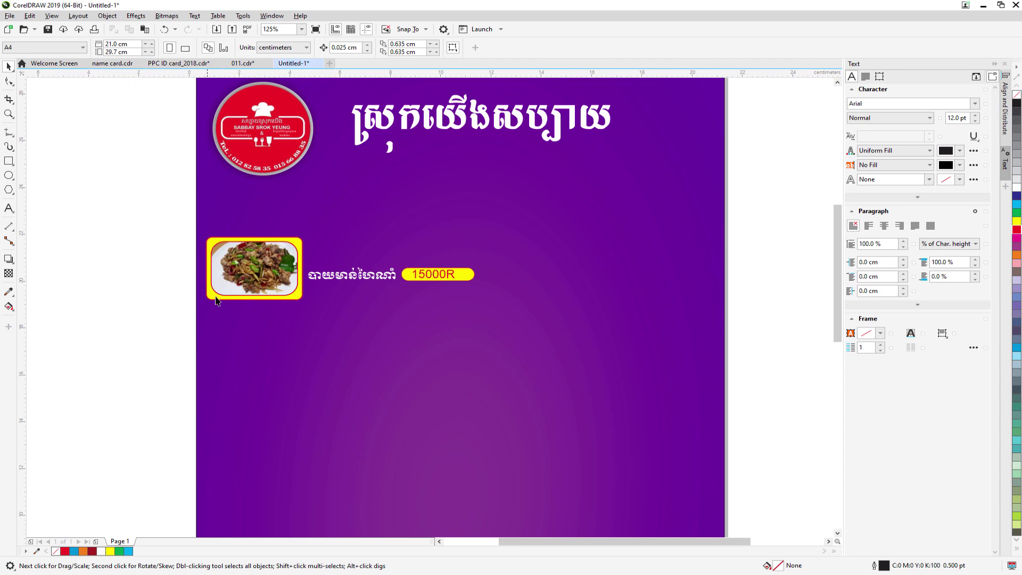
Check the price labels in 011.cdr and fill the 15000R text in Untitled-1 with blue.
click(235, 64)
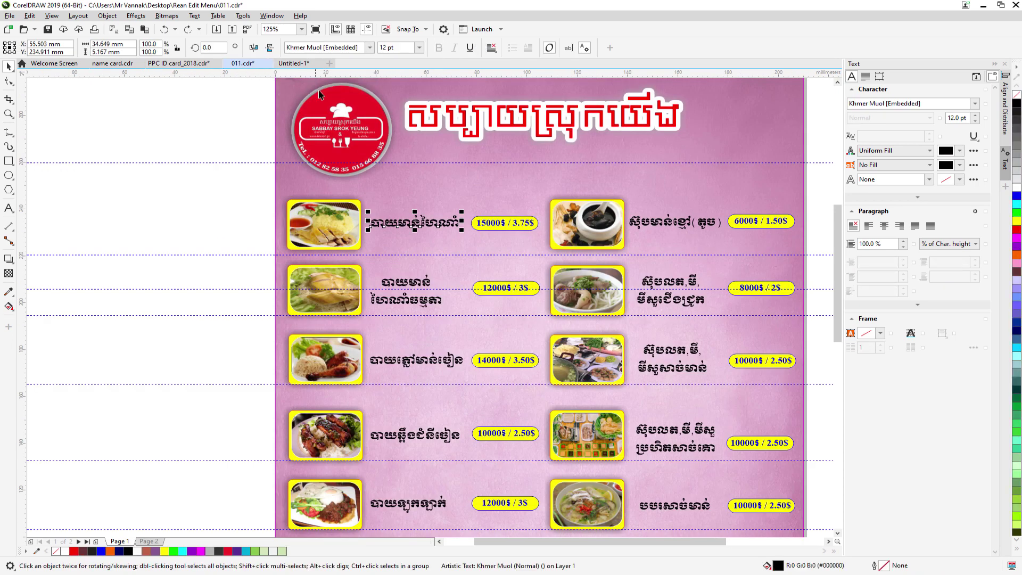
click(294, 64)
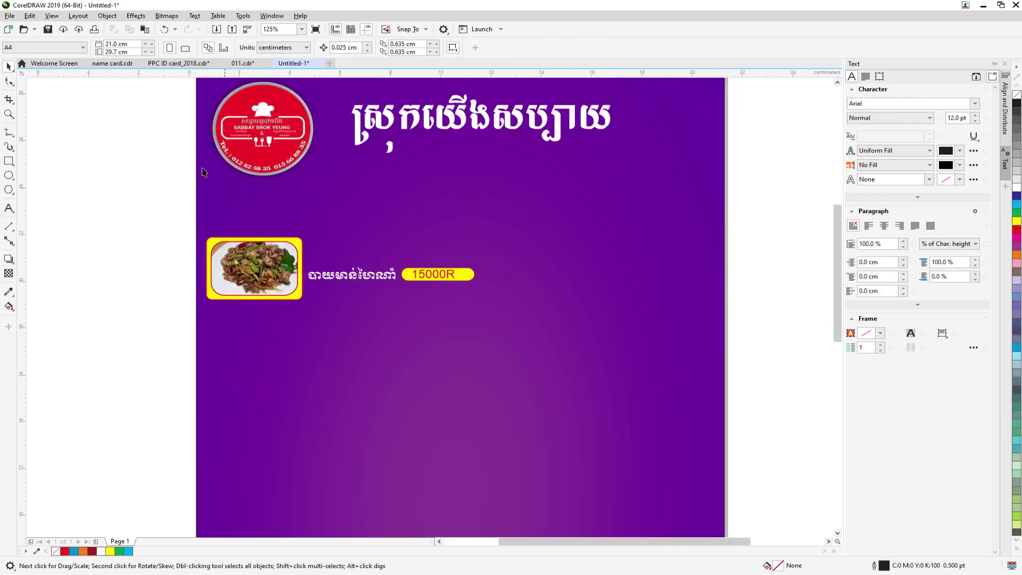
click(432, 278)
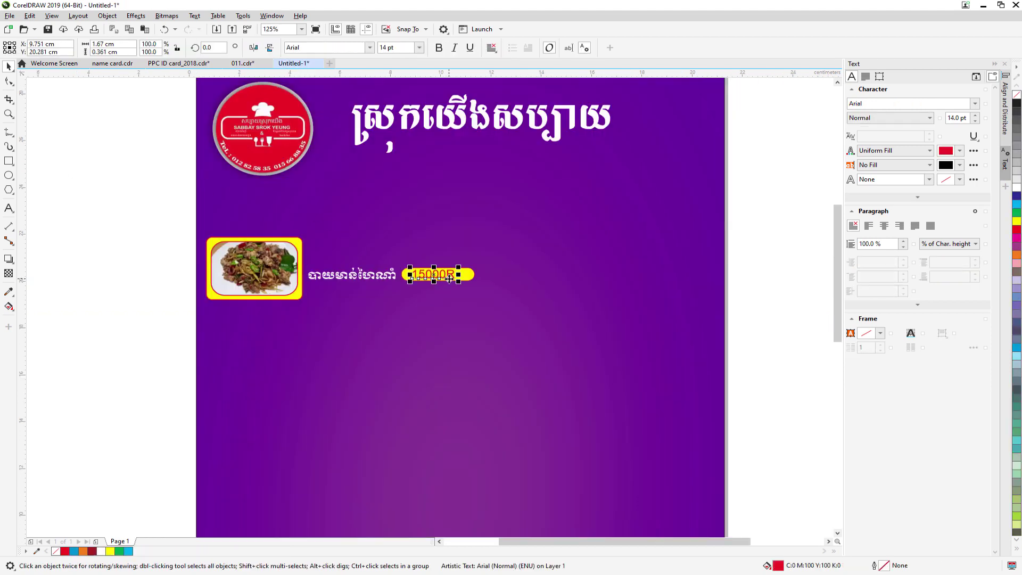
click(1017, 195)
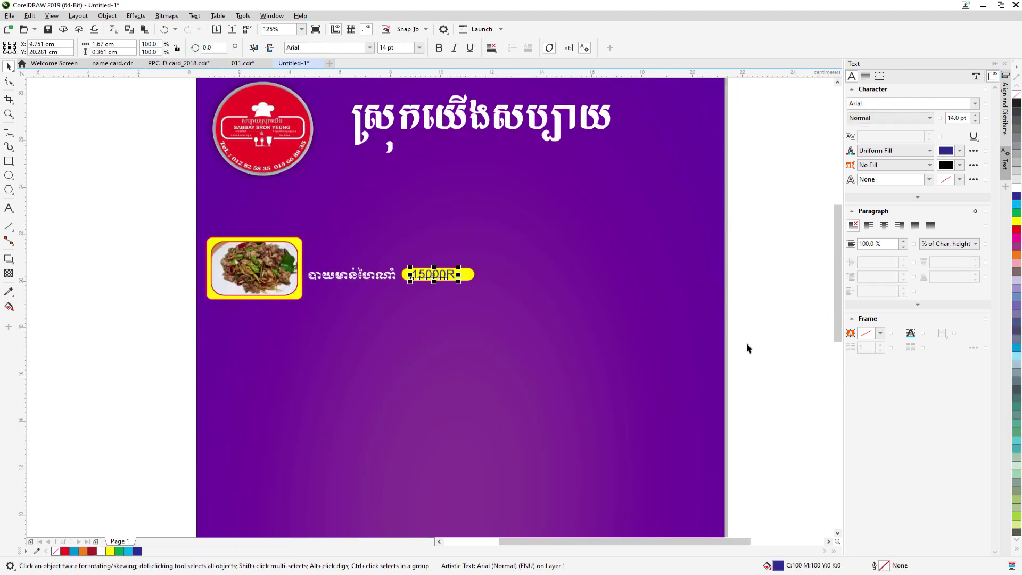
click(763, 353)
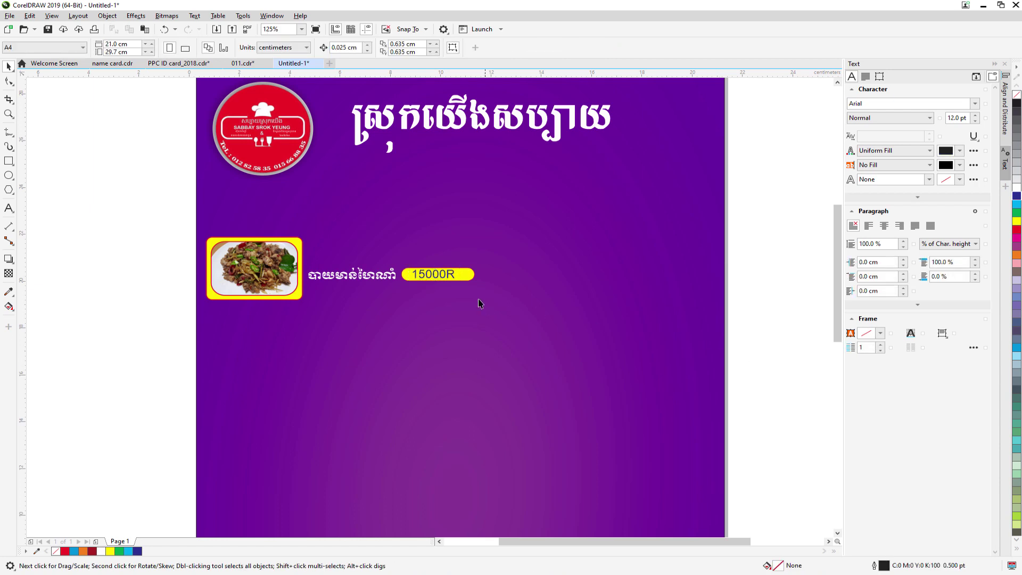
scroll(360, 274, up, 2)
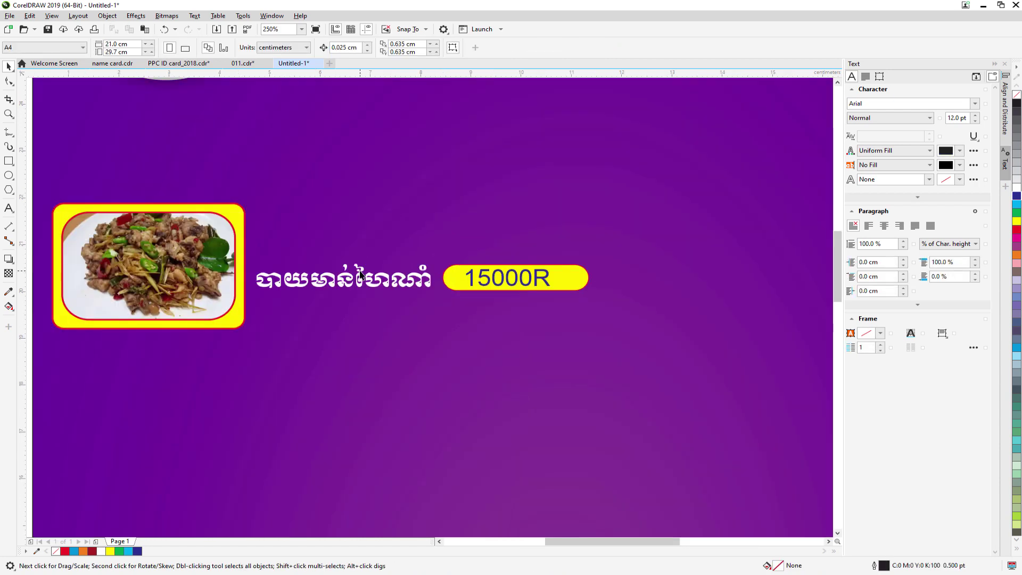
click(495, 284)
scroll(495, 280, down, 2)
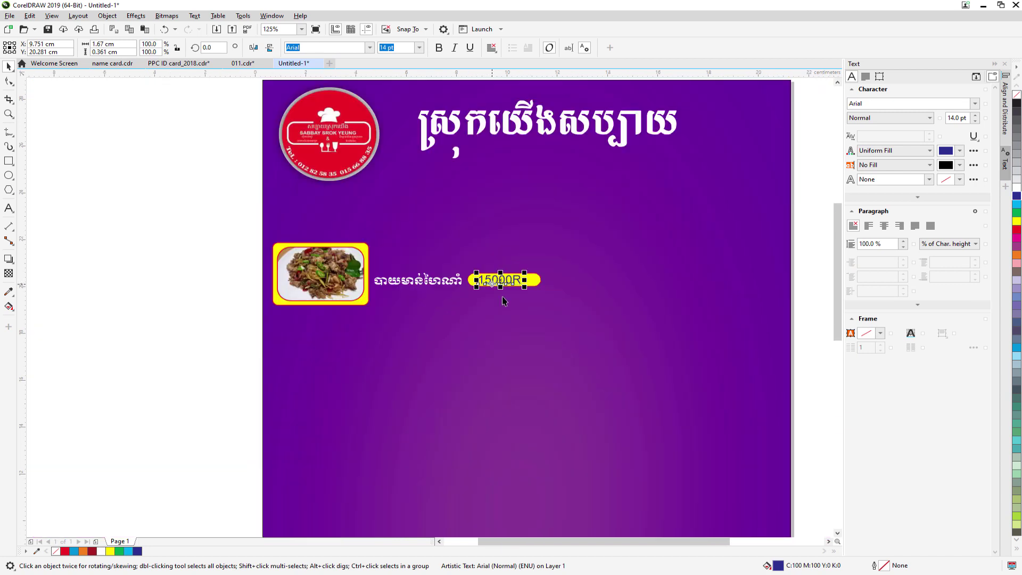
click(808, 290)
Shorten the yellow price label to about 2.51 cm wide and shift the 15000R text left to fit inside it.
scroll(511, 285, up, 2)
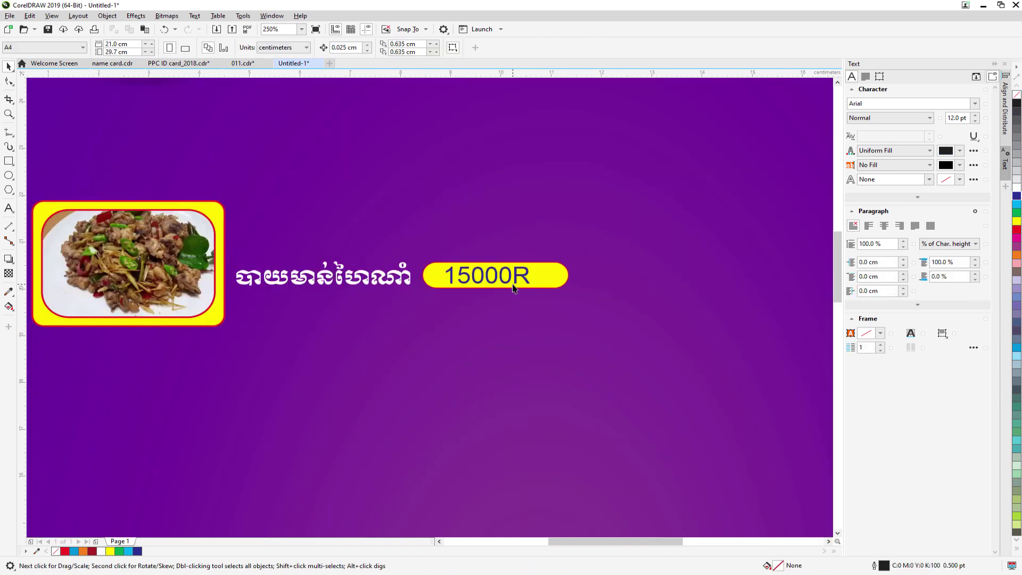
click(560, 277)
drag(572, 275, 552, 275)
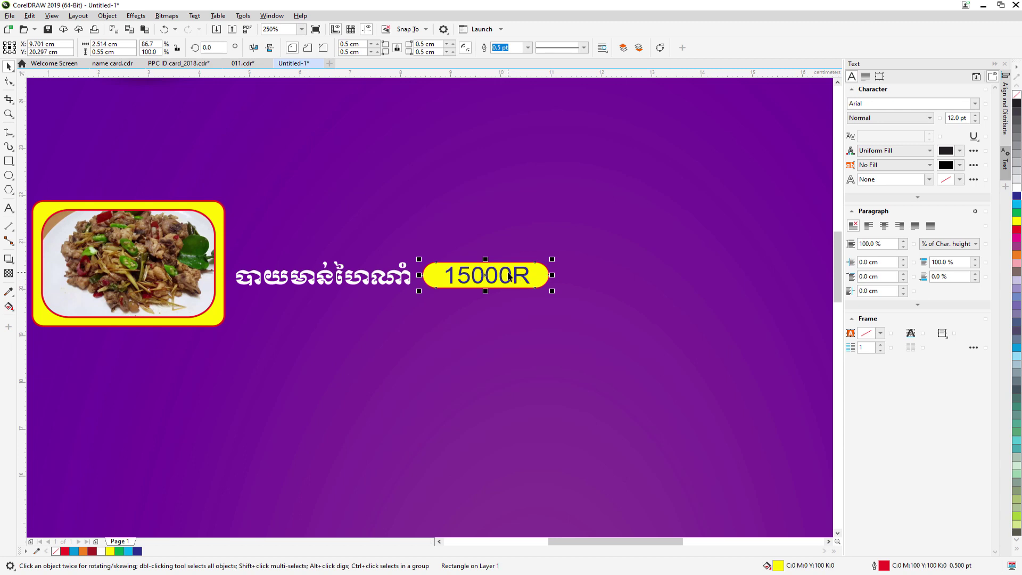
drag(509, 275, 506, 281)
scroll(482, 307, down, 2)
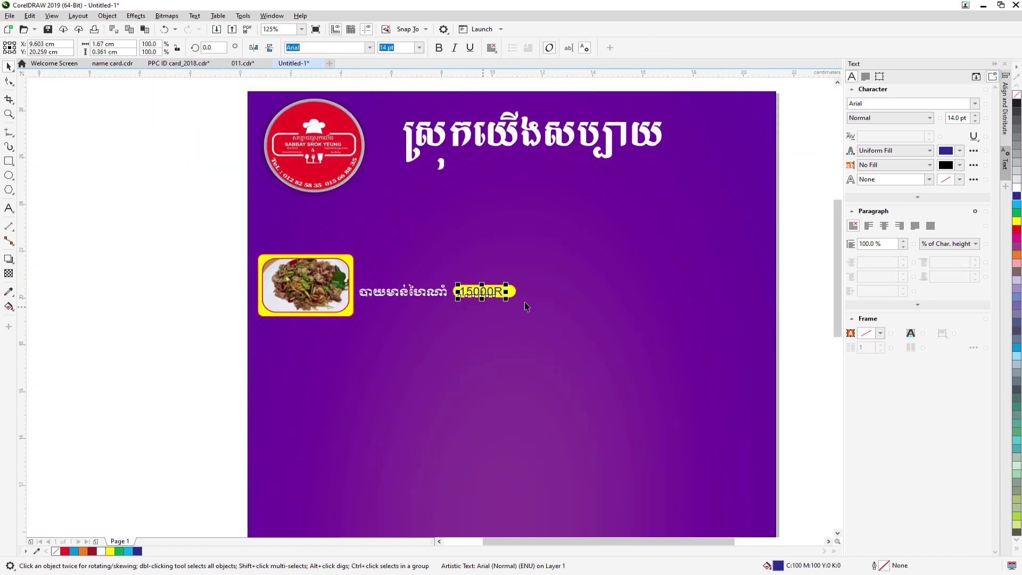
Align the 15000R text and its yellow label on their horizontal and vertical centres.
drag(780, 231, 449, 340)
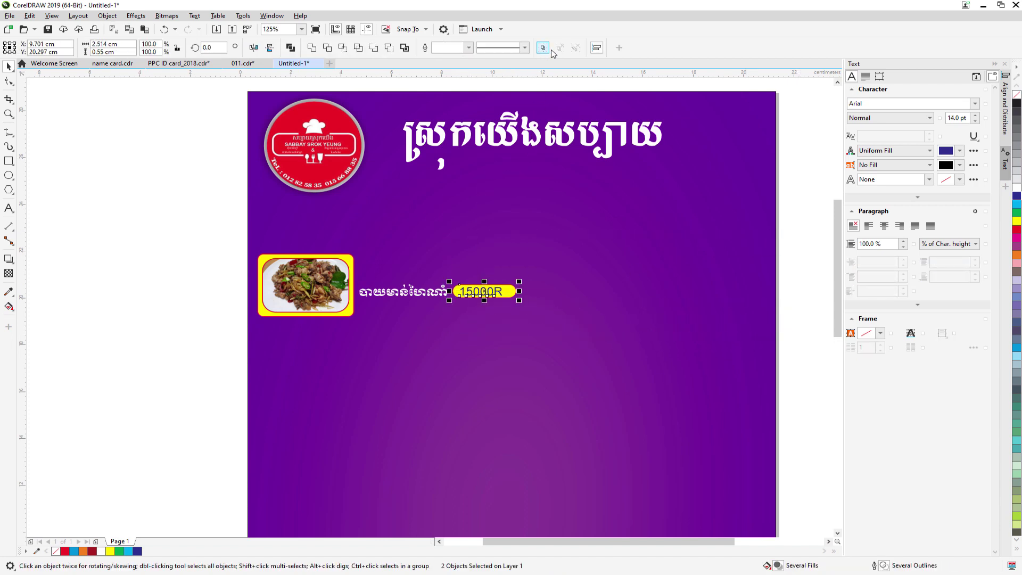
click(597, 48)
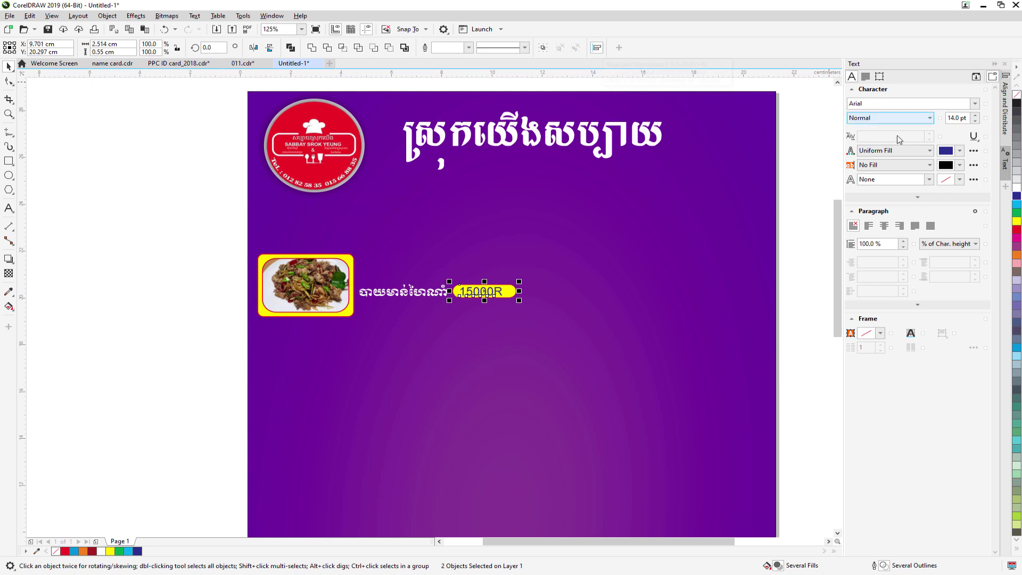
click(1007, 104)
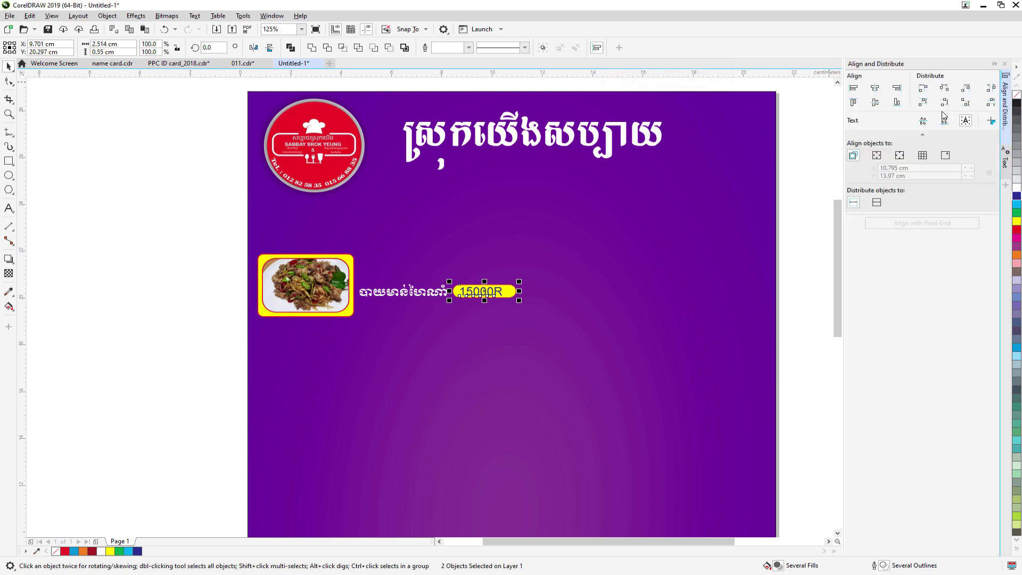
click(875, 88)
click(875, 102)
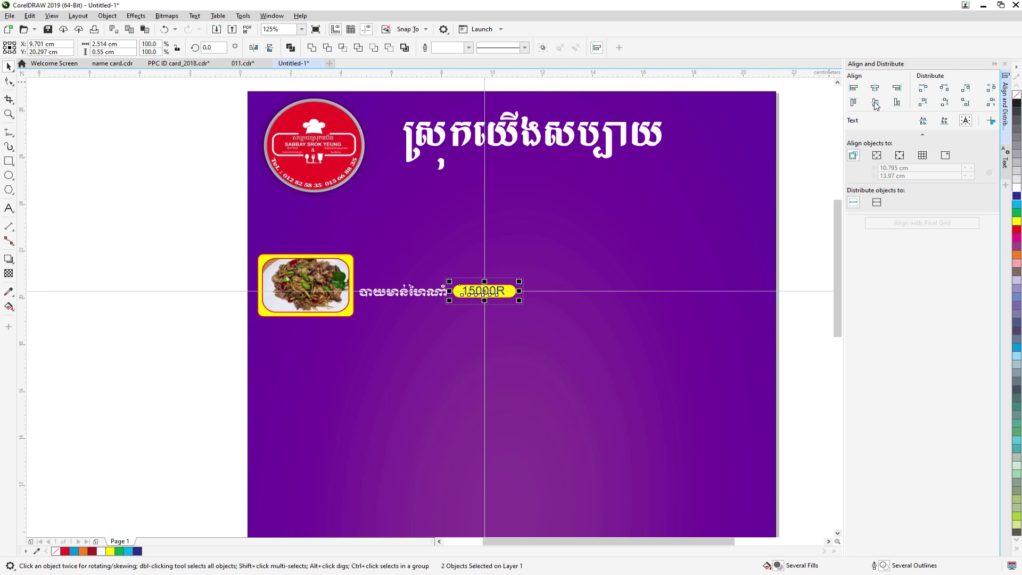
click(799, 235)
scroll(500, 296, up, 2)
scroll(497, 299, down, 2)
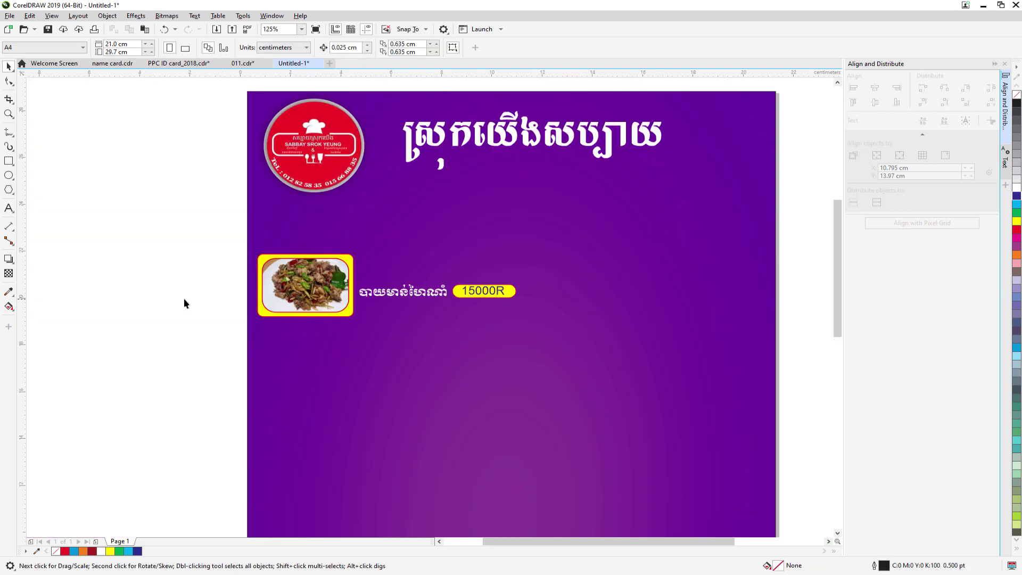
Apply a drop shadow with the Flat Top Left preset to the yellow frame around the dish photo.
scroll(287, 319, up, 2)
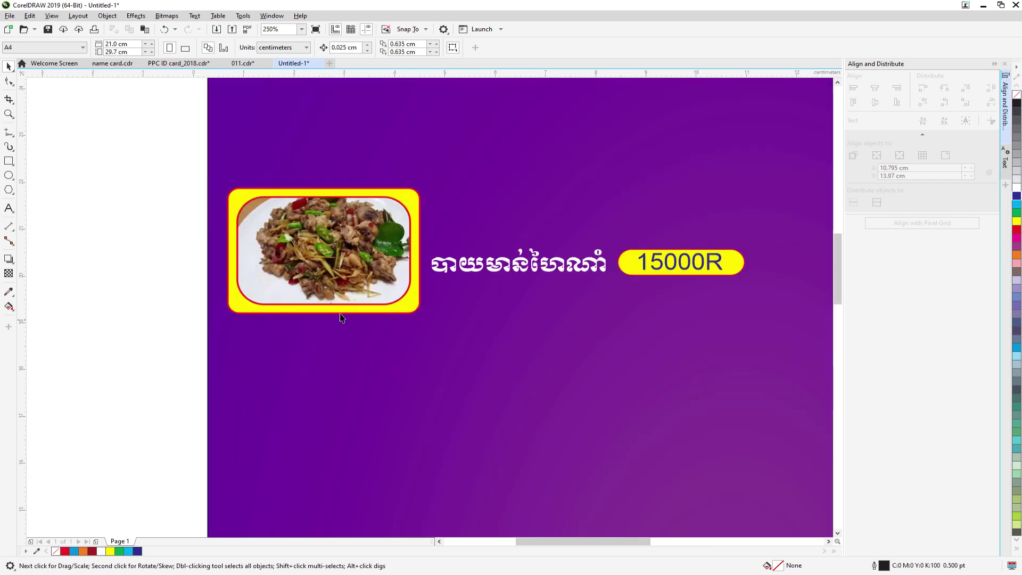
click(419, 281)
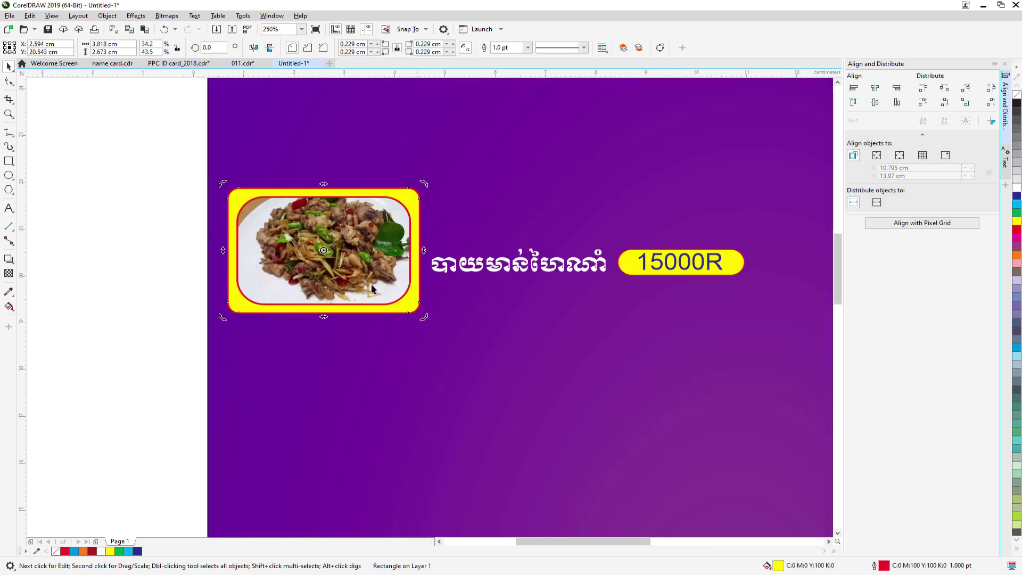
click(158, 231)
click(227, 203)
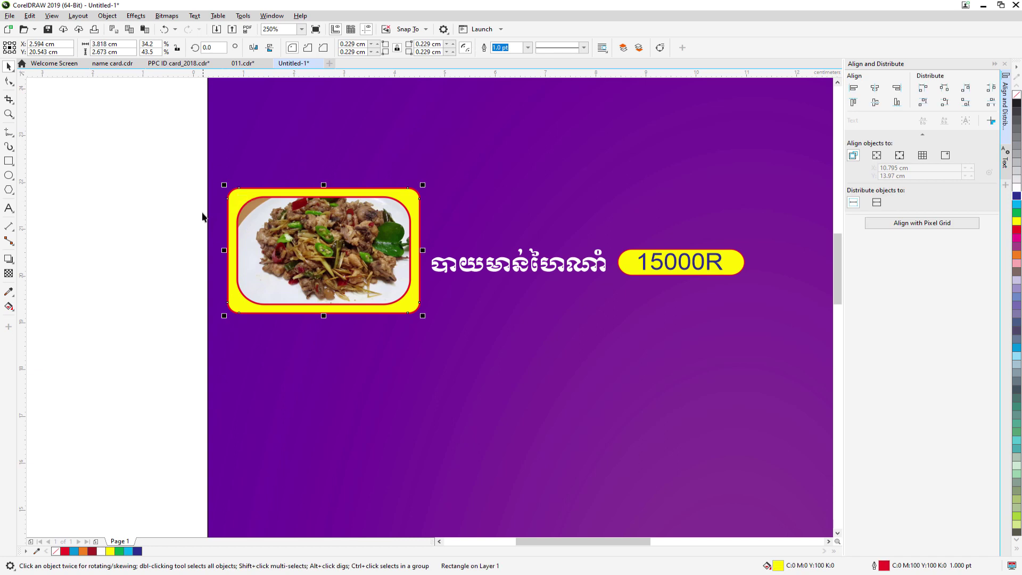
click(9, 260)
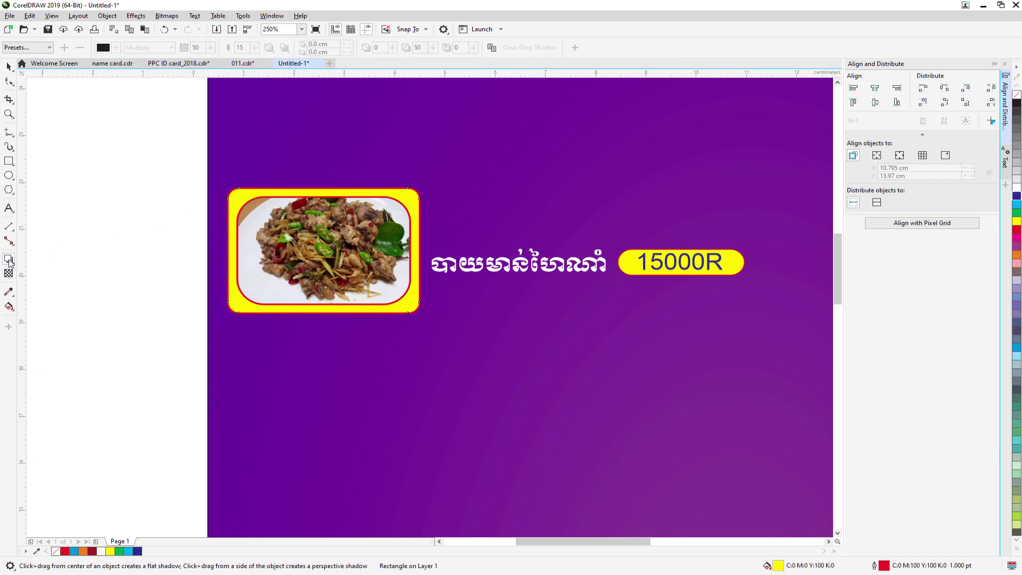
click(11, 262)
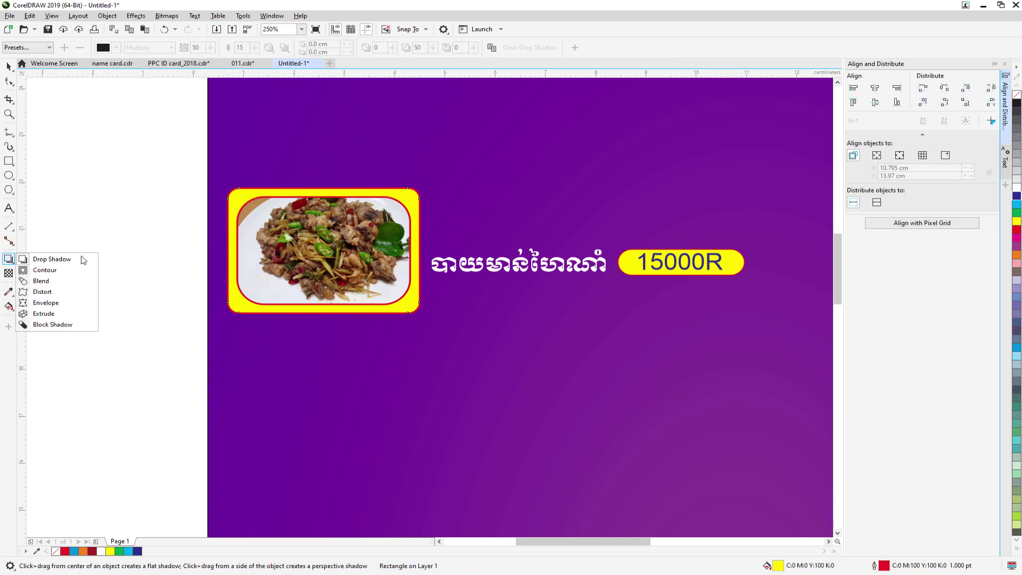
click(42, 259)
click(40, 47)
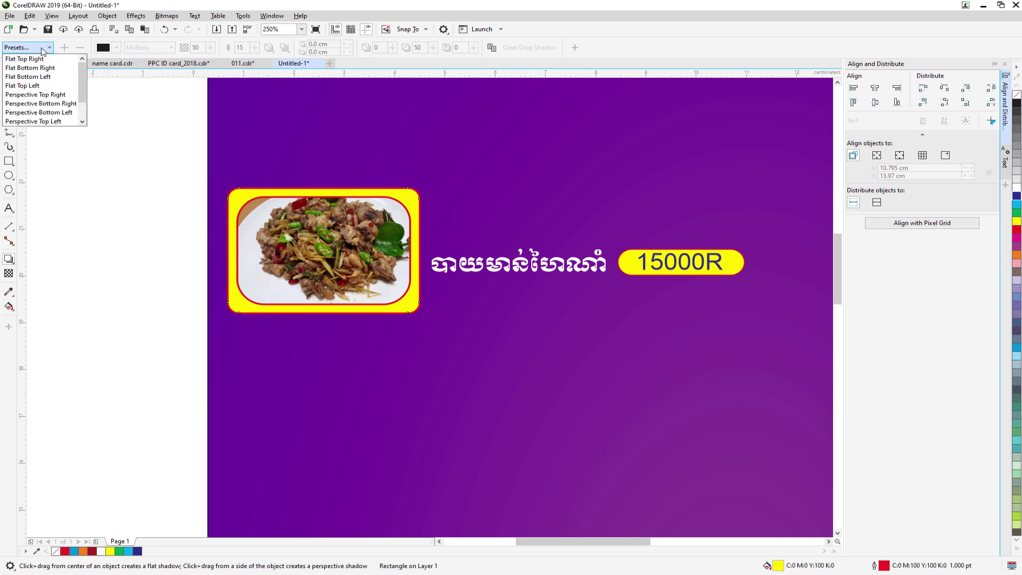
click(33, 87)
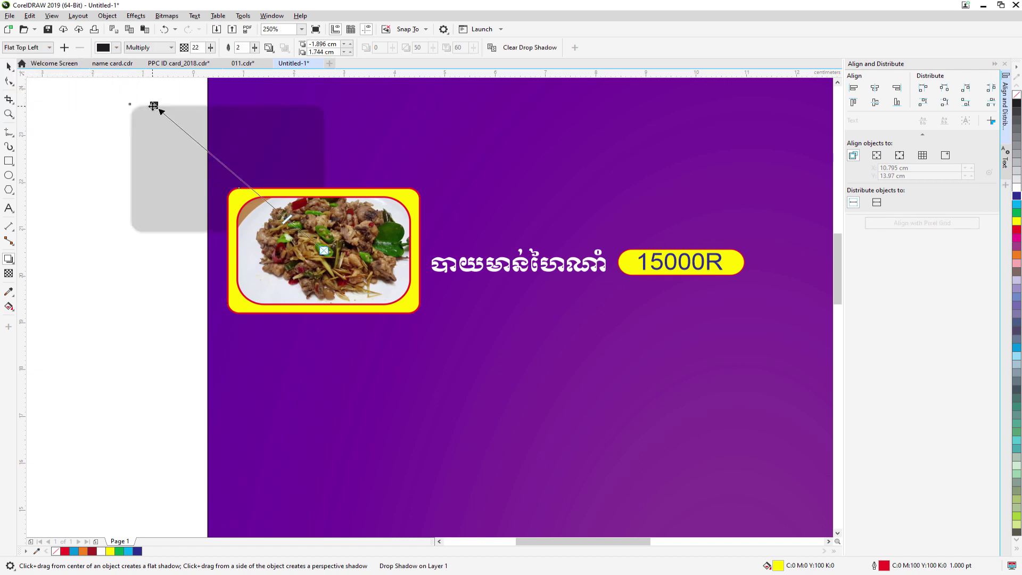
Pull the drop shadow in behind the yellow frame at 60 opacity and set its merge mode to Normal.
drag(153, 106, 238, 188)
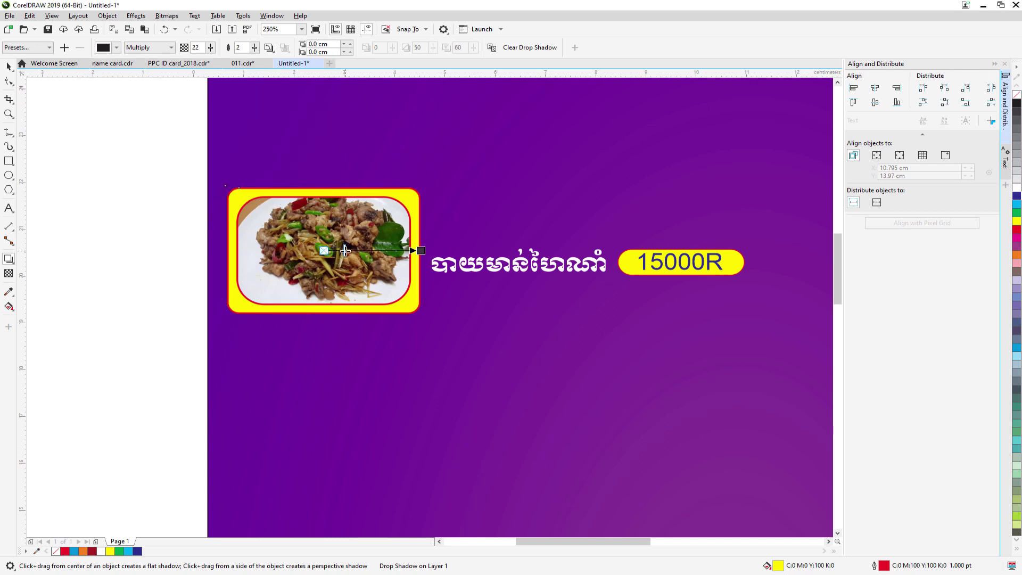
drag(345, 251, 427, 250)
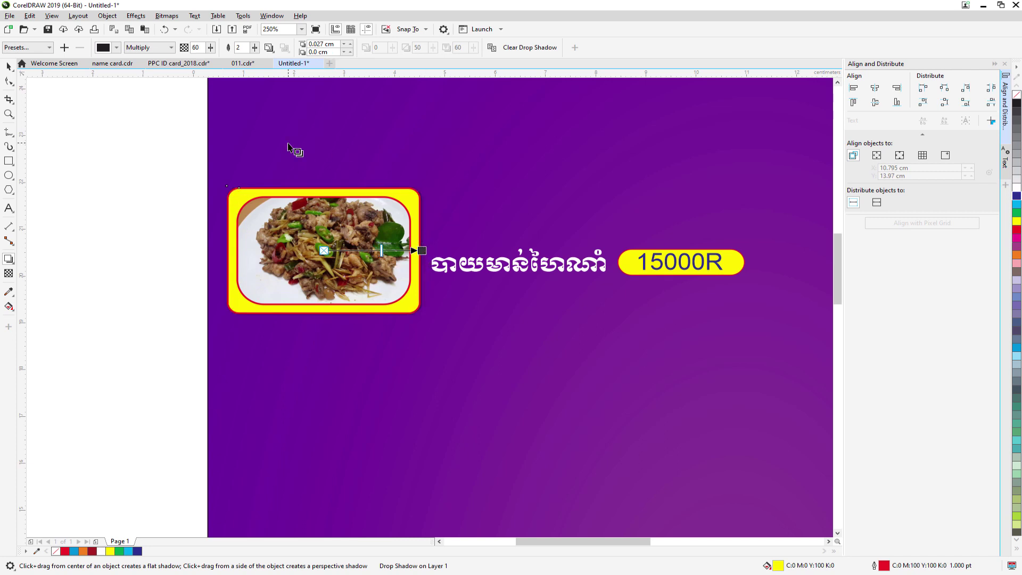
click(171, 48)
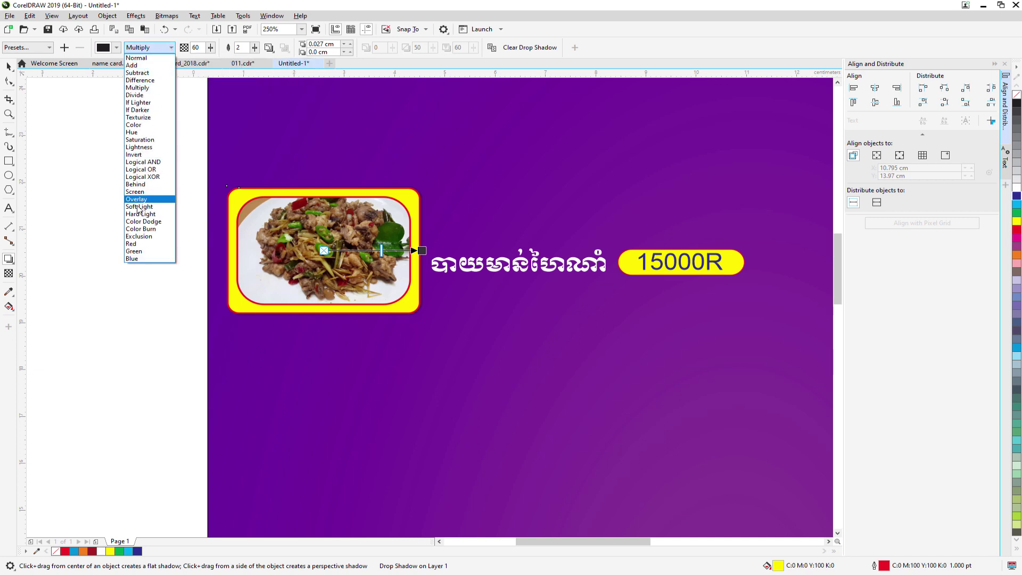
click(136, 58)
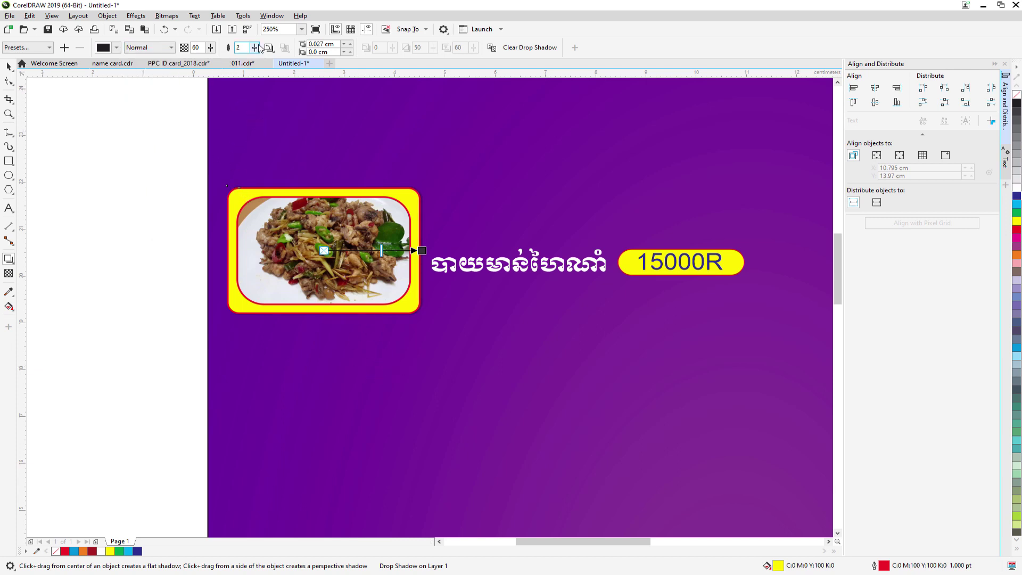
Set the frame shadow's feathering to 22 and its opacity to 90, and deselect the frame.
drag(254, 50, 264, 62)
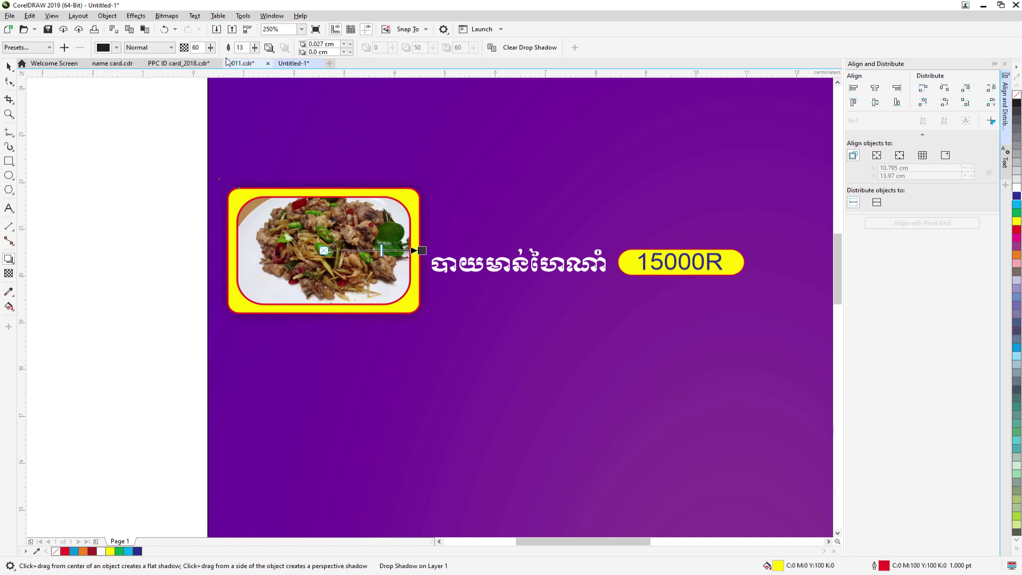
drag(258, 52, 272, 63)
click(281, 63)
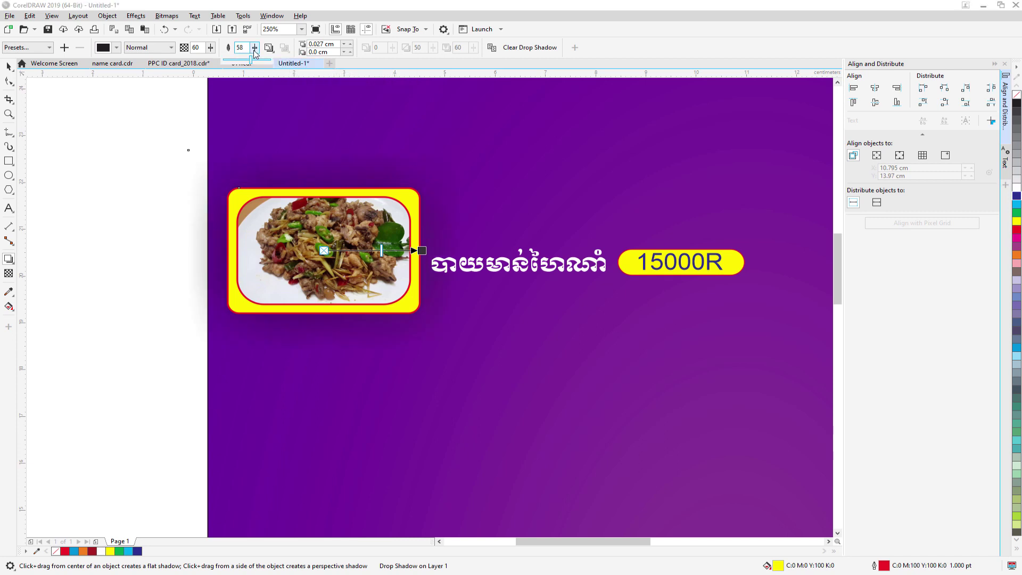
drag(254, 52, 247, 51)
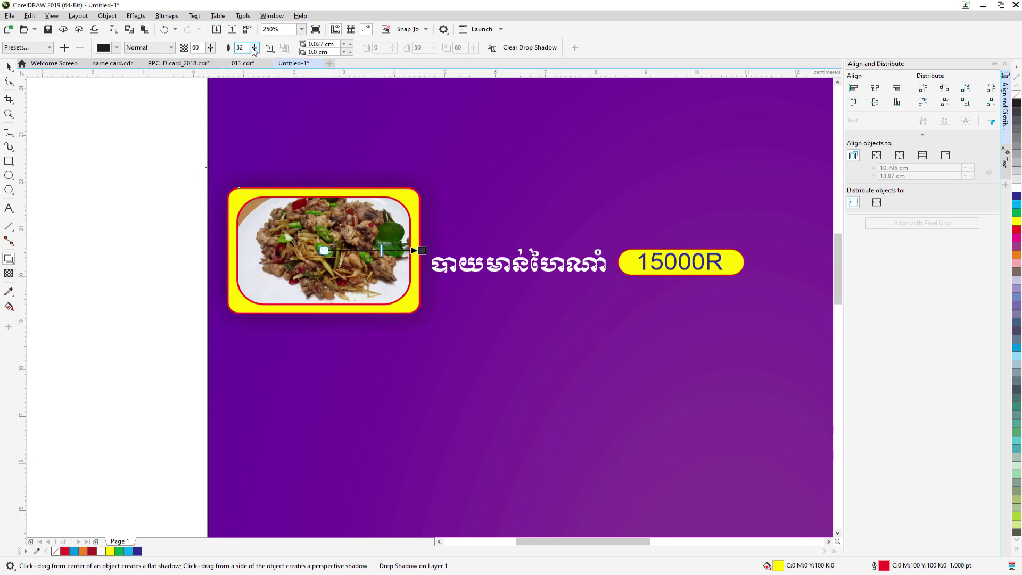
drag(253, 51, 247, 60)
drag(381, 250, 411, 250)
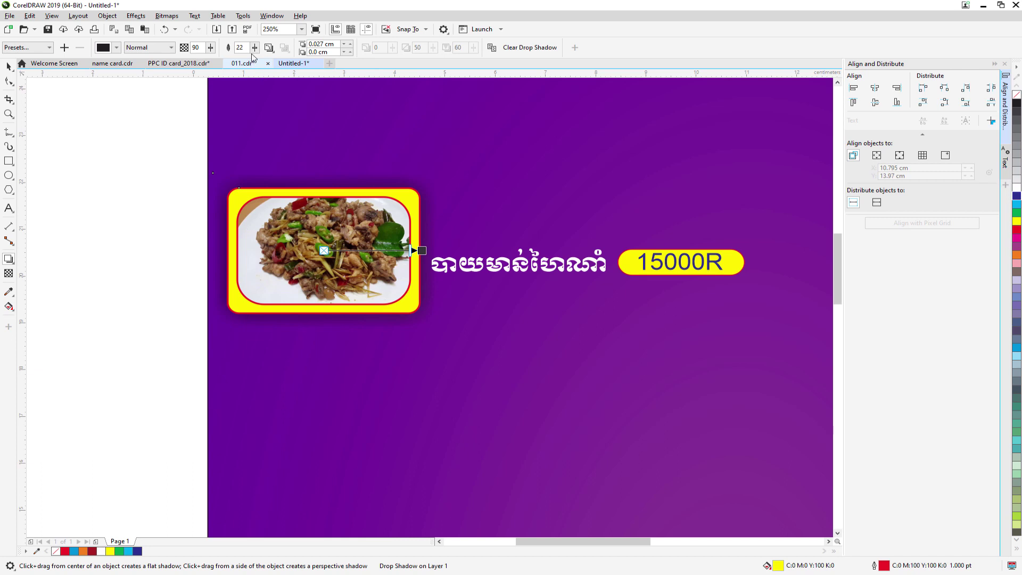
click(9, 66)
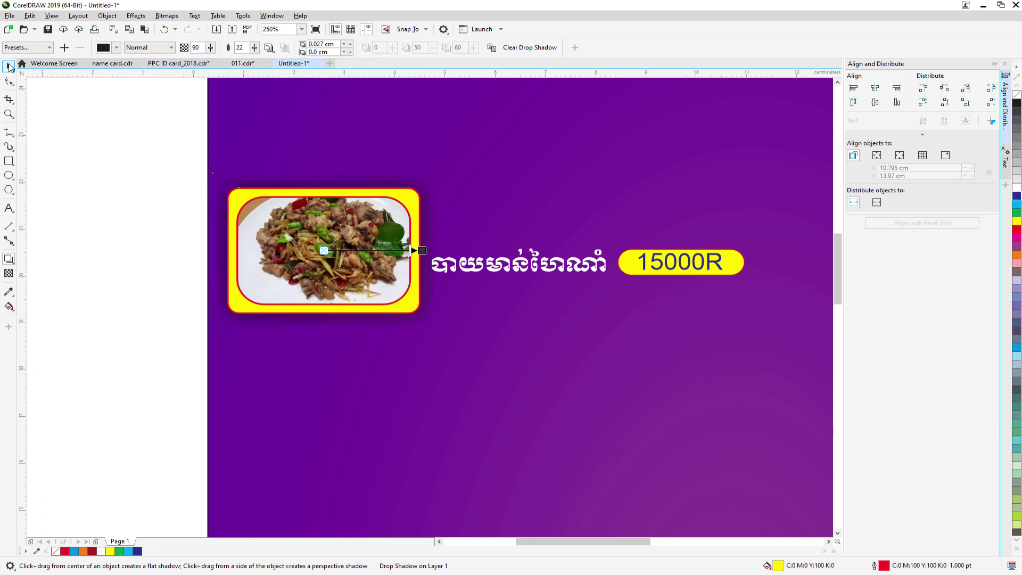
click(123, 232)
scroll(150, 238, down, 2)
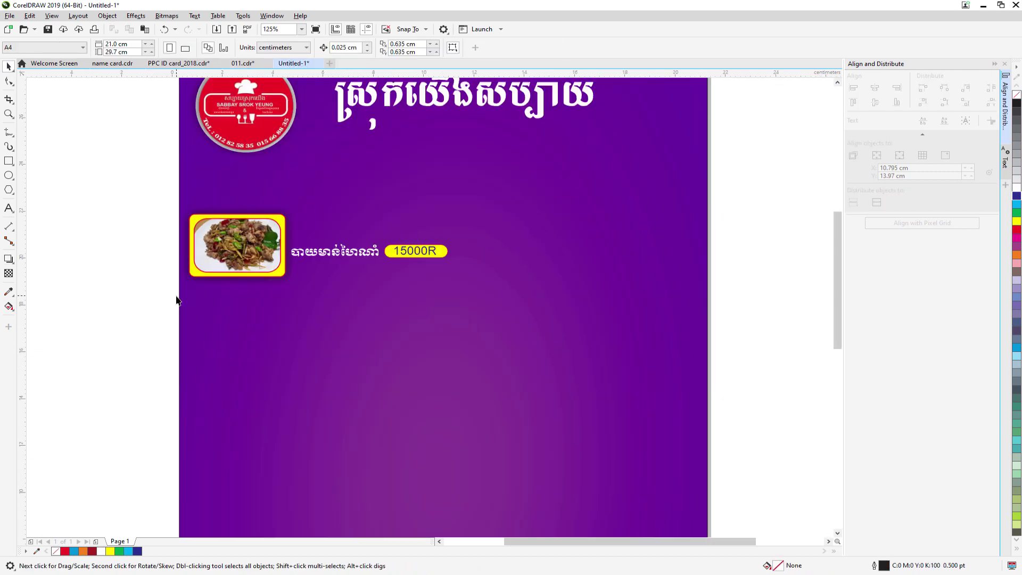
scroll(213, 320, down, 2)
scroll(149, 337, up, 2)
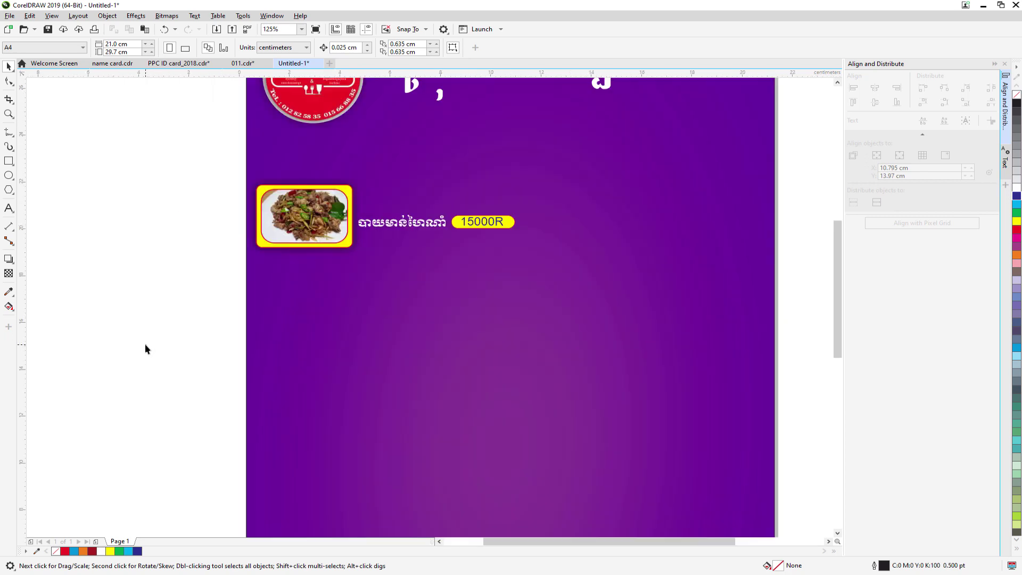
scroll(145, 344, down, 2)
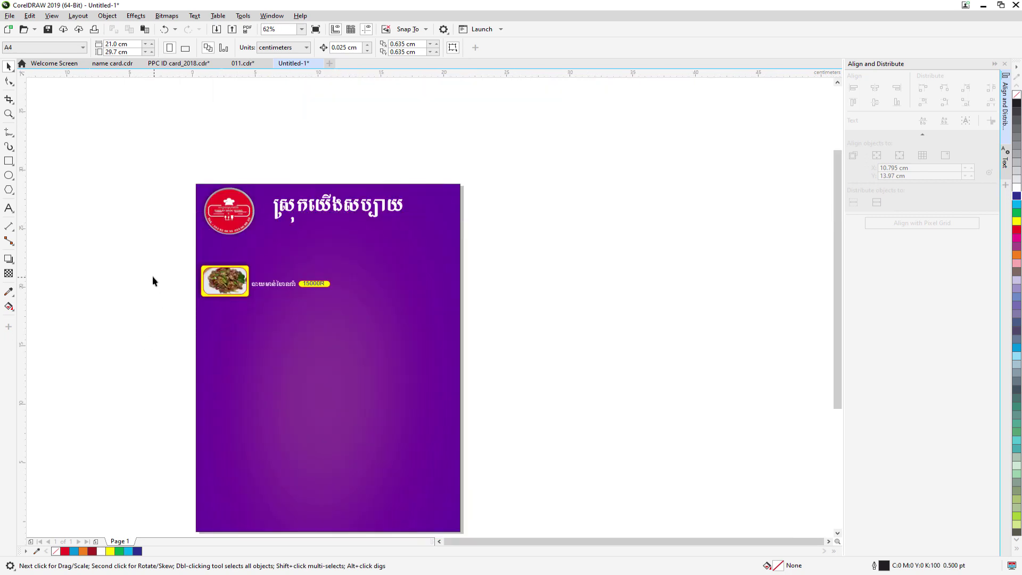
scroll(146, 299, up, 2)
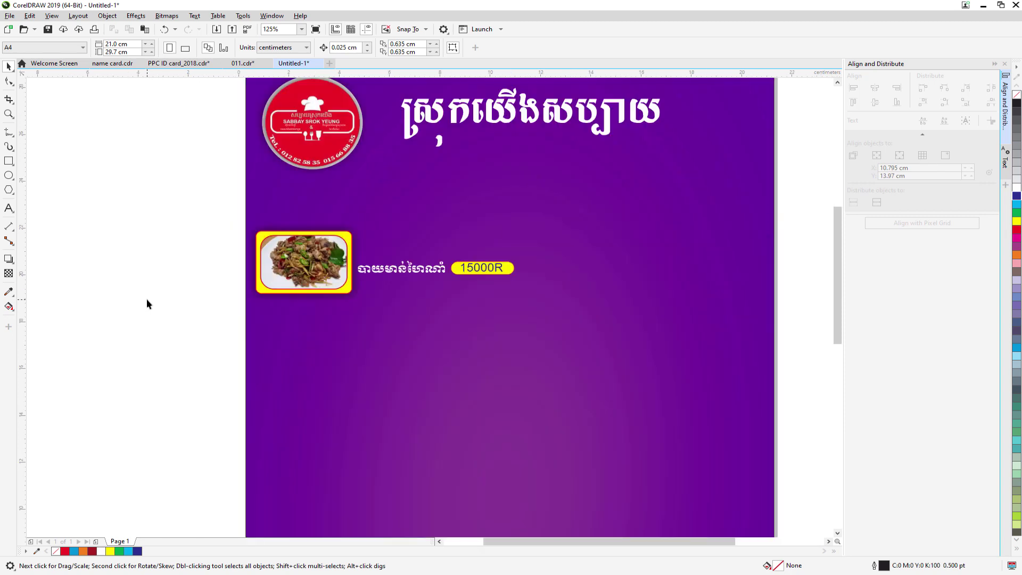
scroll(322, 305, down, 2)
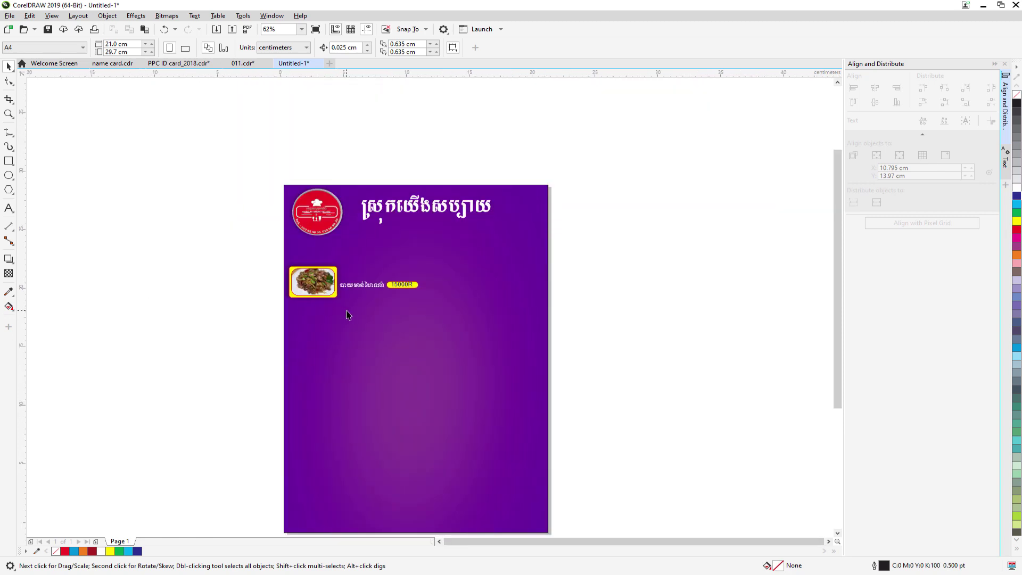
Try a copy of the whole dish item beside the original at the same height, and delete it.
scroll(348, 314, up, 2)
drag(194, 201, 585, 329)
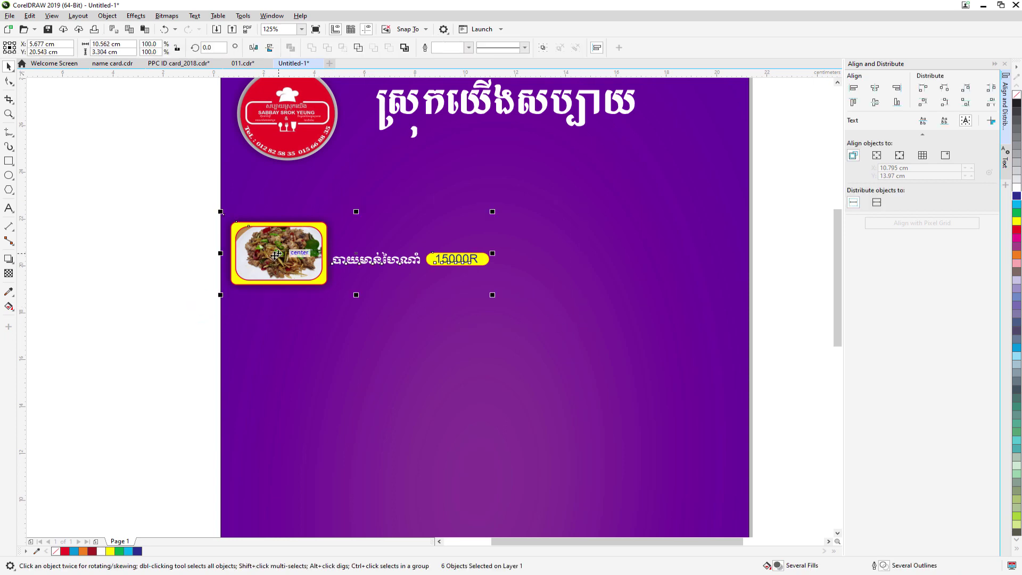
drag(217, 189, 547, 320)
drag(259, 254, 526, 266)
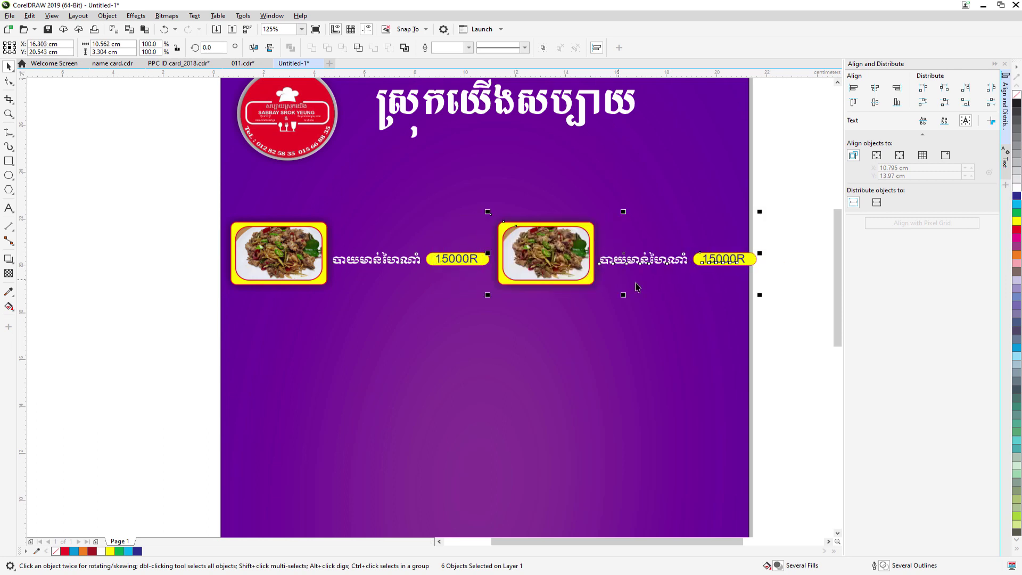
key(Delete)
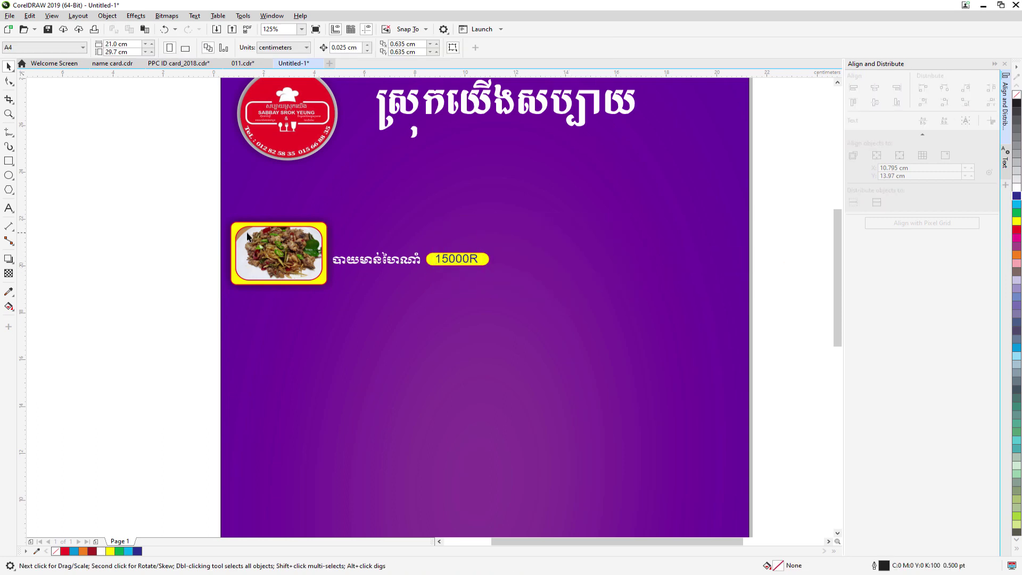
Scale the framed dish photo with its shadow down proportionally to about 4.04 × 3.0 cm.
click(265, 263)
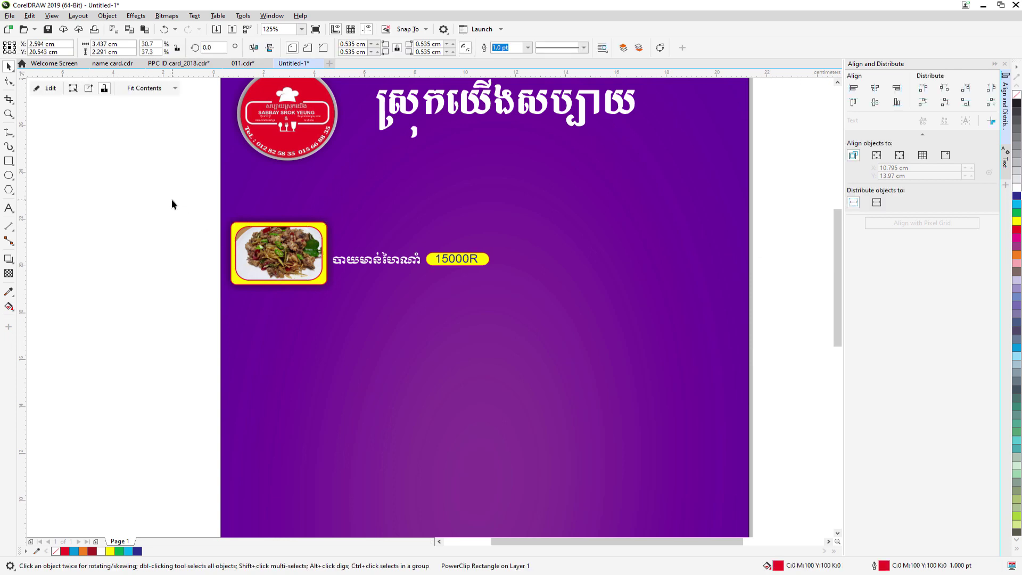
drag(176, 196, 355, 289)
scroll(312, 289, up, 2)
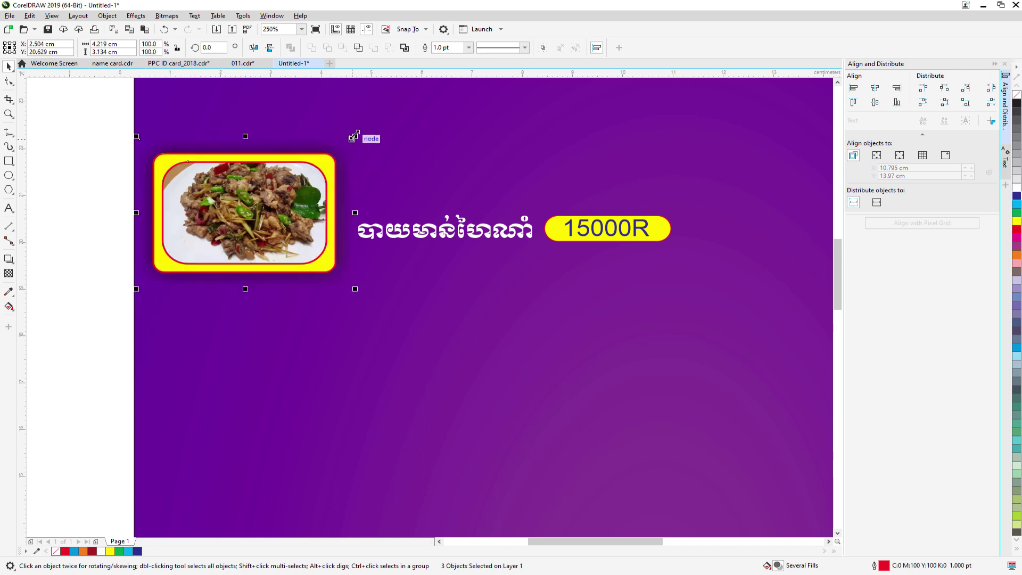
drag(355, 136, 345, 143)
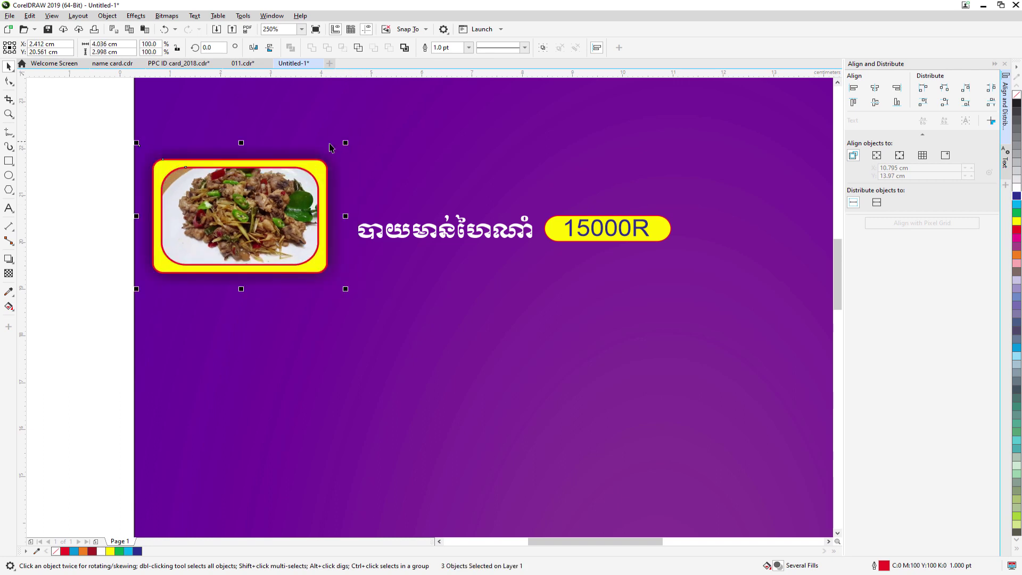
click(76, 205)
scroll(379, 231, down, 2)
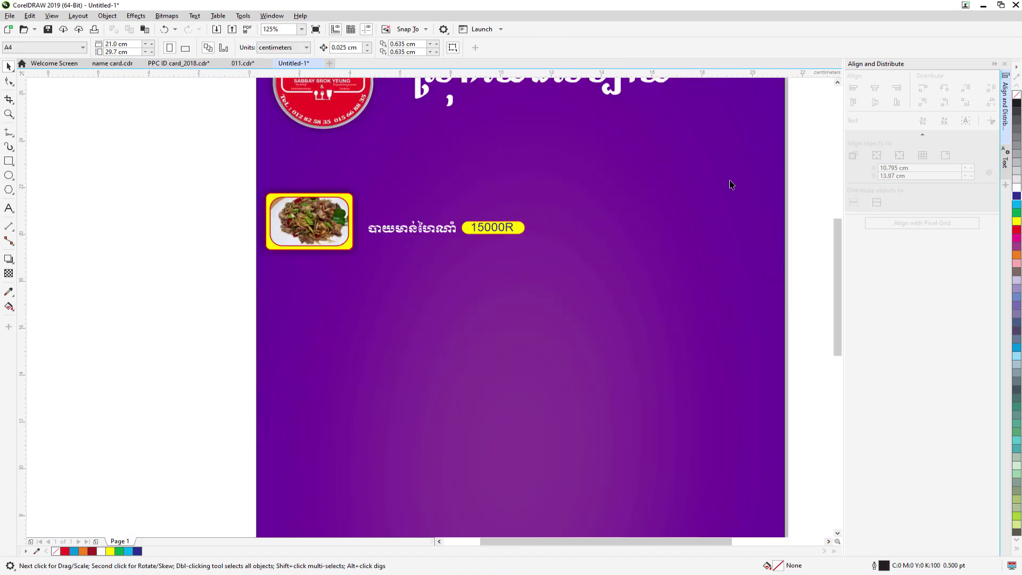
Nudge the dish name, price text and yellow label together left, closer to the framed photo.
drag(805, 168, 363, 287)
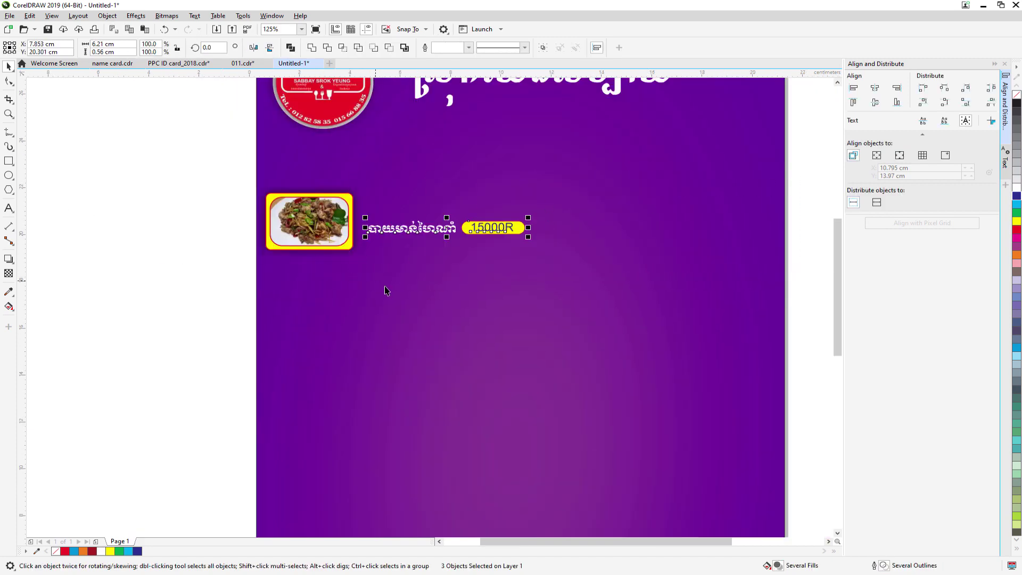
key(Left)
key(Left)
key(Left)
key(Left)
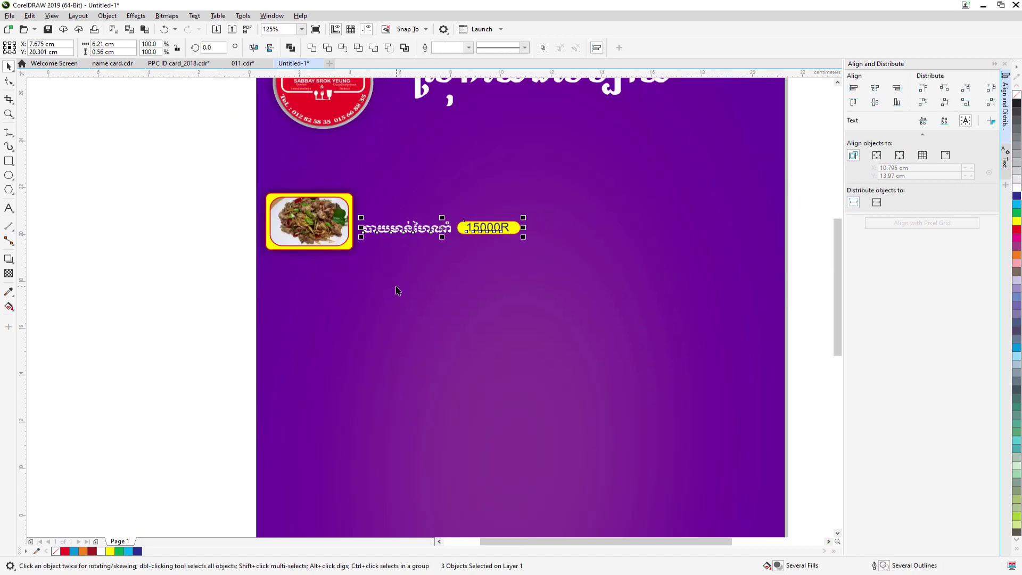
click(178, 206)
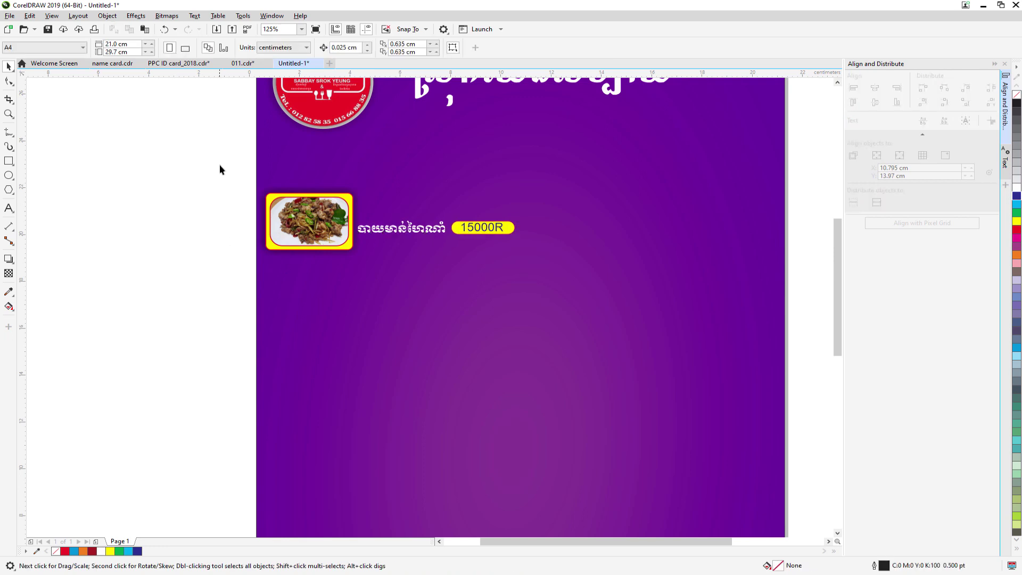
Duplicate the complete dish item about 10.5 cm to the right at the same height to start the second column.
drag(230, 171, 557, 322)
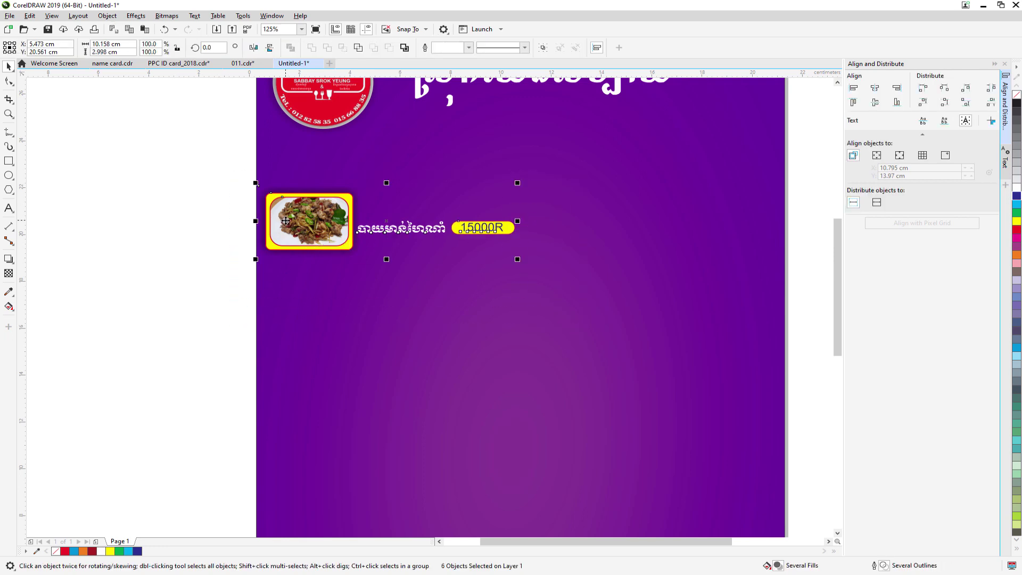
drag(286, 220, 550, 227)
right_click(550, 227)
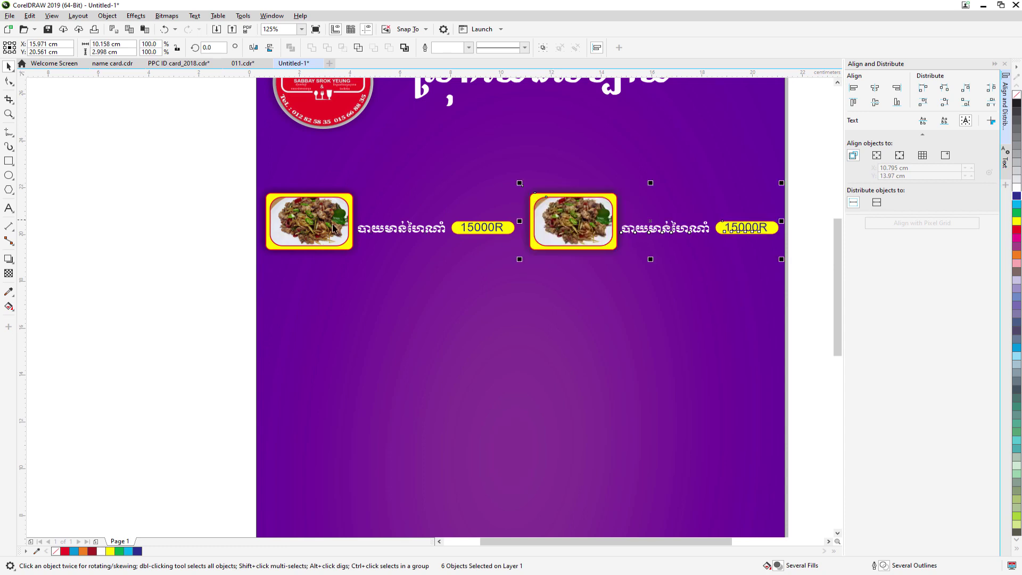
click(169, 306)
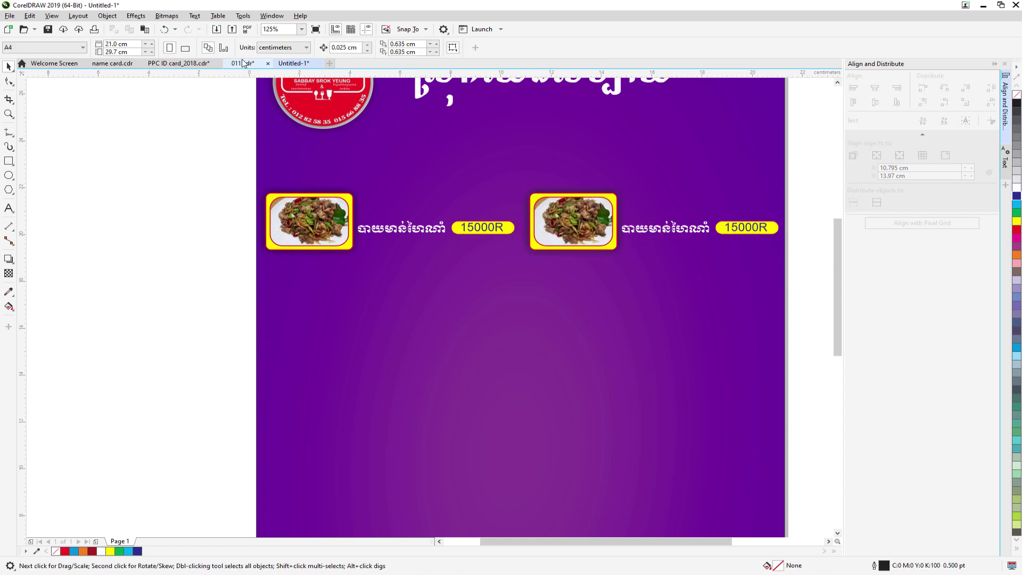
Check the row layout in 011.cdr, then duplicate the new menu's two-item dish row about 2.96 cm straight down.
click(242, 63)
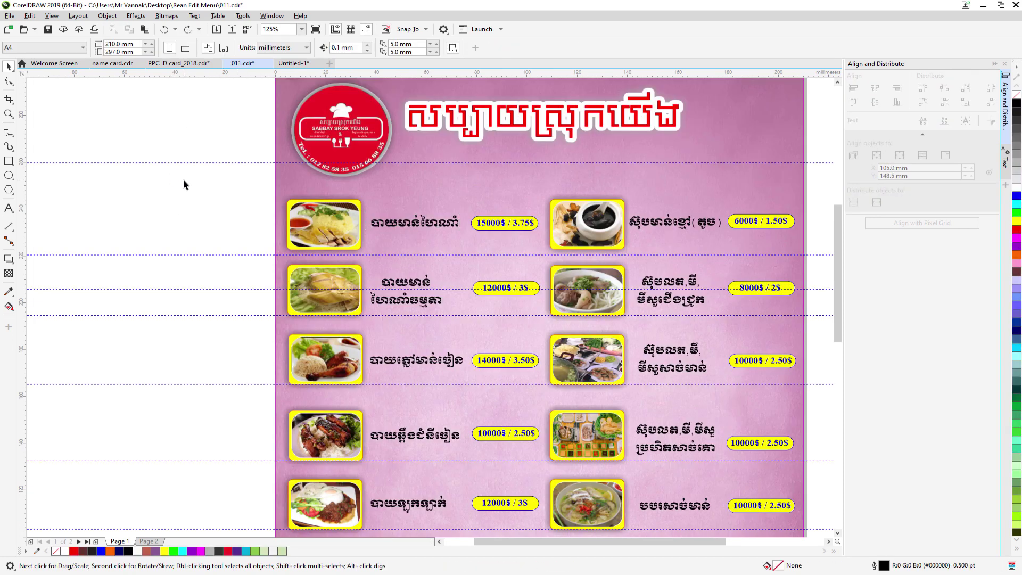
scroll(183, 185, down, 2)
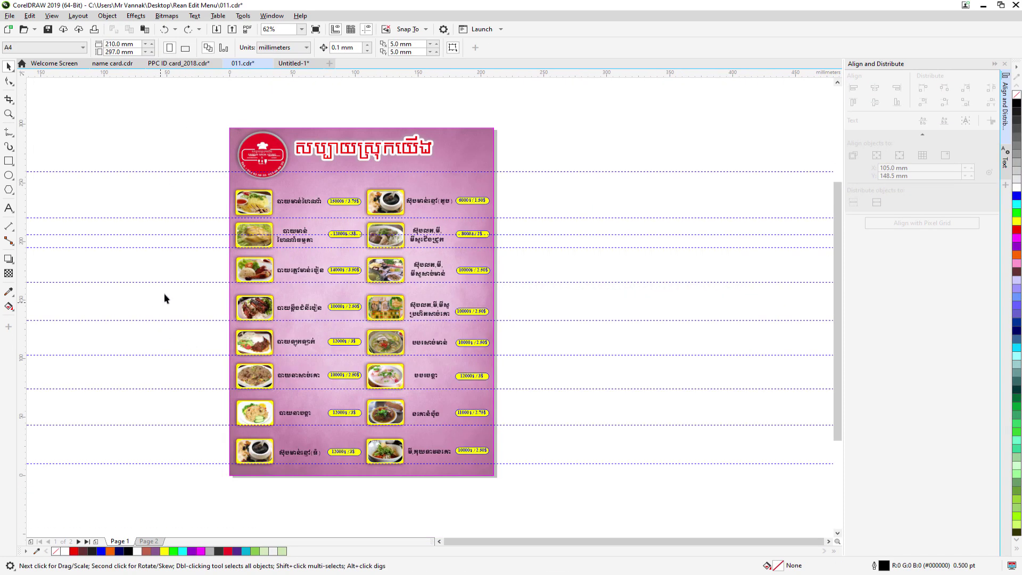
click(287, 64)
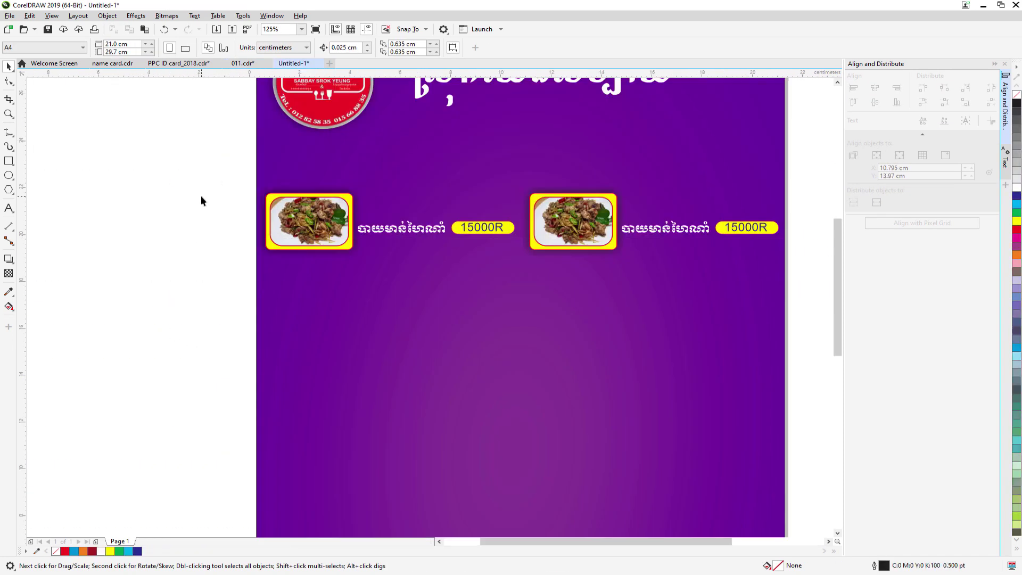
scroll(202, 201, down, 2)
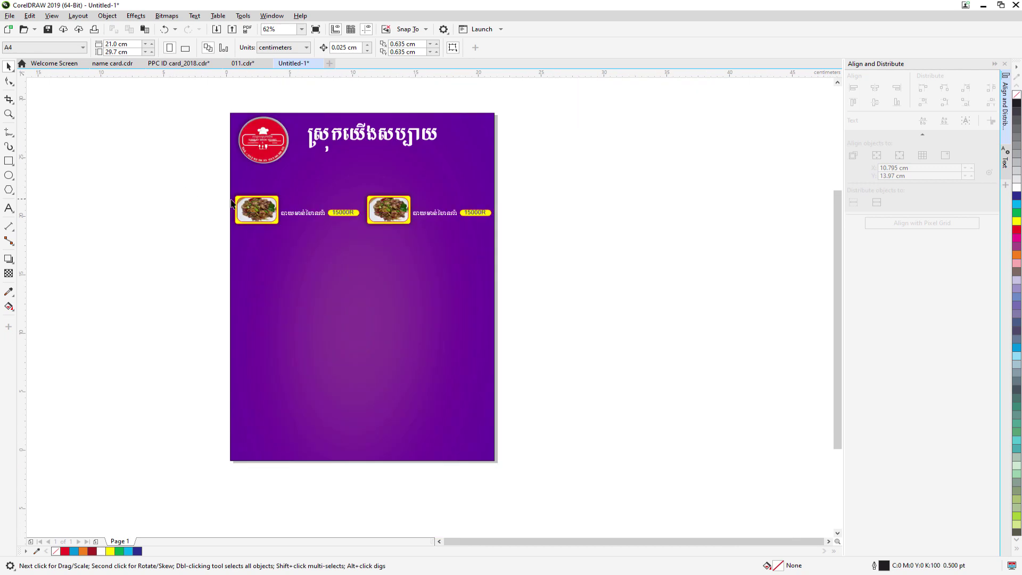
drag(212, 179, 515, 256)
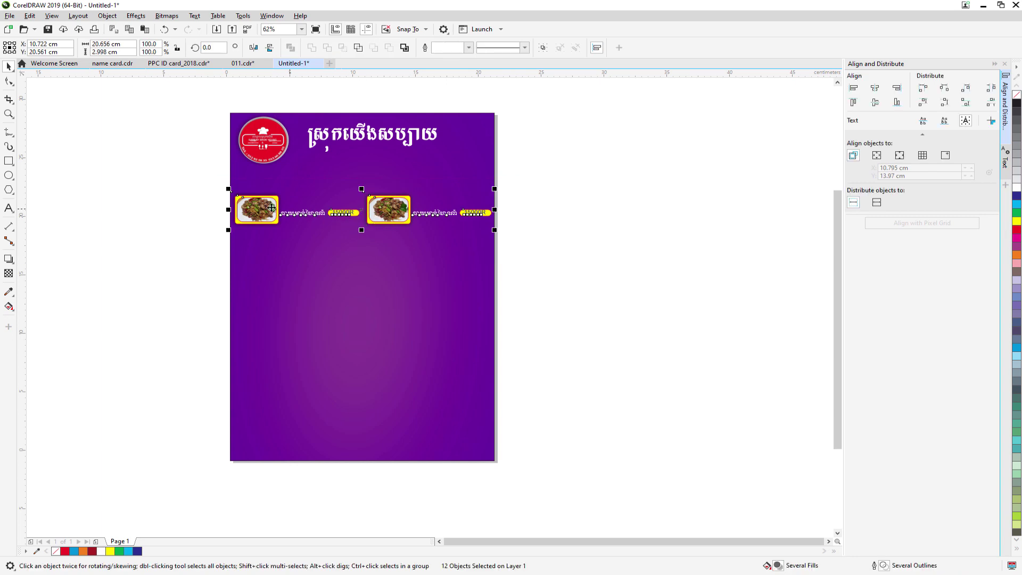
drag(264, 208, 265, 240)
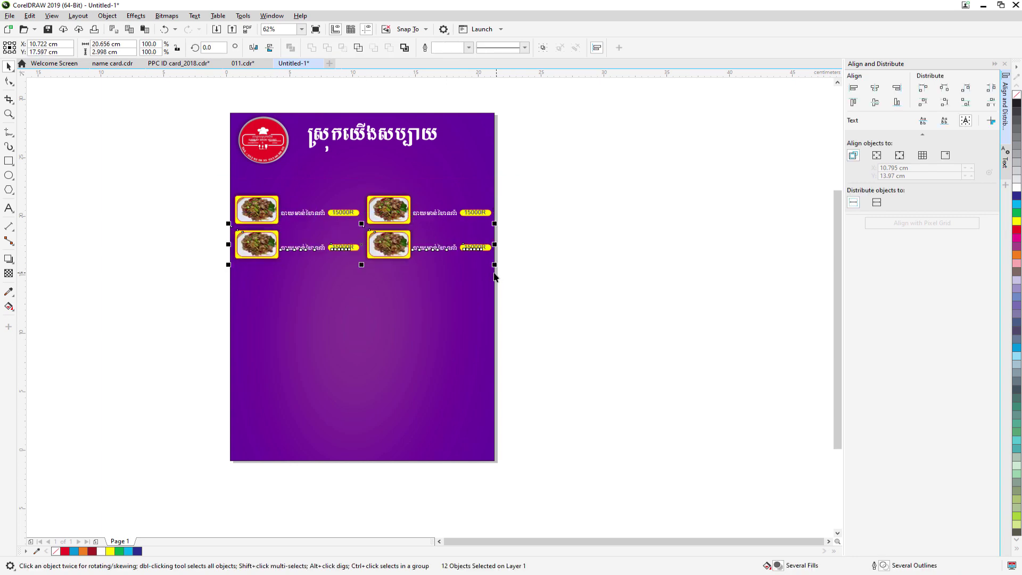
Repeat the duplication of the two-item dish row at the same spacing until the page holds seven rows.
scroll(213, 239, up, 2)
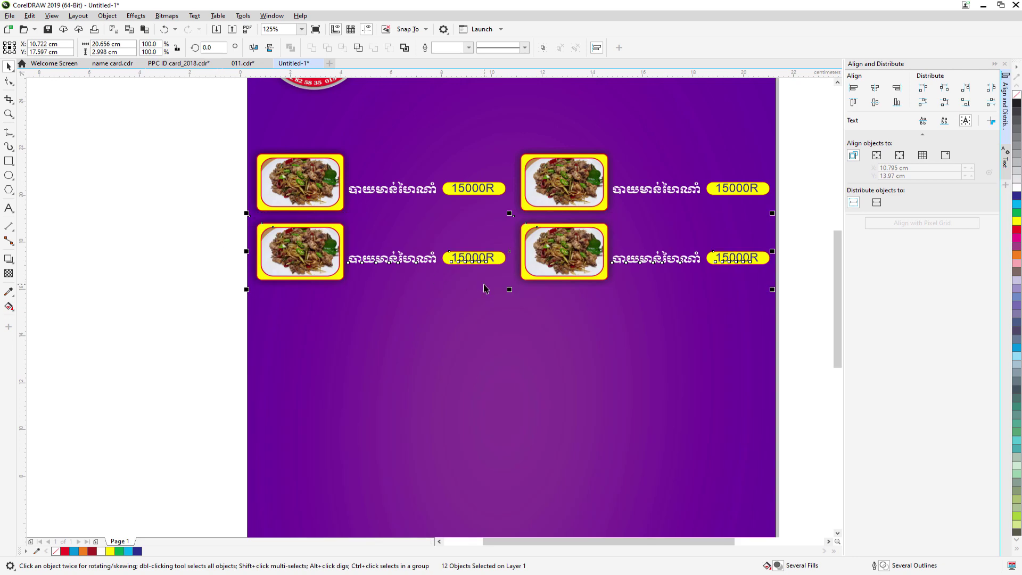
key(ctrl+d)
key(ctrl+d)
key(ctrl+d)
key(ctrl+d)
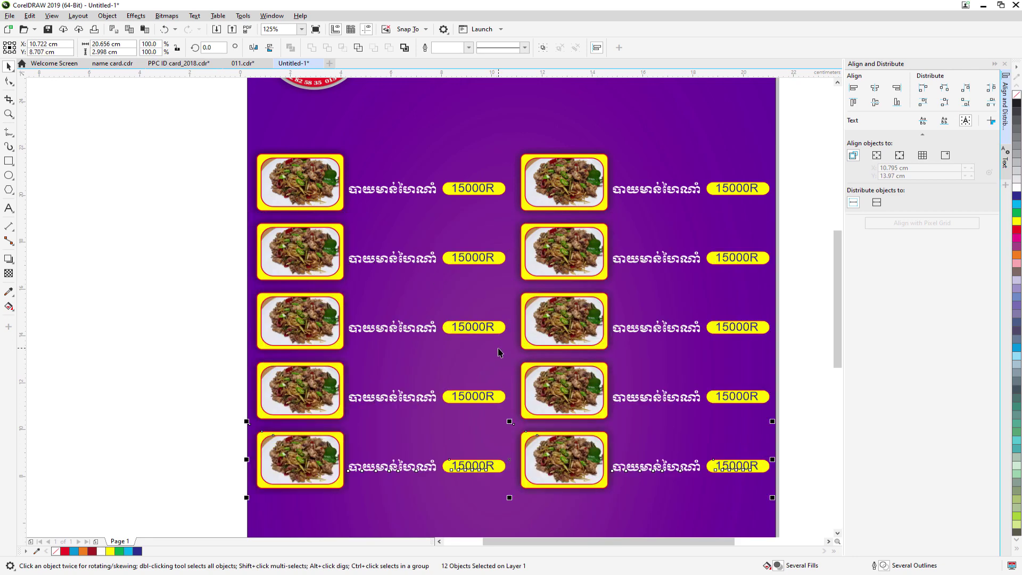
scroll(497, 347, down, 4)
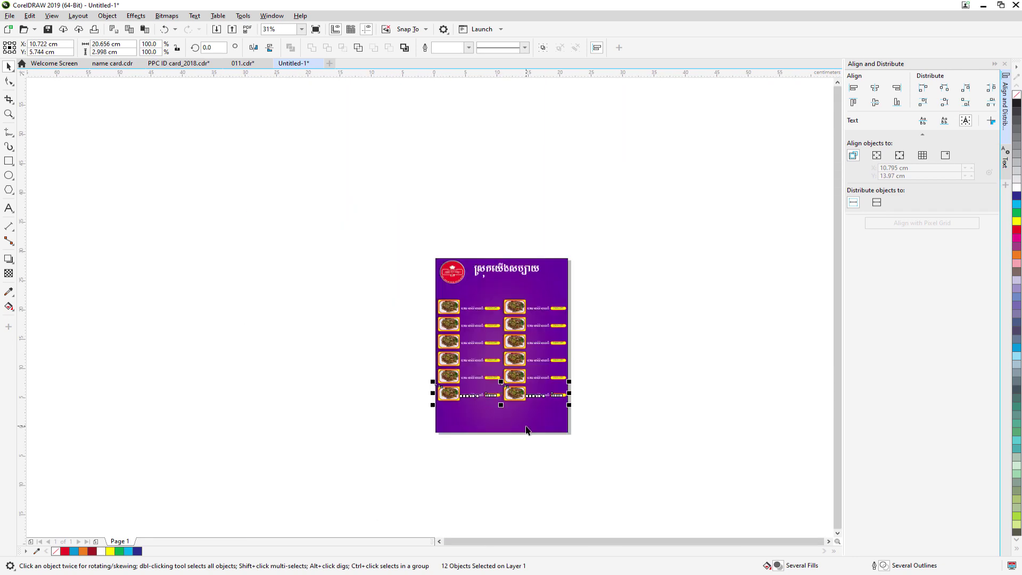
key(ctrl+d)
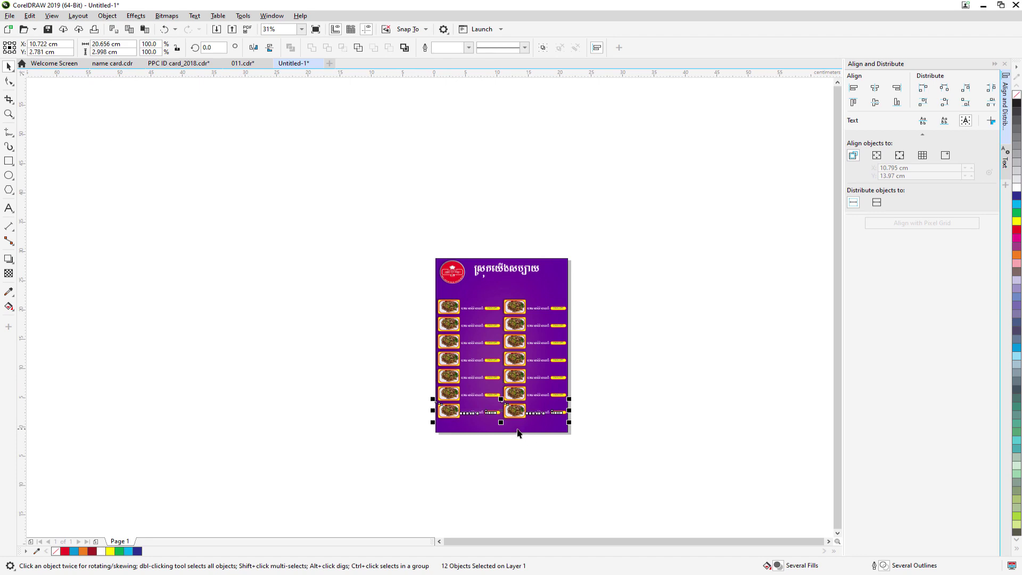
scroll(523, 436, up, 4)
click(104, 328)
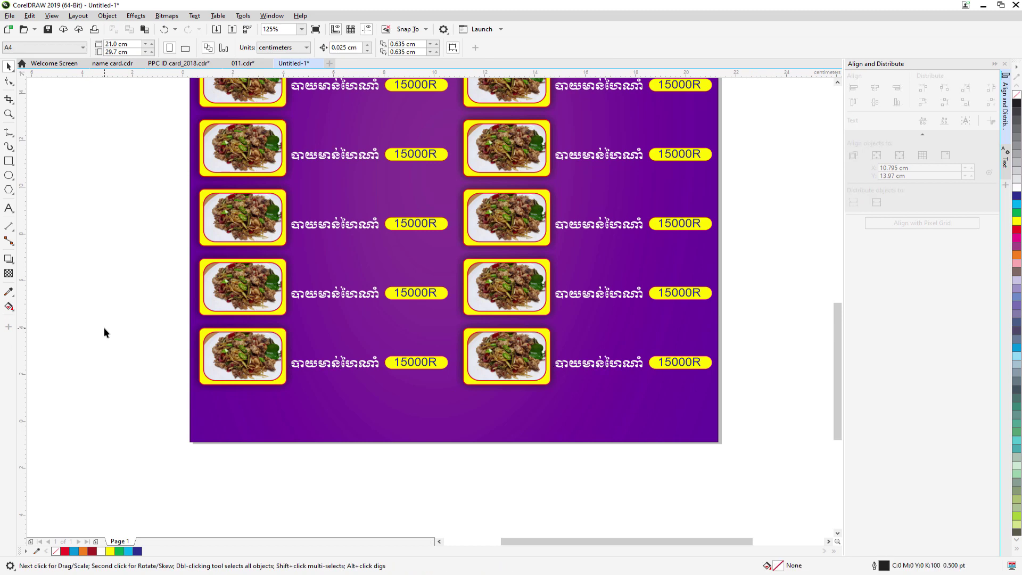
Edit the PowerClip of the first-column dish frame in the sixth row and delete the photo inside it.
click(261, 296)
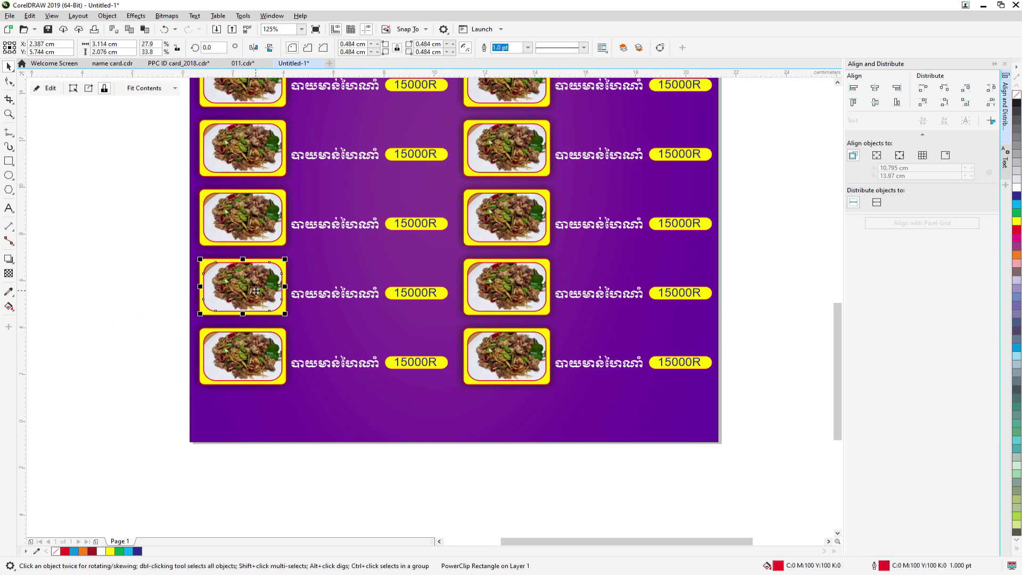
right_click(256, 291)
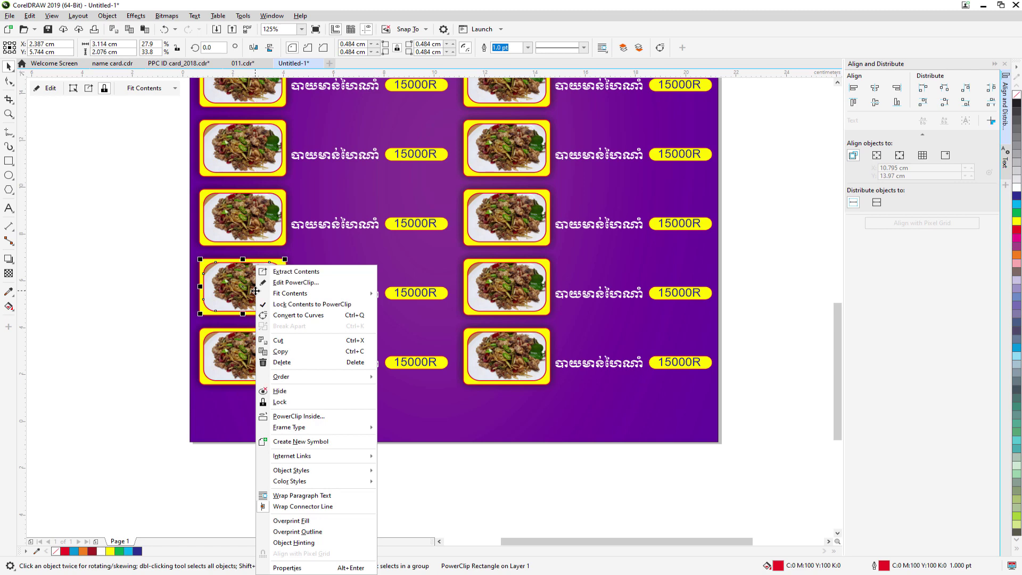
click(307, 283)
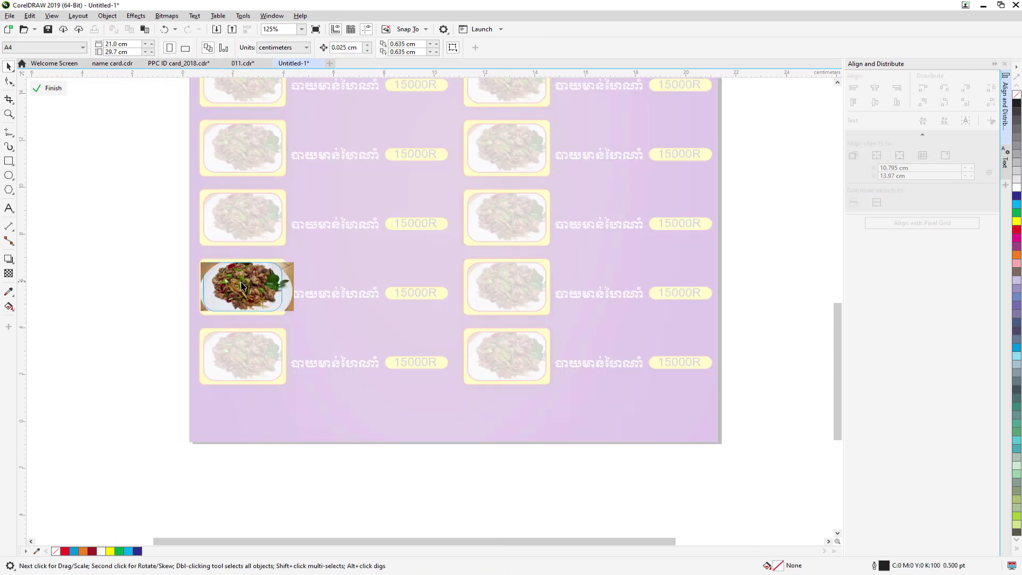
scroll(240, 287, up, 3)
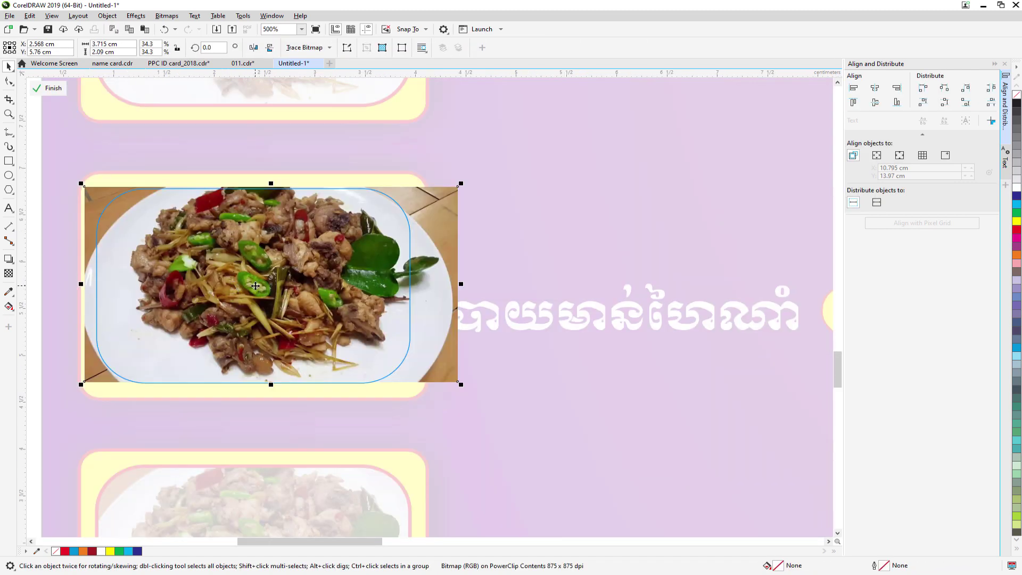
key(Delete)
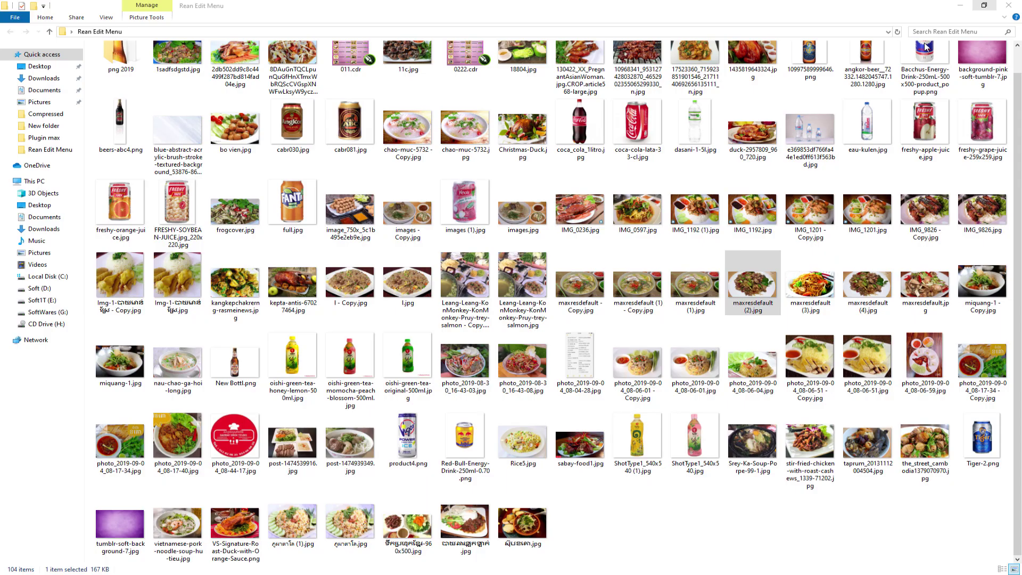
Bring IMG_0597.jpg from the Rean Edit Menu folder into the open PowerClip.
click(983, 6)
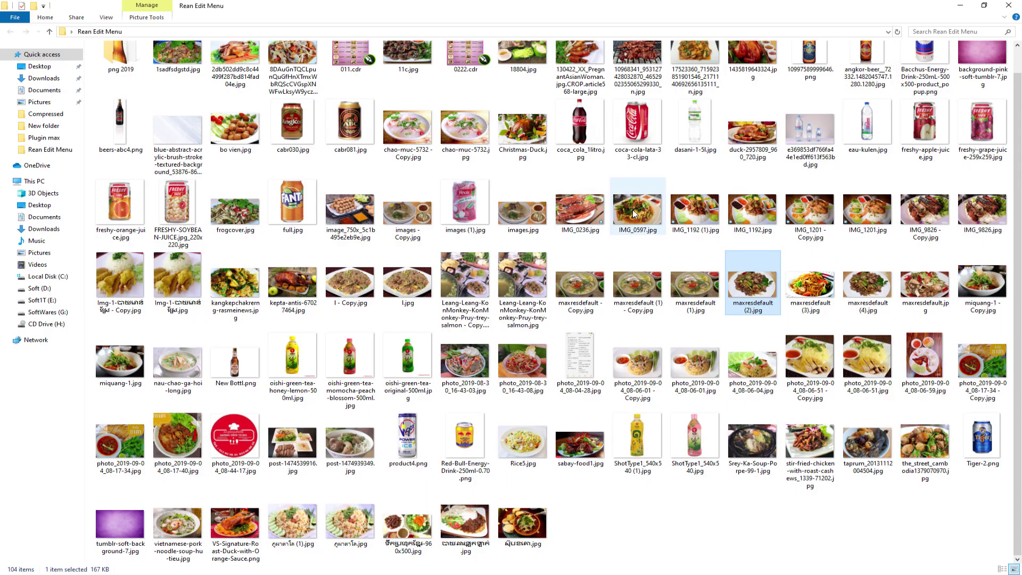
drag(637, 211, 183, 287)
scroll(325, 275, down, 1)
scroll(325, 274, down, 2)
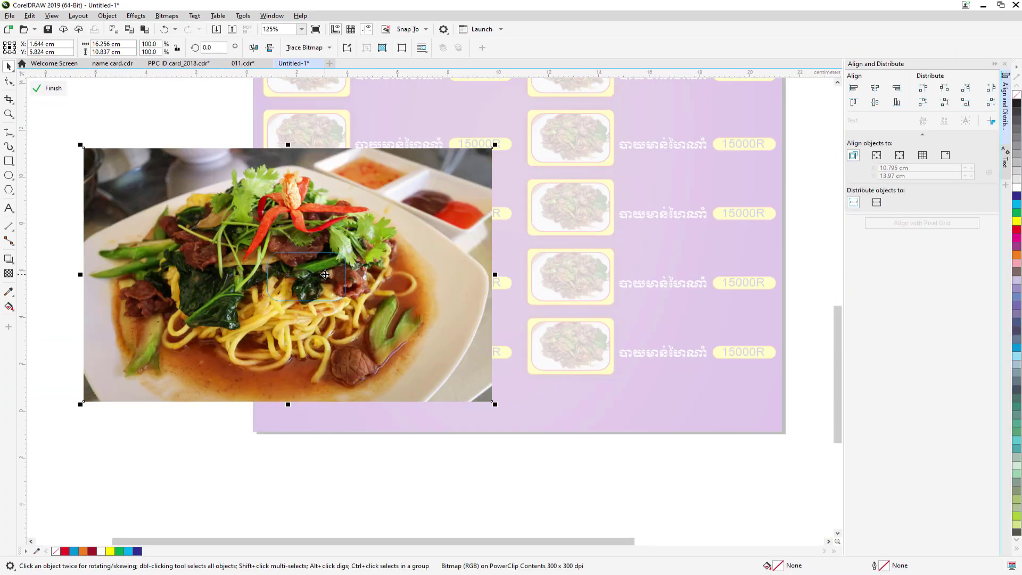
Scale the noodle photo proportionally to about 3.47 × 2.31 cm over the rounded frame and finish editing the PowerClip.
drag(495, 143, 369, 223)
drag(80, 404, 229, 327)
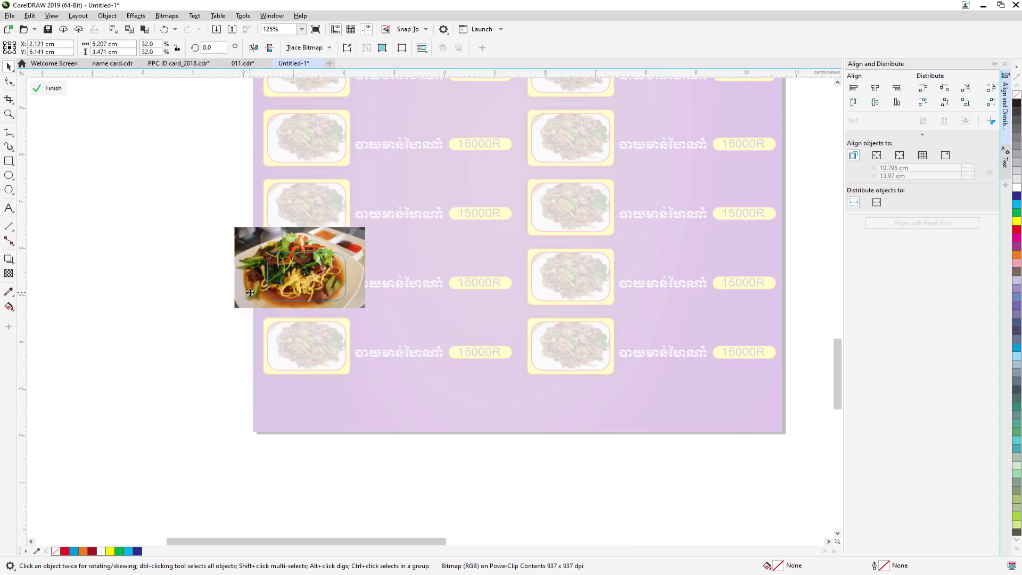
scroll(250, 293, up, 1)
drag(215, 159, 275, 194)
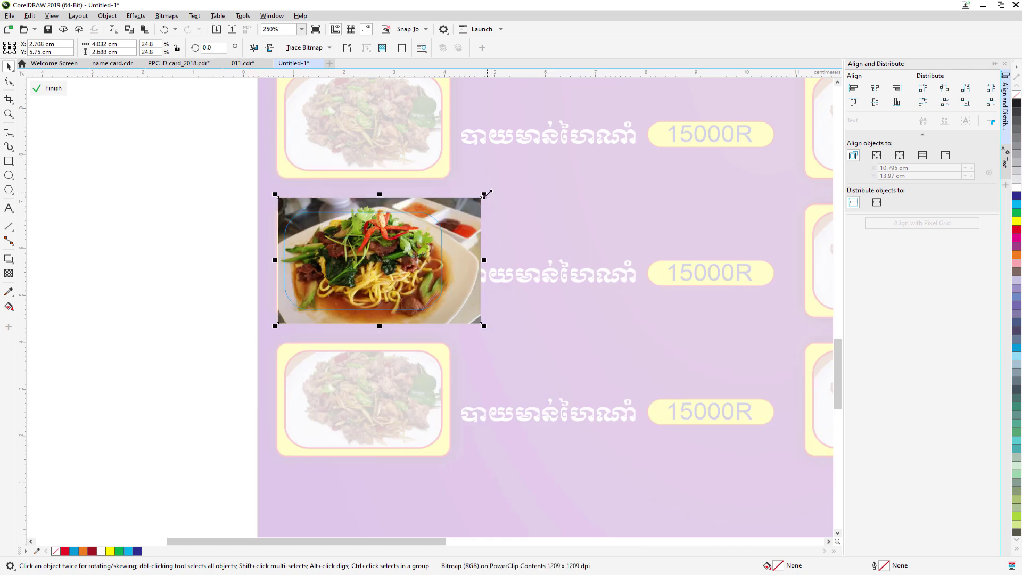
drag(484, 194, 470, 199)
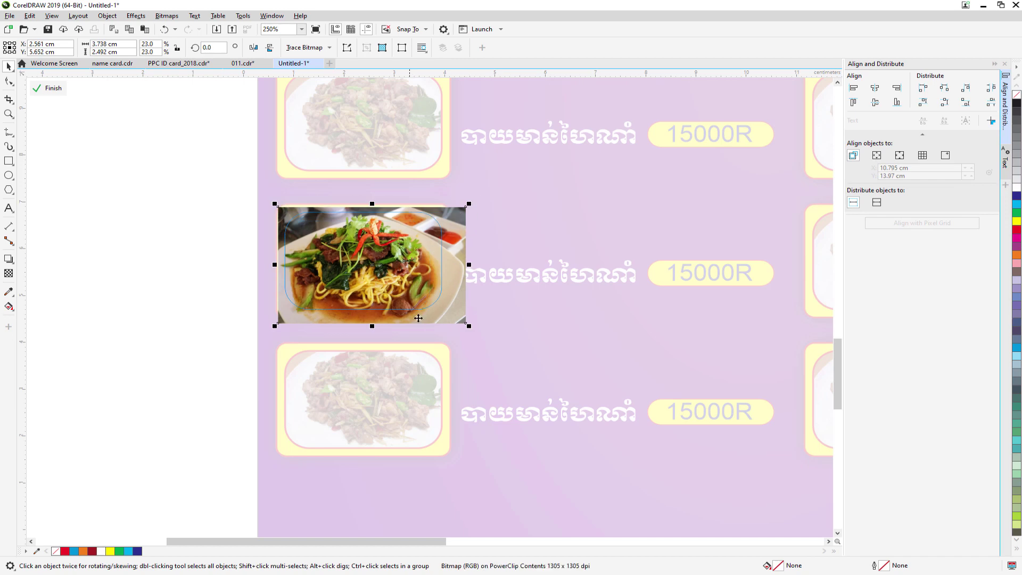
drag(465, 323, 459, 318)
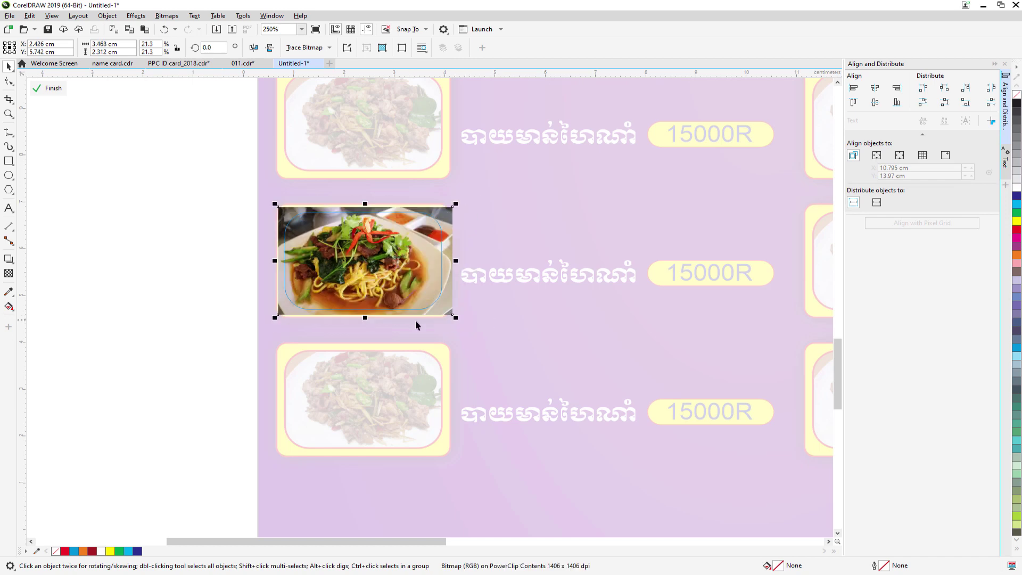
right_click(339, 264)
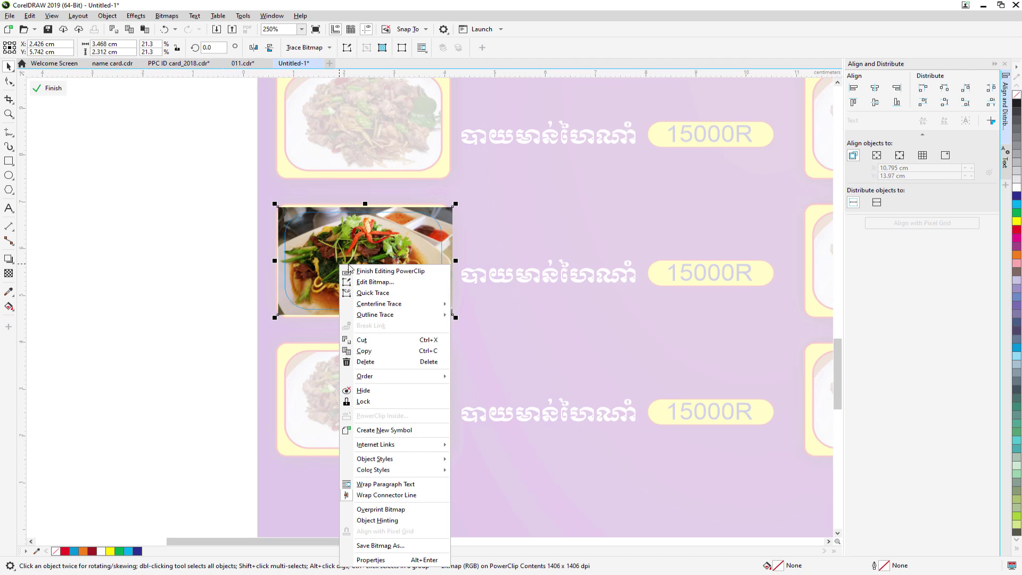
click(386, 270)
click(180, 274)
scroll(171, 267, down, 5)
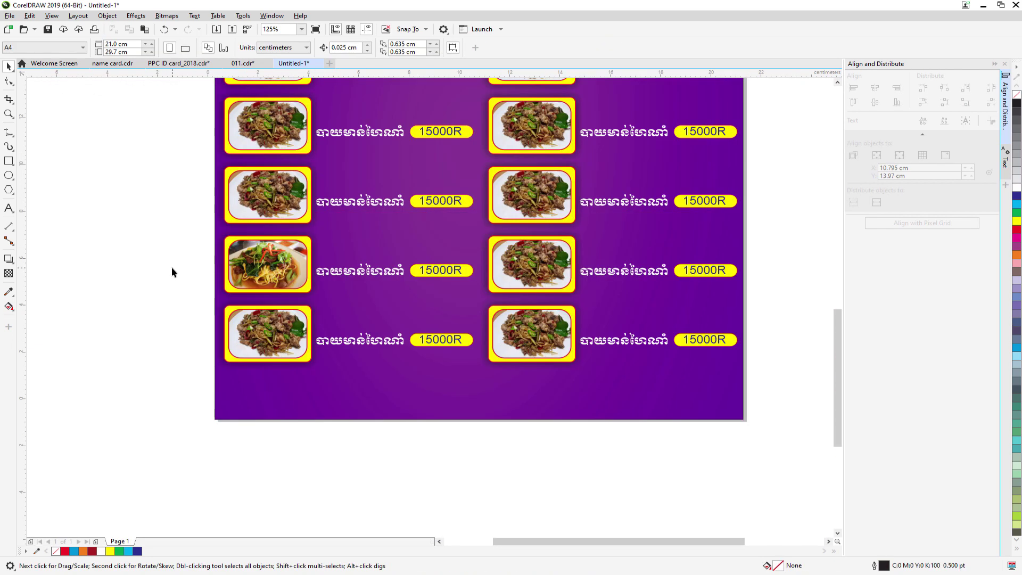
scroll(836, 292, up, 3)
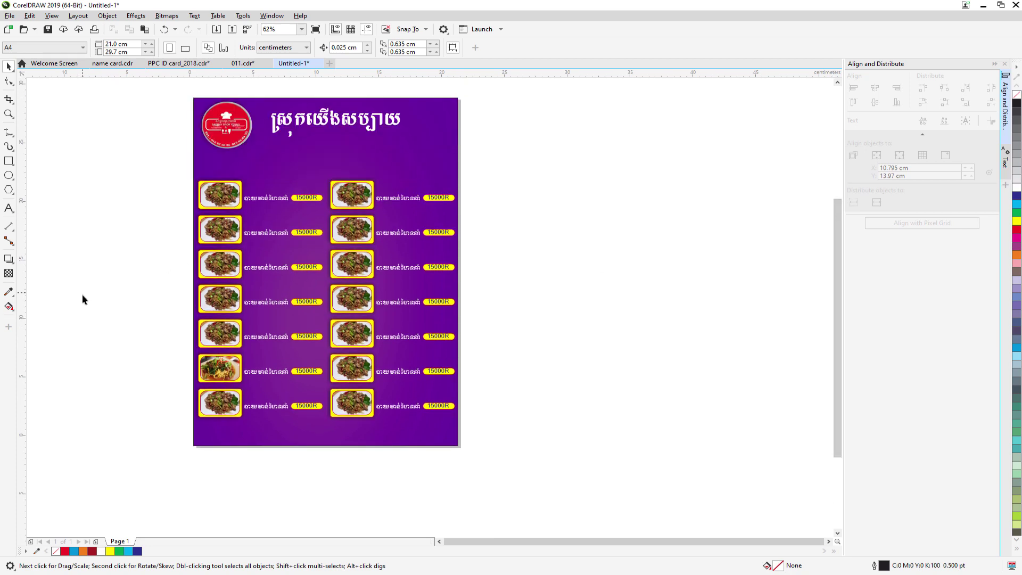
scroll(82, 296, up, 2)
scroll(85, 297, down, 2)
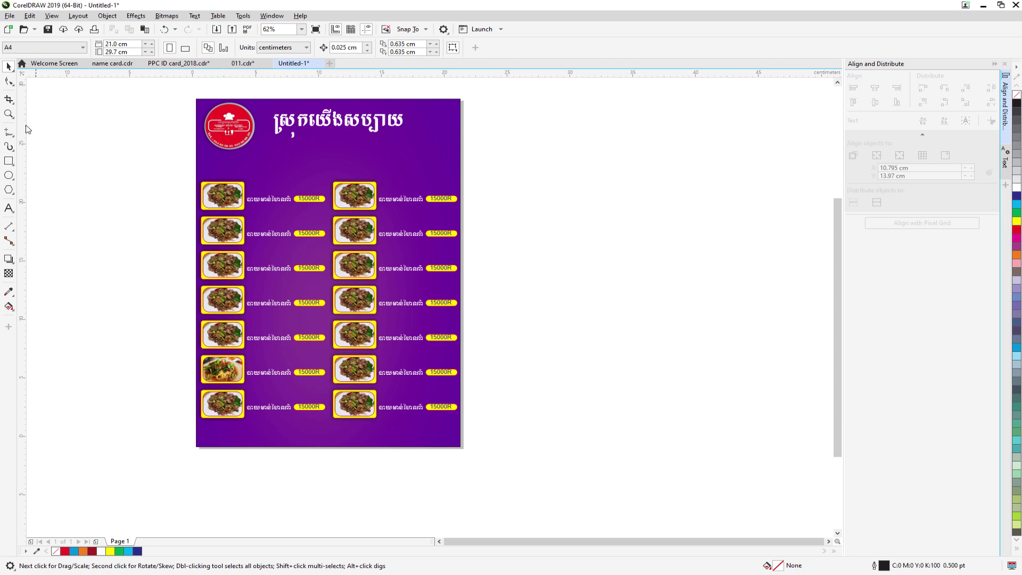
drag(838, 226, 836, 201)
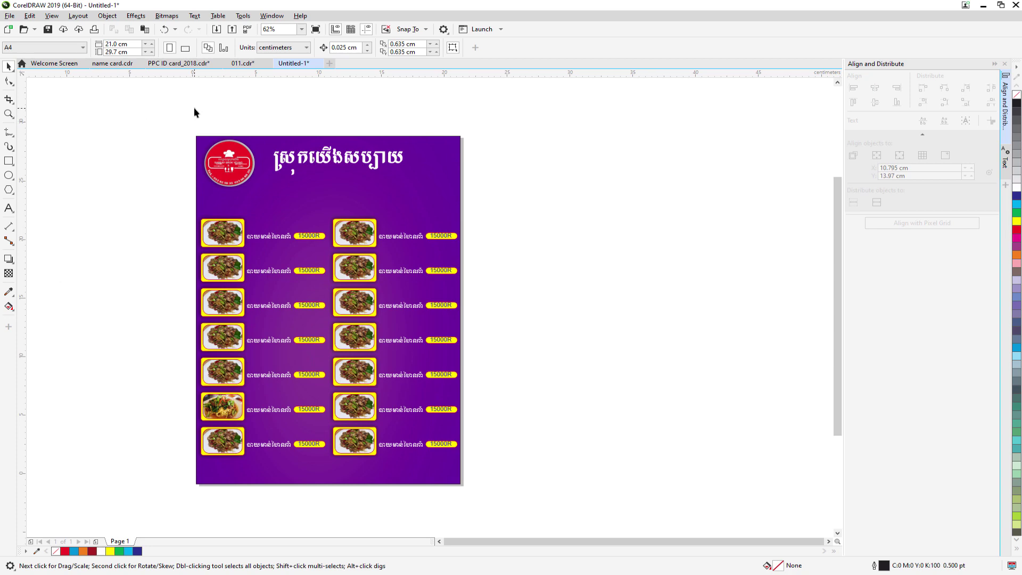